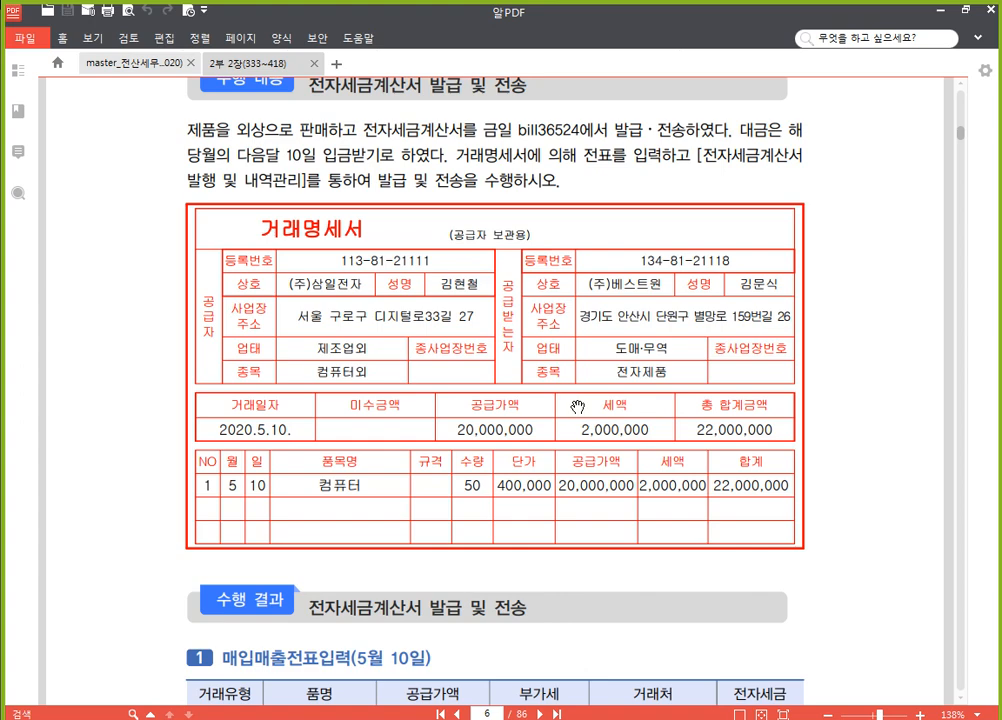
Review the textbook's exercises on issuing the single and month-total (월합계) electronic tax invoices, including their 거래명세서 details
{"action": "scroll", "coordinate": [396, 443], "scroll_direction": "down", "scroll_amount": 1}
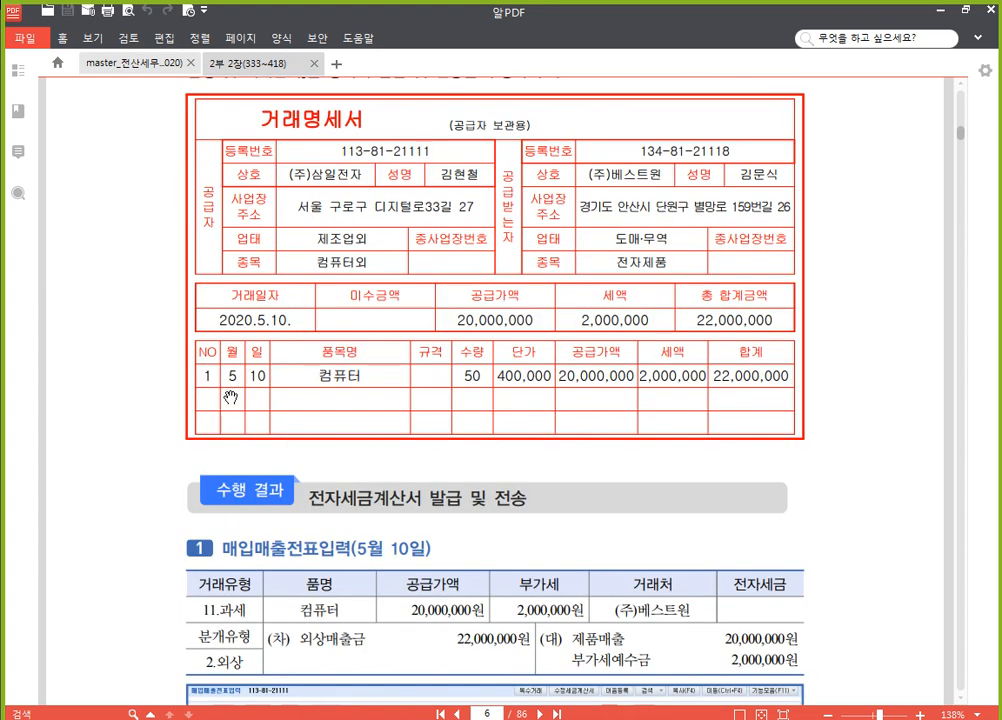
{"action": "scroll", "coordinate": [390, 420], "scroll_direction": "down", "scroll_amount": 2}
{"action": "scroll", "coordinate": [388, 422], "scroll_direction": "down", "scroll_amount": 15}
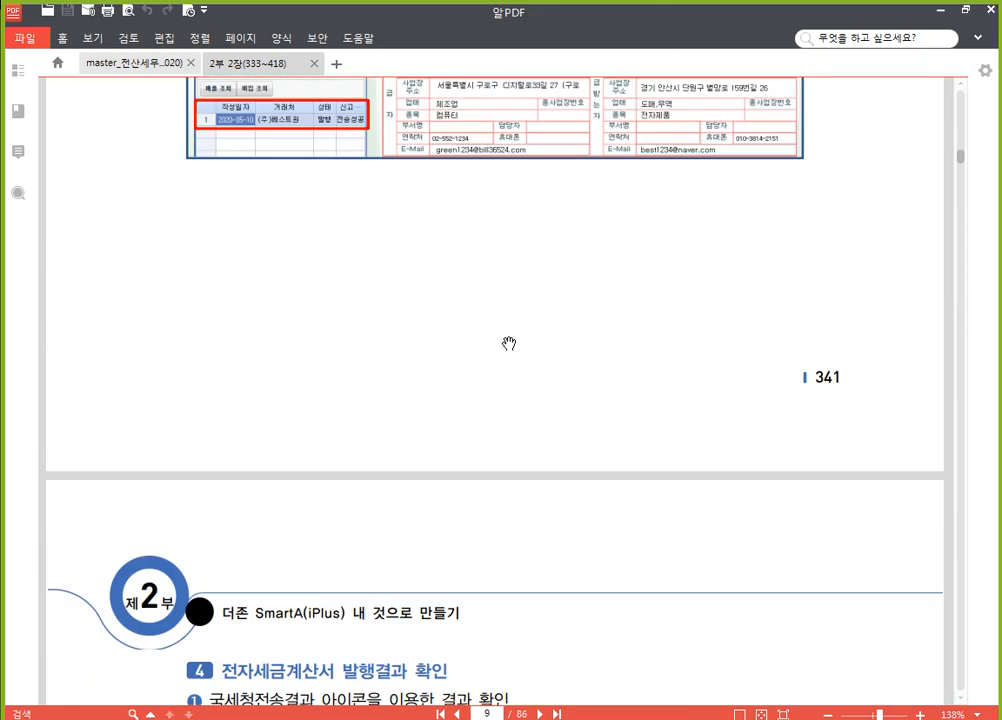
{"action": "scroll", "coordinate": [510, 338], "scroll_direction": "down", "scroll_amount": 5}
{"action": "scroll", "coordinate": [400, 340], "scroll_direction": "up", "scroll_amount": 4}
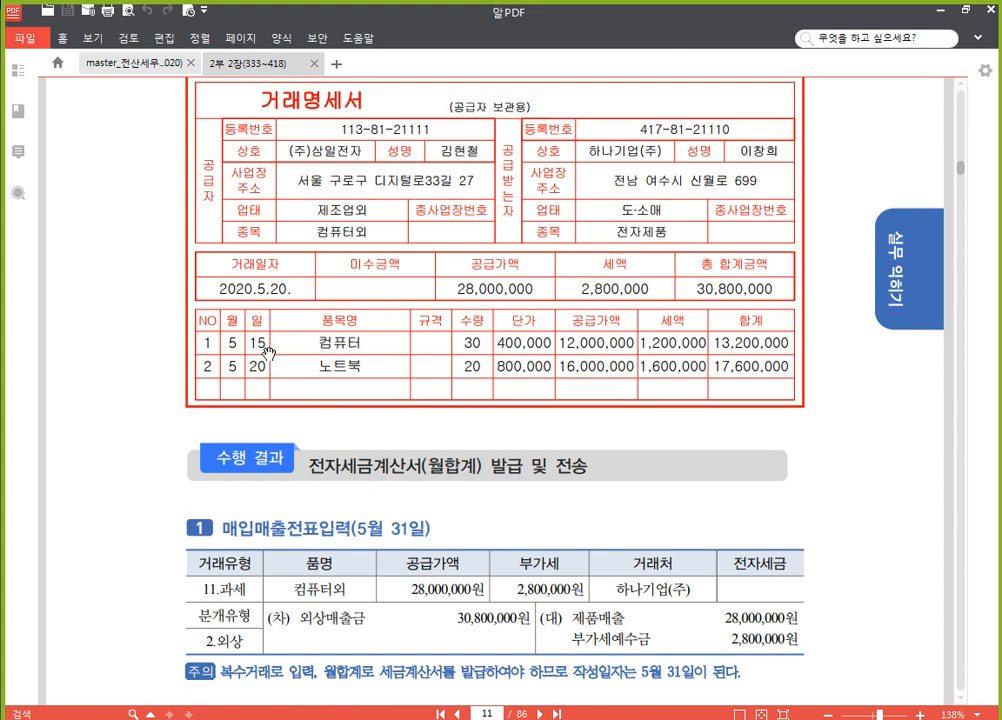
{"action": "scroll", "coordinate": [250, 330], "scroll_direction": "up", "scroll_amount": 3}
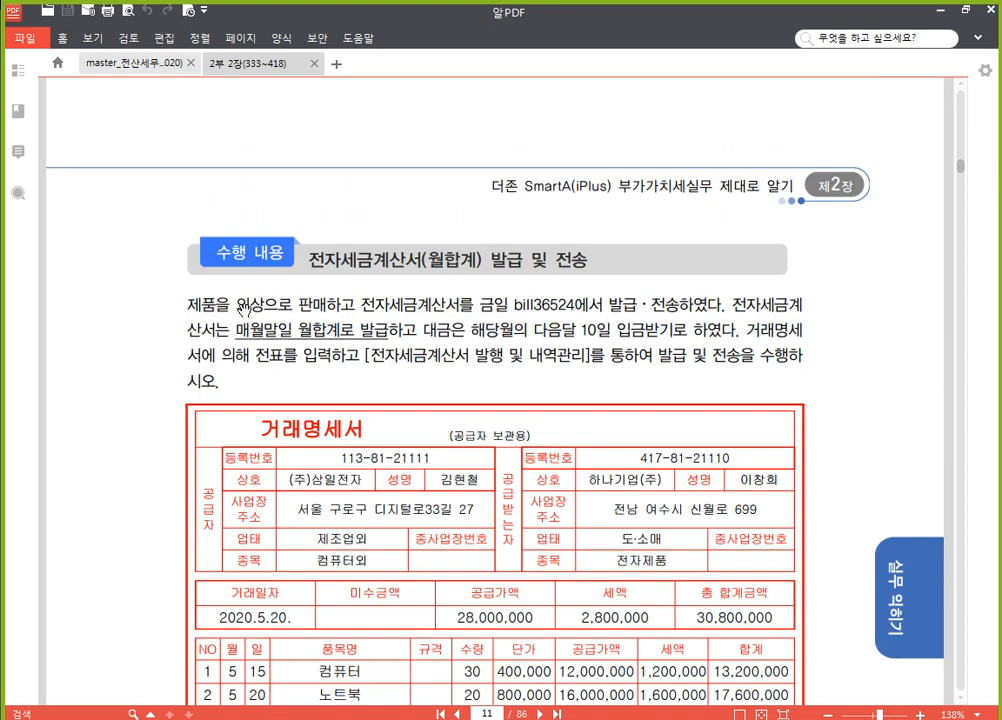
{"action": "scroll", "coordinate": [251, 309], "scroll_direction": "down", "scroll_amount": 1}
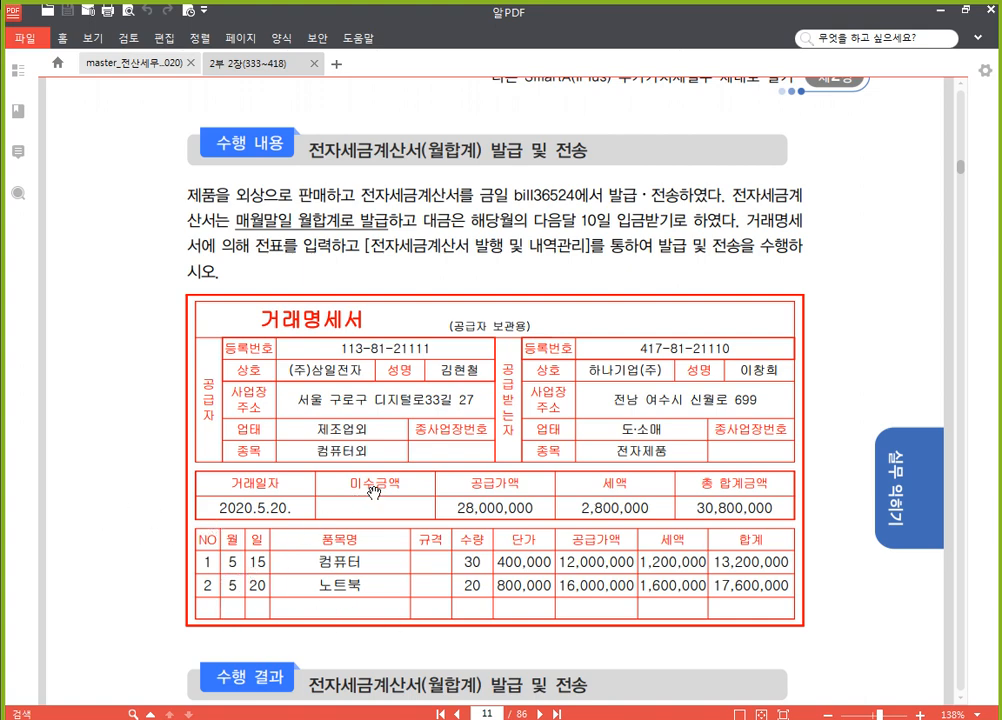
{"action": "scroll", "coordinate": [369, 485], "scroll_direction": "up", "scroll_amount": 15}
{"action": "scroll", "coordinate": [665, 362], "scroll_direction": "up", "scroll_amount": 20}
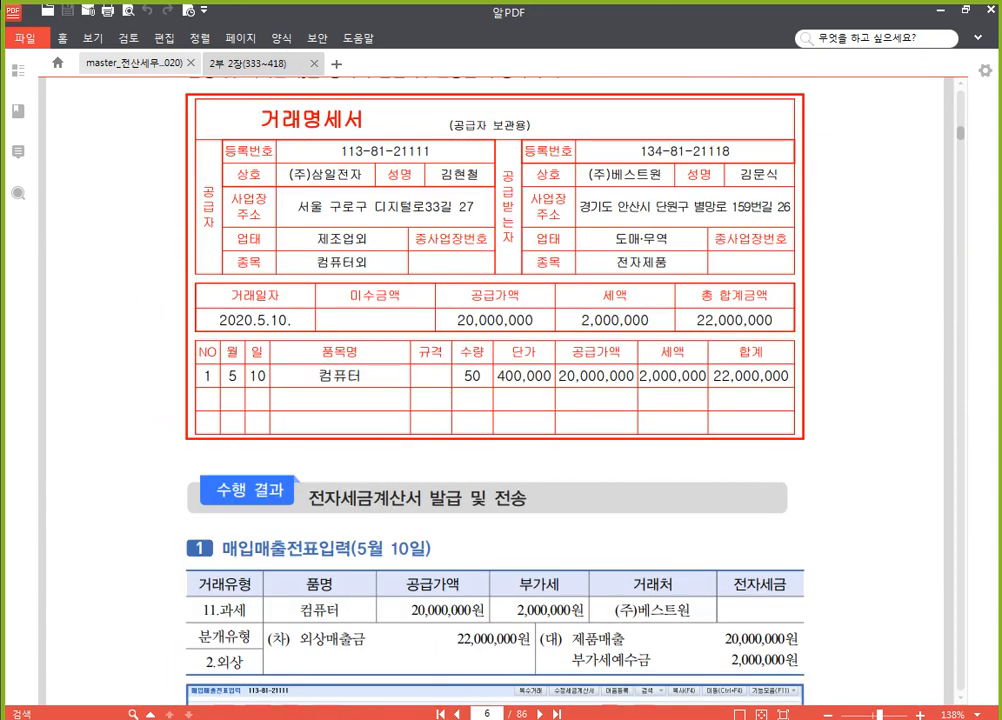
Switch to the SmartA accounting program and open 매입매출전표입력 for the date 05월 10일
{"action": "key", "text": "alt+Tab"}
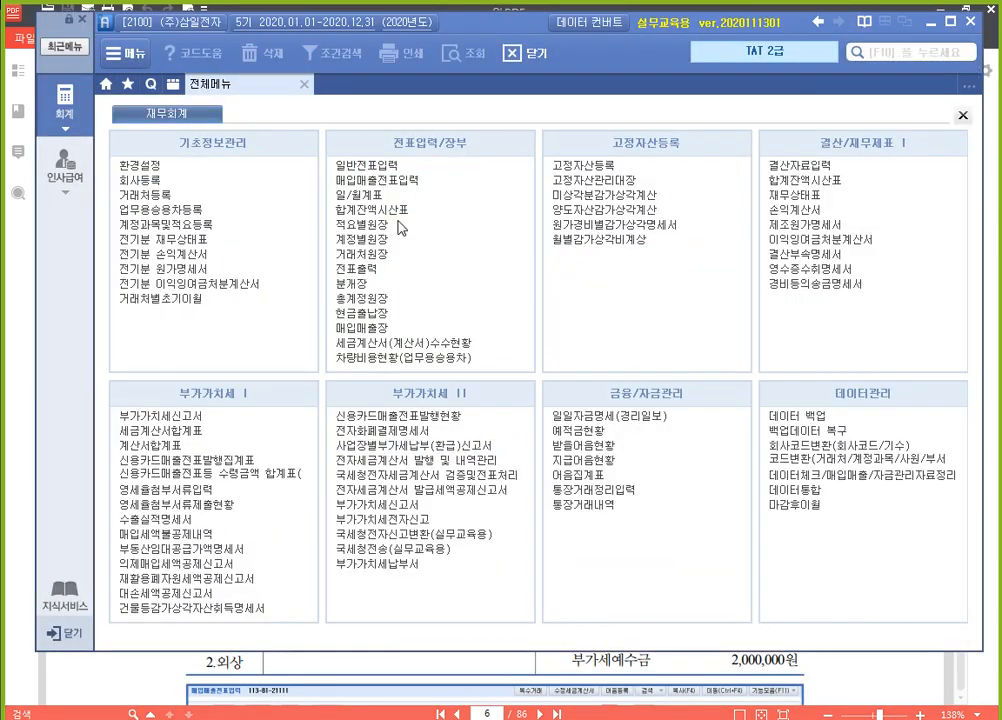
{"action": "left_click", "coordinate": [424, 183]}
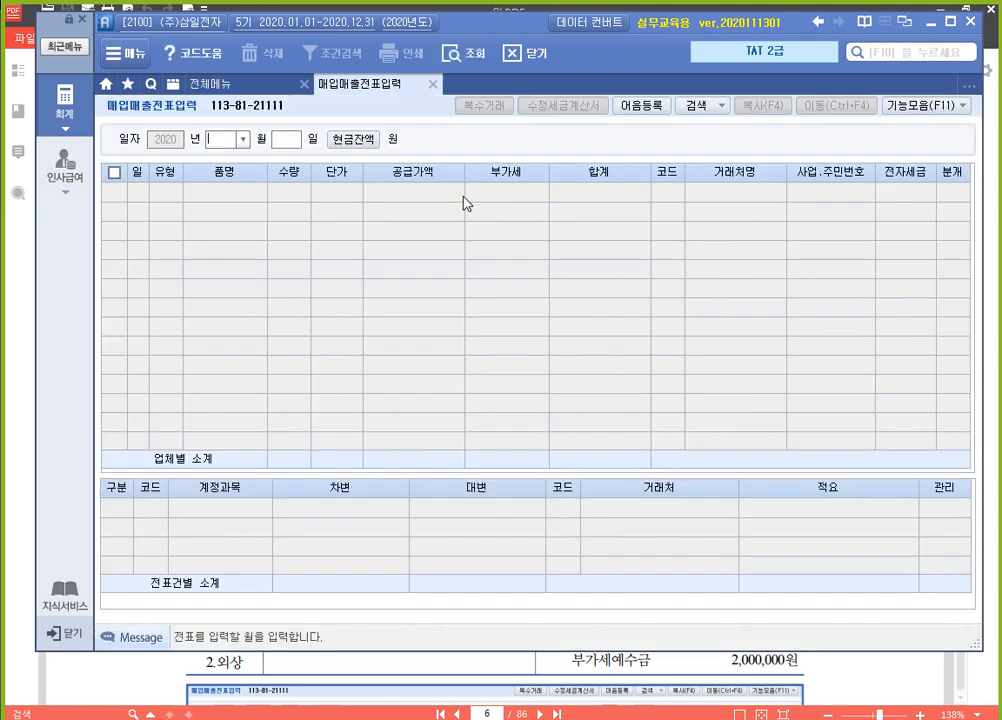
{"action": "type", "text": "05"}
{"action": "key", "text": "Return"}
{"action": "type", "text": "10"}
{"action": "key", "text": "Return"}
{"action": "key", "text": "Return"}
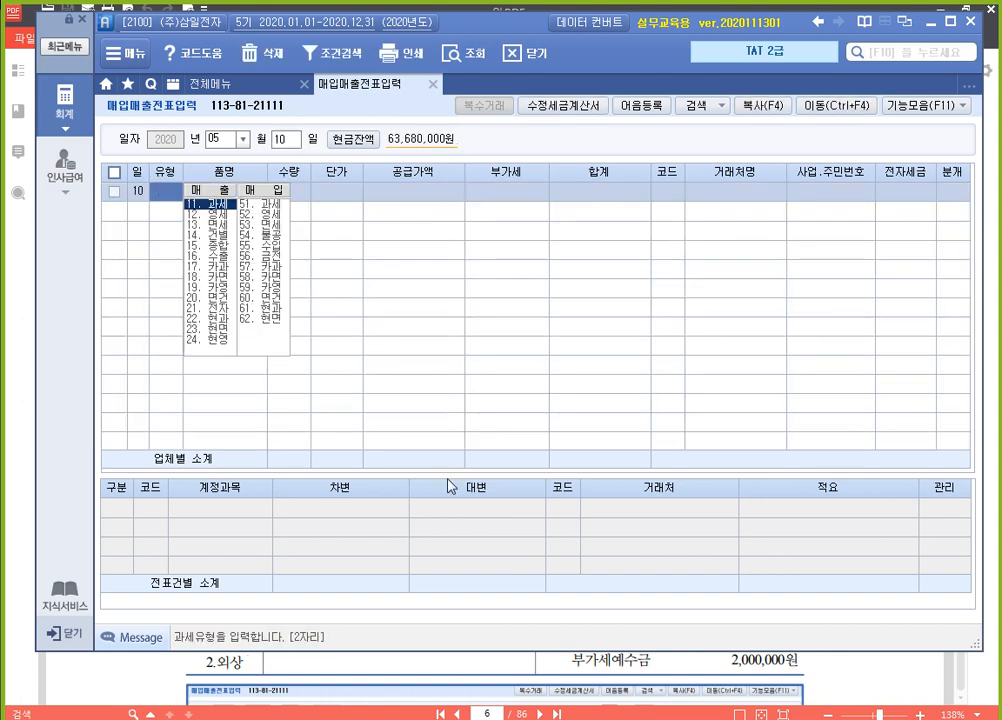
Enlarge the lower journal area, then set the first voucher line's 유형 to 11.과세 and 품명 to 컴퓨터
{"action": "left_click_drag", "start_coordinate": [449, 473], "coordinate": [459, 414]}
{"action": "left_click", "coordinate": [173, 198]}
{"action": "type", "text": "11"}
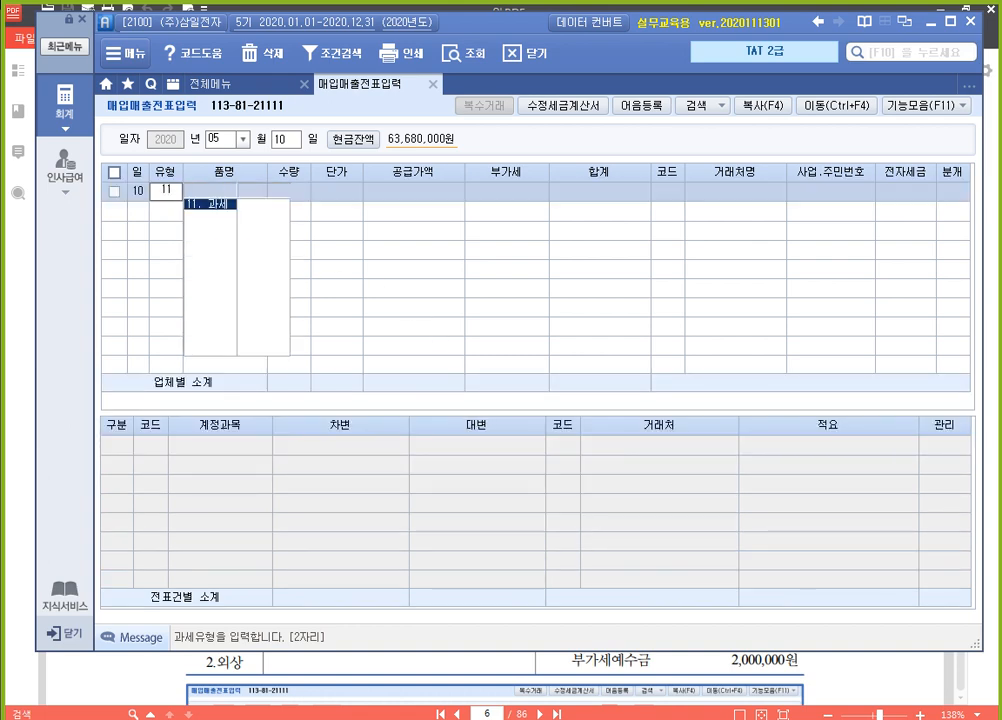
{"action": "key", "text": "Return"}
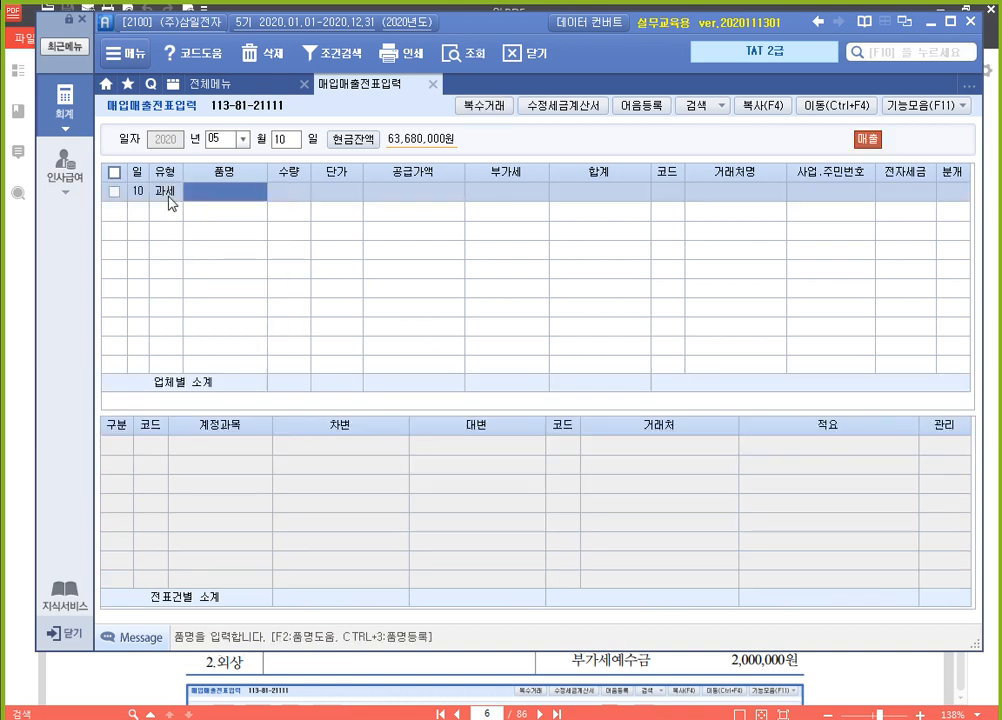
{"action": "type", "text": "컴퓨"}
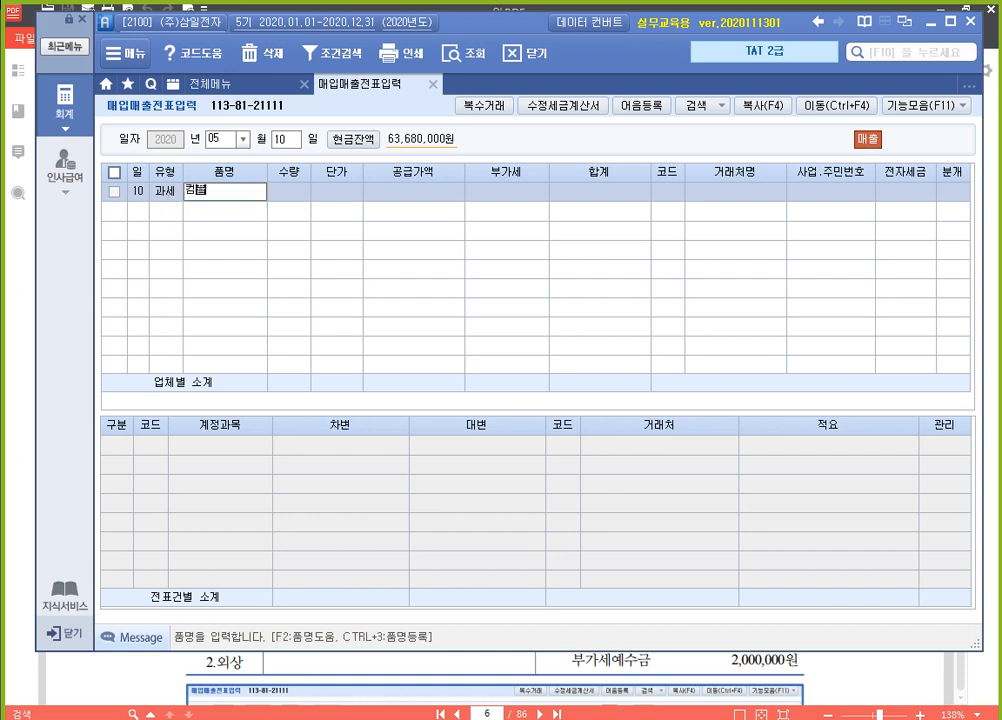
{"action": "type", "text": "터"}
{"action": "key", "text": "Return"}
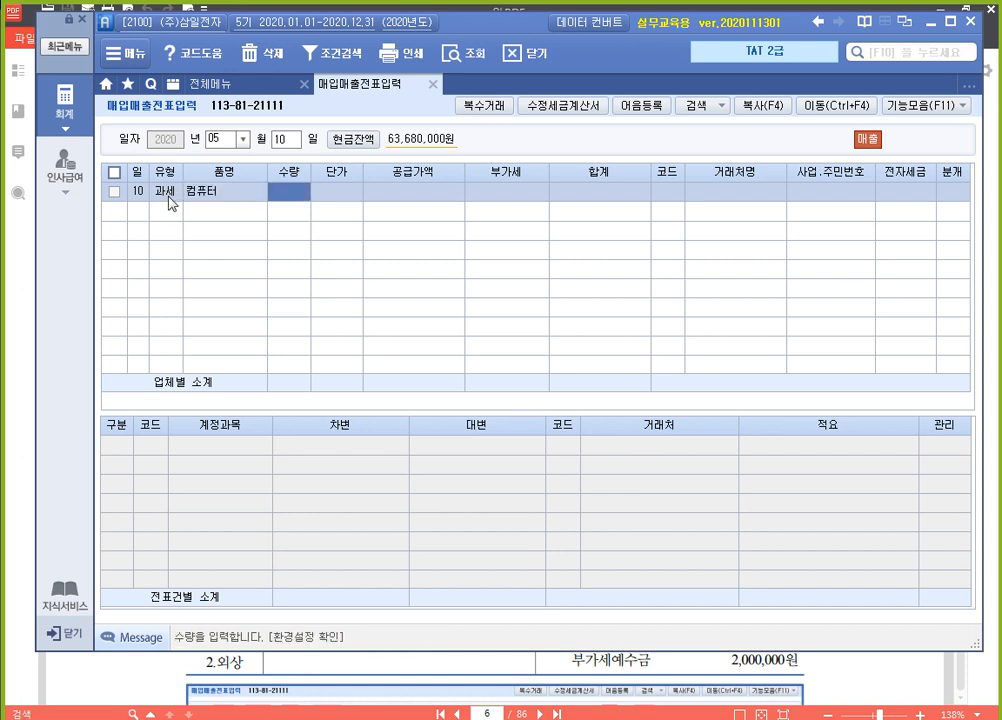
Enter a 수량 of 50 and a 단가 of 400,000, accepting the calculated supply amount and VAT
{"action": "type", "text": "50"}
{"action": "key", "text": "Return"}
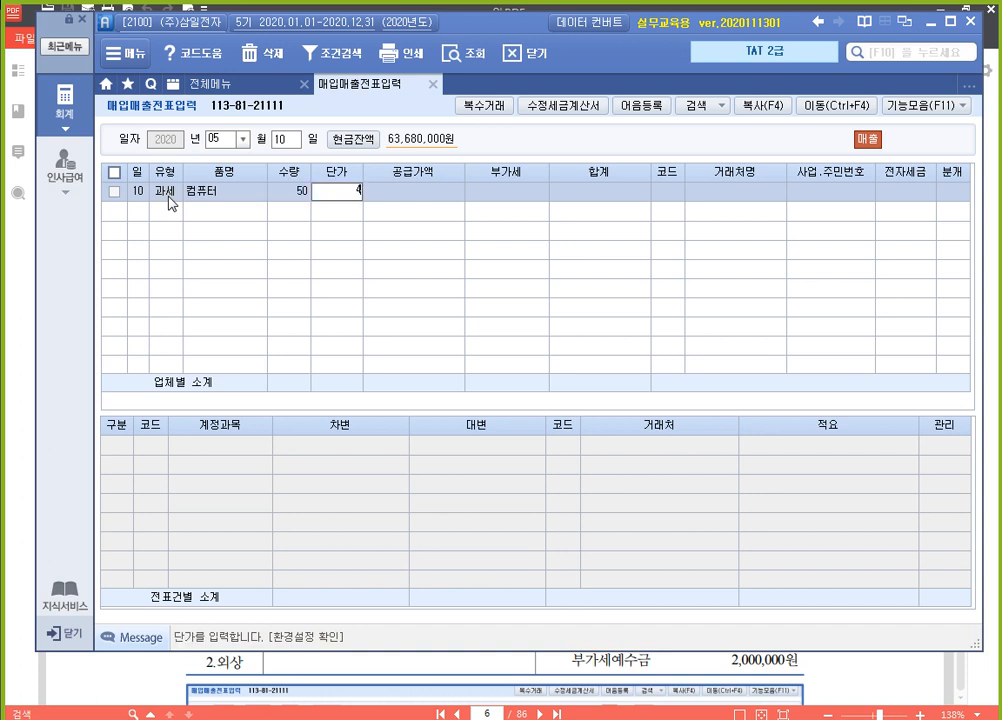
{"action": "type", "text": "400000"}
{"action": "key", "text": "Return"}
{"action": "key", "text": "Return"}
{"action": "key", "text": "Return"}
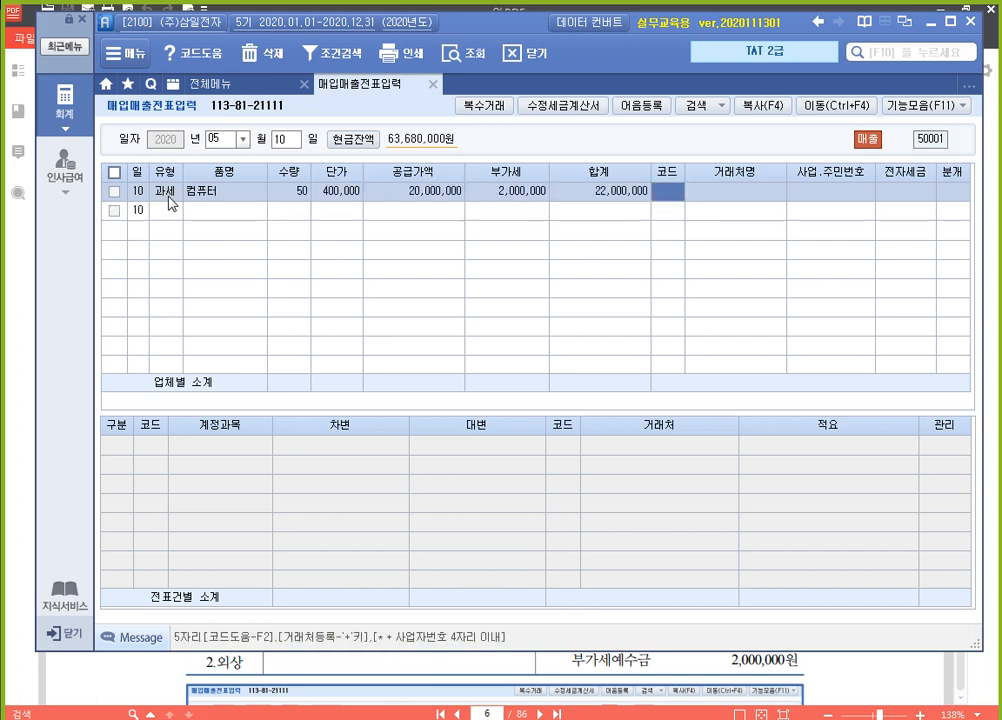
Look up (주)베스트원 as the 거래처 for the computer sale and leave 전자세금 blank
{"action": "key", "text": "F2"}
{"action": "key", "text": "Return"}
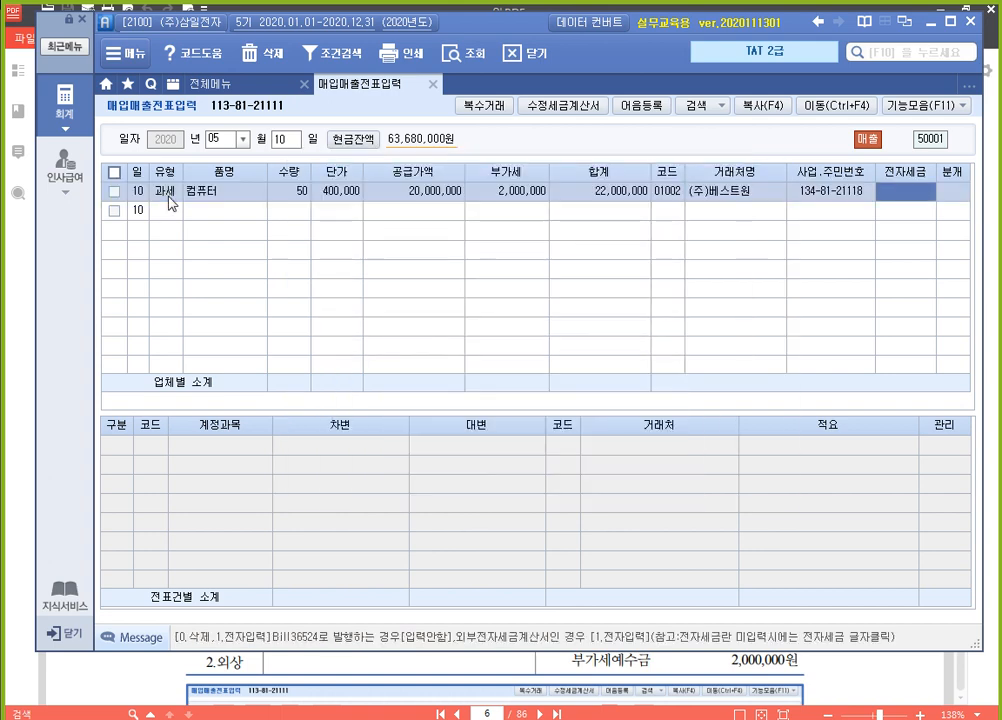
{"action": "key", "text": "Return"}
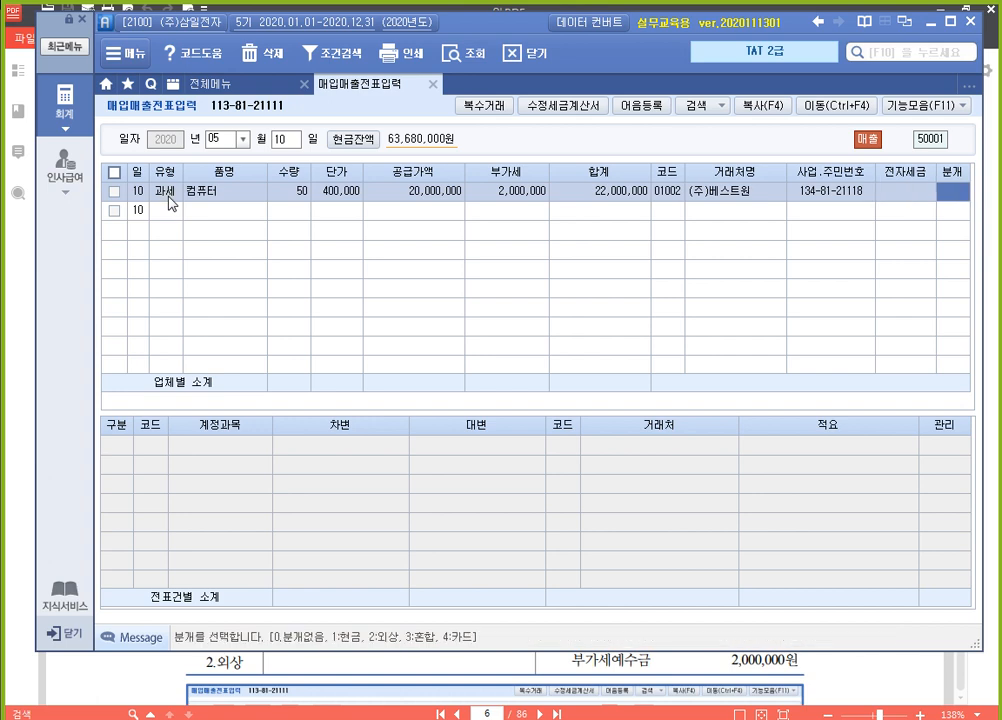
Set the computer sale's 분개 type to 2.외상 and complete its journal entry
{"action": "type", "text": "2"}
{"action": "key", "text": "Return"}
{"action": "key", "text": "Return"}
{"action": "key", "text": "Return"}
{"action": "key", "text": "Up"}
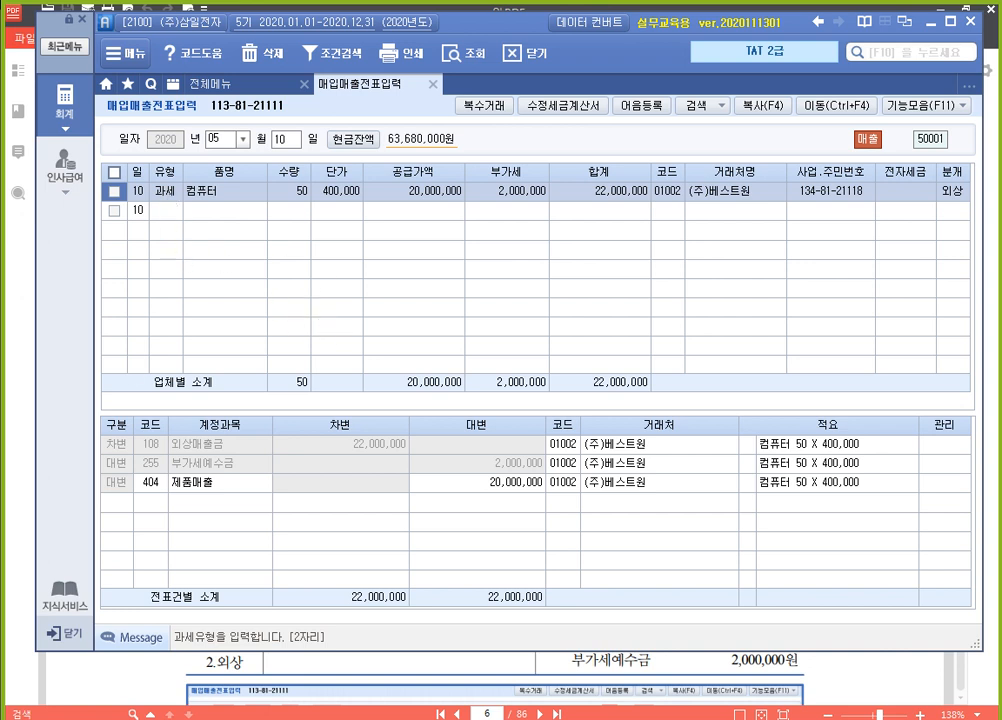
{"action": "left_click", "coordinate": [114, 191]}
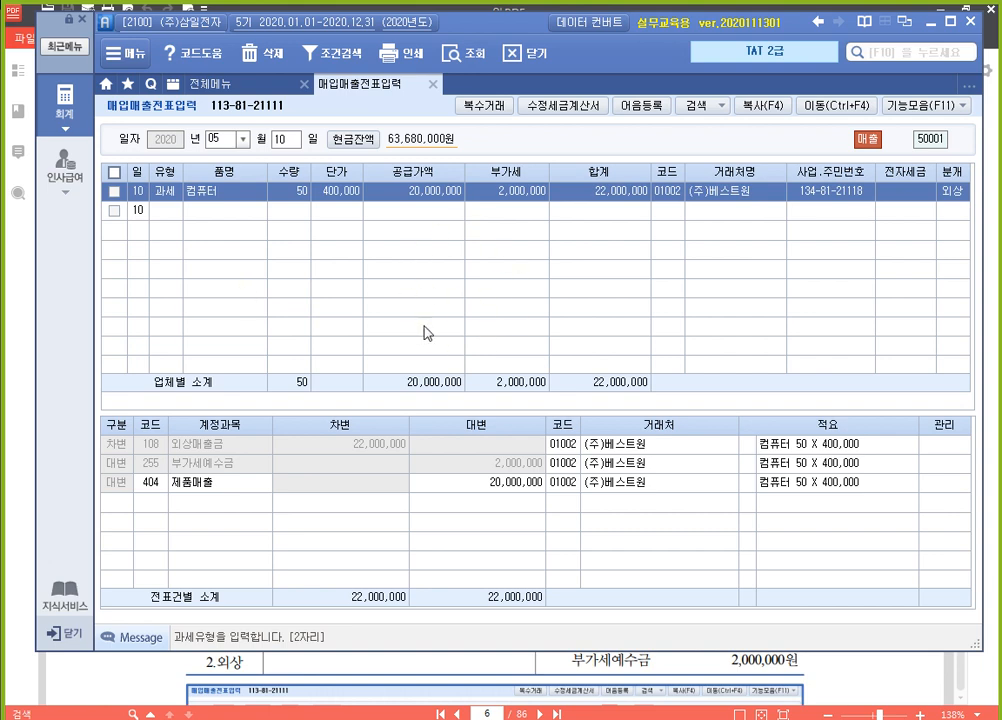
Open 전자세금계산서 발행 및 내역관리 and query sales from 2020-05-10 to 2020-05-10 for all 거래처
{"action": "left_click", "coordinate": [192, 80]}
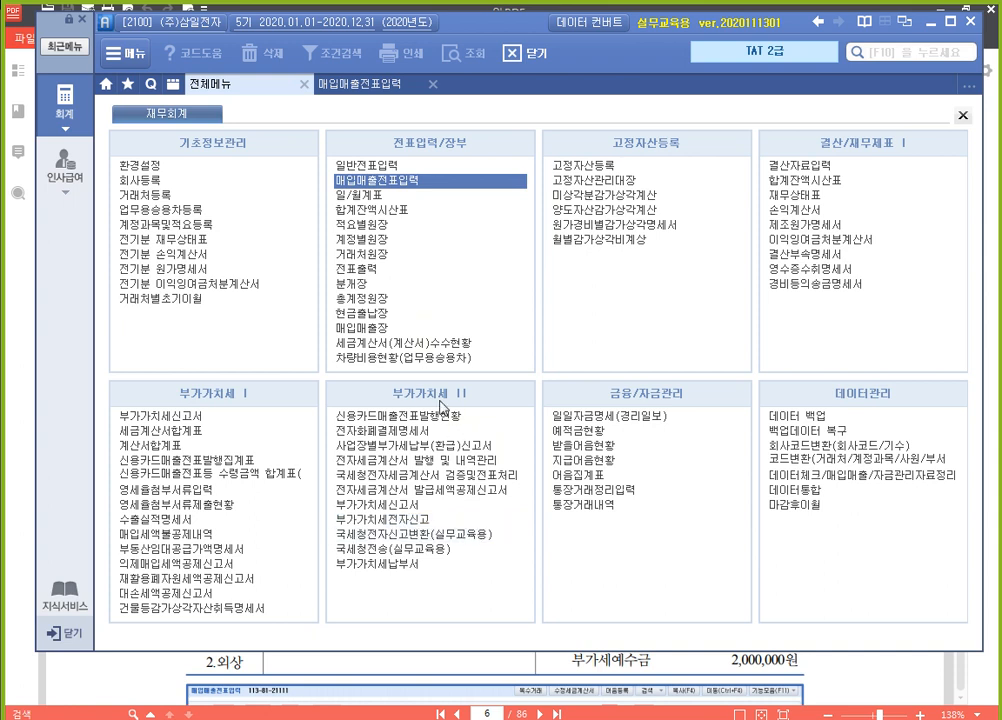
{"action": "left_click", "coordinate": [504, 462]}
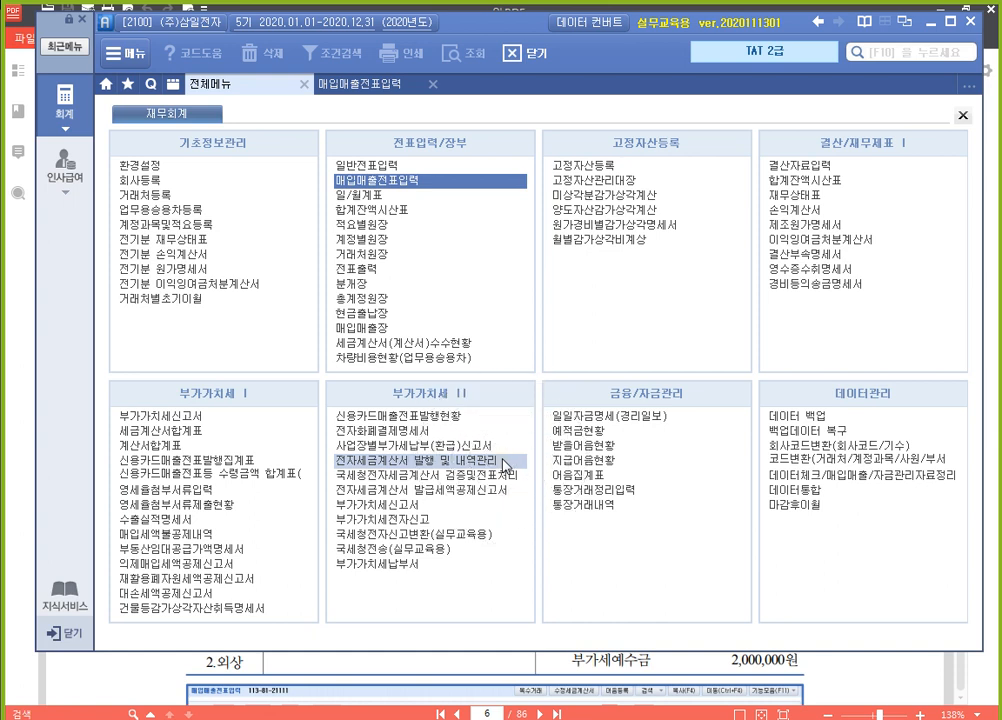
{"action": "left_click", "coordinate": [506, 464]}
{"action": "left_click", "coordinate": [506, 464]}
{"action": "left_click", "coordinate": [506, 464]}
{"action": "left_click", "coordinate": [506, 464]}
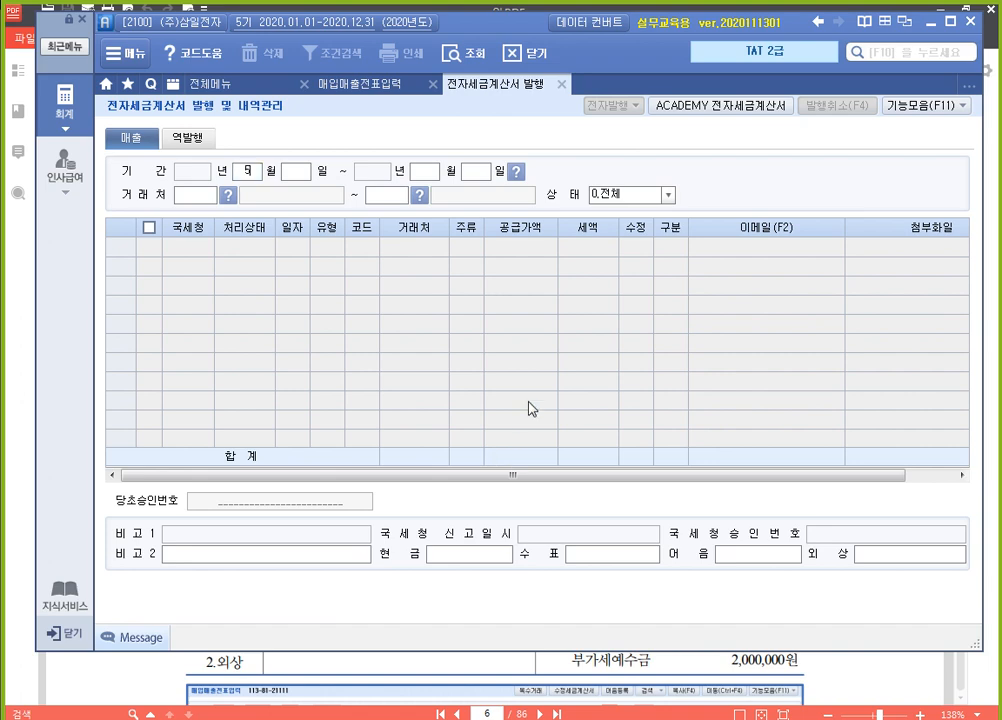
{"action": "type", "text": "051005"}
{"action": "type", "text": "10"}
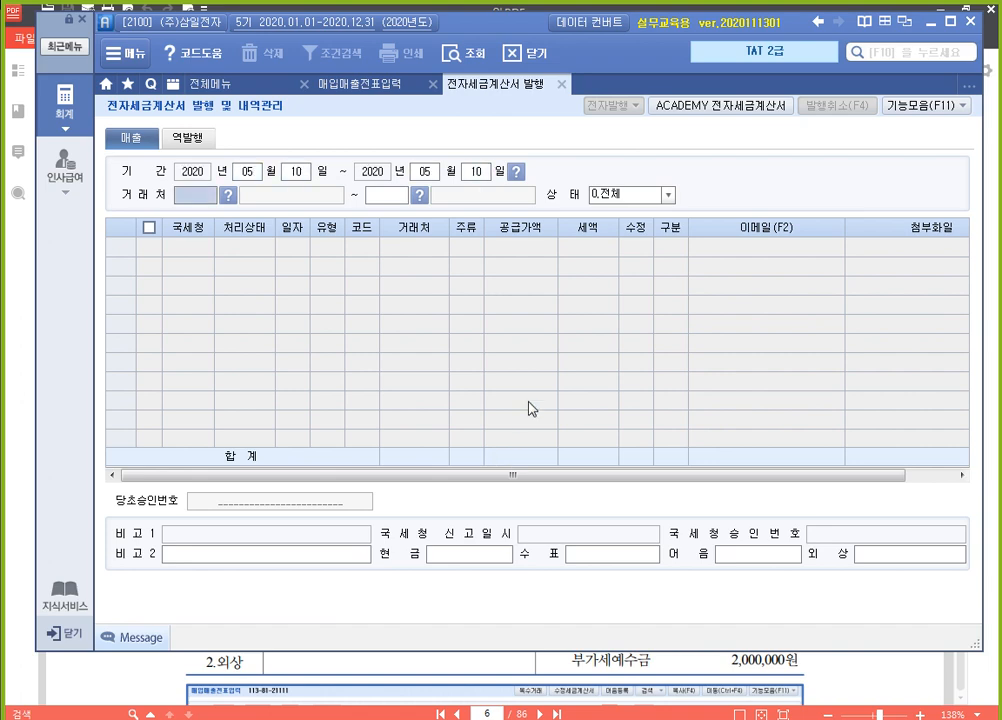
{"action": "key", "text": "Return"}
{"action": "key", "text": "Return"}
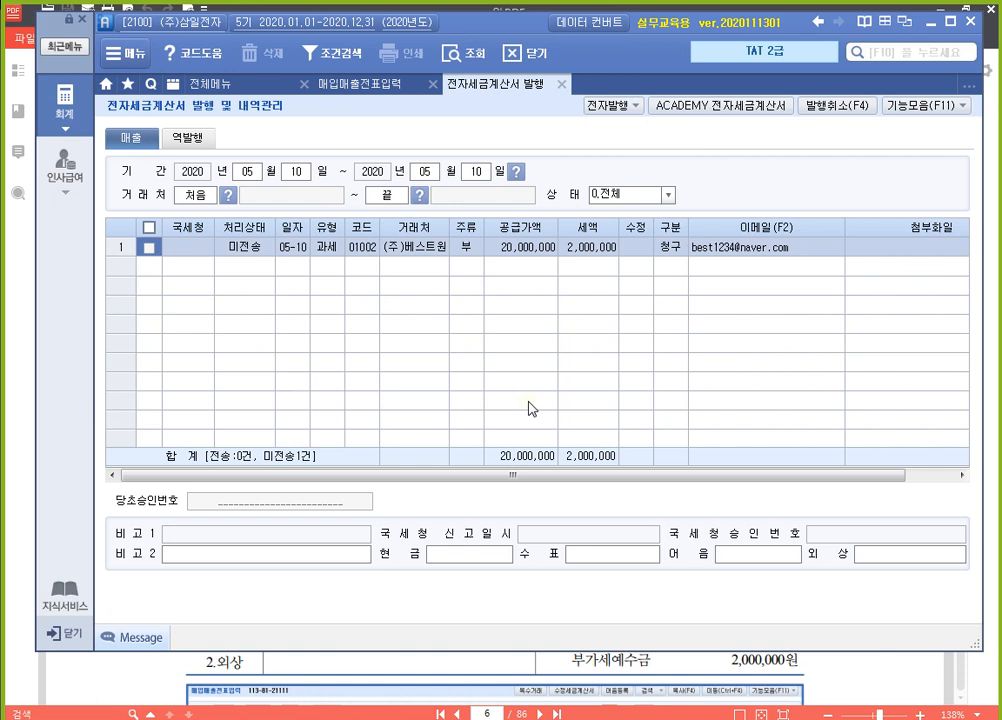
Electronically issue the tax invoice for the (주)베스트원 sale, accepting the prefilled login
{"action": "left_click", "coordinate": [148, 249]}
{"action": "left_click", "coordinate": [610, 107]}
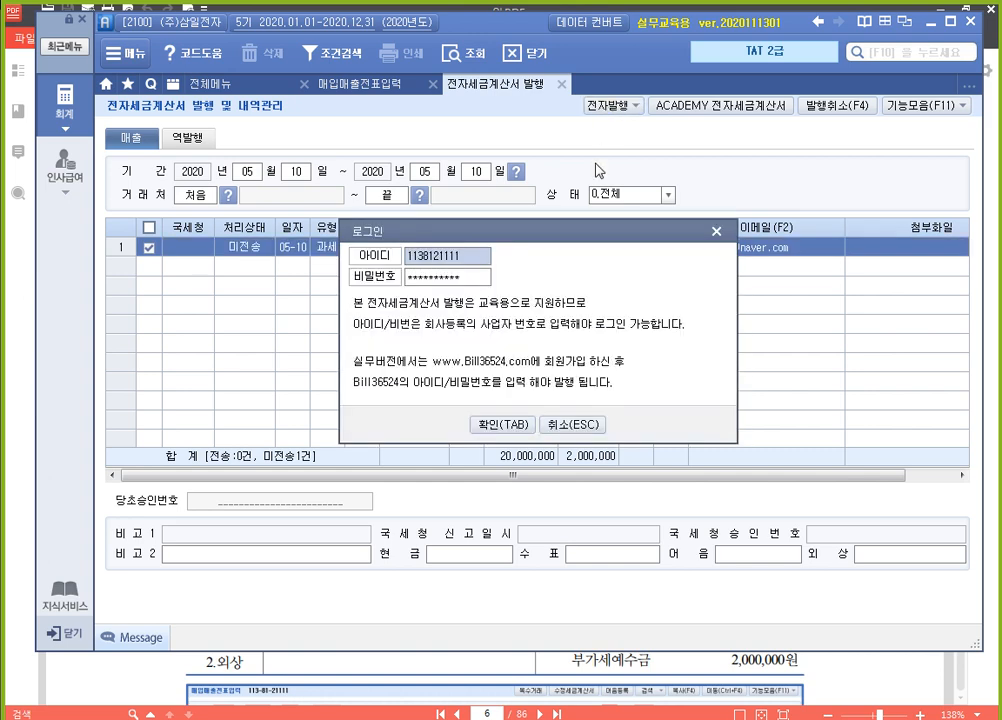
{"action": "left_click", "coordinate": [507, 425]}
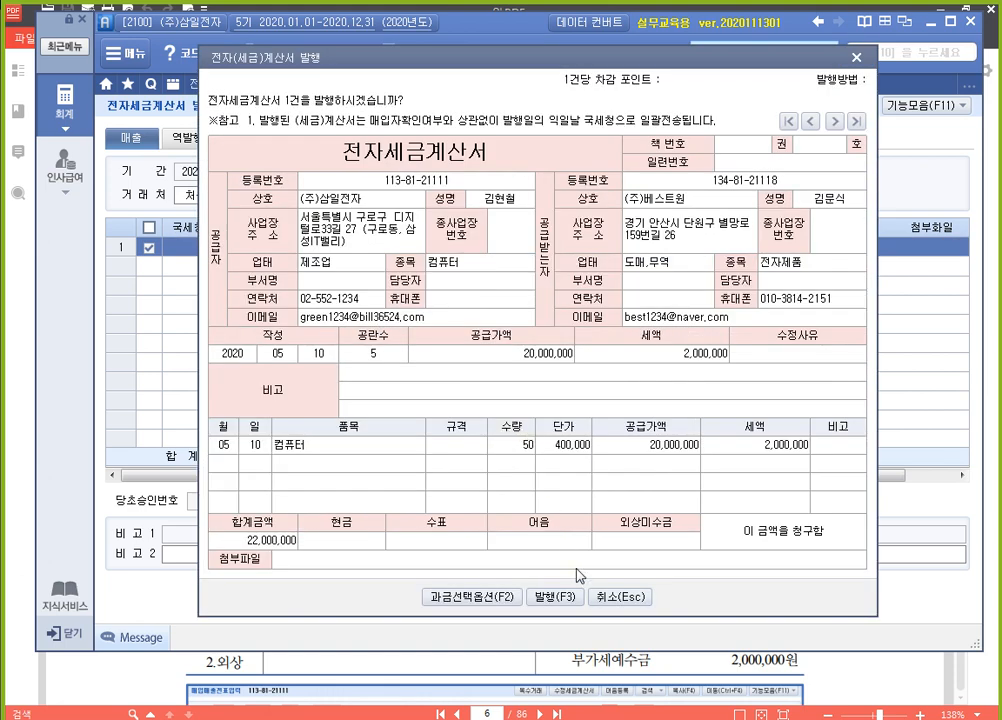
{"action": "left_click", "coordinate": [557, 600]}
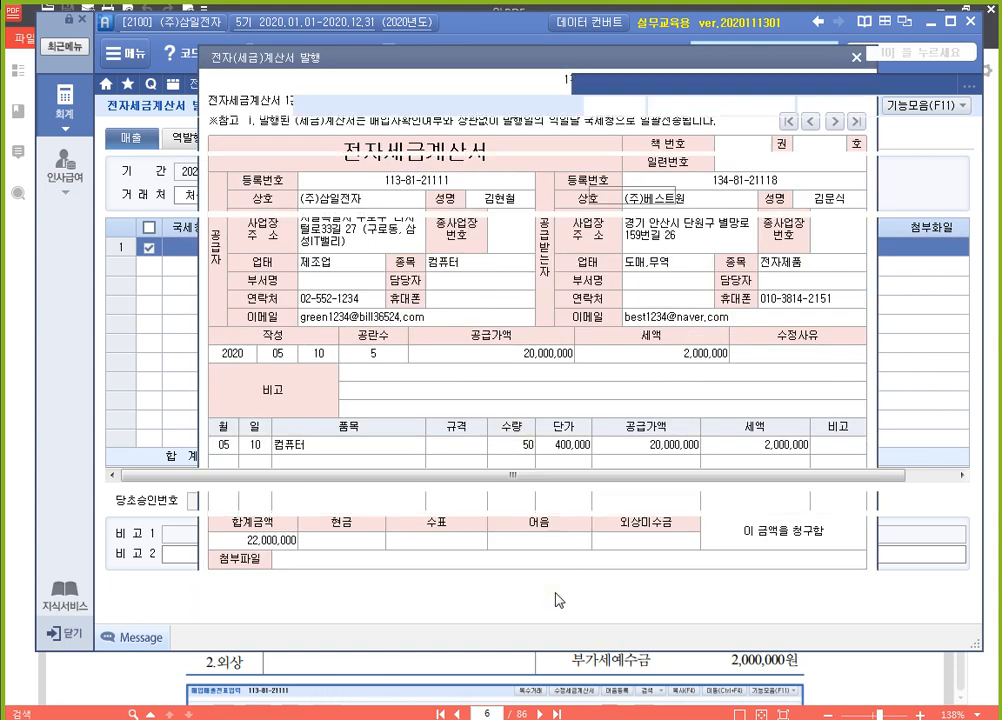
{"action": "left_click", "coordinate": [510, 425]}
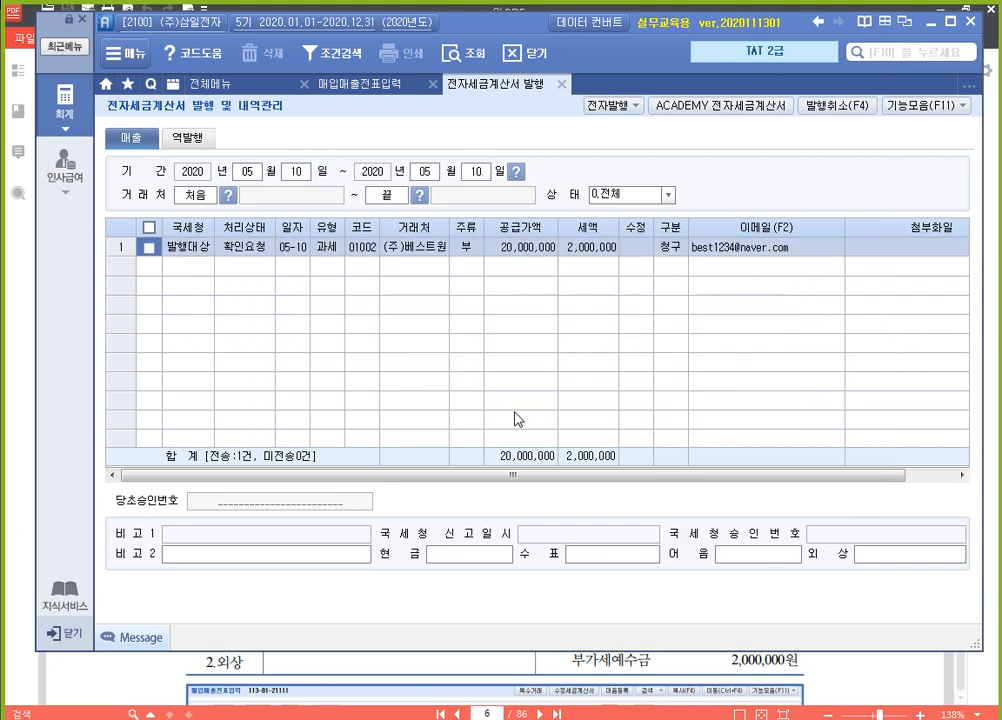
Log in to ACADEMY 전자세금계산서 with the prefilled credentials, query sales invoices, and issue the (주)베스트원 invoice for transmission
{"action": "left_click", "coordinate": [735, 107]}
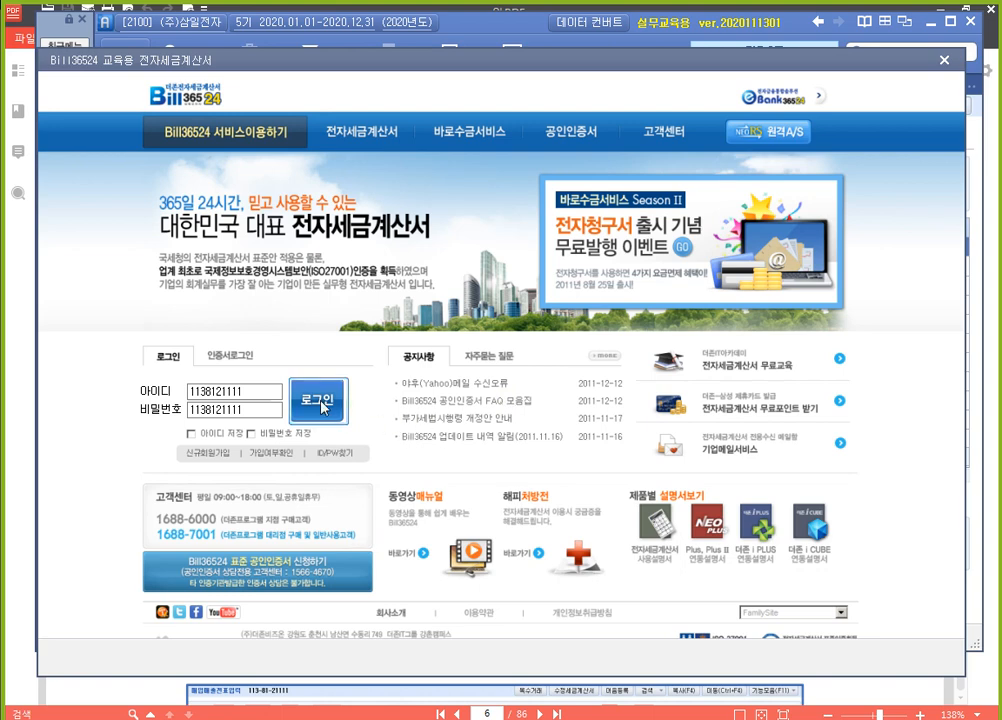
{"action": "left_click", "coordinate": [320, 405]}
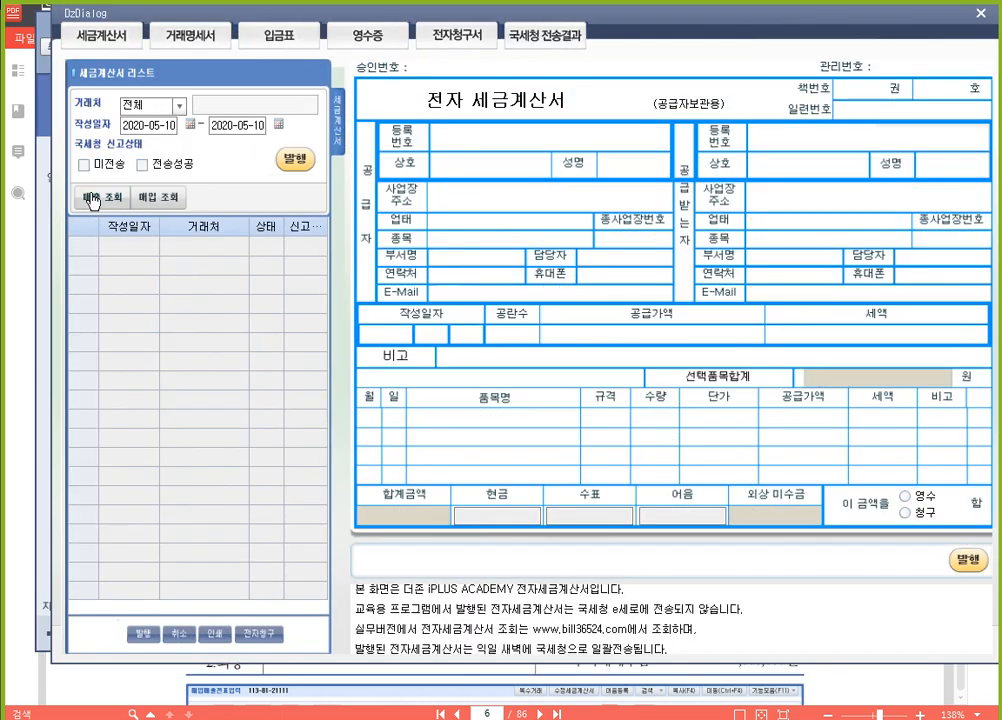
{"action": "left_click", "coordinate": [92, 199]}
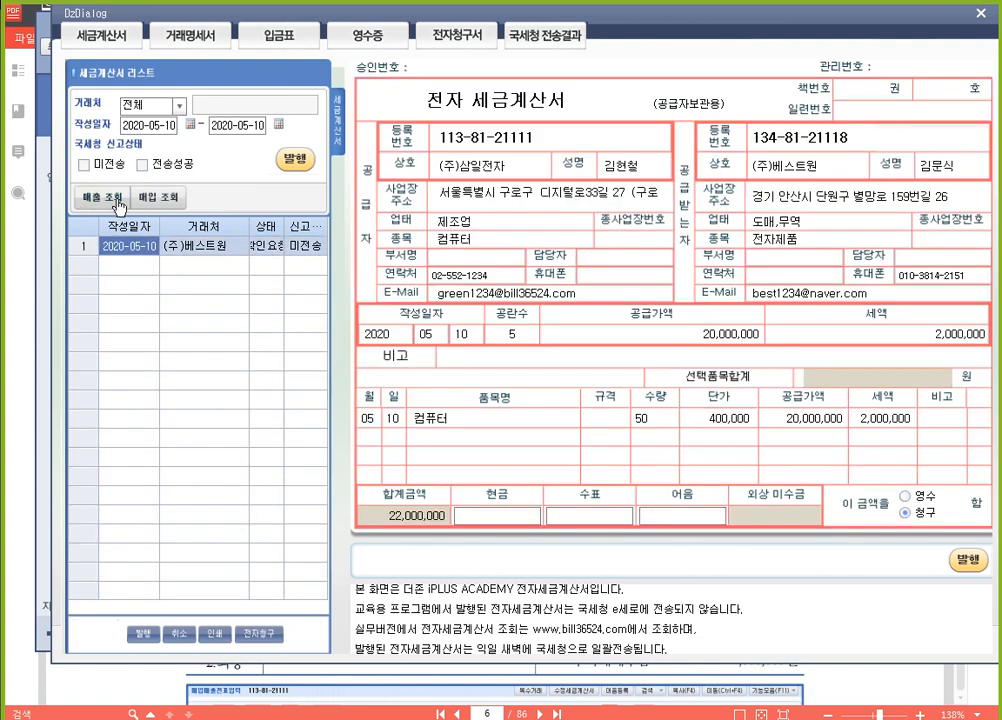
{"action": "left_click", "coordinate": [297, 163]}
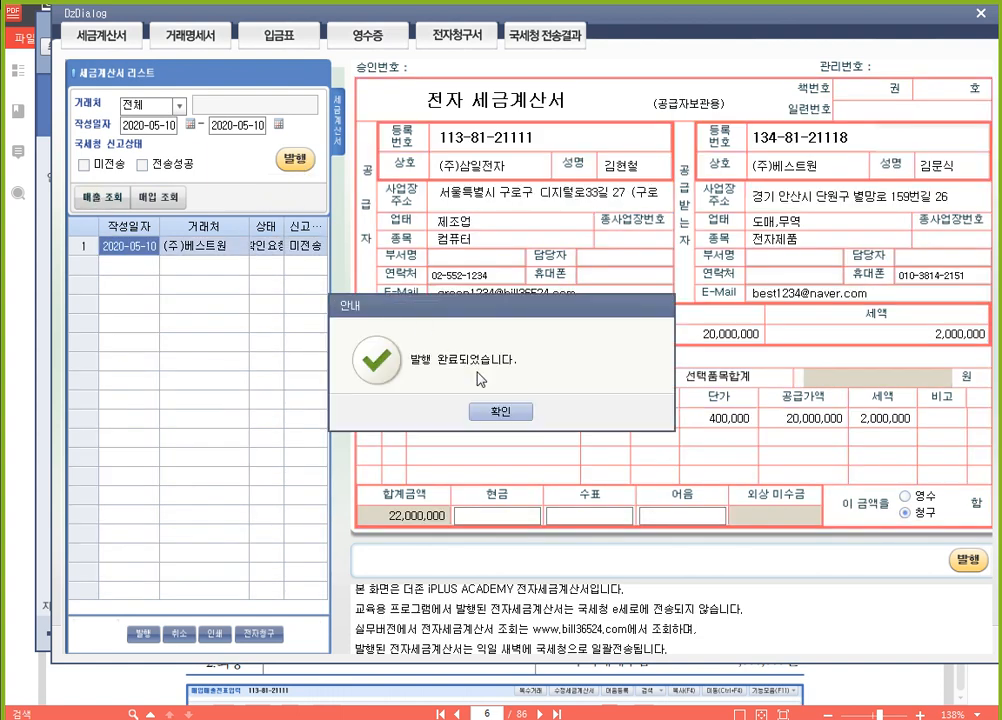
{"action": "left_click", "coordinate": [495, 411]}
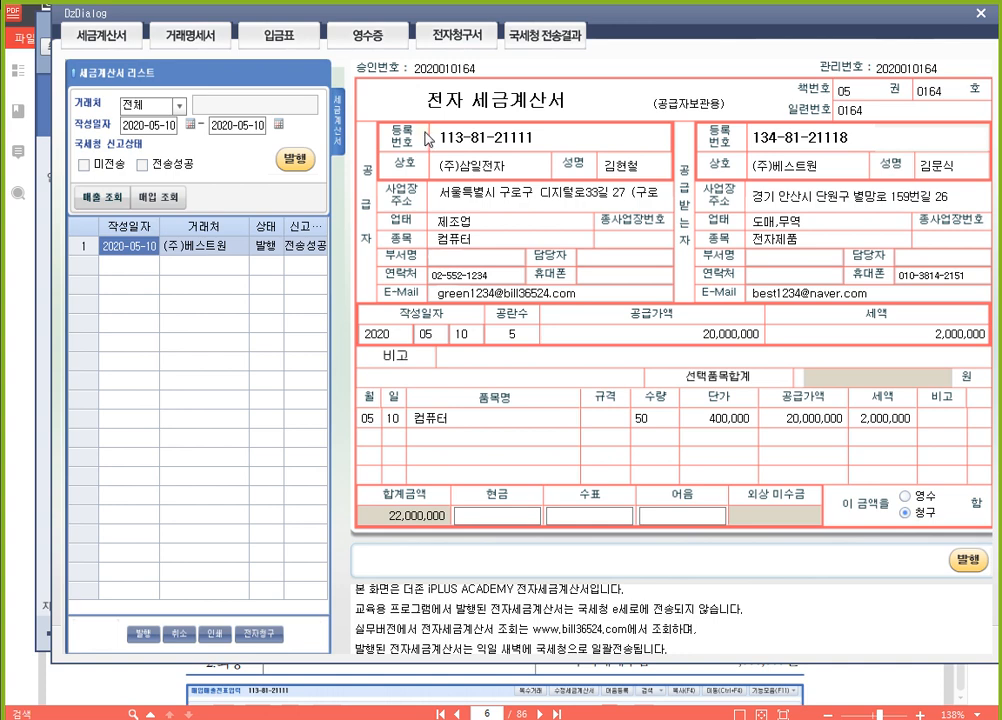
Close the invoice and issuance windows and reload the 10 May 매입매출전표 to check the 전자세금 entry of the (주)베스트원 sale
{"action": "left_click", "coordinate": [981, 14]}
{"action": "left_click", "coordinate": [561, 84]}
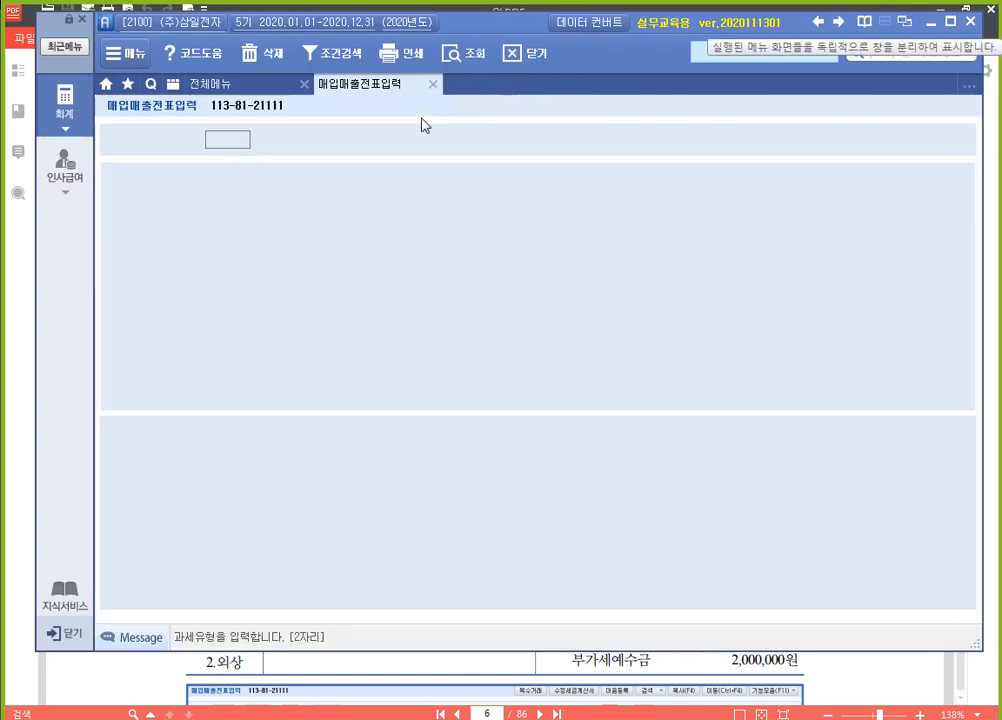
{"action": "left_click", "coordinate": [456, 191]}
{"action": "left_click", "coordinate": [336, 191]}
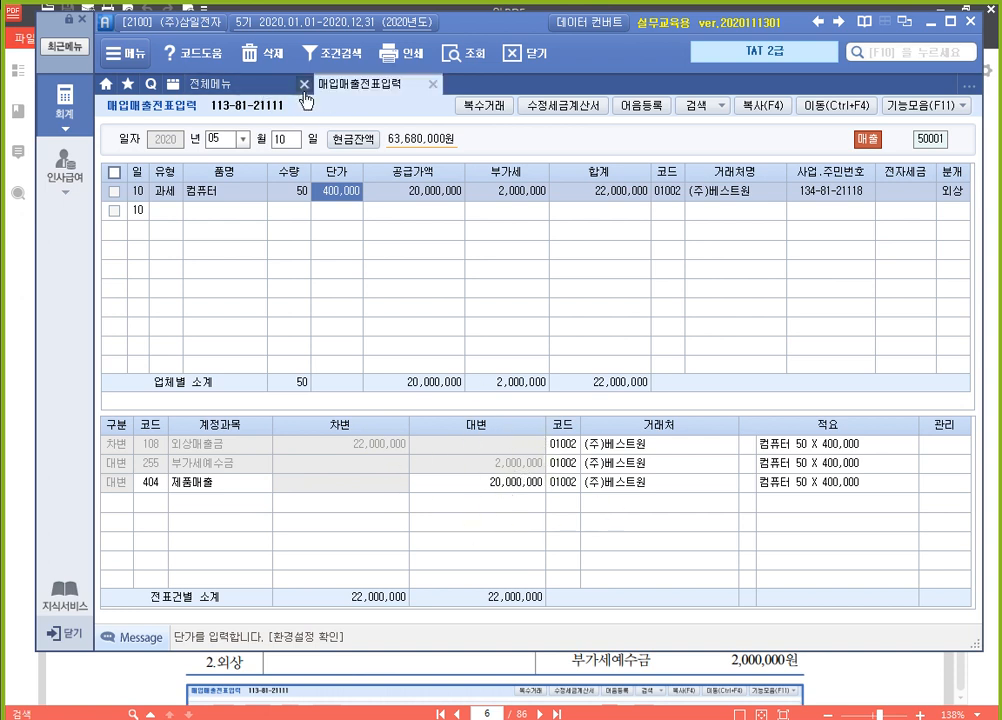
{"action": "left_click", "coordinate": [279, 143]}
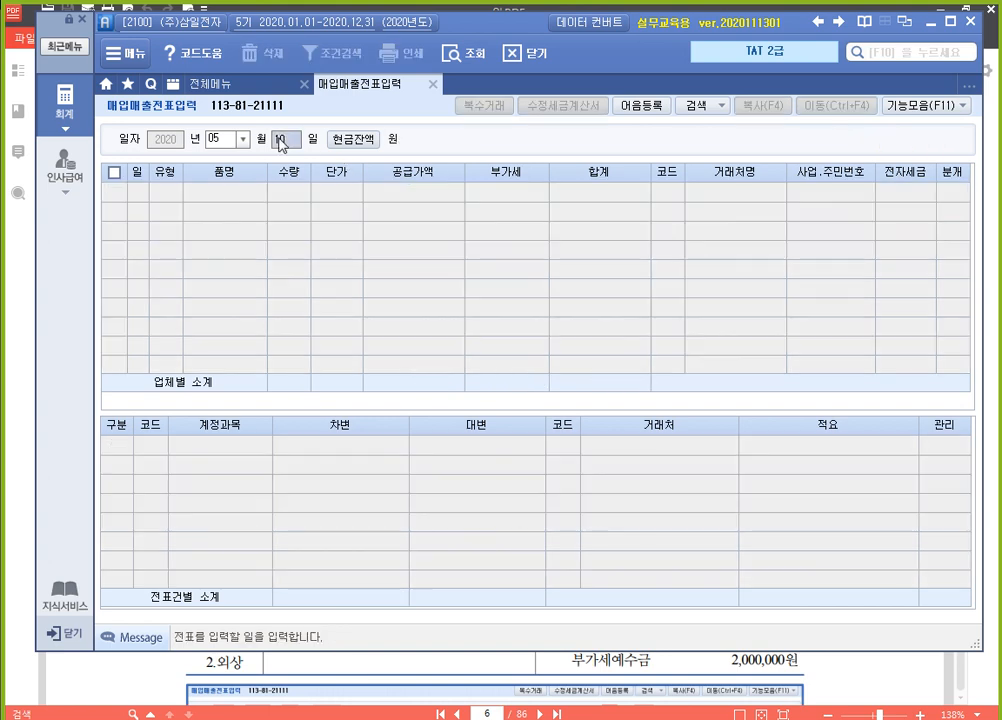
{"action": "key", "text": "Return"}
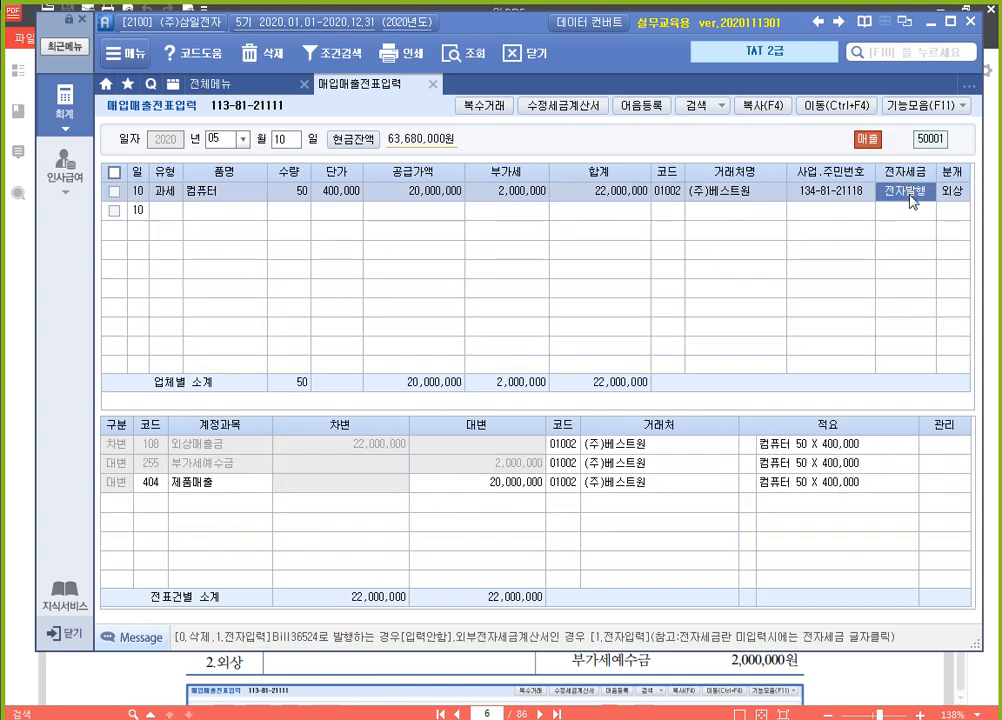
Open 전자세금계산서 발행 및 내역관리 and query sales from 2020-05-15 to 2020-05-15 for all 거래처
{"action": "left_click", "coordinate": [200, 83]}
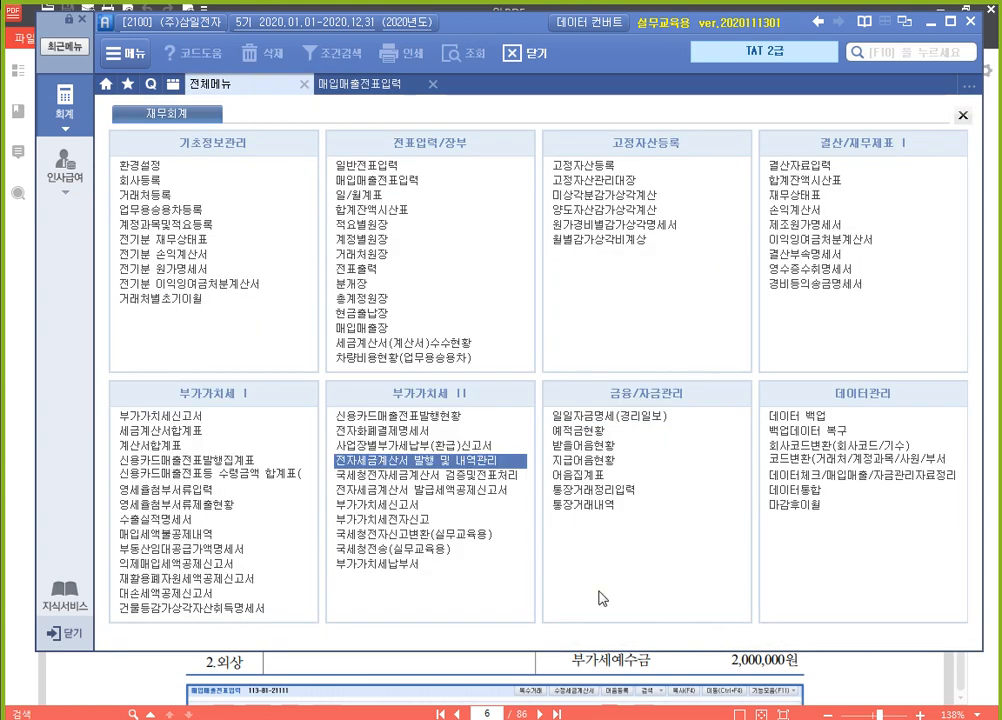
{"action": "left_click", "coordinate": [446, 460]}
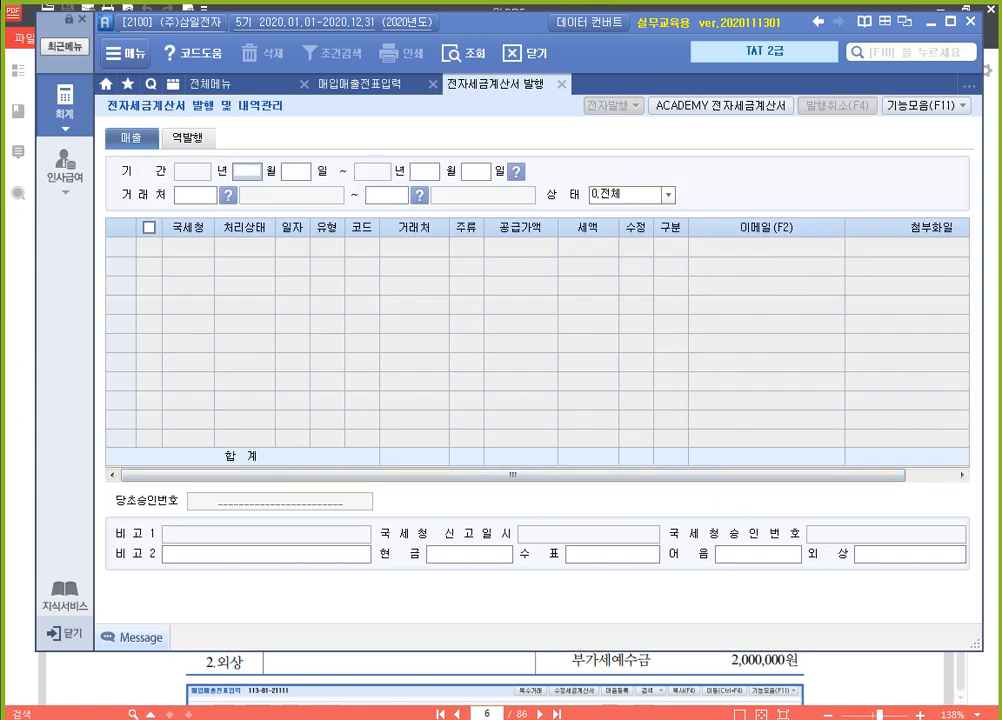
{"action": "type", "text": "0515"}
{"action": "key", "text": "Return"}
{"action": "key", "text": "Return"}
{"action": "key", "text": "Return"}
{"action": "key", "text": "Return"}
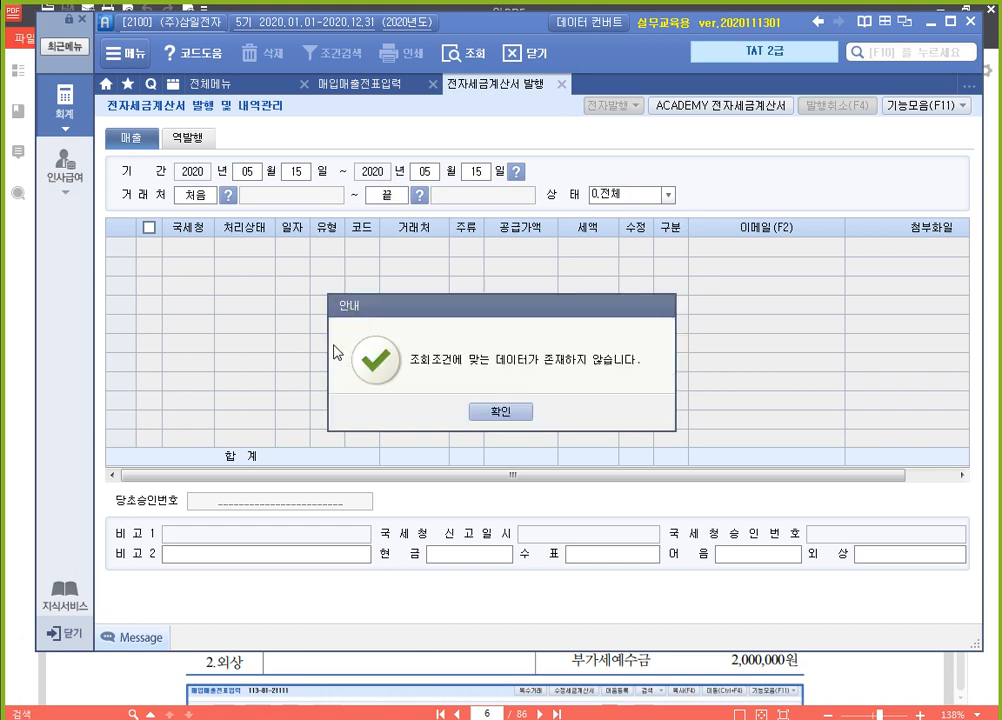
{"action": "key", "text": "Return"}
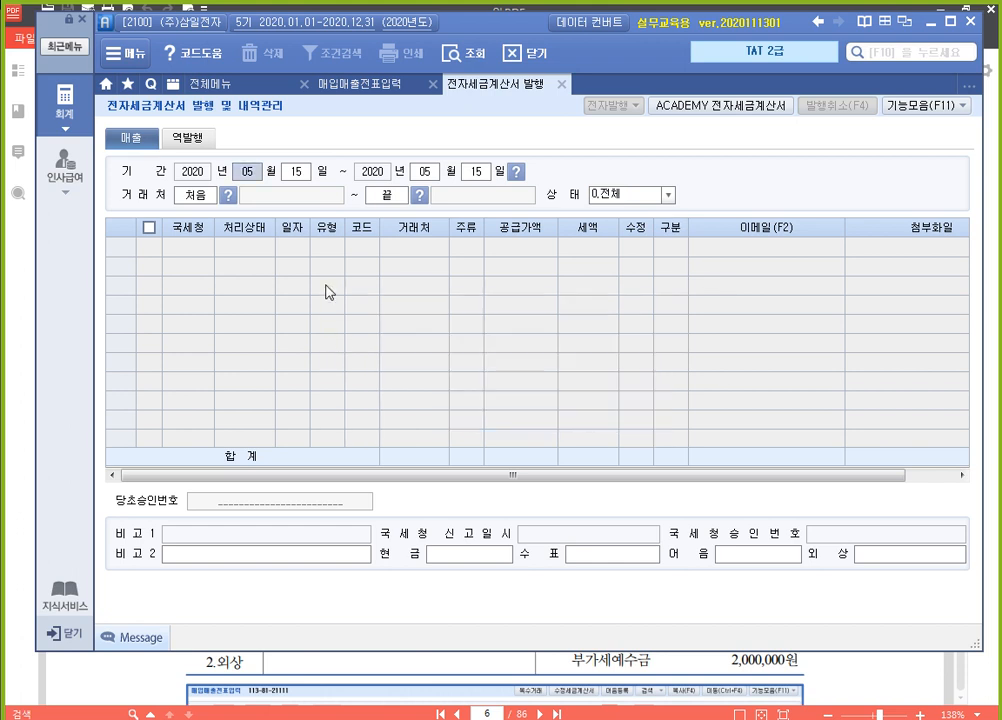
Change the sales query period to 2020-05-10 through 2020-05-10 and run it for all 거래처
{"action": "left_click", "coordinate": [296, 178]}
{"action": "type", "text": "10"}
{"action": "key", "text": "Return"}
{"action": "type", "text": "10"}
{"action": "key", "text": "Return"}
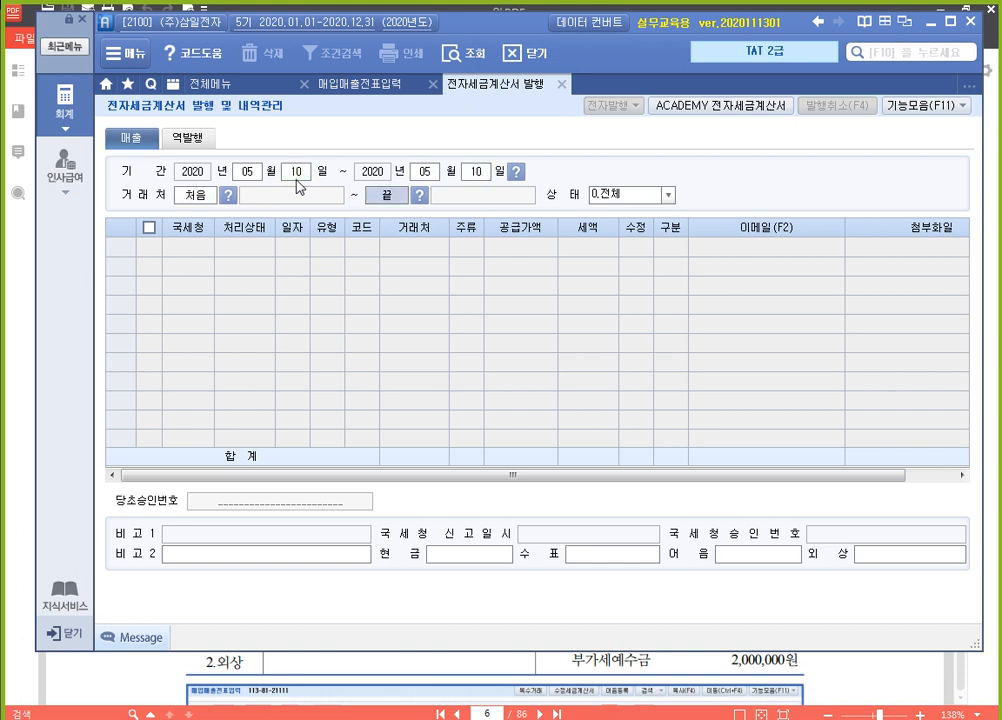
{"action": "key", "text": "Return"}
{"action": "key", "text": "Return"}
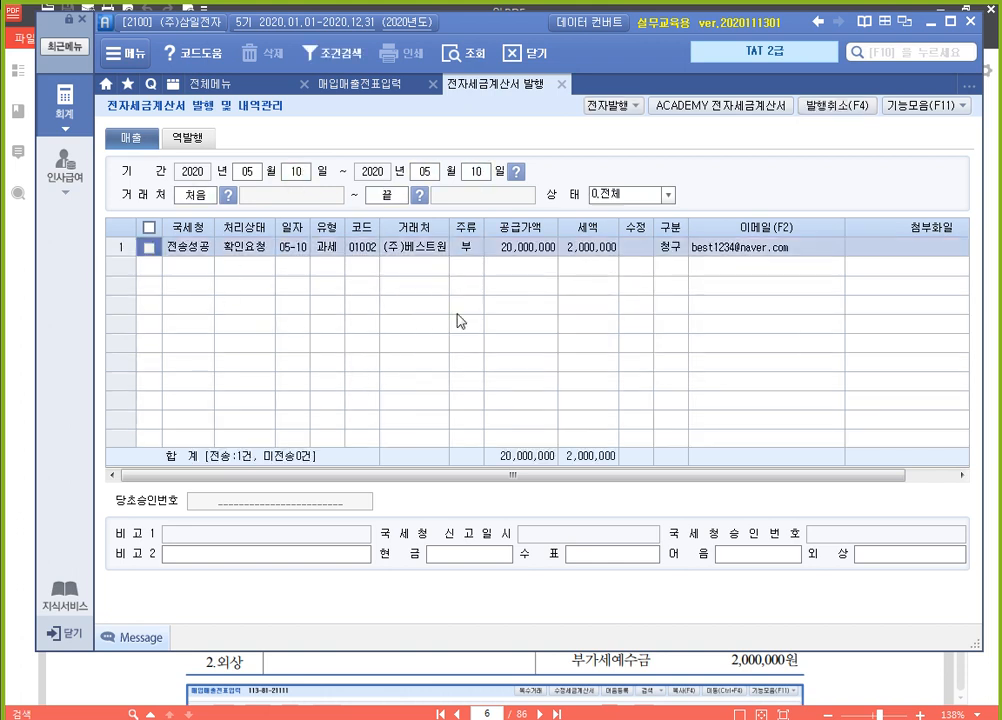
Log in to ACADEMY 전자세금계산서 with the prefilled credentials and query the 2020-05-10 sales invoices
{"action": "left_click", "coordinate": [737, 113]}
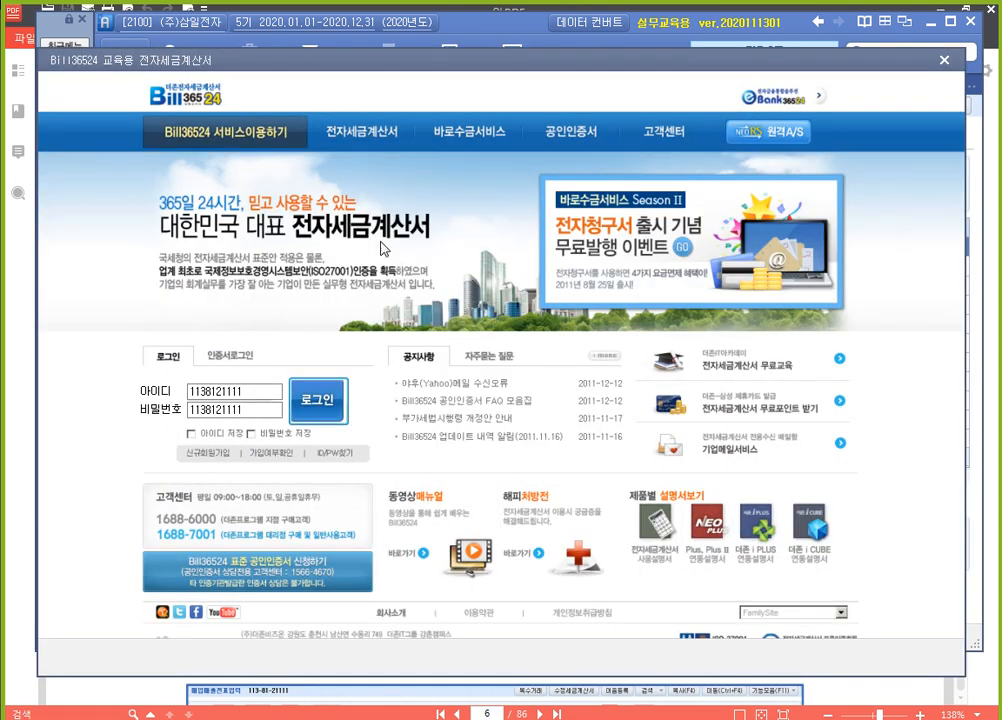
{"action": "left_click", "coordinate": [323, 418]}
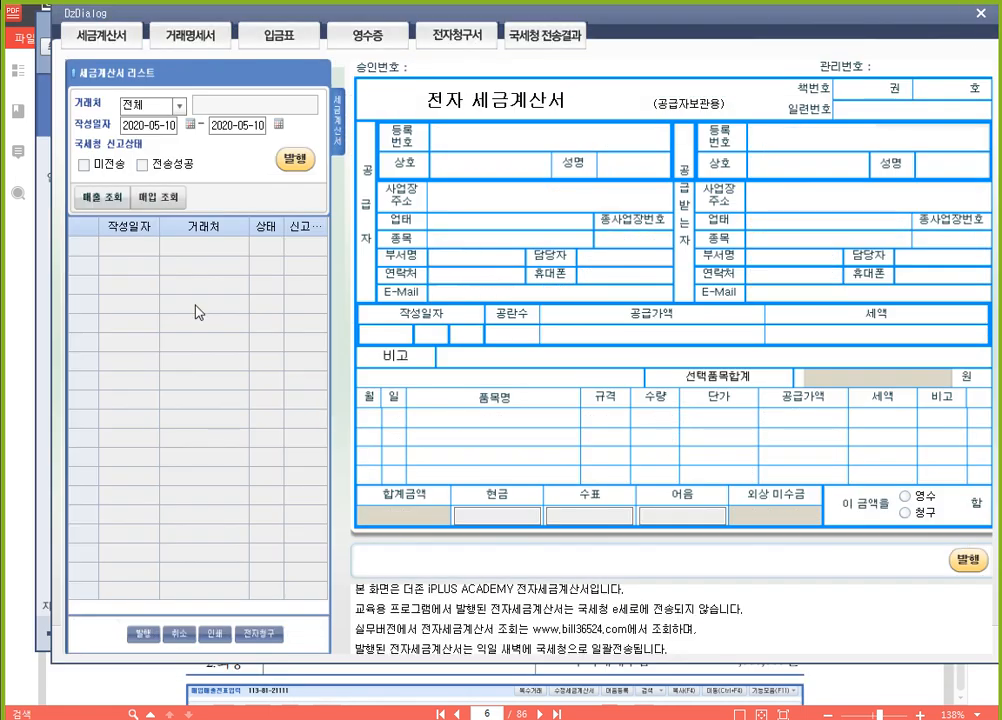
{"action": "left_click", "coordinate": [114, 198]}
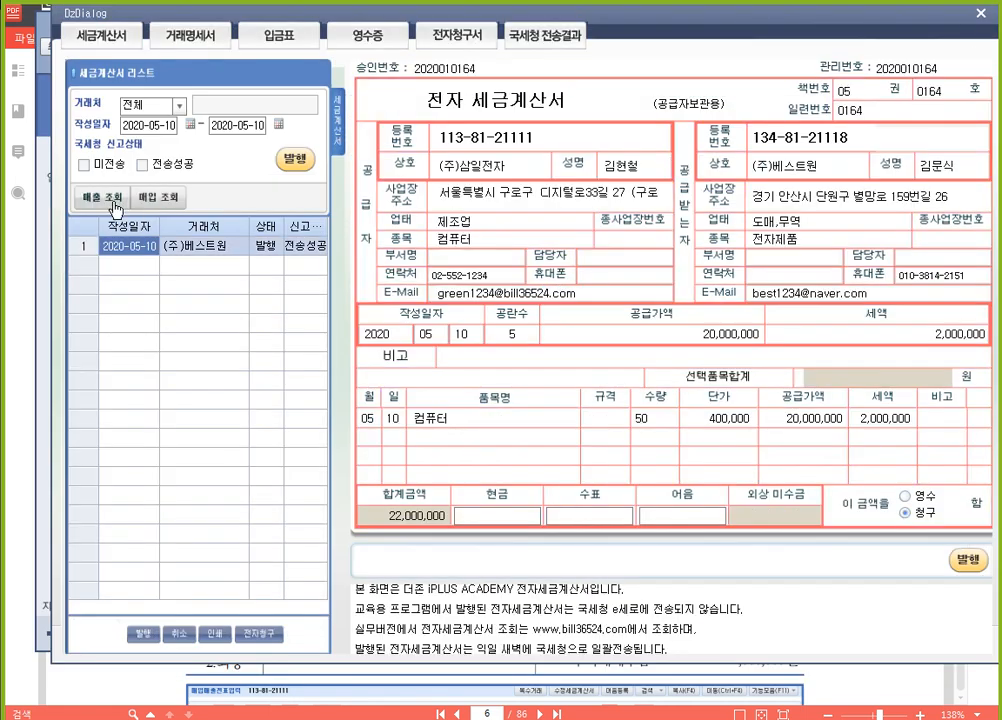
Cancel the issued (주)베스트원 tax invoice on Bill36524 and re-query the sales invoices
{"action": "left_click", "coordinate": [213, 248]}
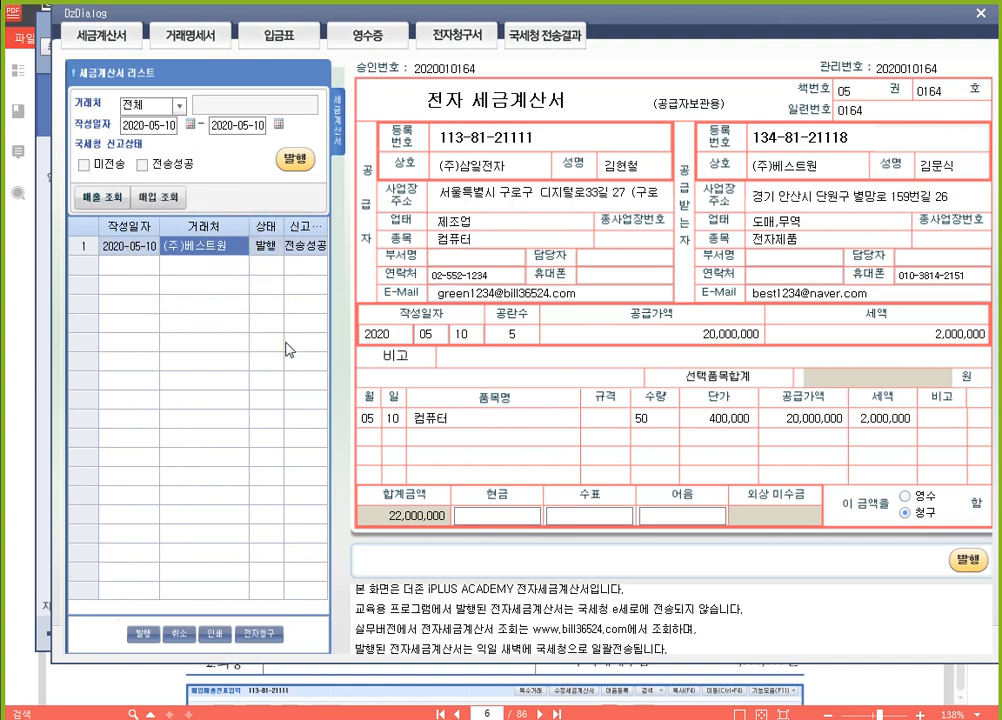
{"action": "left_click", "coordinate": [182, 636]}
{"action": "left_click", "coordinate": [182, 635]}
{"action": "left_click", "coordinate": [182, 635]}
{"action": "left_click", "coordinate": [182, 635]}
{"action": "left_click", "coordinate": [182, 635]}
{"action": "left_click", "coordinate": [182, 635]}
{"action": "left_click", "coordinate": [385, 411]}
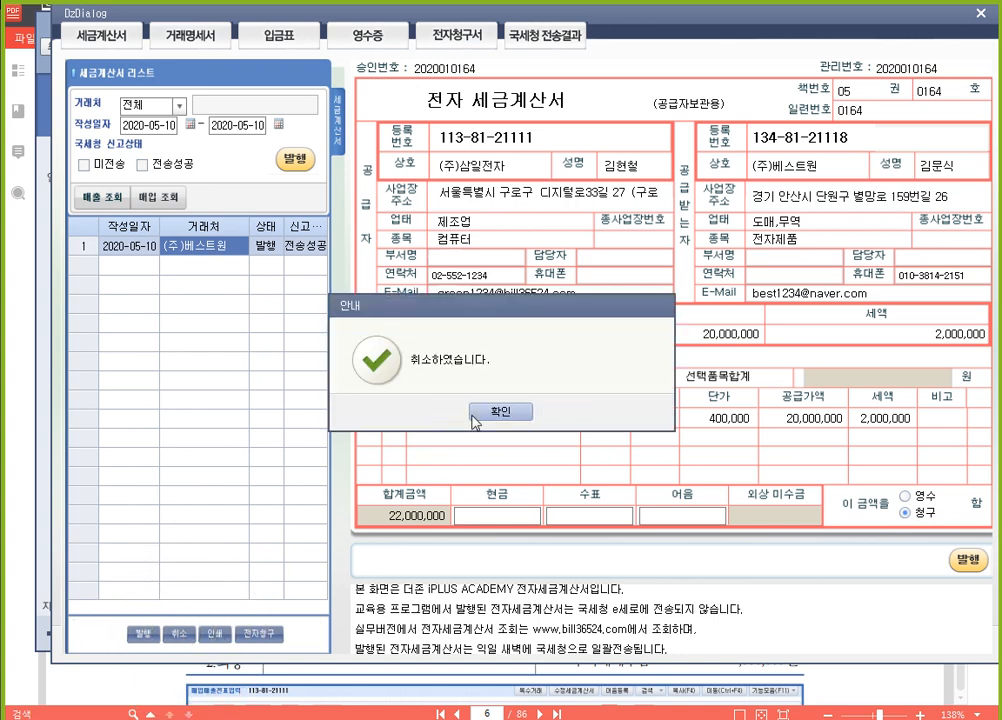
{"action": "left_click", "coordinate": [496, 416]}
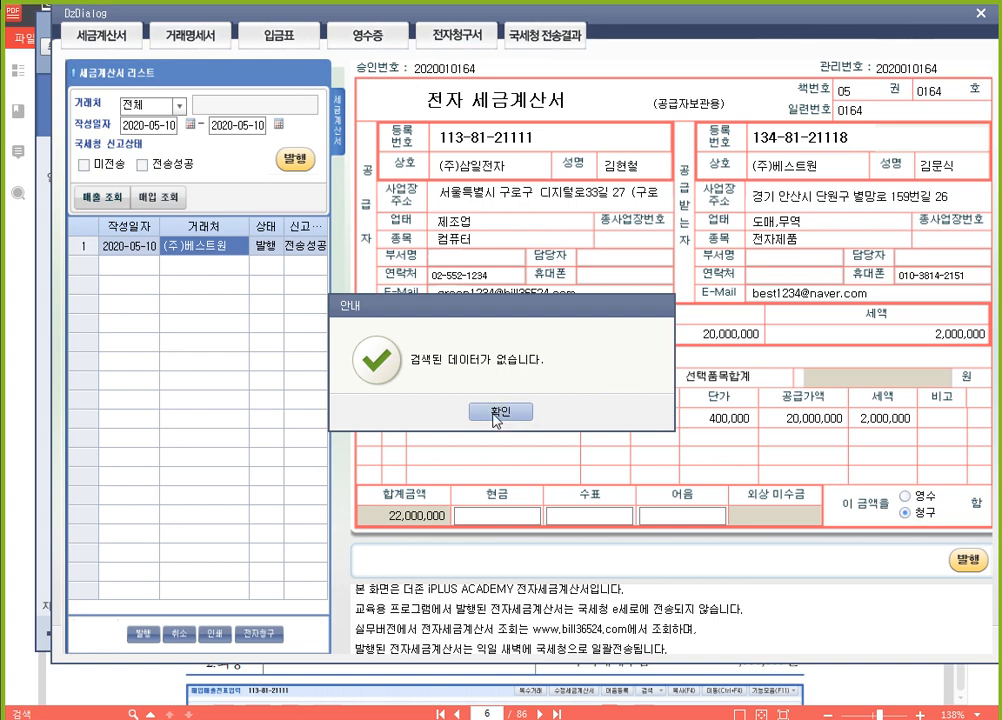
{"action": "left_click", "coordinate": [445, 412]}
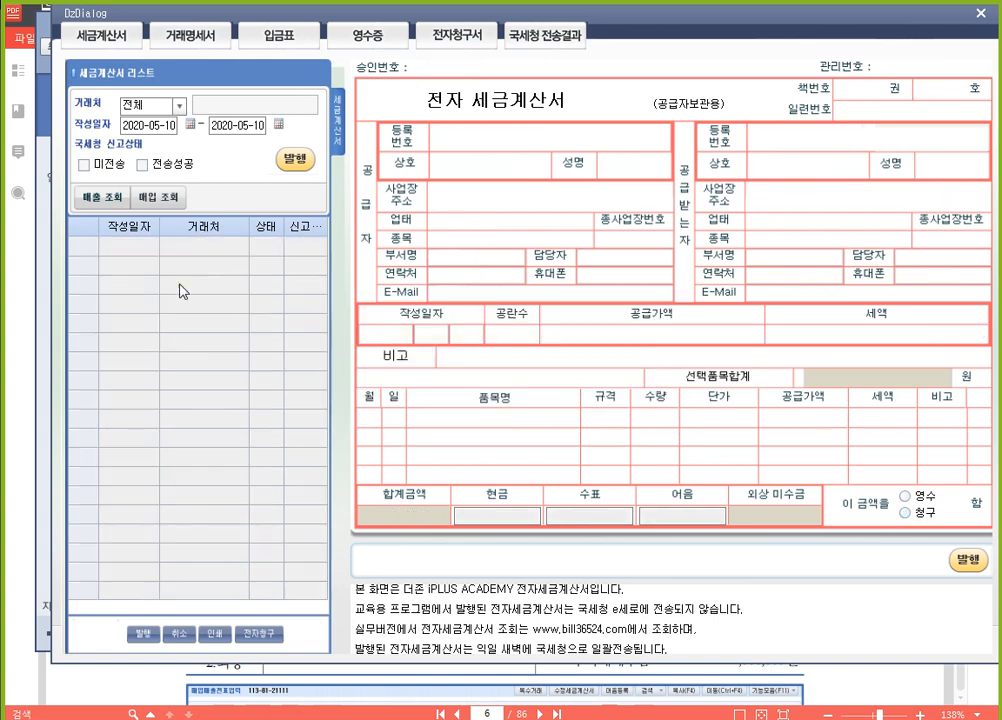
{"action": "left_click", "coordinate": [100, 203]}
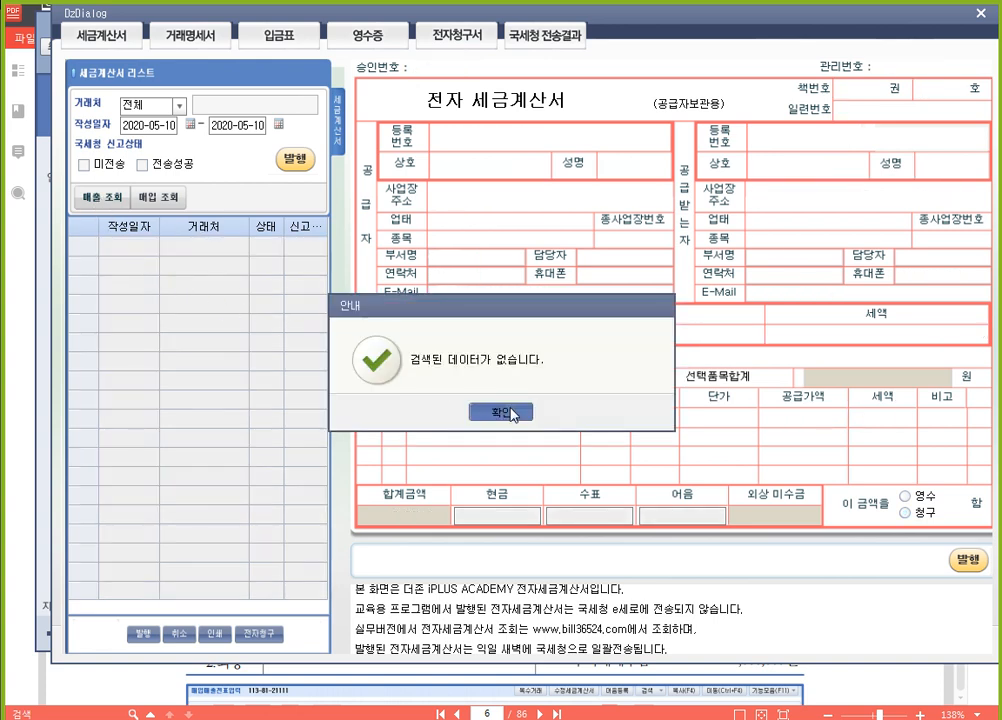
{"action": "left_click", "coordinate": [495, 411]}
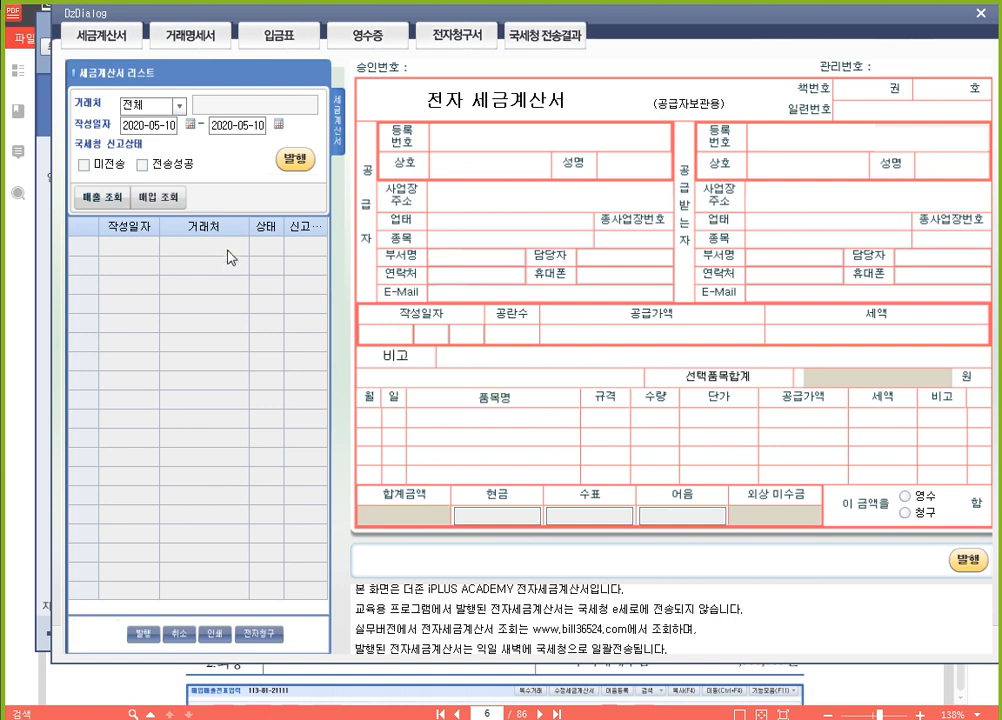
Close the Bill36524 window and re-run the 2020-05-10 sales query for all 거래처 in 전자세금계산서 발행 및 내역관리
{"action": "left_click", "coordinate": [981, 13]}
{"action": "left_click", "coordinate": [476, 176]}
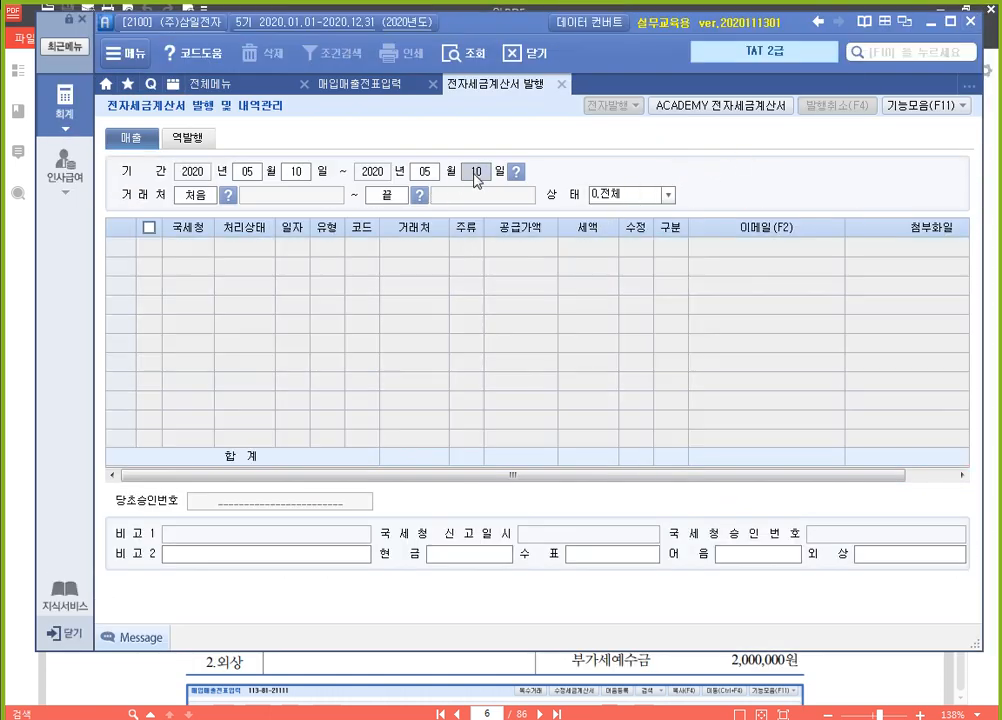
{"action": "key", "text": "Return"}
{"action": "key", "text": "Return"}
{"action": "key", "text": "Return"}
{"action": "key", "text": "Return"}
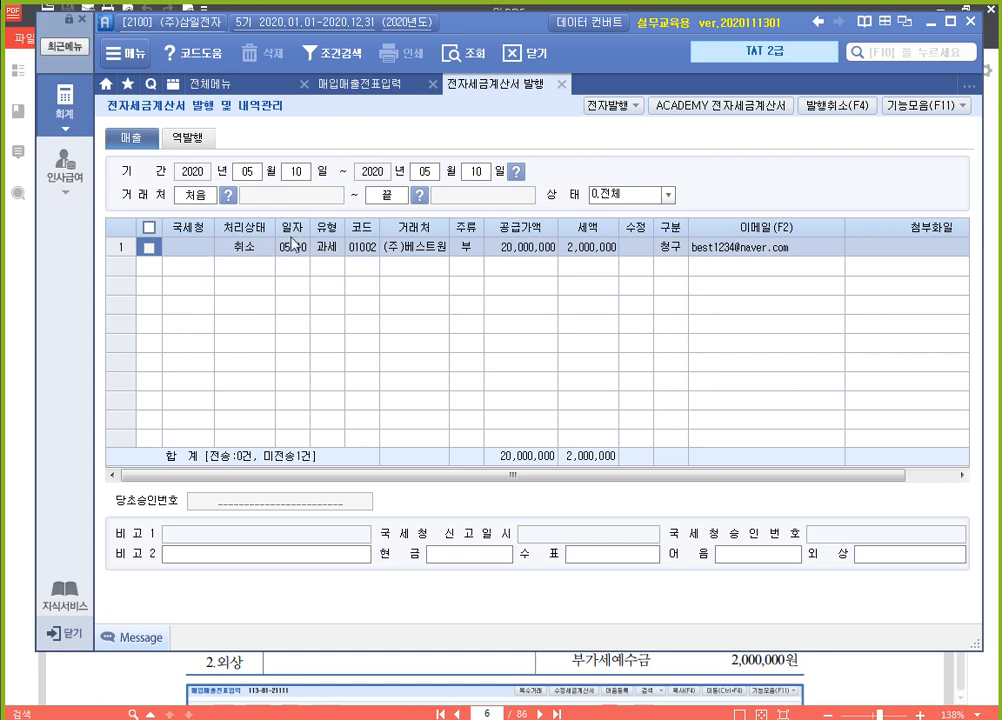
Run 발행취소 on the (주)베스트원 sale, confirm the cancellation, and return to 매입매출전표입력
{"action": "left_click", "coordinate": [150, 250]}
{"action": "left_click", "coordinate": [846, 108]}
{"action": "left_click", "coordinate": [844, 114]}
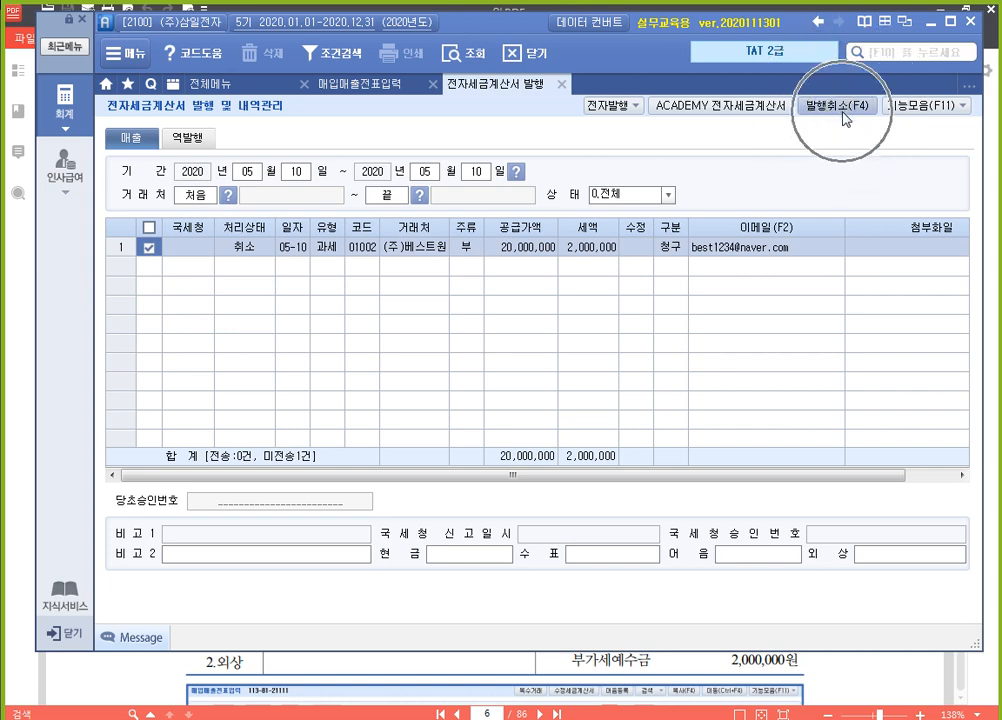
{"action": "left_click", "coordinate": [846, 112]}
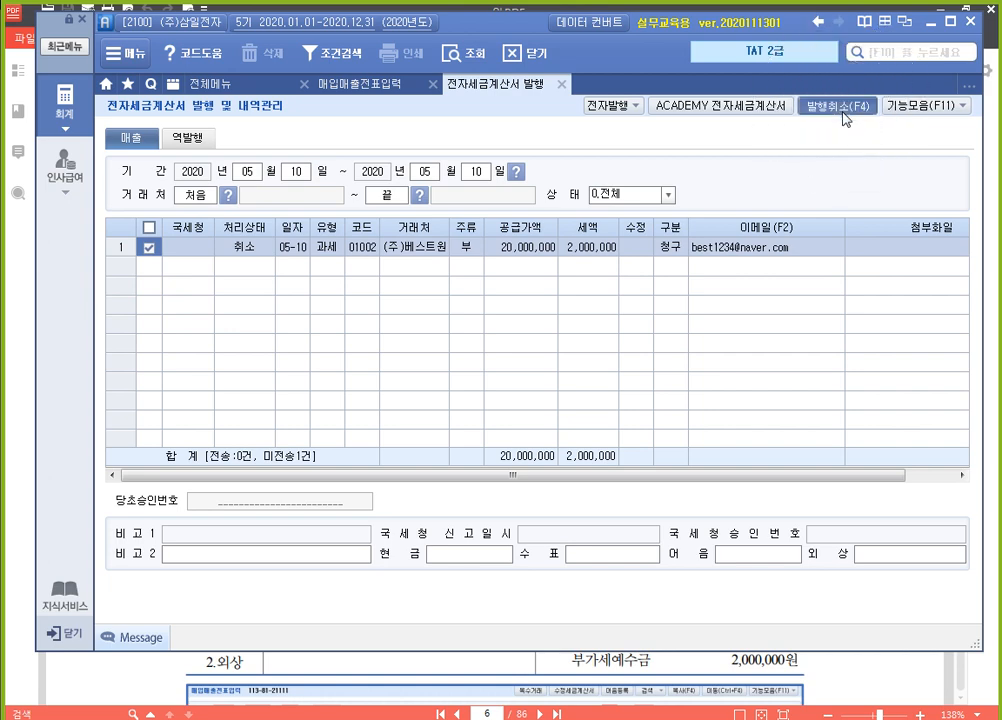
{"action": "left_click", "coordinate": [503, 425]}
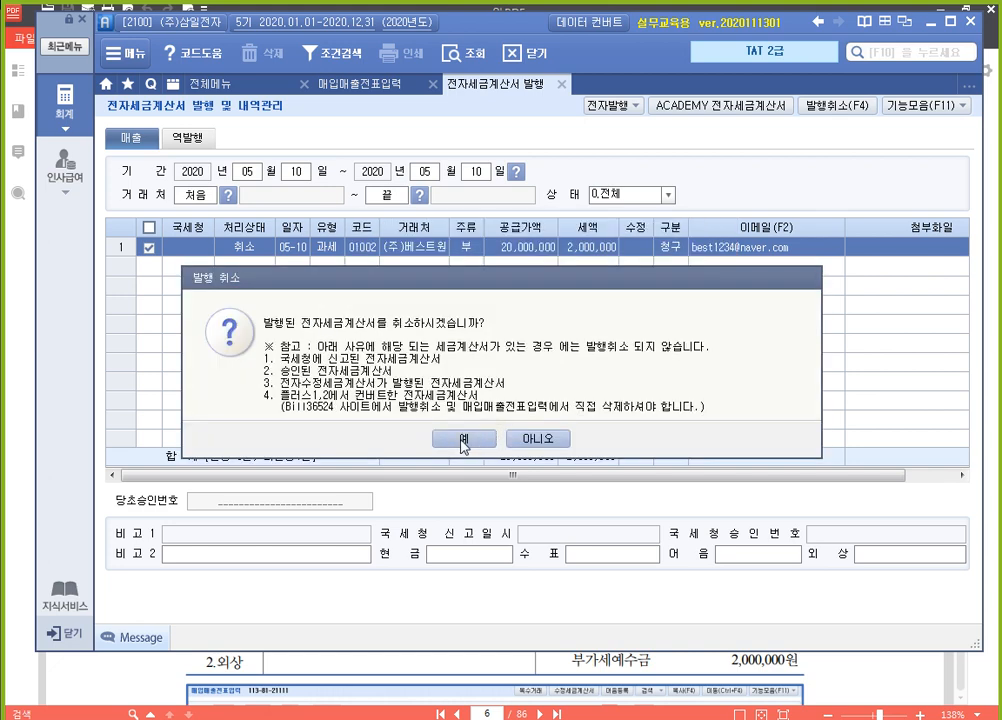
{"action": "left_click", "coordinate": [461, 438]}
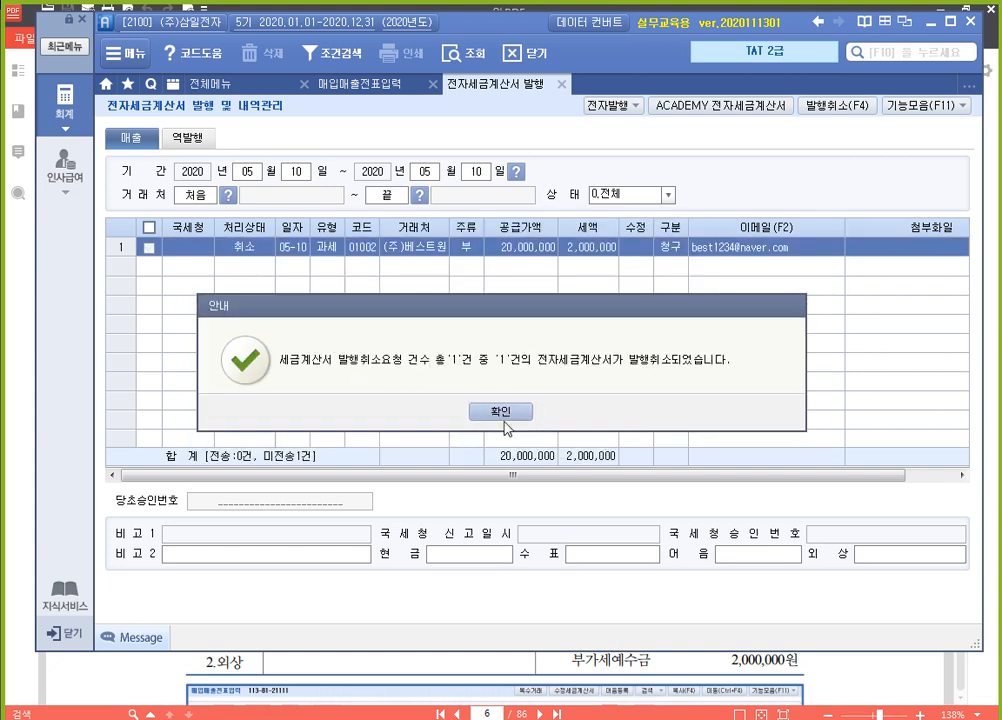
{"action": "left_click", "coordinate": [508, 412]}
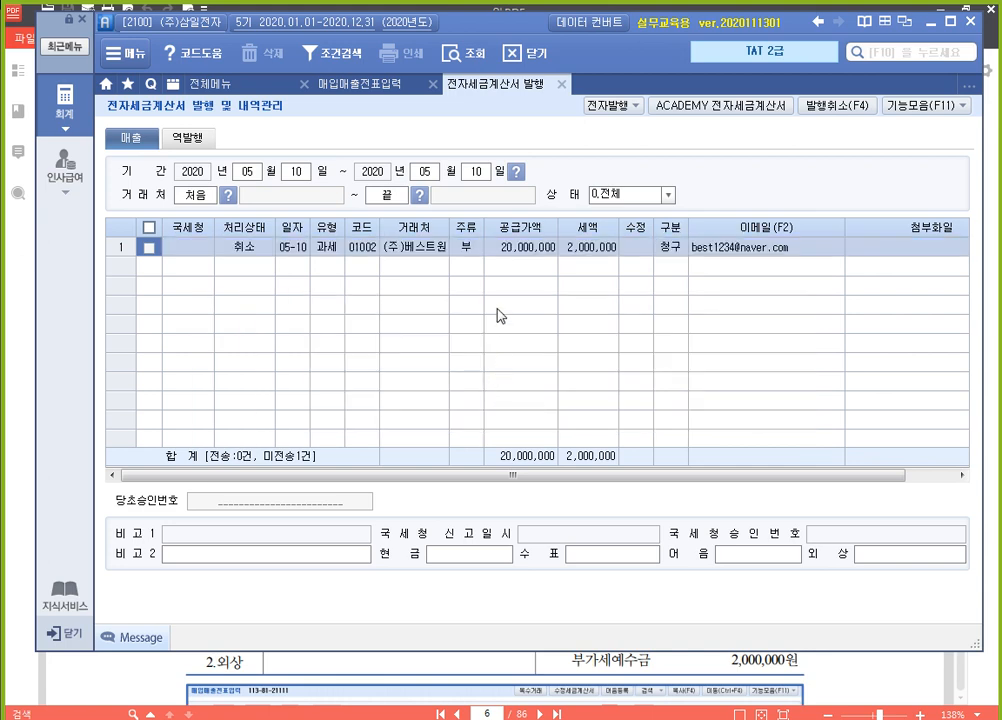
{"action": "left_click", "coordinate": [358, 86]}
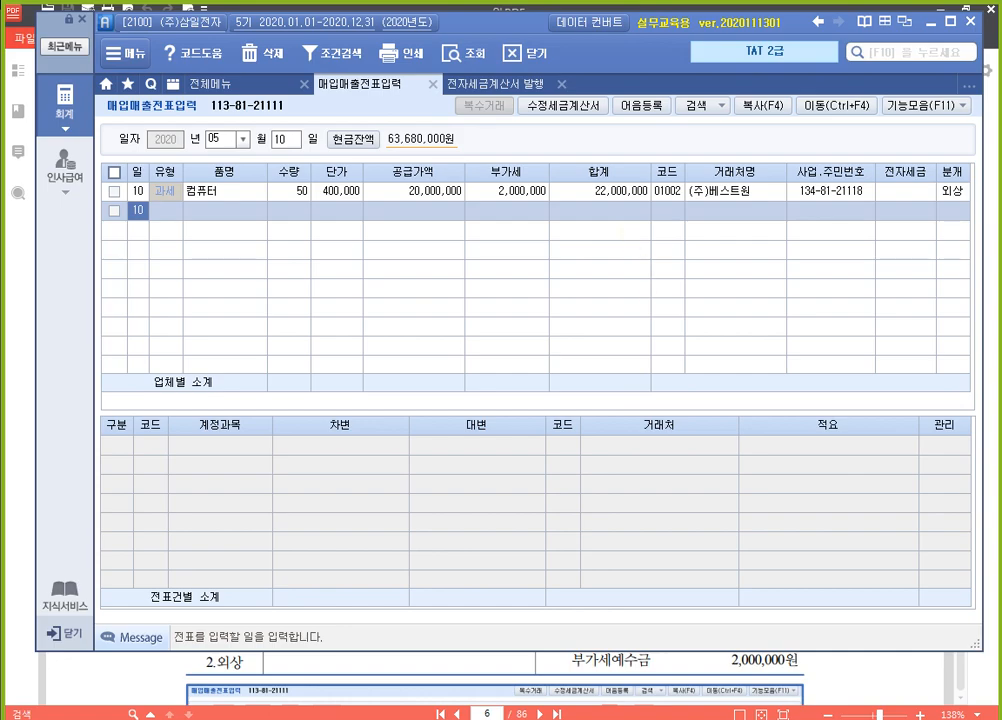
Switch to the 알PDF textbook and read the 전자세금계산서(월합계) 발급 및 전송 exercise with its 하나기업(주) 거래명세서
{"action": "left_click", "coordinate": [860, 687]}
{"action": "scroll", "coordinate": [541, 400], "scroll_direction": "down", "scroll_amount": 20}
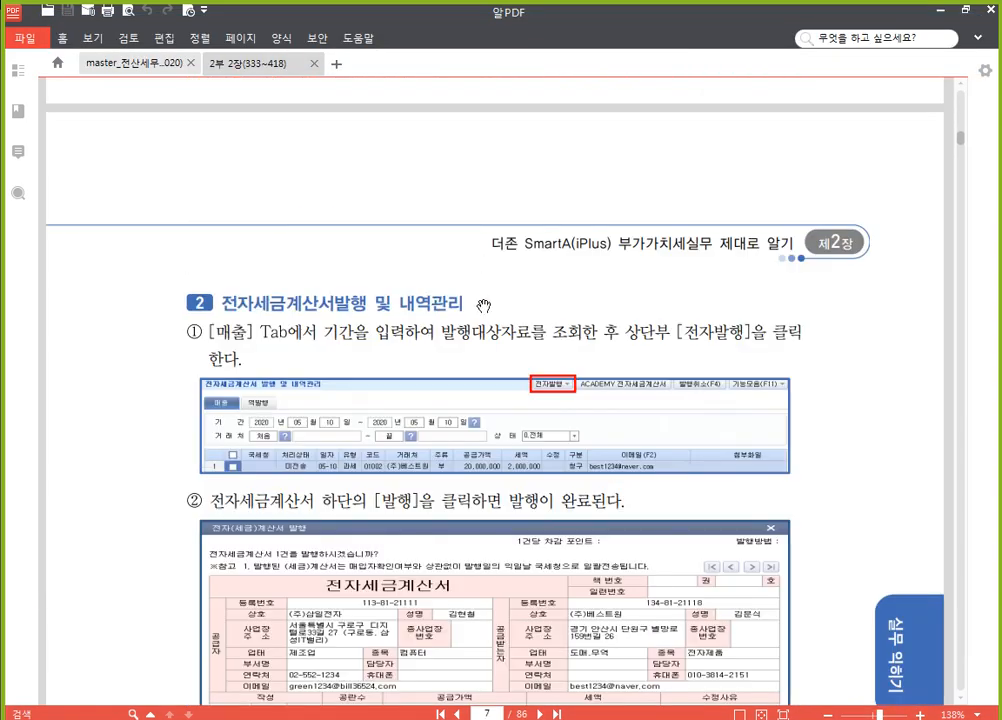
{"action": "scroll", "coordinate": [541, 361], "scroll_direction": "down", "scroll_amount": 20}
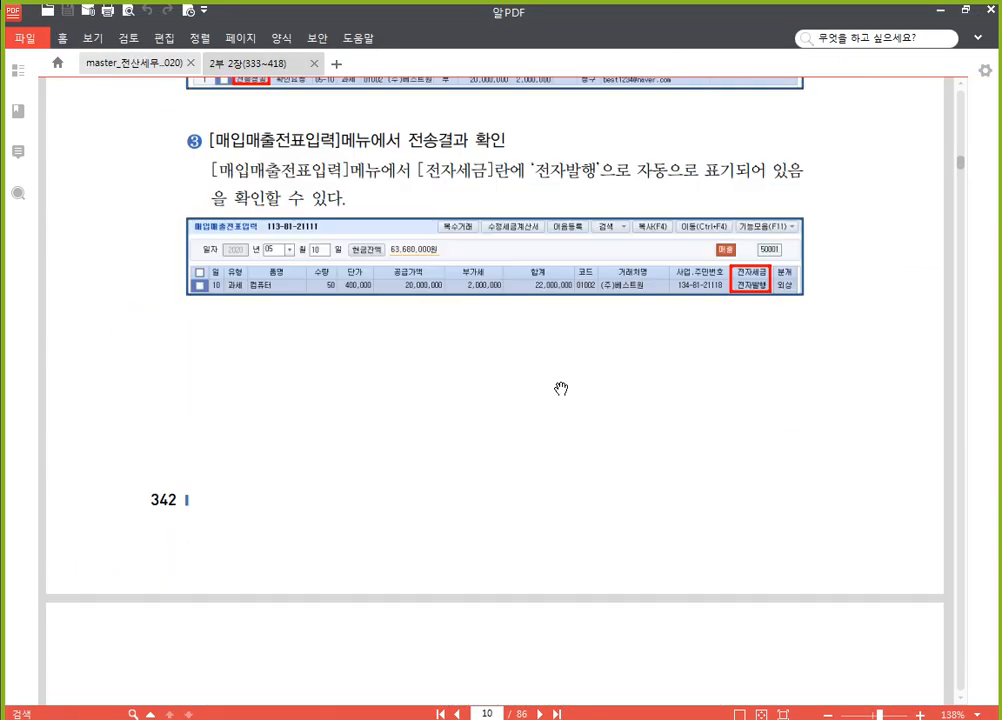
{"action": "scroll", "coordinate": [561, 391], "scroll_direction": "up", "scroll_amount": 1}
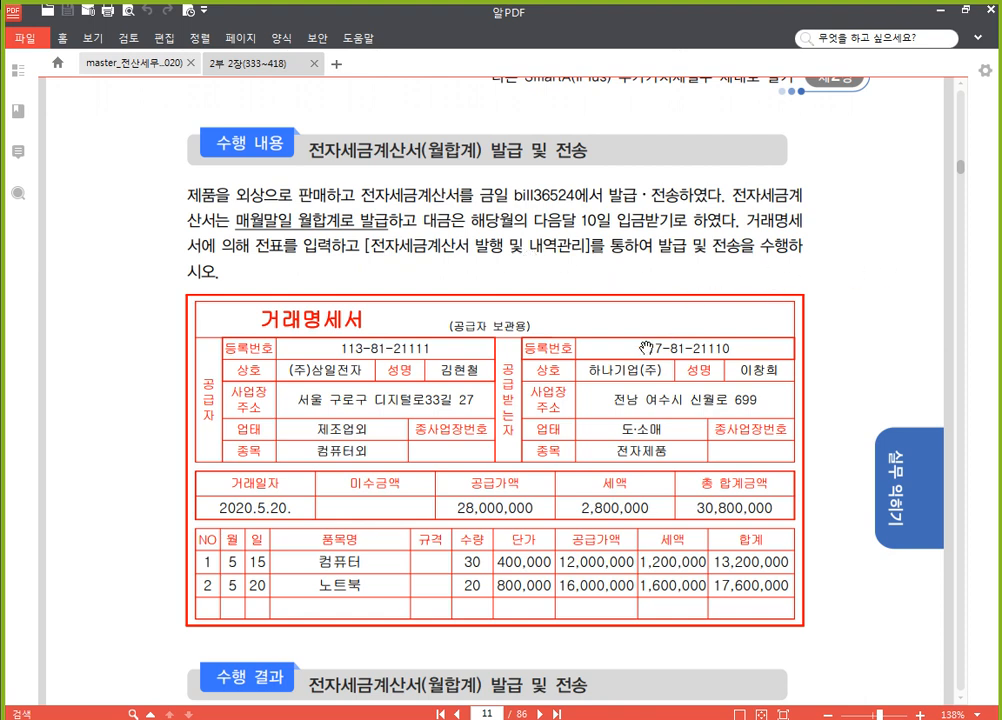
{"action": "scroll", "coordinate": [590, 372], "scroll_direction": "down", "scroll_amount": 2}
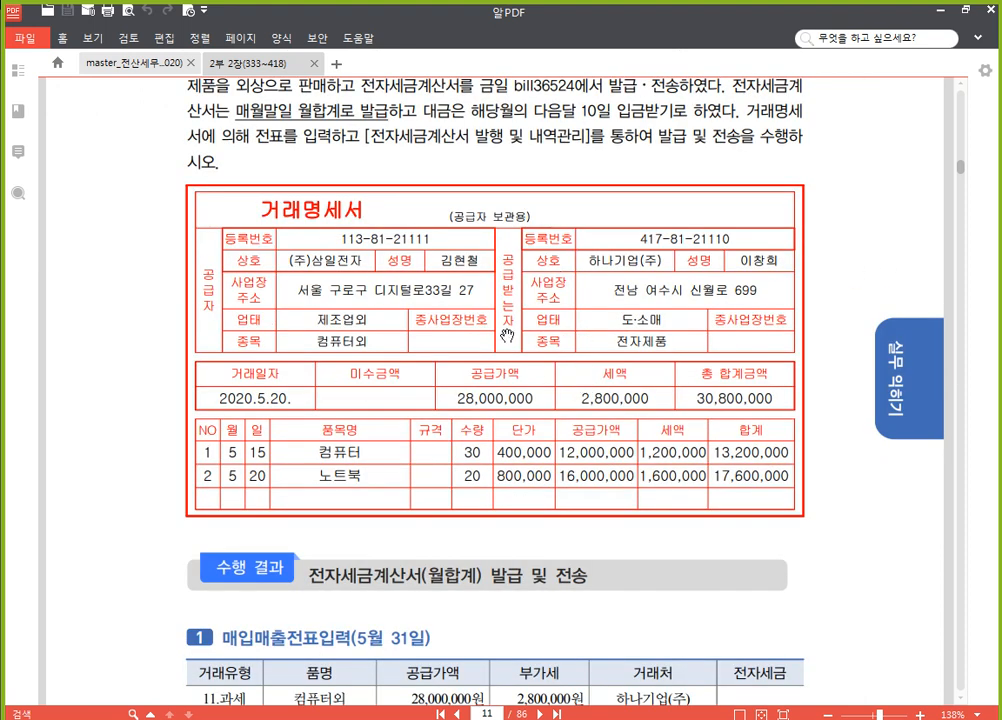
{"action": "scroll", "coordinate": [240, 451], "scroll_direction": "up", "scroll_amount": 2}
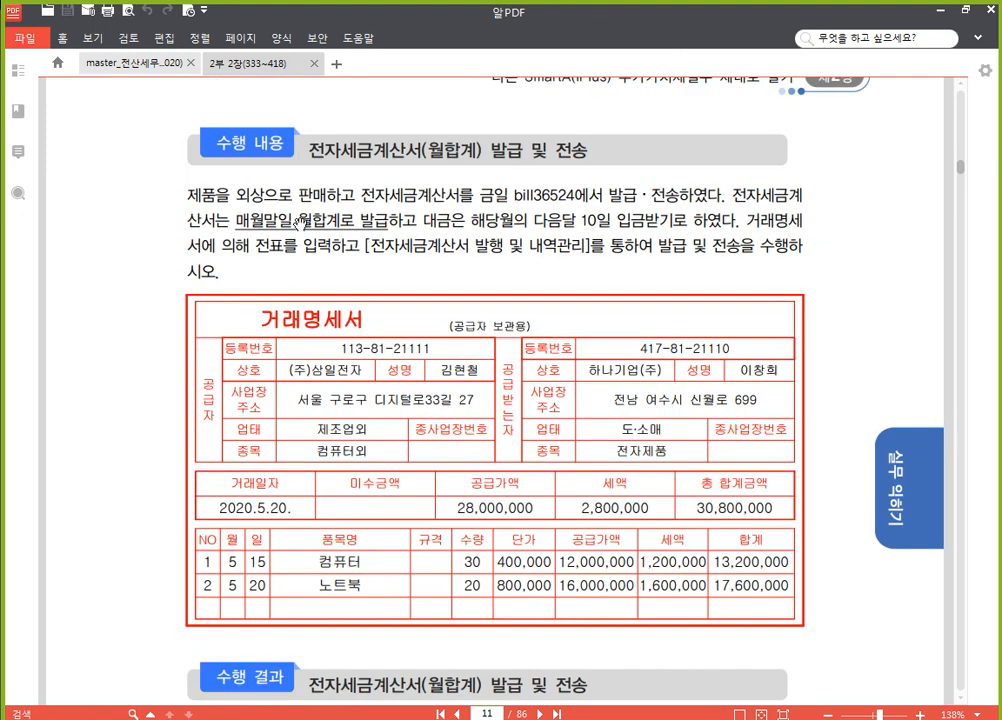
Highlight the words 월합계로 발급 in yellow in the exercise text
{"action": "left_click_drag", "start_coordinate": [298, 222], "coordinate": [388, 222]}
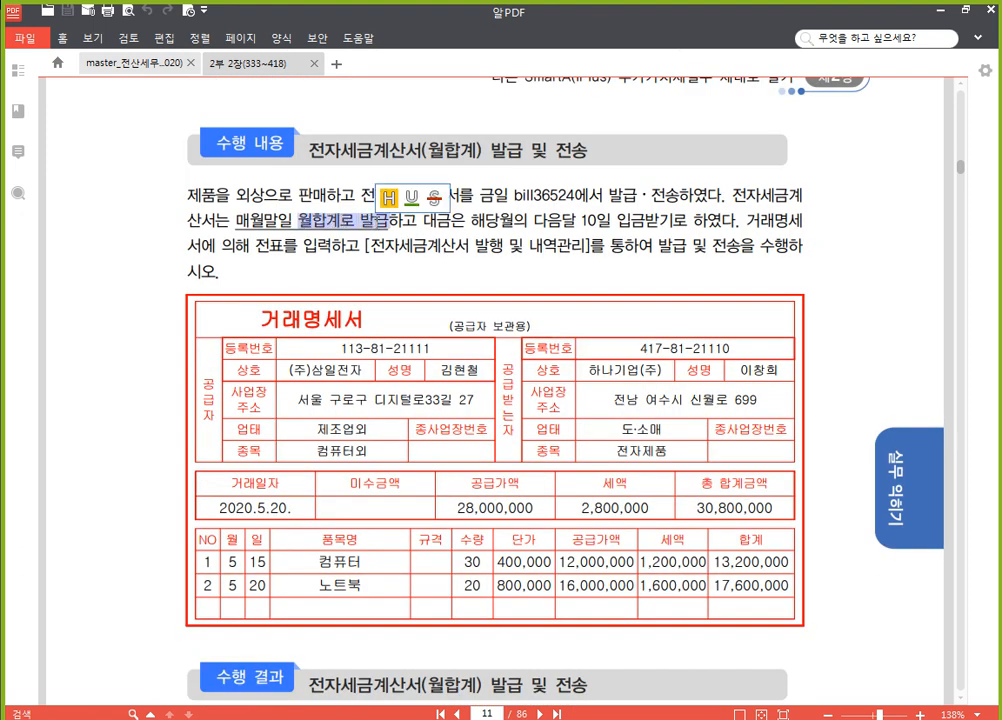
{"action": "left_click", "coordinate": [388, 197]}
{"action": "left_click", "coordinate": [490, 247]}
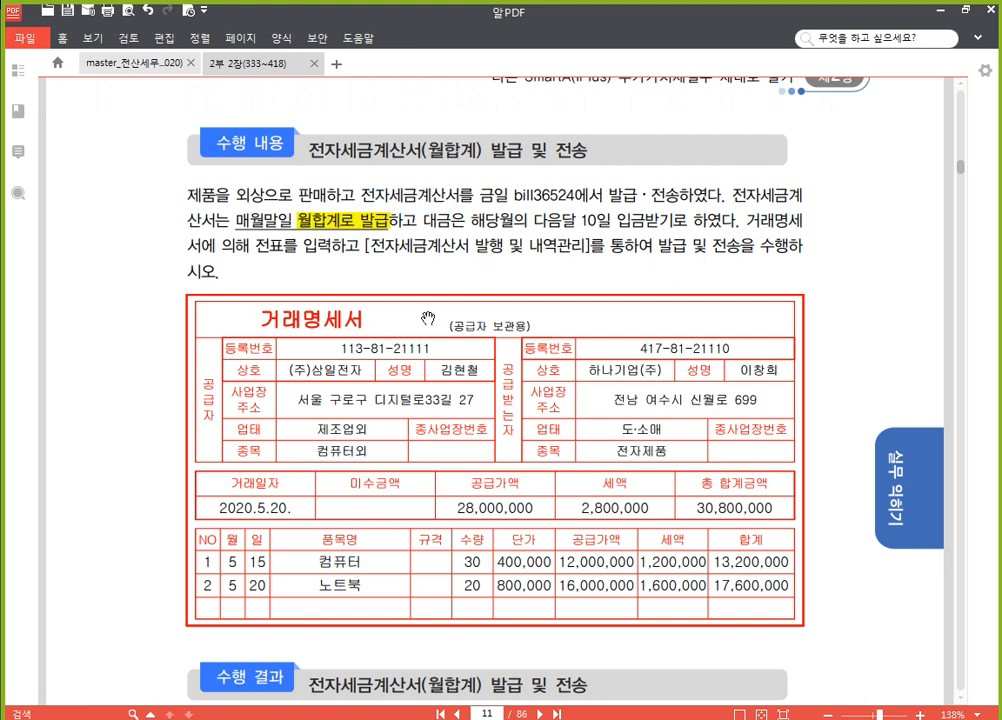
Switch to SmartA and set the 매입매출전표입력 date to 31 May
{"action": "scroll", "coordinate": [300, 510], "scroll_direction": "down", "scroll_amount": 2}
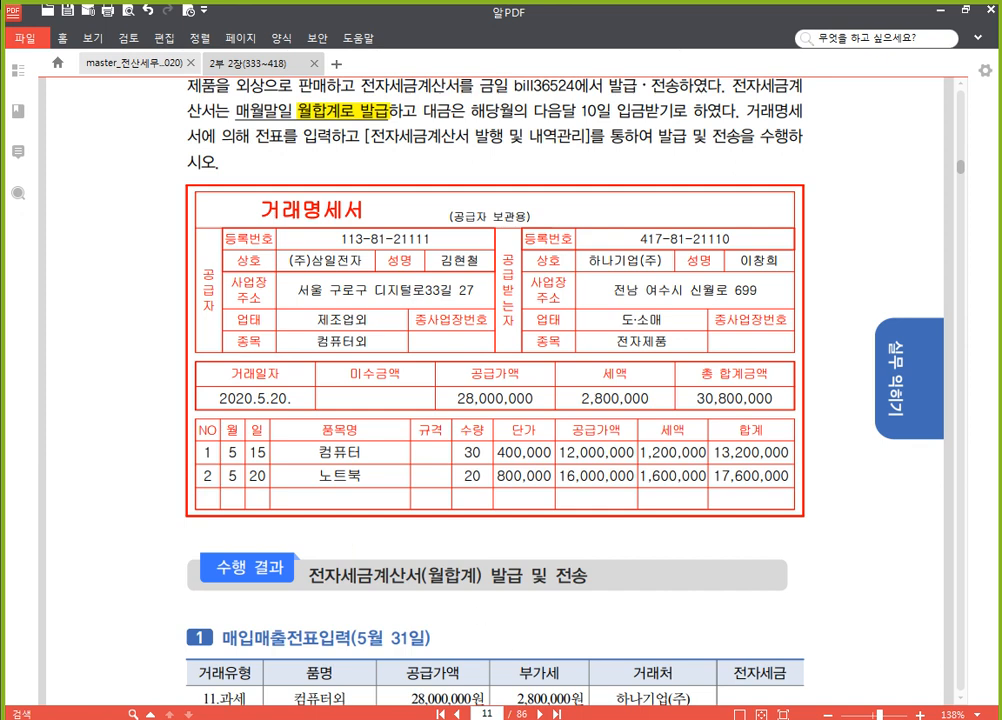
{"action": "key", "text": "alt+Tab"}
{"action": "left_click", "coordinate": [280, 143]}
{"action": "type", "text": "31"}
{"action": "key", "text": "Return"}
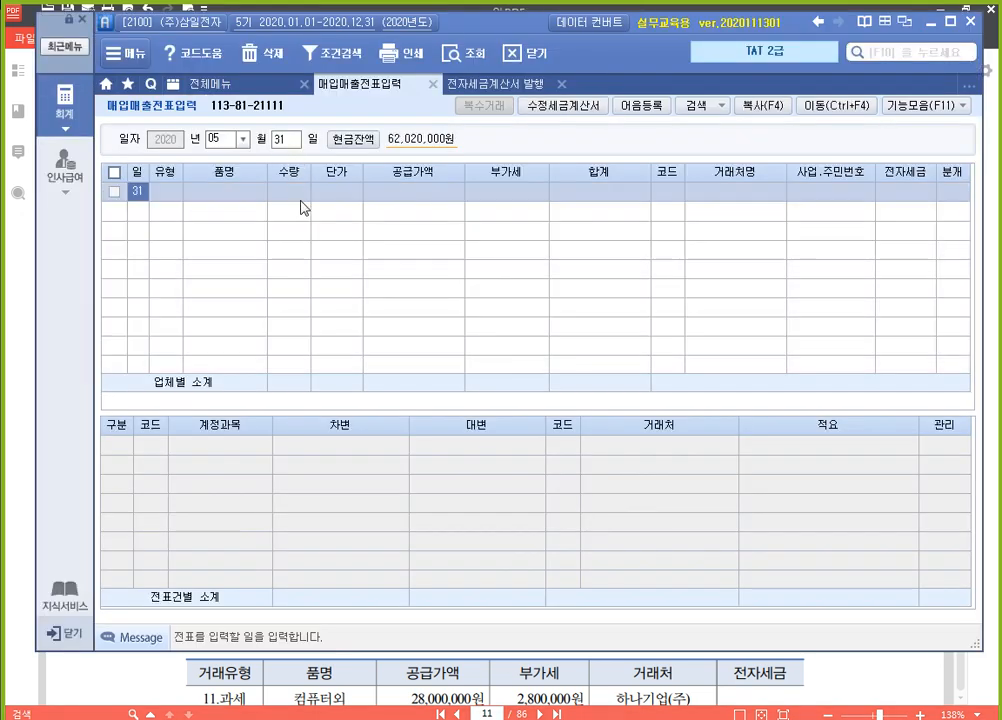
Start a sales entry of type 11.과세 on the 31 May row and open its 복수거래 item list
{"action": "key", "text": "Return"}
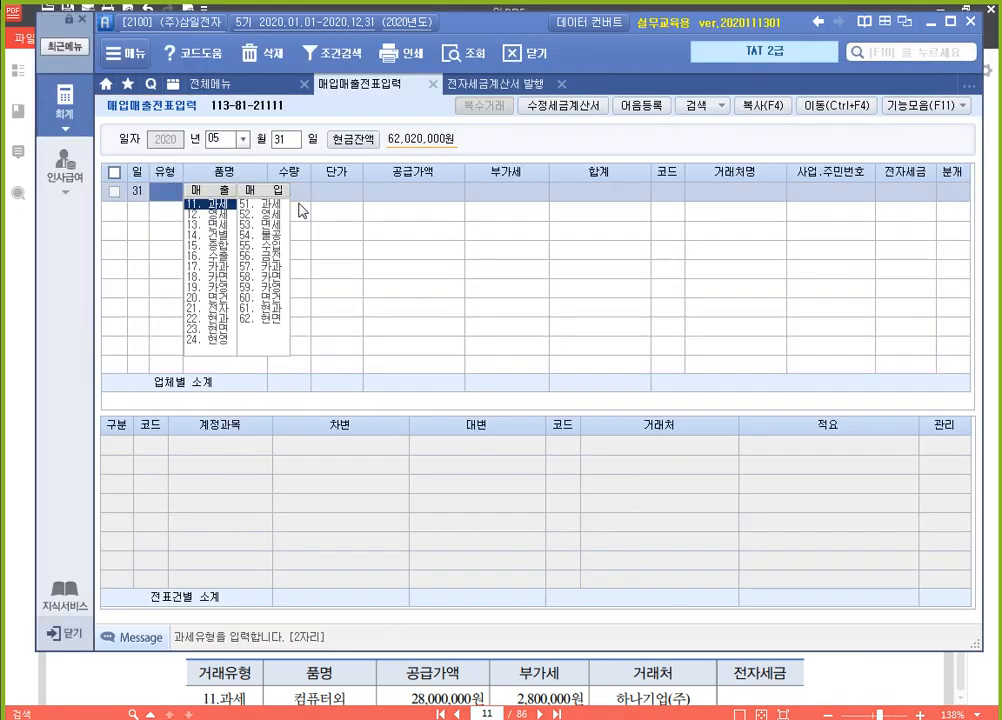
{"action": "type", "text": "11"}
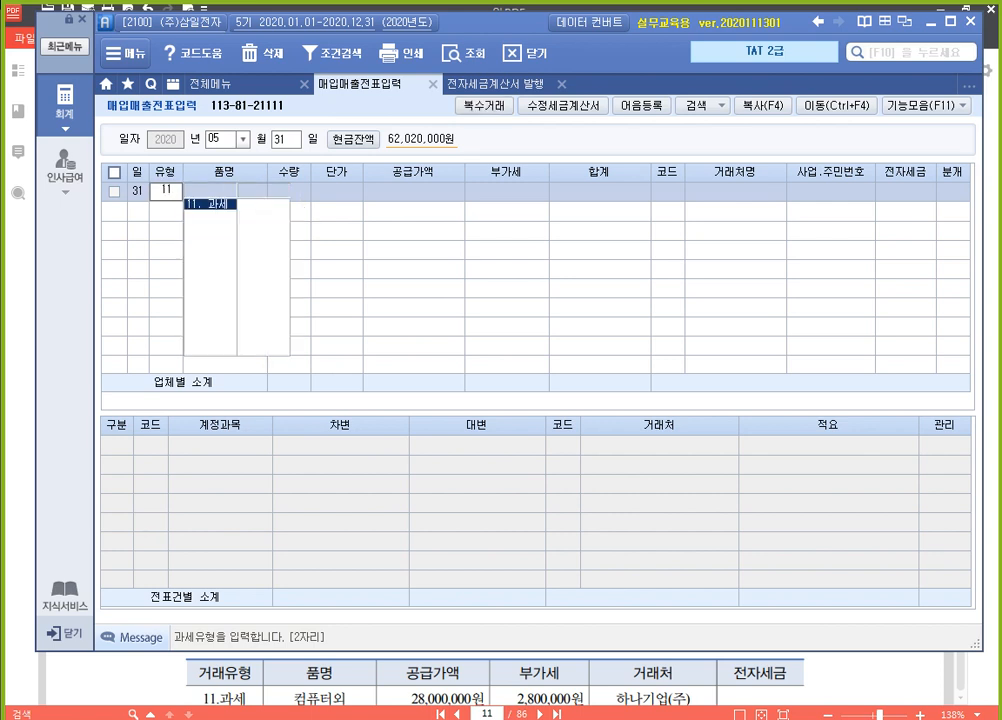
{"action": "key", "text": "Return"}
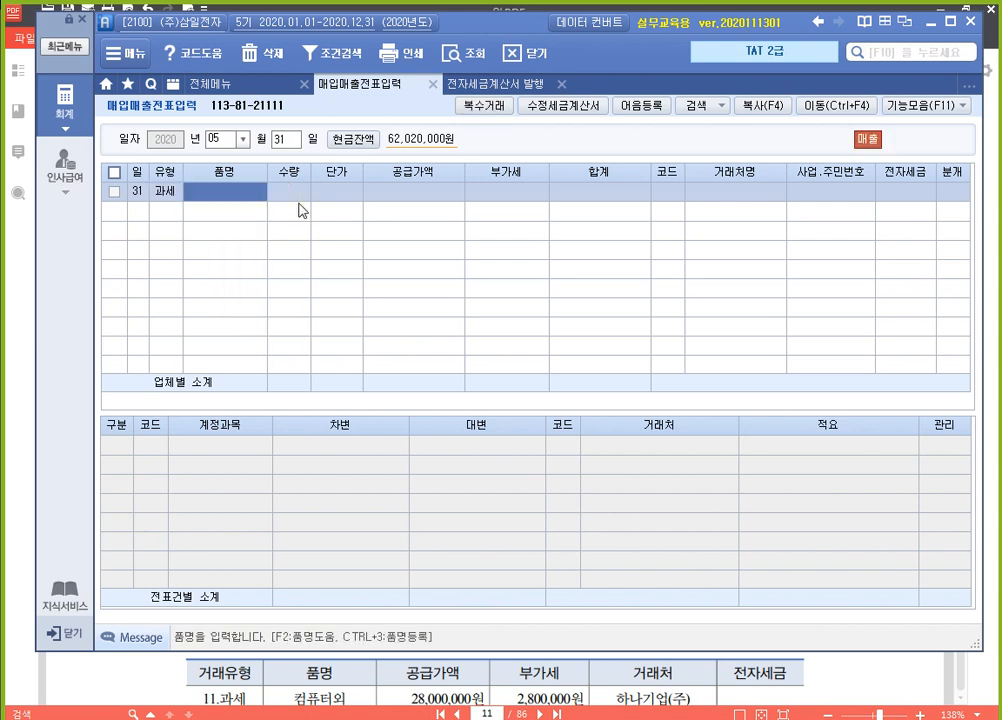
{"action": "left_click", "coordinate": [489, 112]}
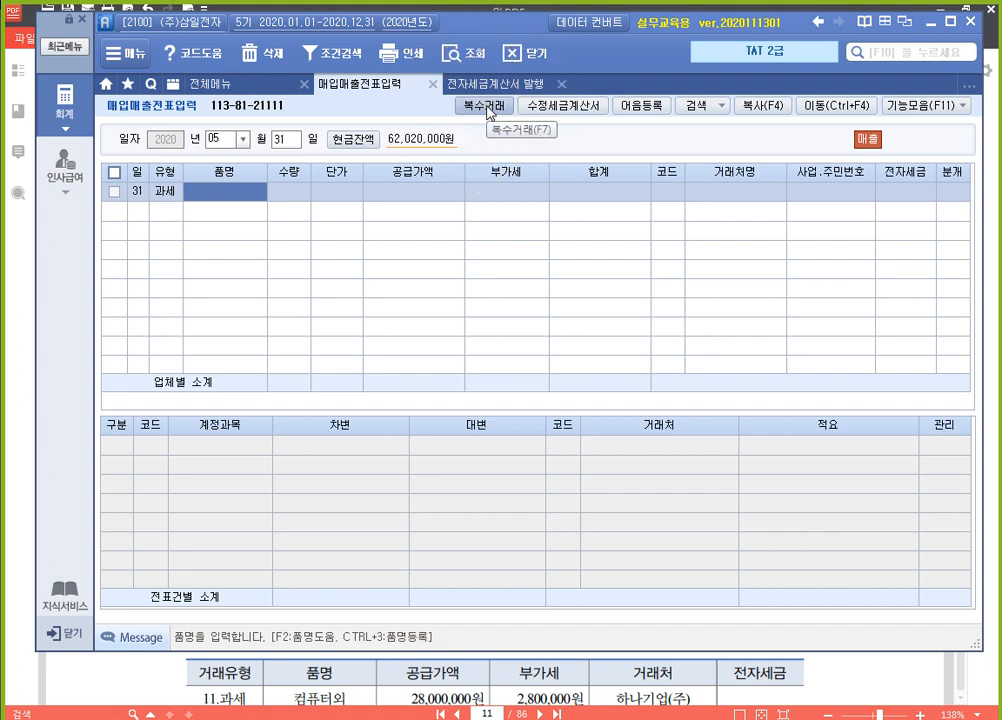
{"action": "left_click", "coordinate": [489, 112]}
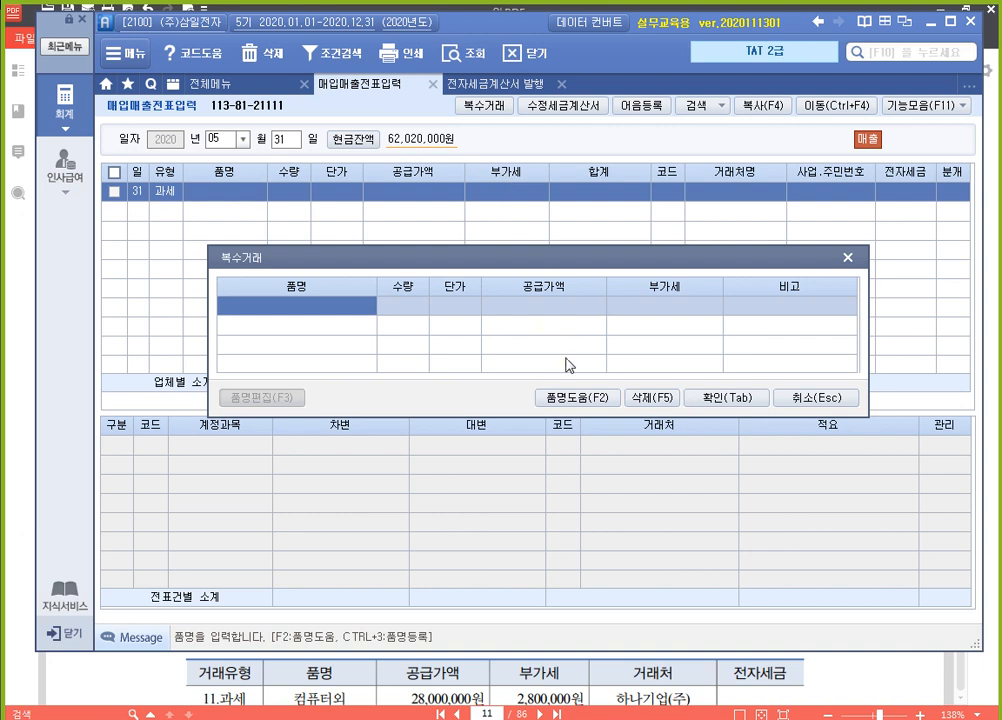
Enter 컴퓨터 as the first 복수거래 item with quantity 30 and unit price 400,000
{"action": "type", "text": "컴퓨터"}
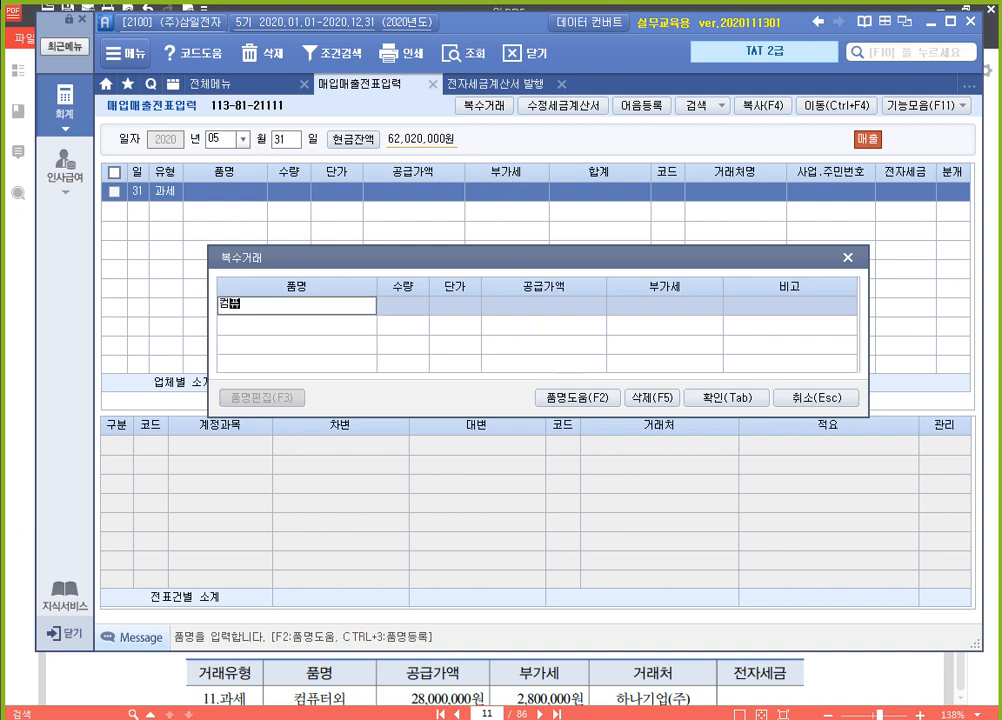
{"action": "key", "text": "Return"}
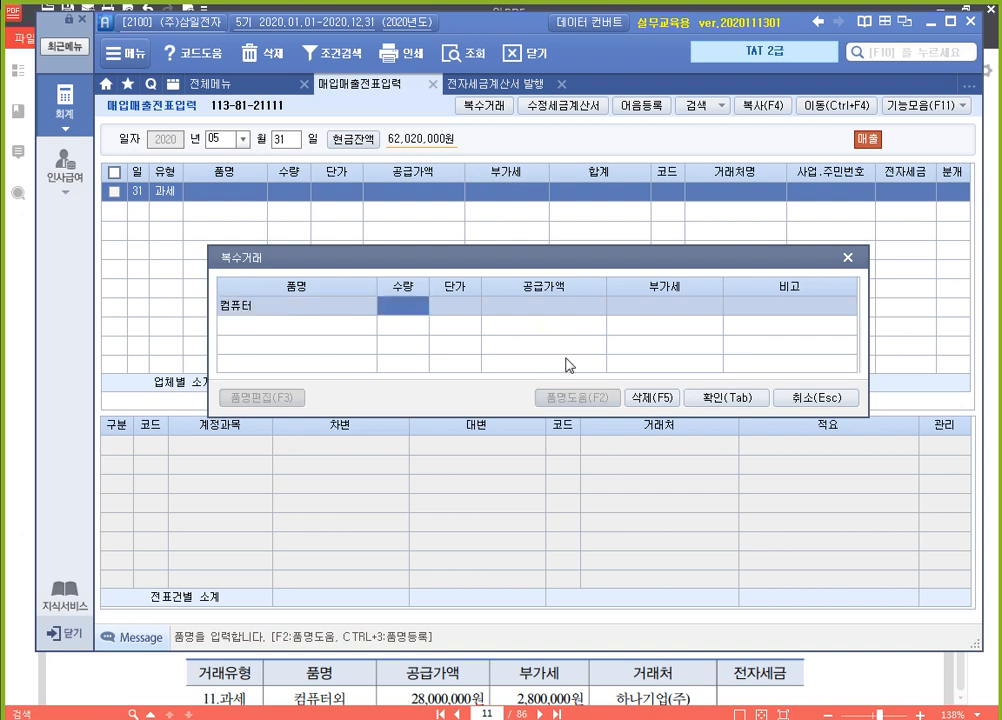
{"action": "type", "text": "30"}
{"action": "key", "text": "Return"}
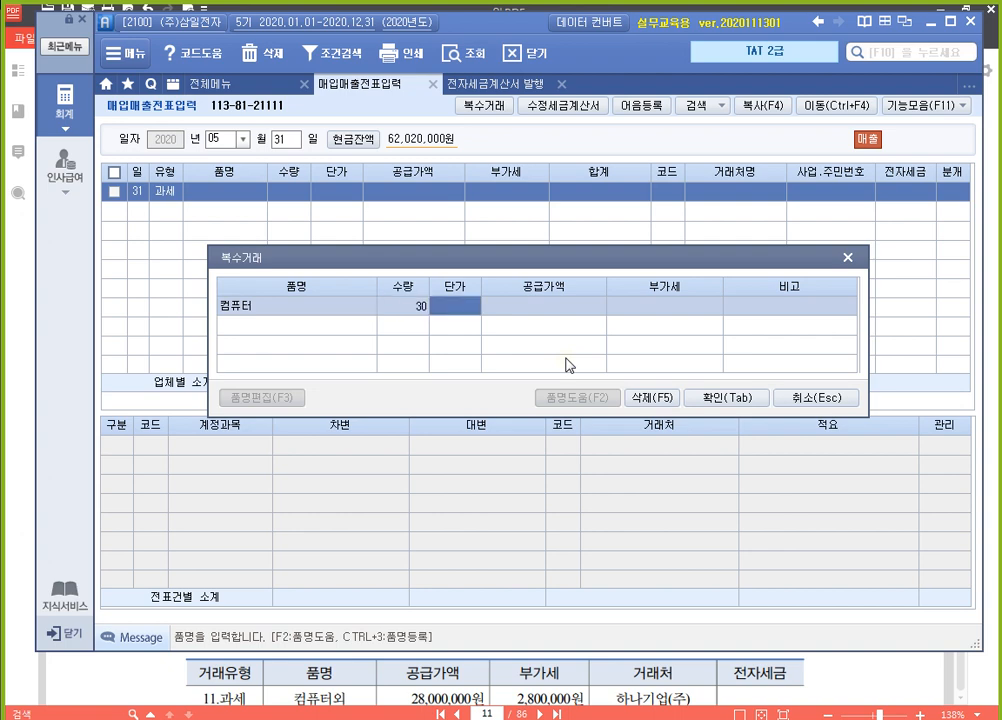
{"action": "type", "text": "400000"}
{"action": "key", "text": "Return"}
{"action": "key", "text": "Return"}
{"action": "key", "text": "Return"}
{"action": "key", "text": "Return"}
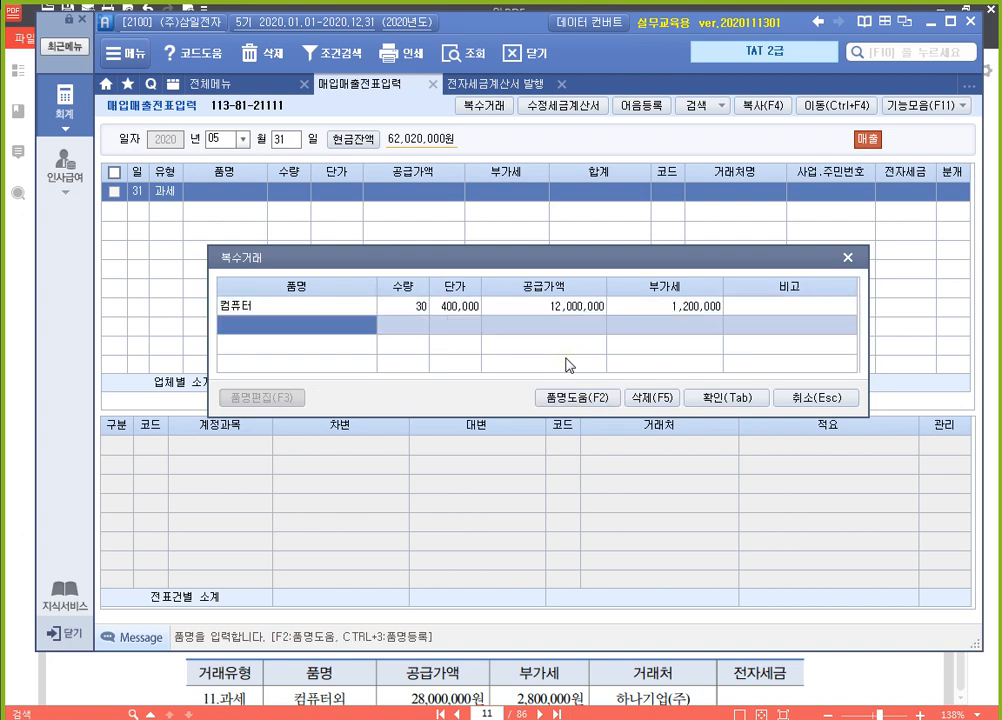
Add 노트북 as the second item with quantity 20 and unit price 800,000, and confirm the 복수거래 list
{"action": "type", "text": "노트북"}
{"action": "key", "text": "Return"}
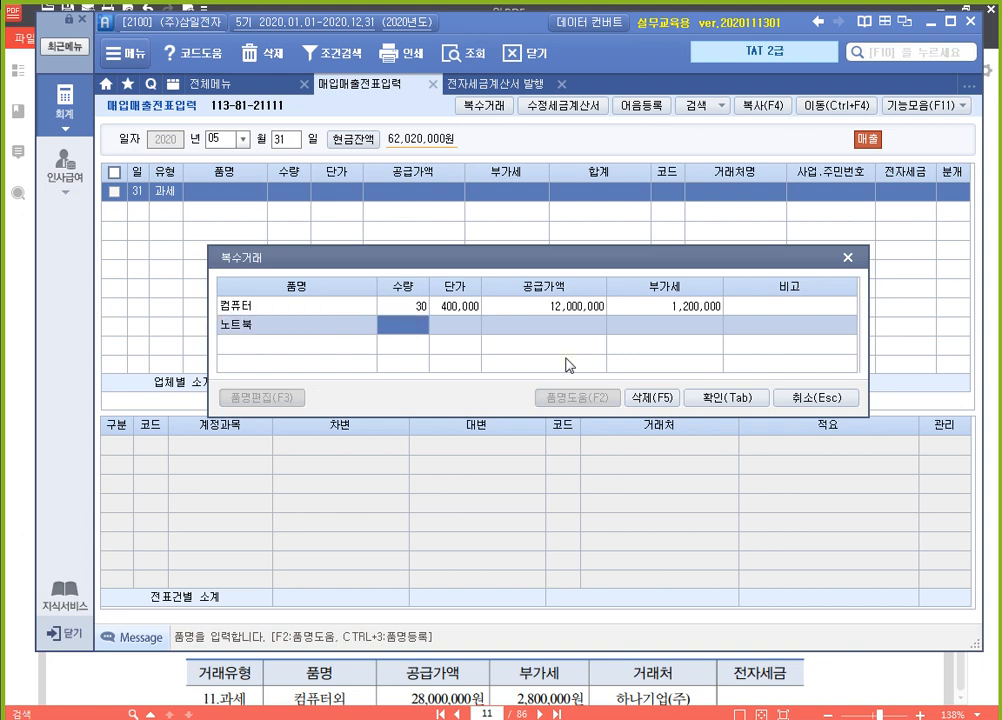
{"action": "type", "text": "20"}
{"action": "key", "text": "Return"}
{"action": "type", "text": "8000000"}
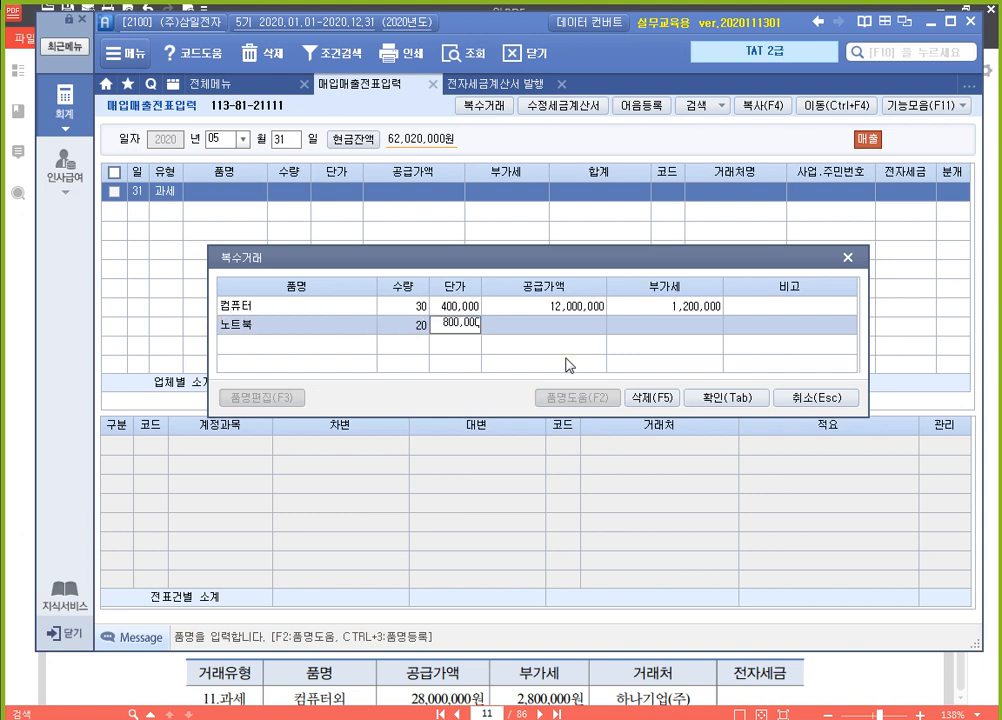
{"action": "key", "text": "Return"}
{"action": "key", "text": "Return"}
{"action": "key", "text": "Return"}
{"action": "key", "text": "Return"}
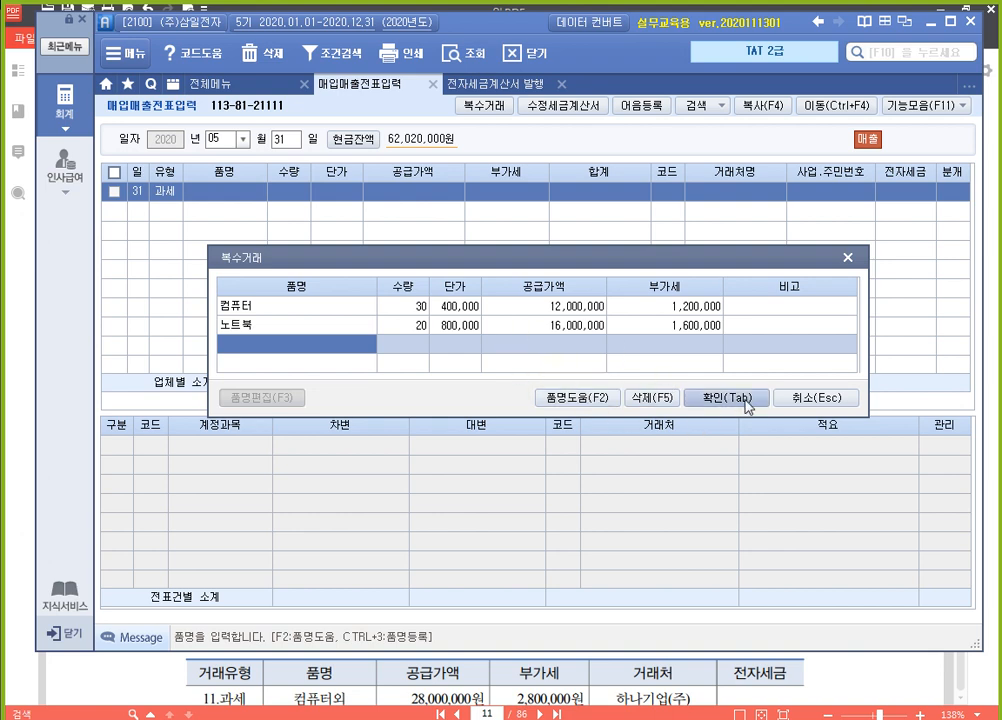
{"action": "left_click", "coordinate": [707, 393]}
{"action": "key", "text": "Return"}
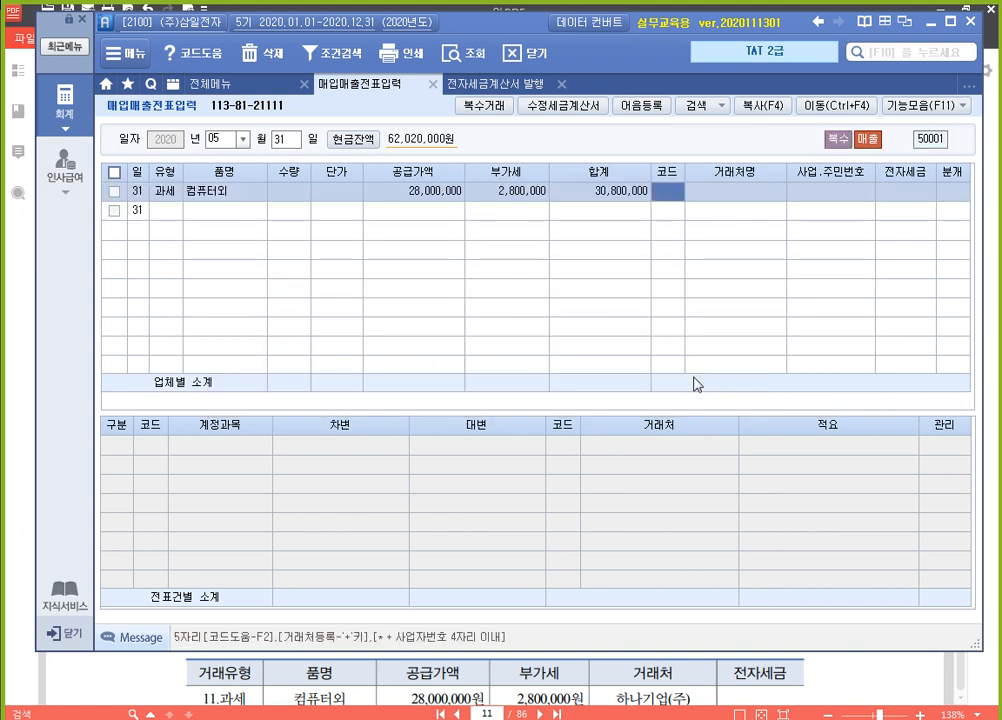
Assign customer 하나기업(주) to the sale, leave 전자세금 blank, and save it with 외상 as the 분개 type
{"action": "key", "text": "F2"}
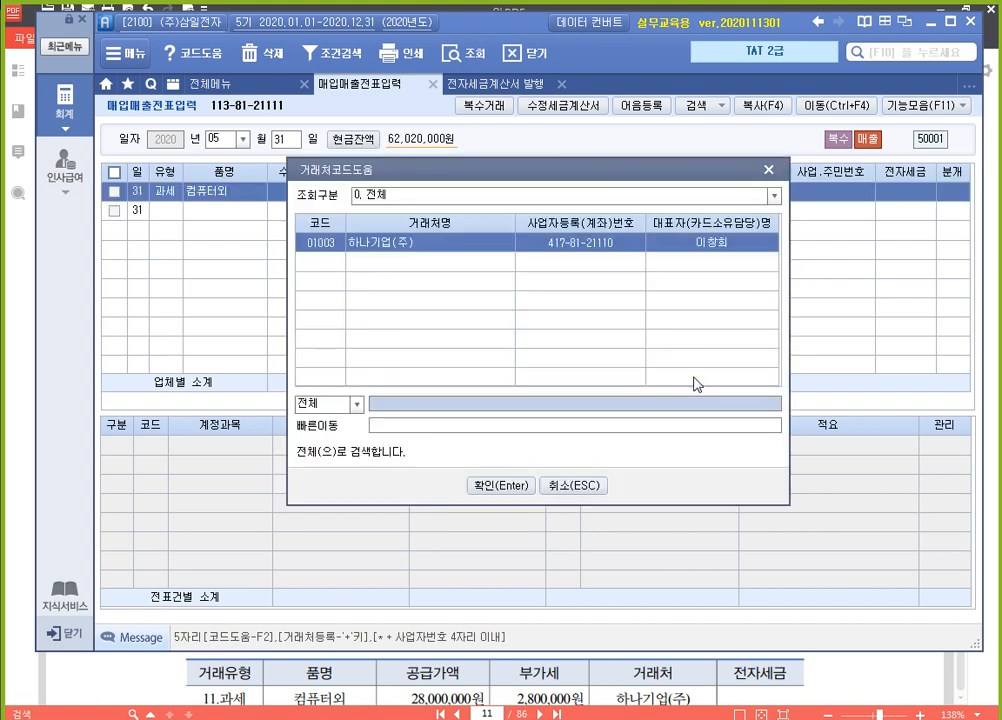
{"action": "key", "text": "Return"}
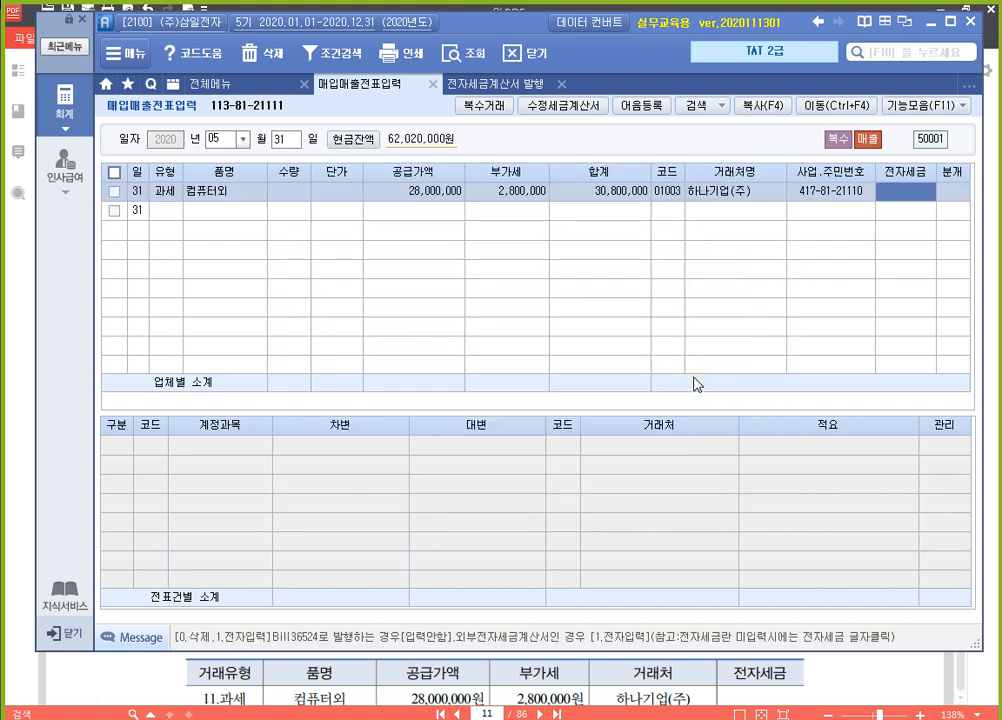
{"action": "key", "text": "Return"}
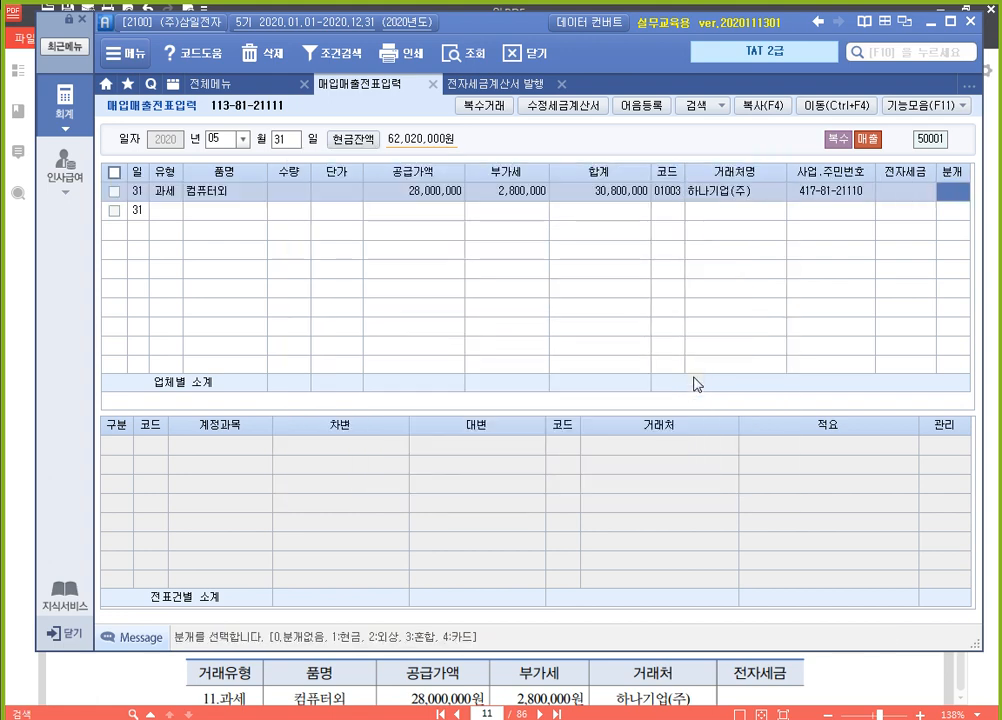
{"action": "type", "text": "2"}
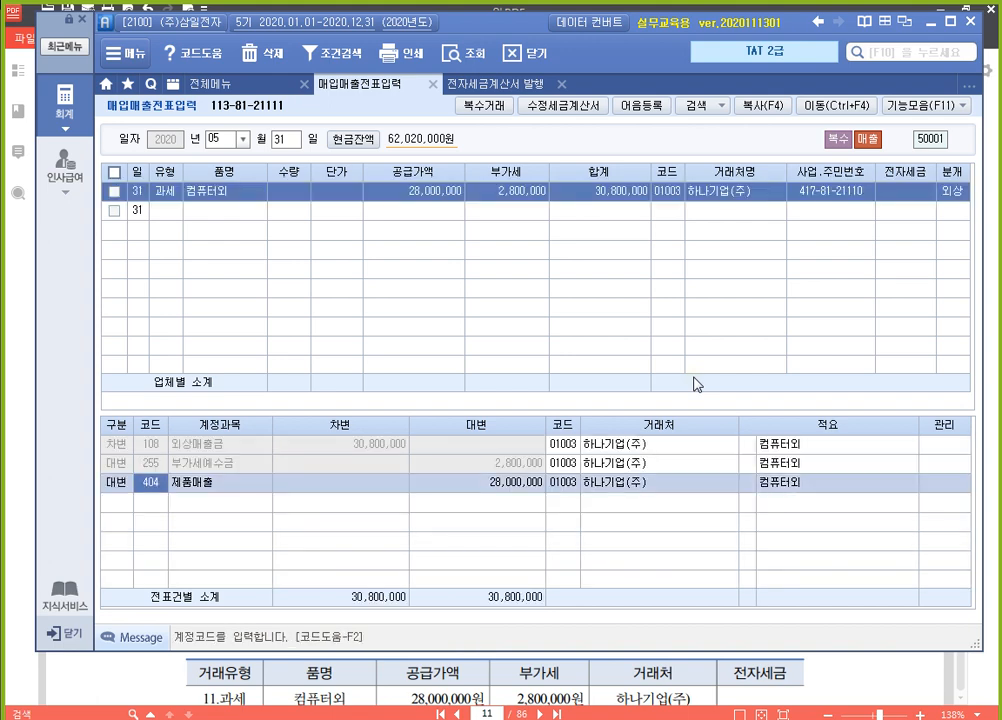
{"action": "key", "text": "Return"}
{"action": "key", "text": "Return"}
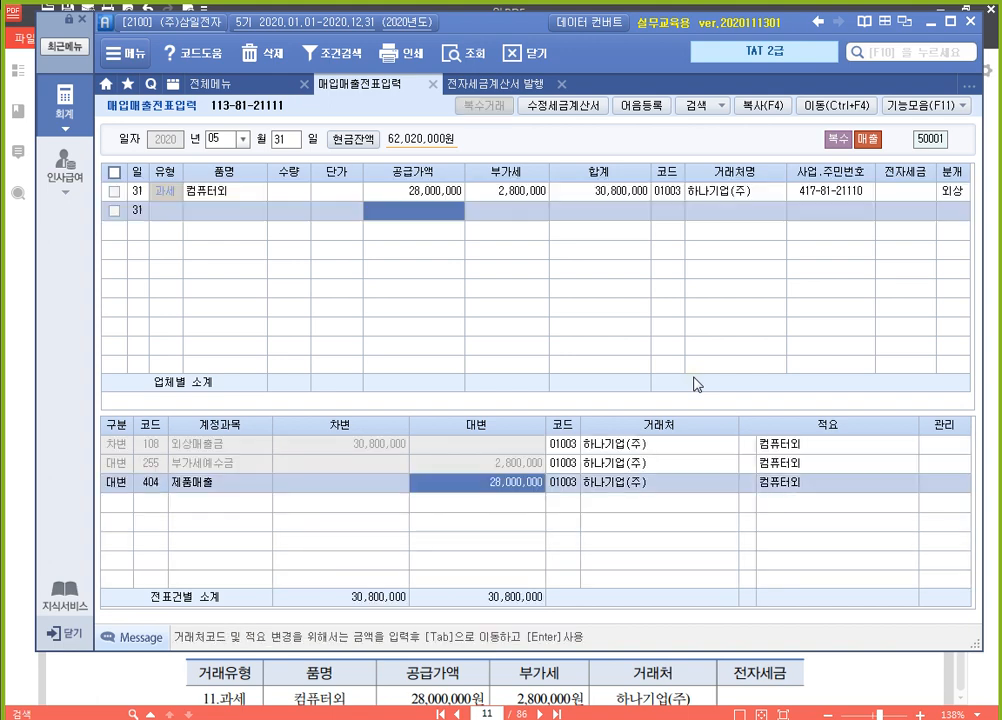
{"action": "key", "text": "Up"}
{"action": "key", "text": "Left"}
{"action": "key", "text": "Left"}
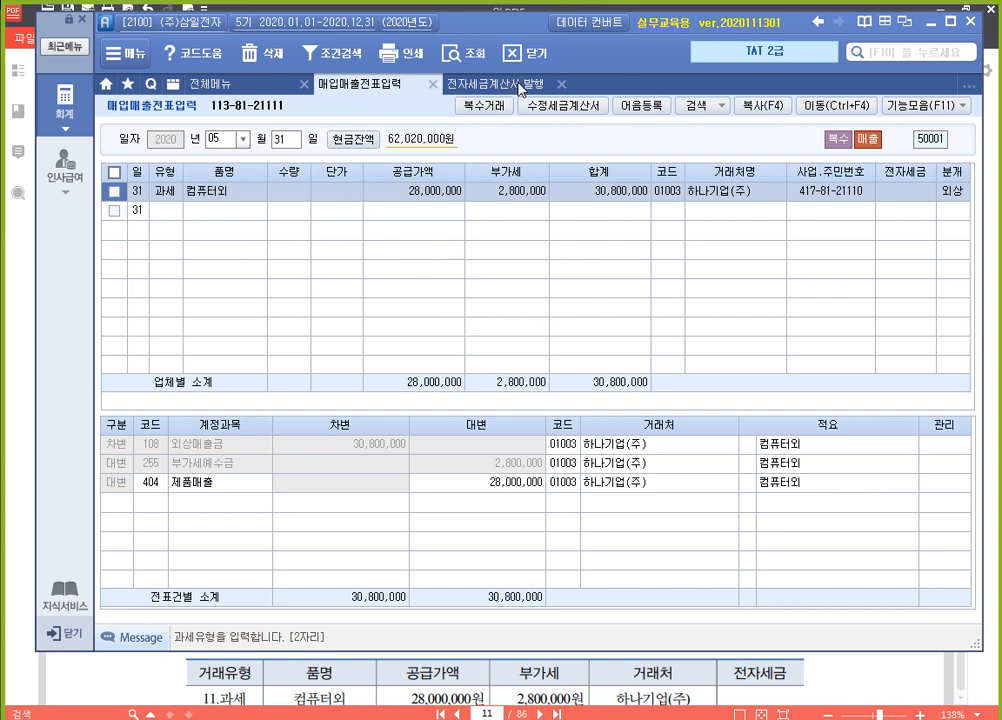
Query the sales invoices in 전자세금계산서 발행 for the period 31 May to 31 May 2020
{"action": "left_click", "coordinate": [521, 88]}
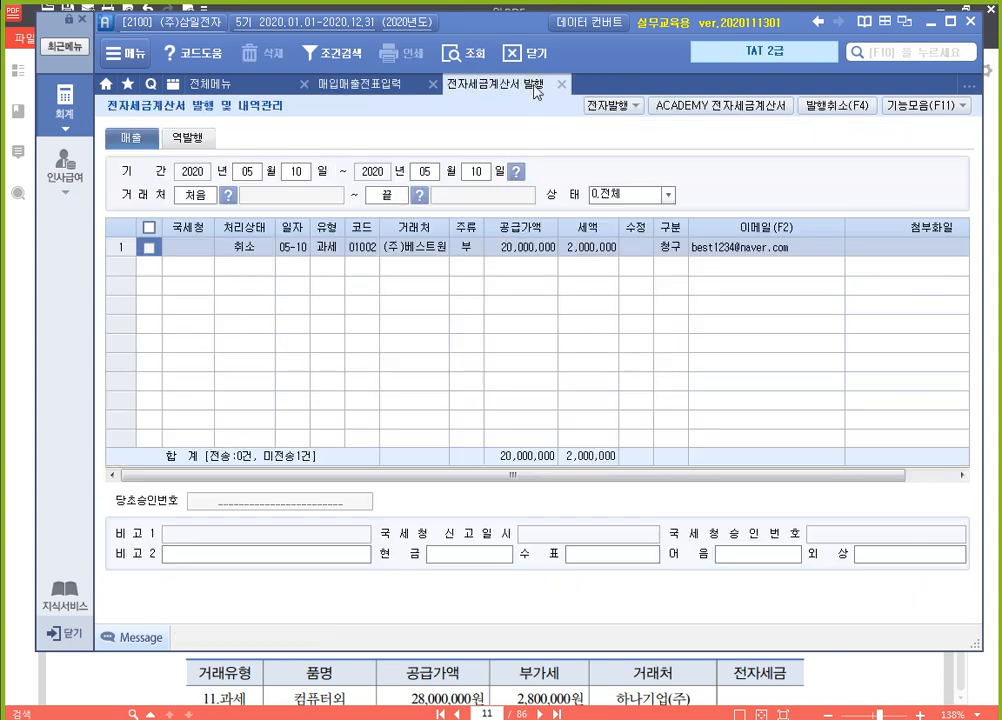
{"action": "left_click", "coordinate": [292, 173]}
{"action": "type", "text": "31"}
{"action": "key", "text": "Return"}
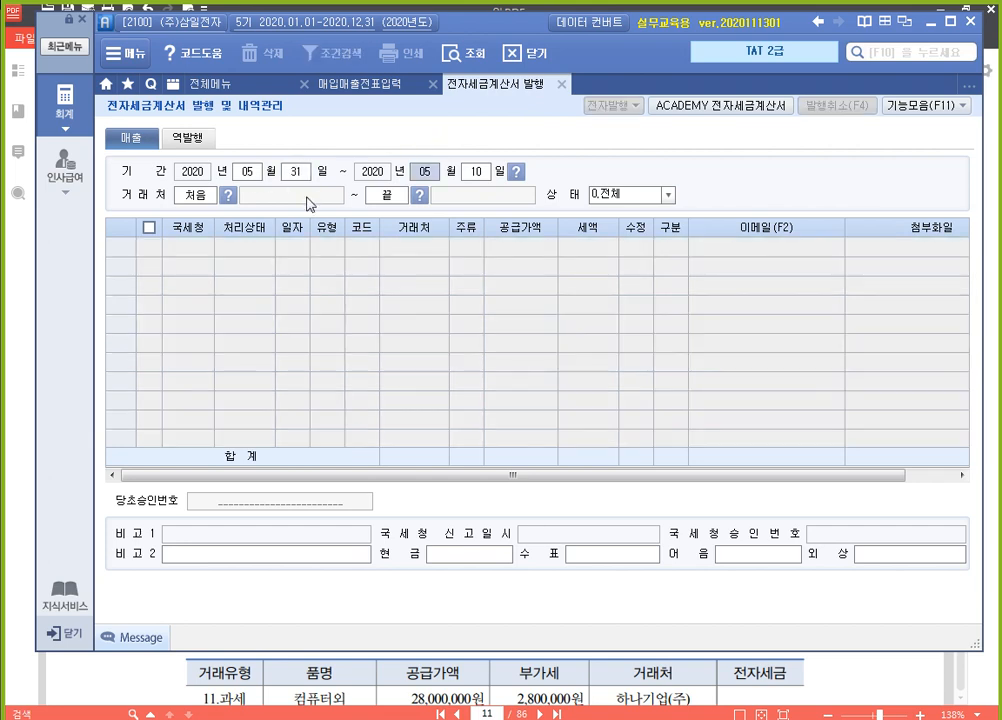
{"action": "type", "text": "31"}
{"action": "key", "text": "Return"}
{"action": "key", "text": "Return"}
{"action": "key", "text": "Return"}
{"action": "key", "text": "Return"}
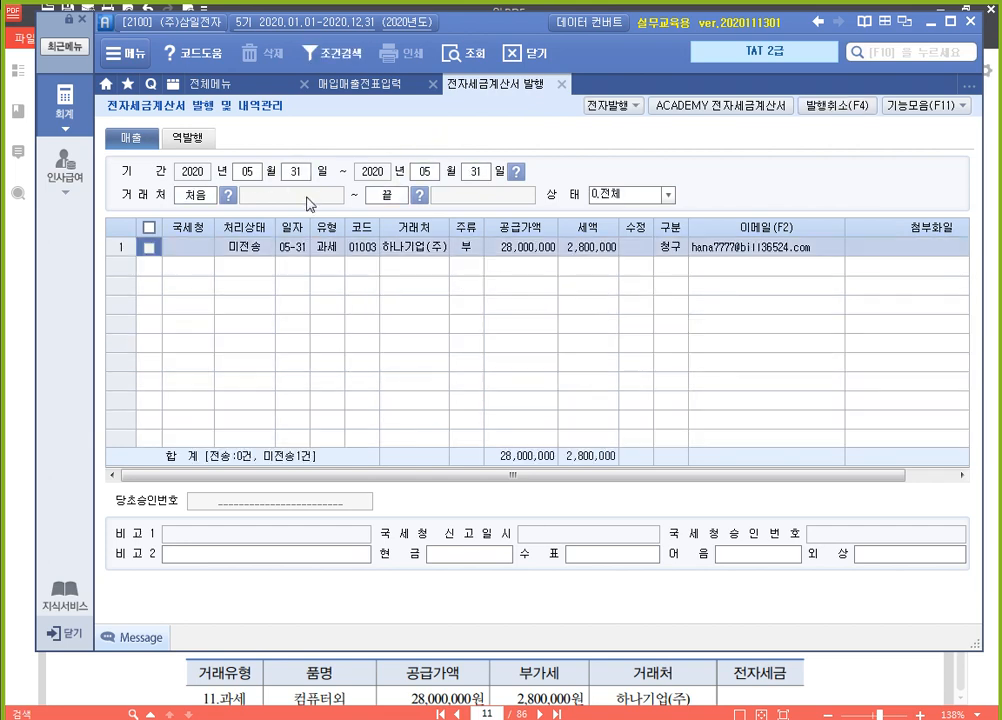
Run 전자발행 on the 31 May 하나기업(주) sale and acknowledge the result
{"action": "left_click", "coordinate": [149, 247]}
{"action": "left_click", "coordinate": [610, 105]}
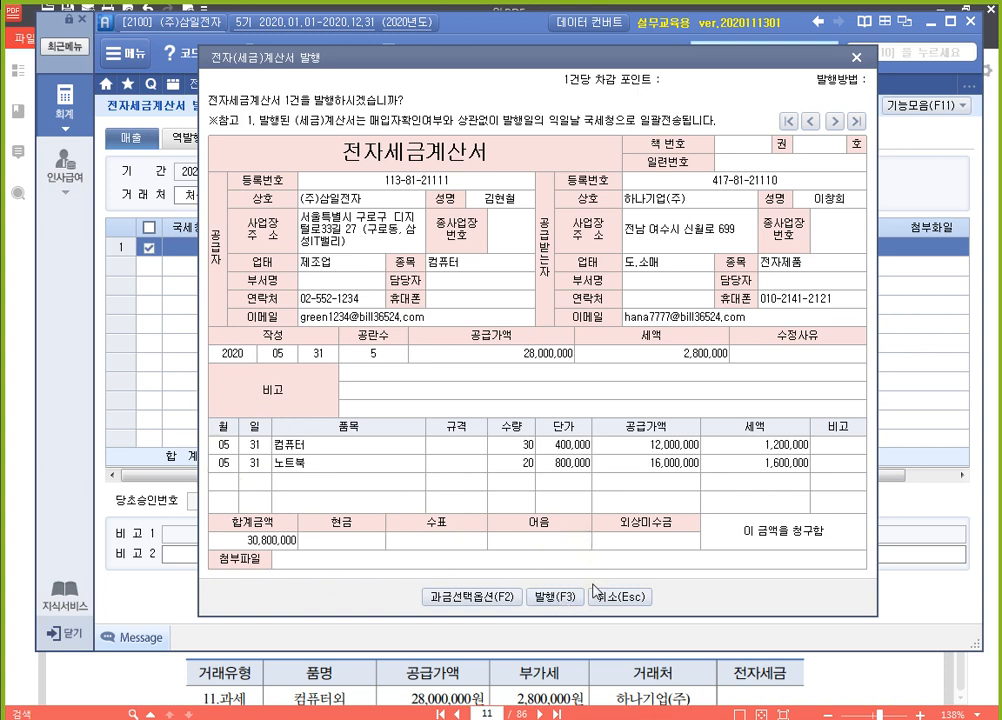
{"action": "left_click", "coordinate": [555, 598]}
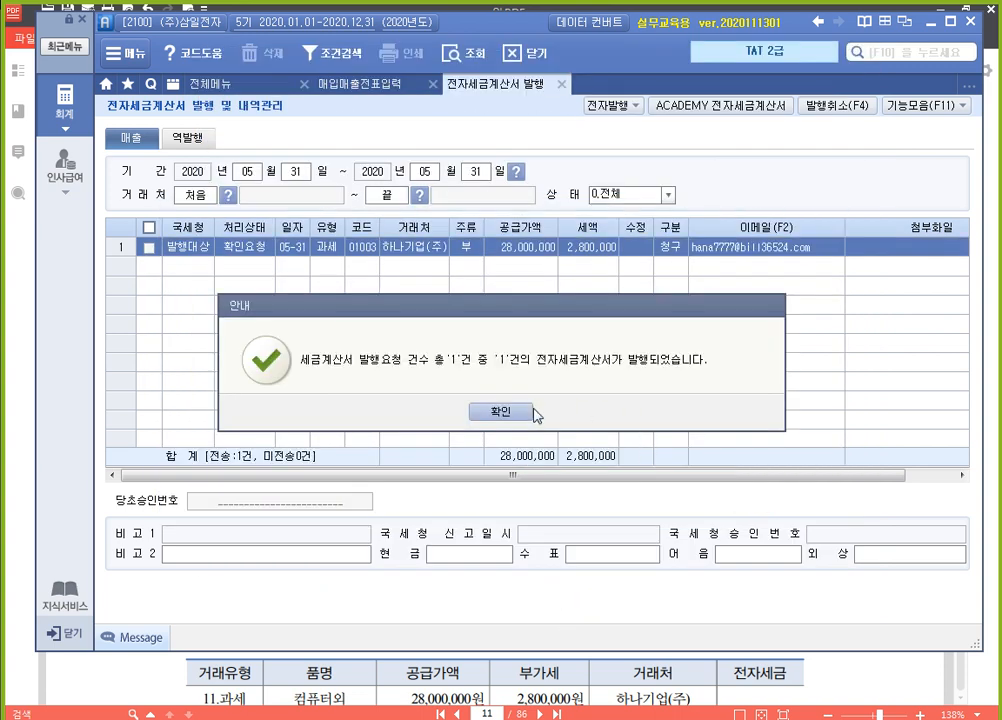
{"action": "left_click", "coordinate": [478, 412]}
Log in to ACADEMY 전자세금계산서, issue the 2020-05-31 하나기업(주) sales invoice there, and close the site
{"action": "left_click", "coordinate": [736, 108]}
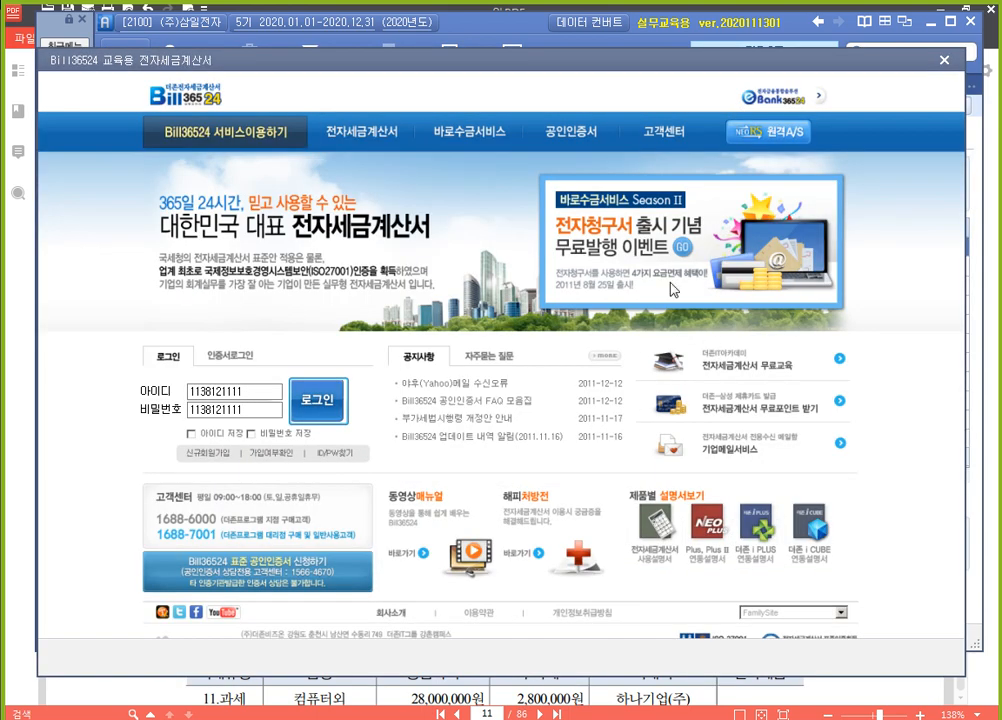
{"action": "left_click", "coordinate": [334, 407]}
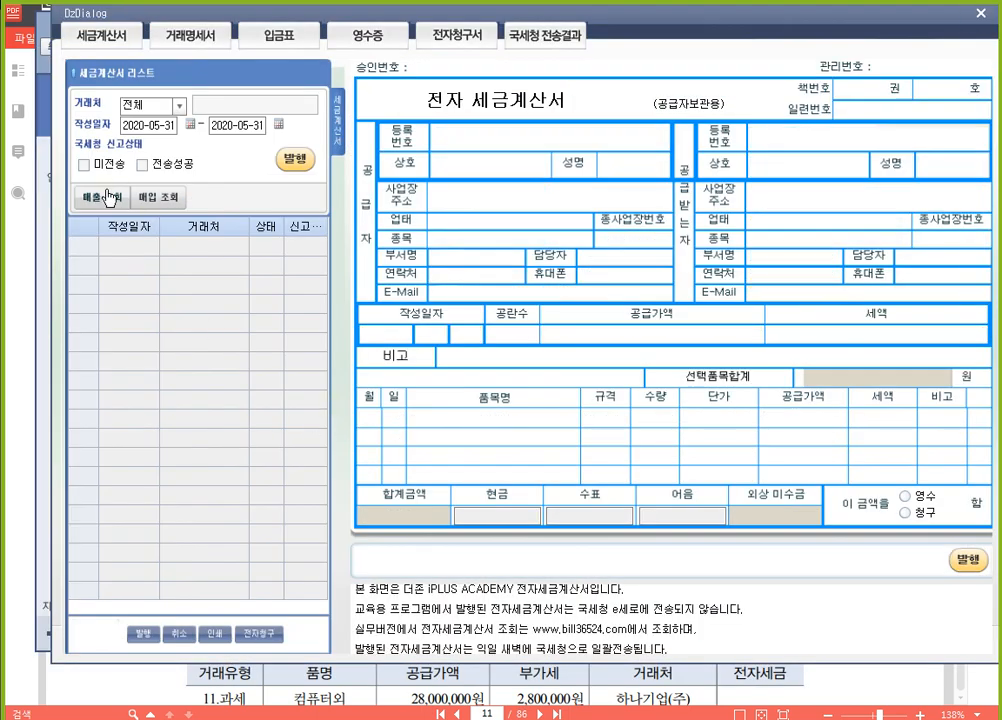
{"action": "left_click", "coordinate": [100, 196]}
{"action": "left_click", "coordinate": [295, 159]}
{"action": "left_click", "coordinate": [500, 411]}
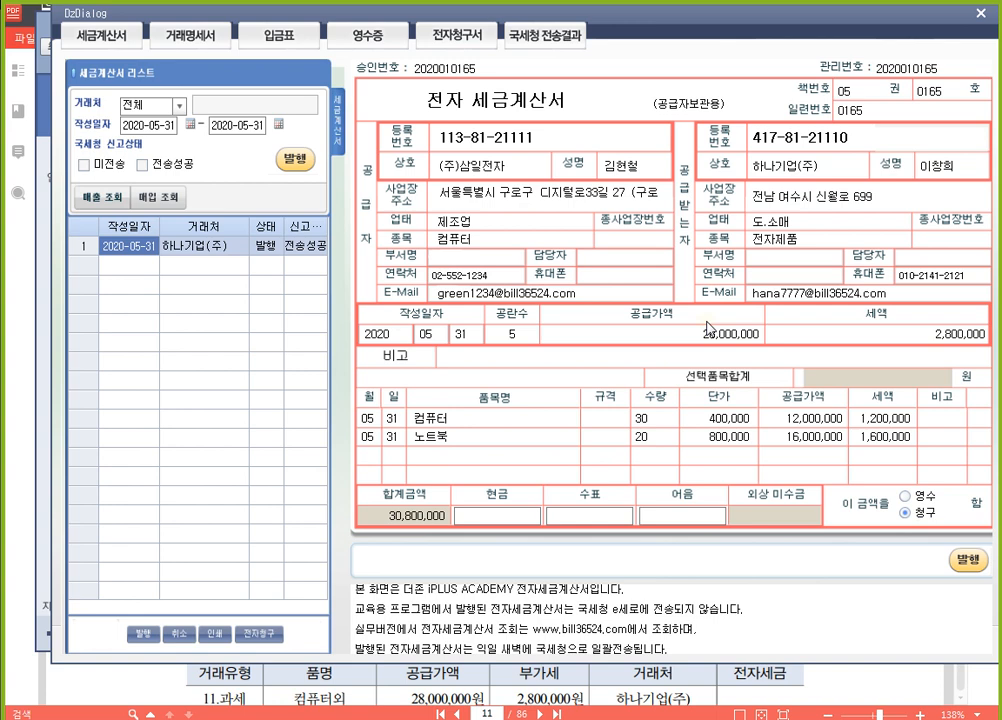
{"action": "left_click", "coordinate": [980, 15]}
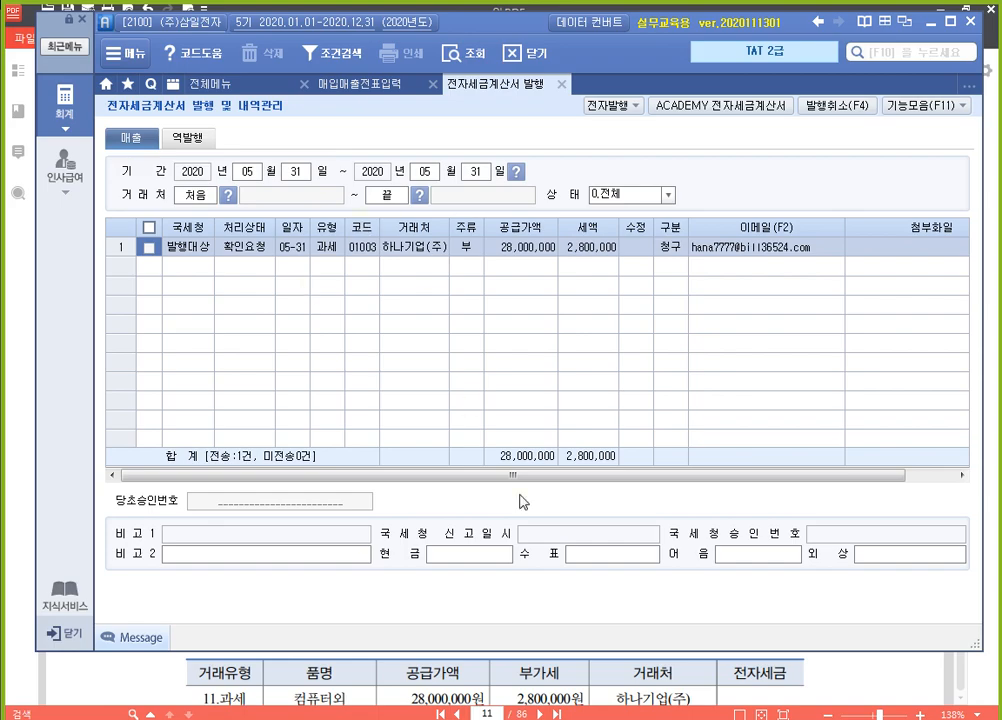
Switch to the 알PDF textbook and review the 월합계 entry answer and the 수정 전자세금계산서 발급사유 table
{"action": "left_click", "coordinate": [833, 690]}
{"action": "scroll", "coordinate": [587, 293], "scroll_direction": "down", "scroll_amount": 10}
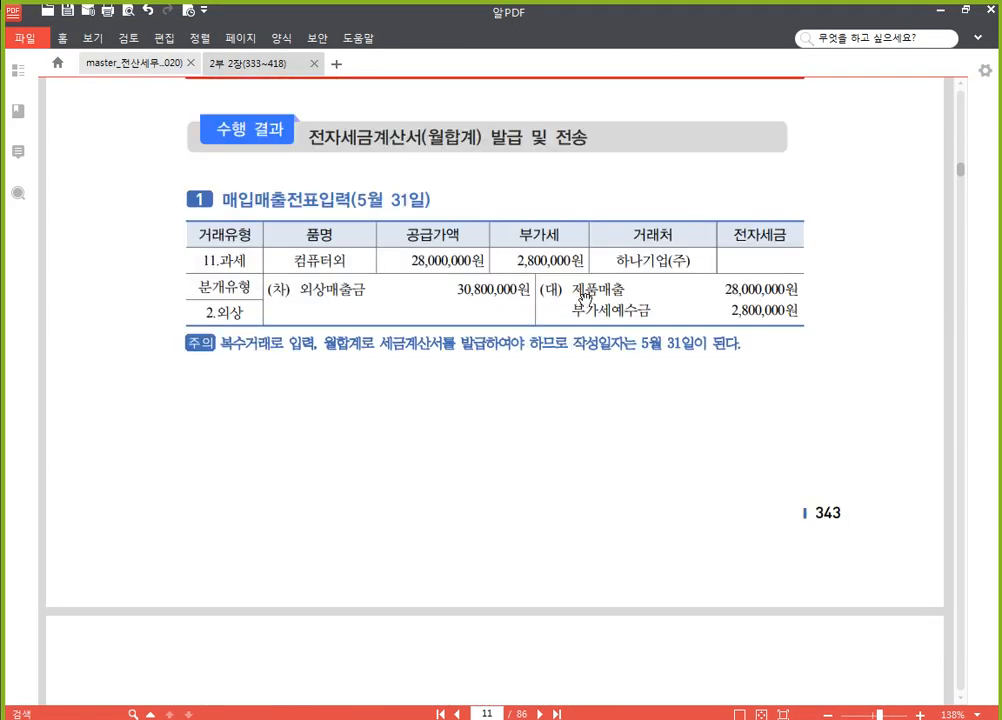
{"action": "scroll", "coordinate": [587, 293], "scroll_direction": "down", "scroll_amount": 5}
{"action": "scroll", "coordinate": [579, 293], "scroll_direction": "up", "scroll_amount": 2}
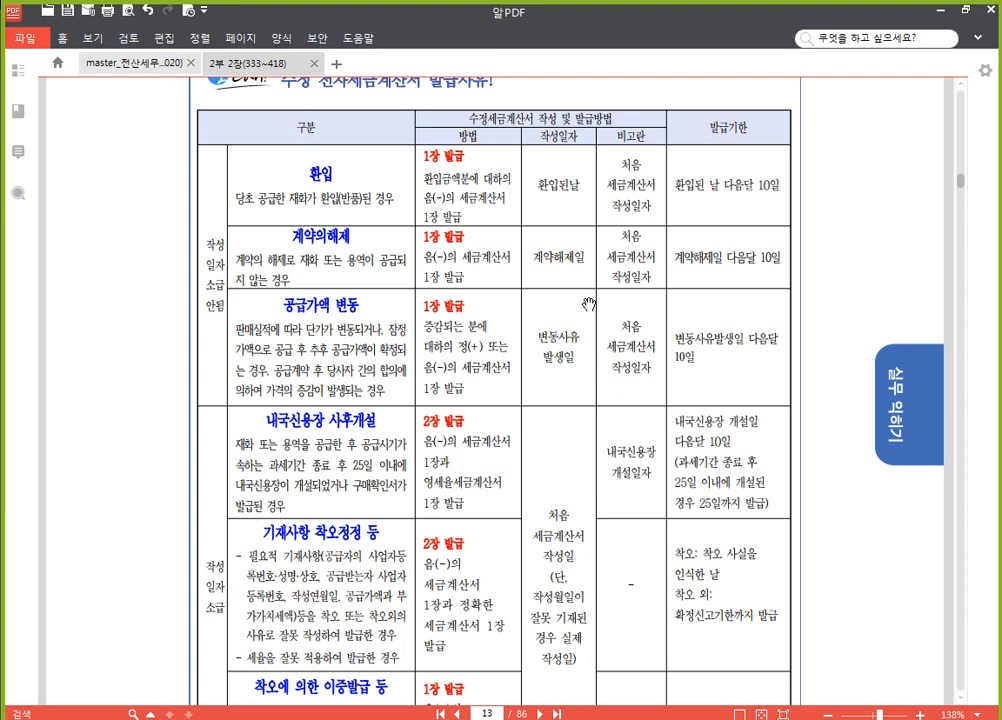
{"action": "scroll", "coordinate": [600, 300], "scroll_direction": "up", "scroll_amount": 2}
{"action": "scroll", "coordinate": [950, 395], "scroll_direction": "down", "scroll_amount": 1}
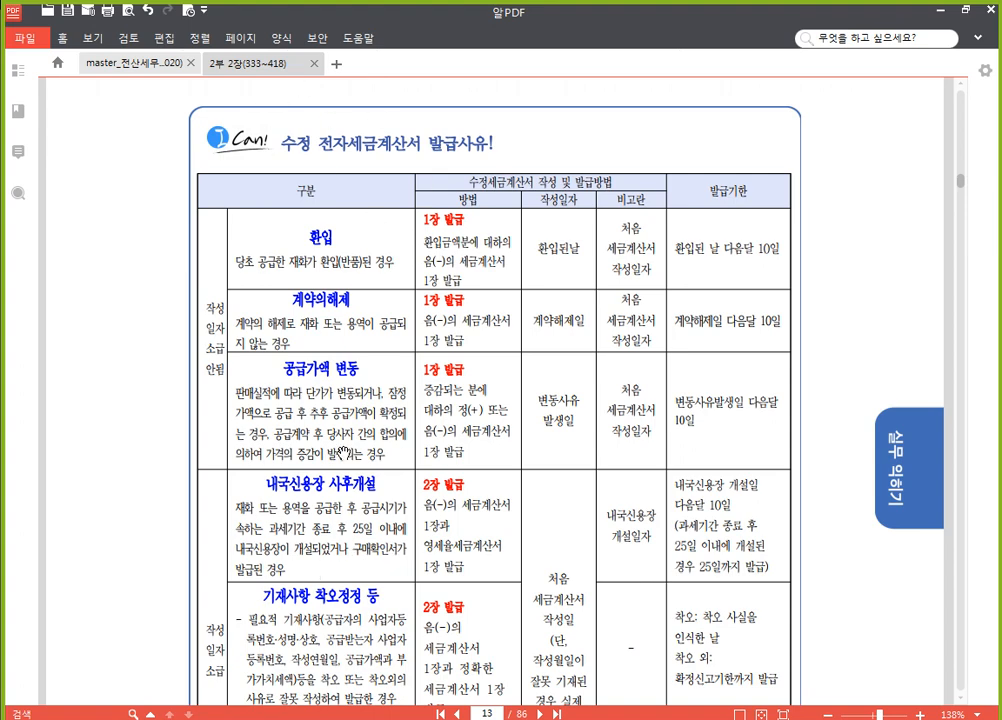
{"action": "scroll", "coordinate": [367, 197], "scroll_direction": "down", "scroll_amount": 2}
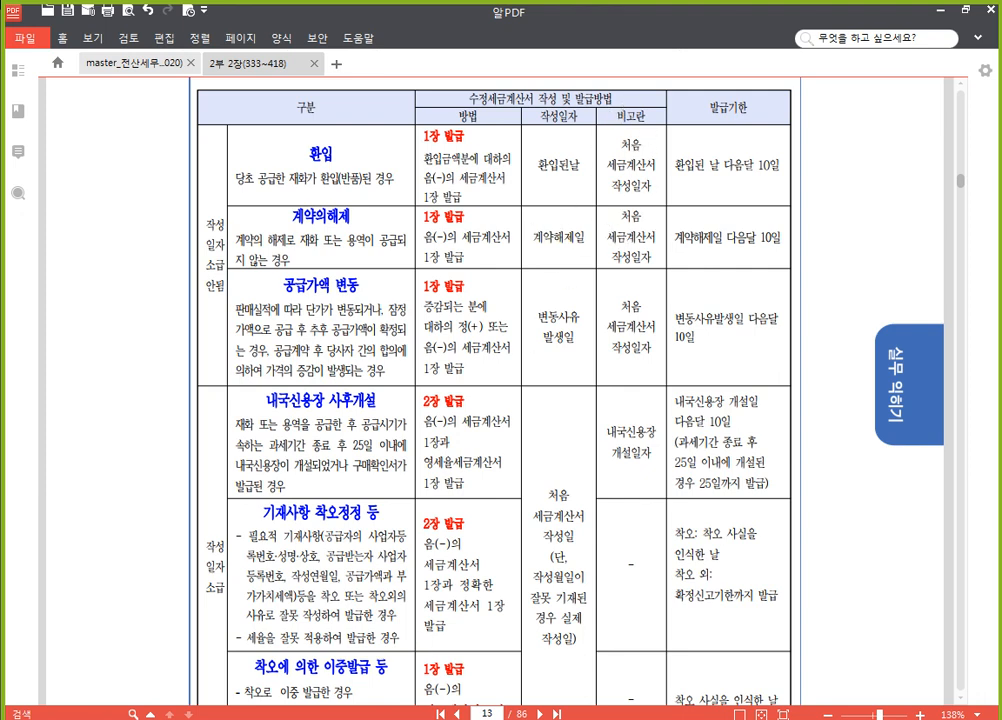
Switch to SmartA and try to run 전자발행 again on the 31 May 하나기업(주) sale, acknowledging each notice
{"action": "key", "text": "alt+Tab"}
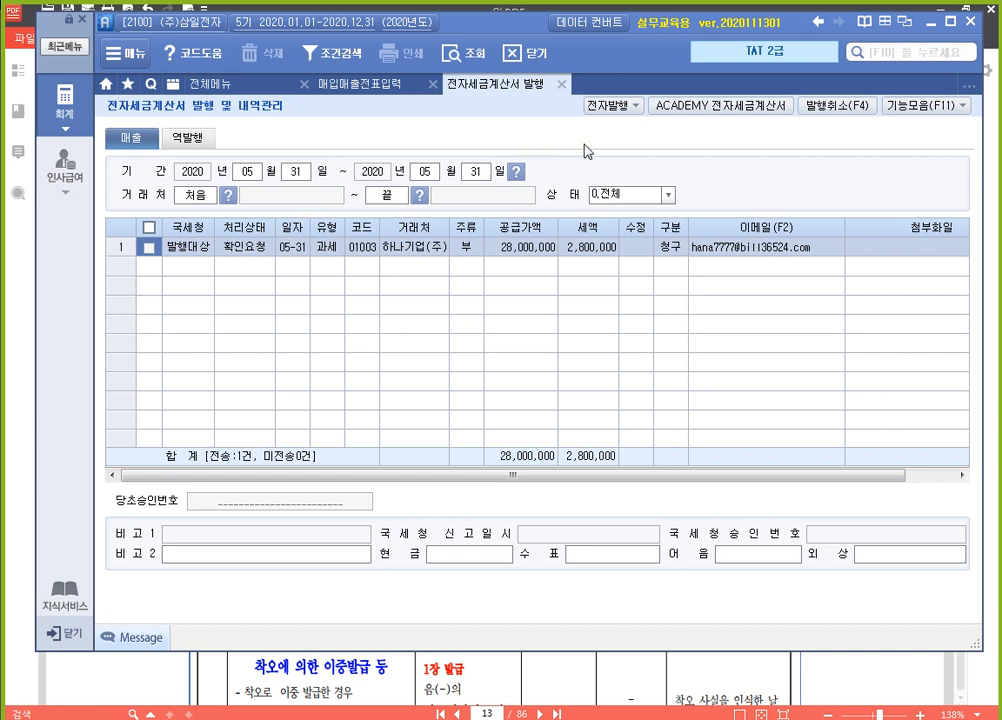
{"action": "left_click", "coordinate": [613, 105]}
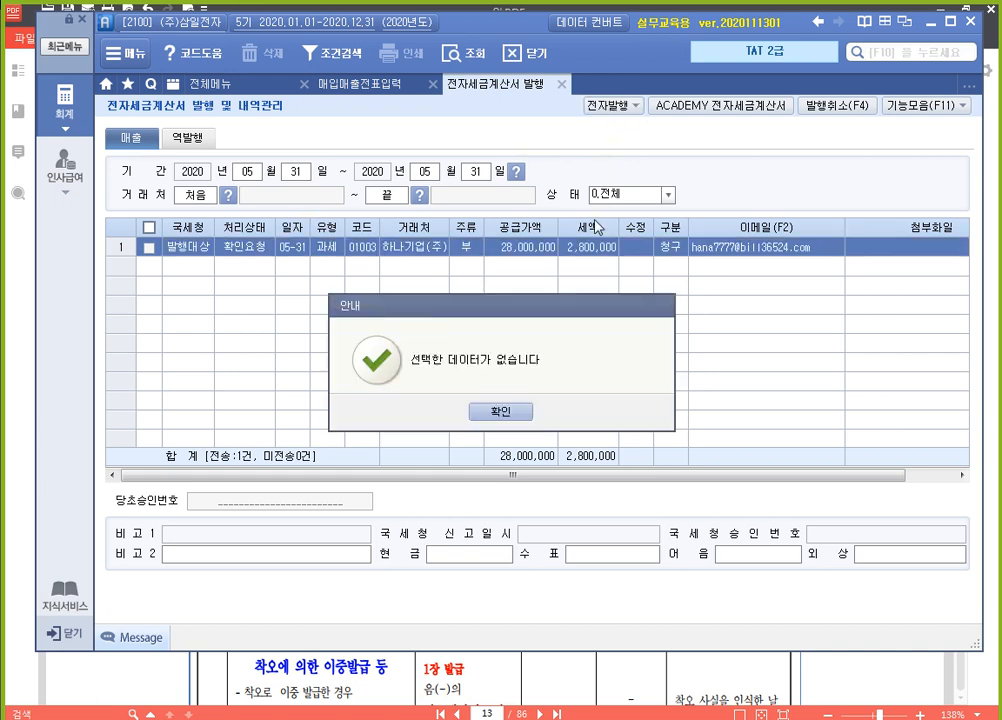
{"action": "left_click", "coordinate": [438, 411]}
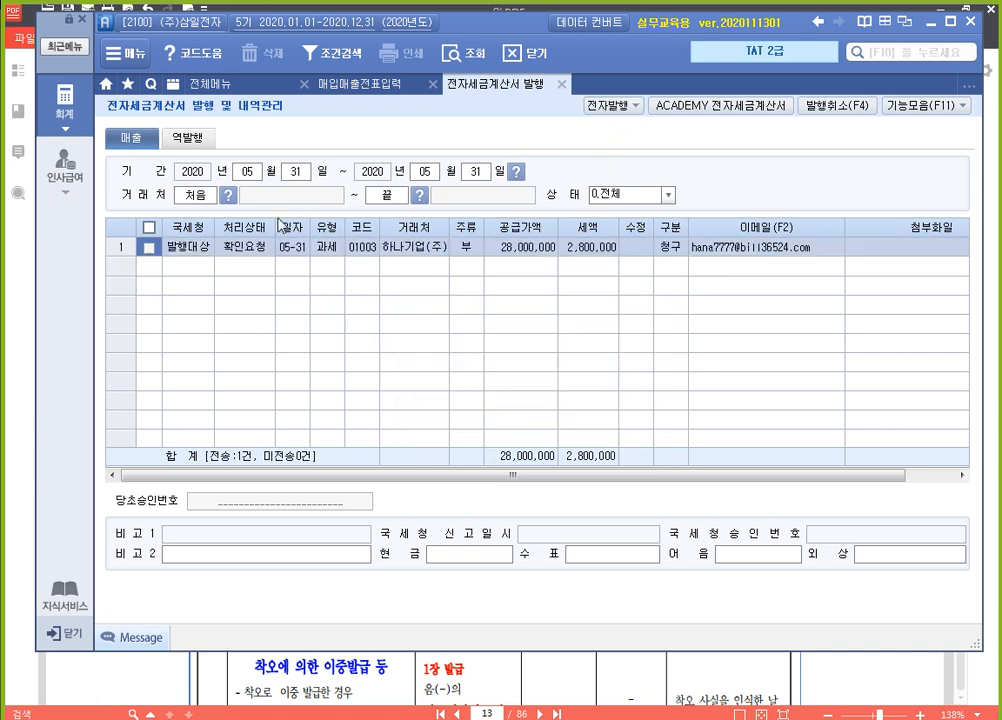
{"action": "left_click", "coordinate": [148, 247]}
{"action": "left_click", "coordinate": [629, 107]}
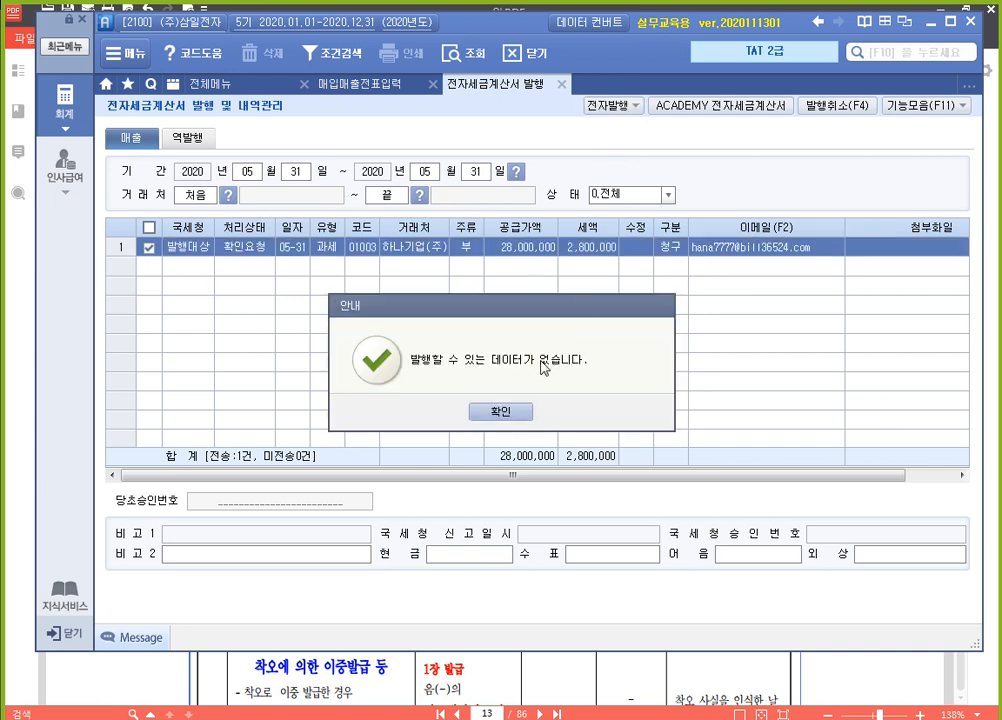
{"action": "left_click", "coordinate": [502, 410]}
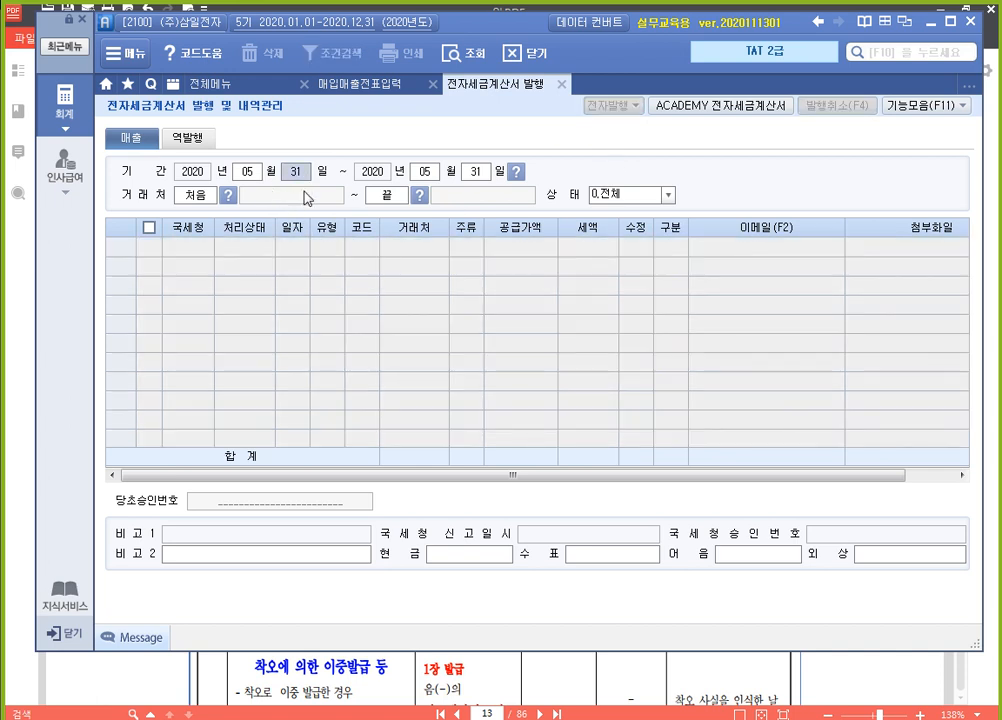
Query the sales invoices in 전자세금계산서 발행 for 10 May to 10 May 2020, covering all customers
{"action": "type", "text": "10"}
{"action": "key", "text": "Return"}
{"action": "type", "text": "10"}
{"action": "key", "text": "Return"}
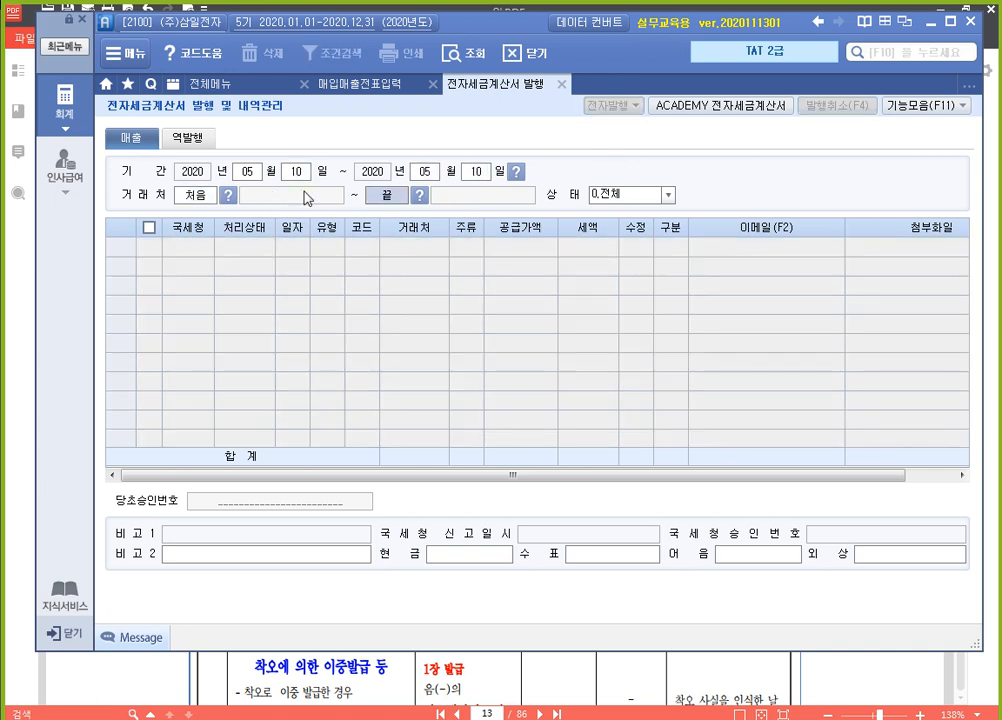
{"action": "key", "text": "Return"}
{"action": "key", "text": "Return"}
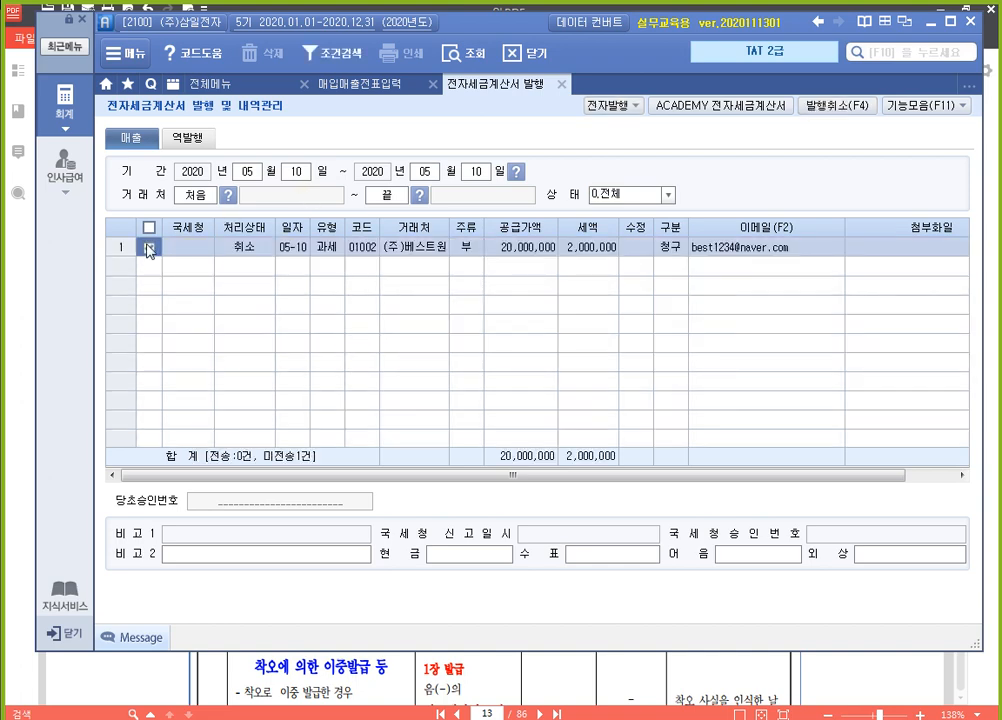
Run 전자발행 on the 10 May (주)베스트원 sale and acknowledge the result
{"action": "left_click", "coordinate": [148, 249]}
{"action": "left_click", "coordinate": [612, 105]}
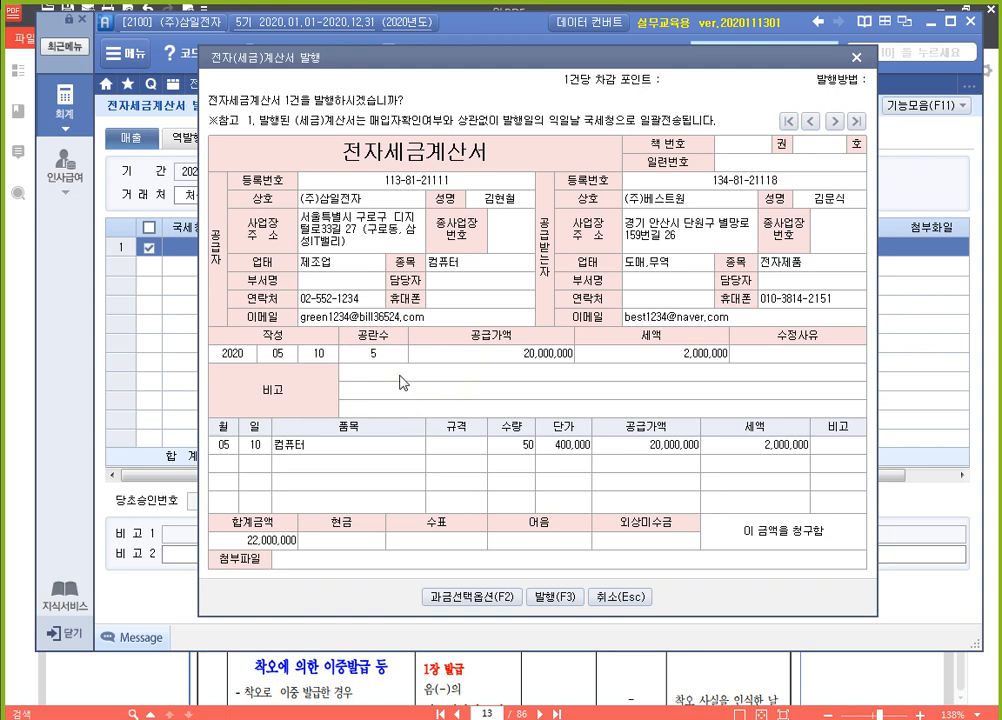
{"action": "left_click", "coordinate": [563, 598]}
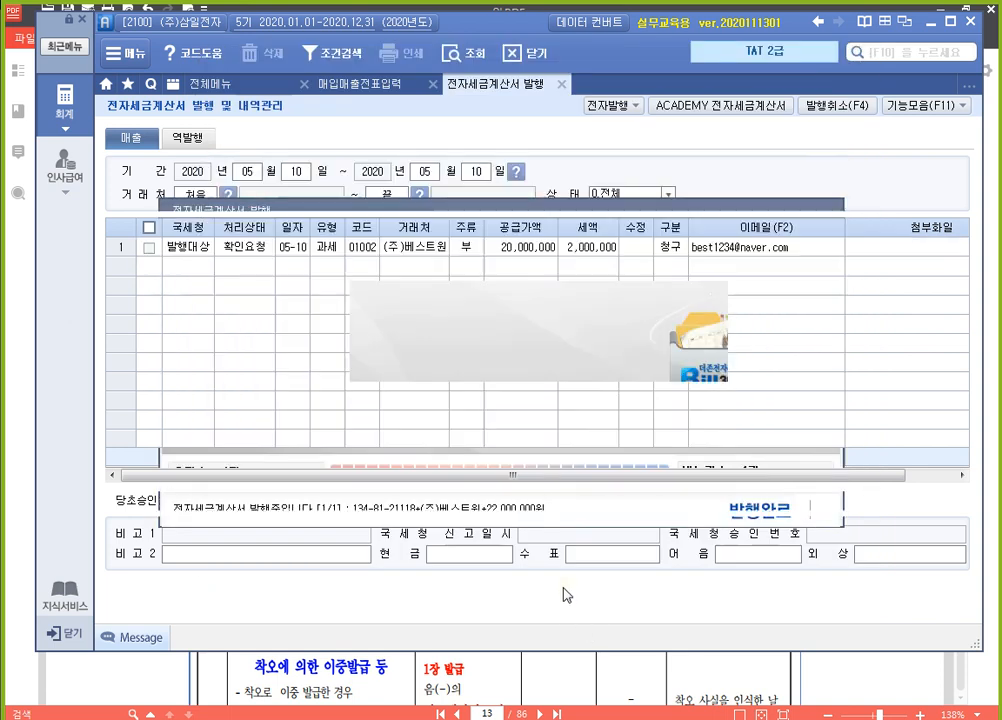
{"action": "left_click", "coordinate": [484, 410]}
Log in to ACADEMY 전자세금계산서 and query the sales invoices dated 2020-05-10
{"action": "left_click", "coordinate": [690, 105]}
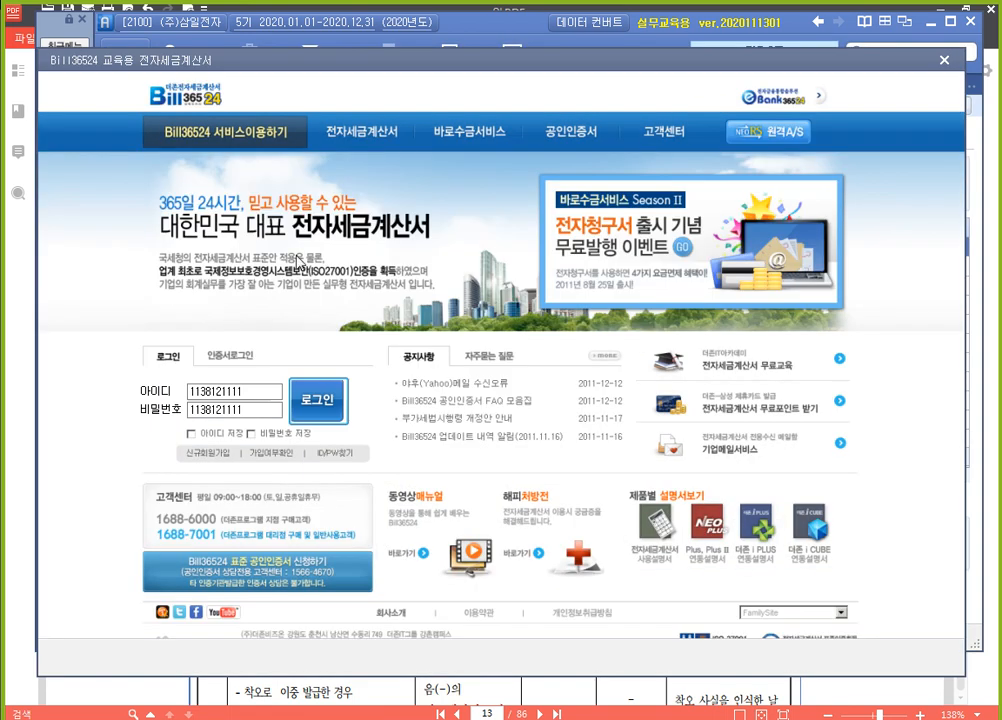
{"action": "left_click", "coordinate": [314, 408]}
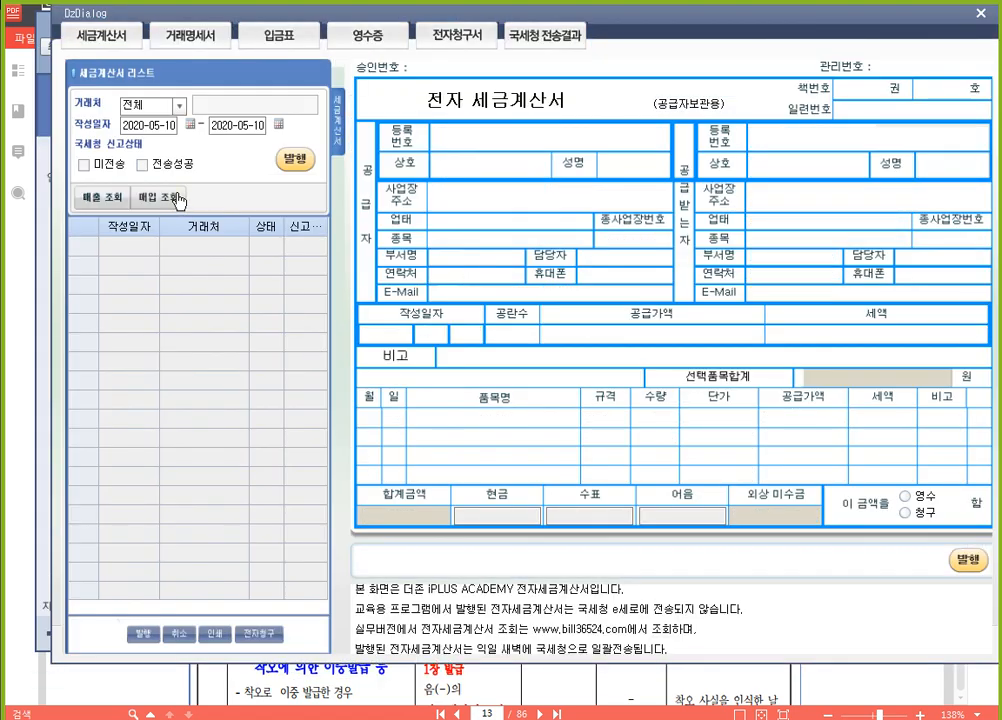
{"action": "left_click", "coordinate": [101, 196]}
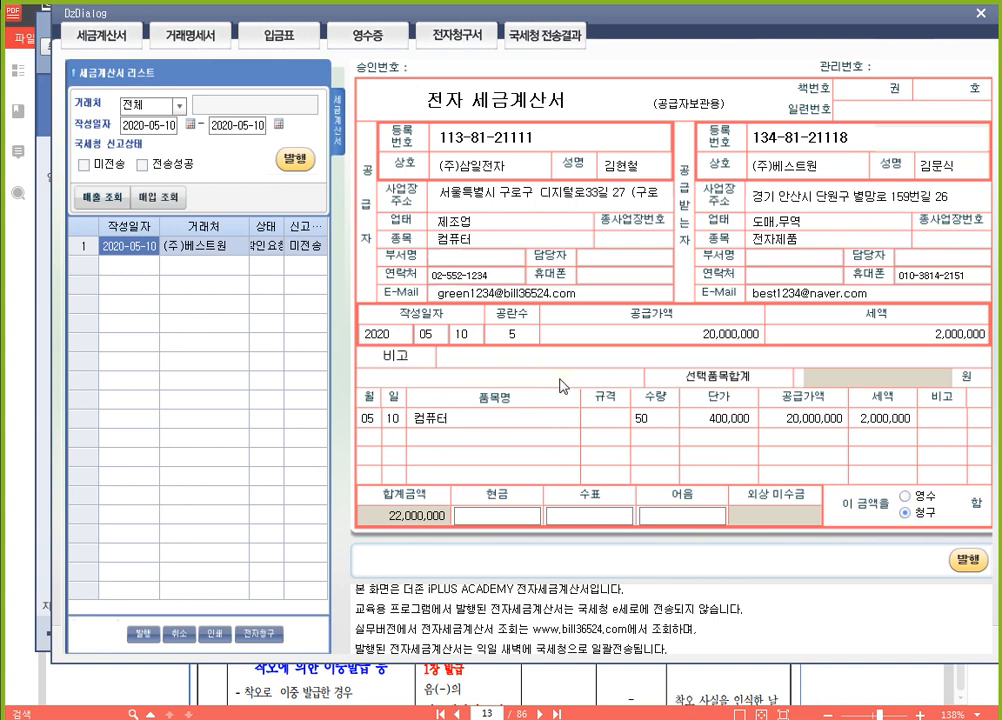
Switch to the 알PDF textbook and review the 수정 전자세금계산서 발급사유 table and the 6월 1일 (주)한림사 기재사항 착오정정 exercise
{"action": "left_click", "coordinate": [618, 680]}
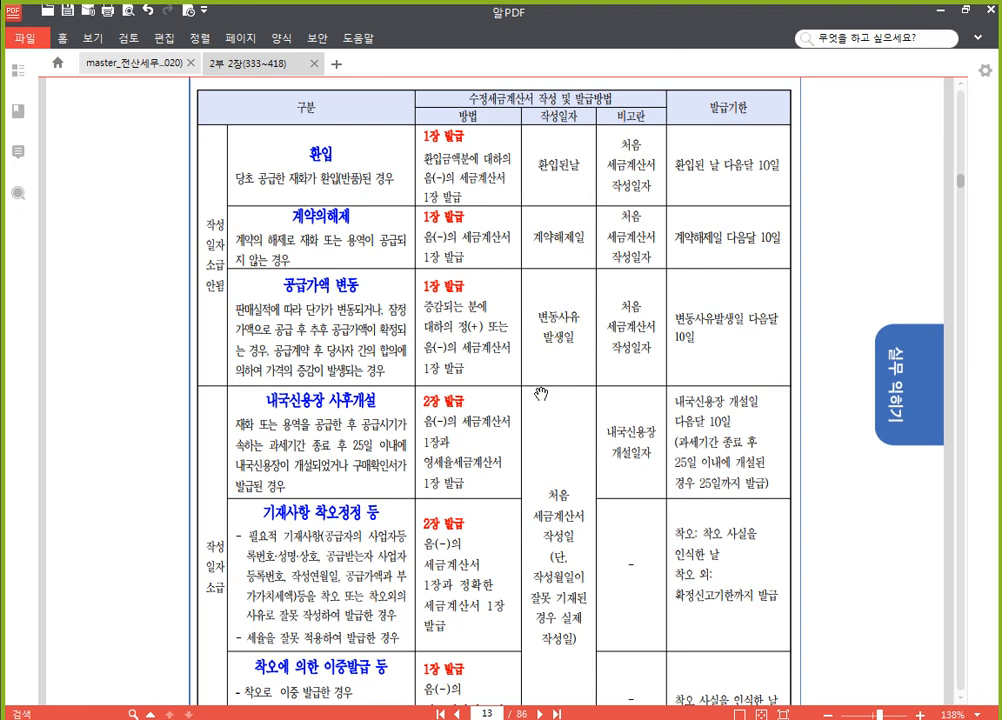
{"action": "scroll", "coordinate": [483, 562], "scroll_direction": "down", "scroll_amount": 2}
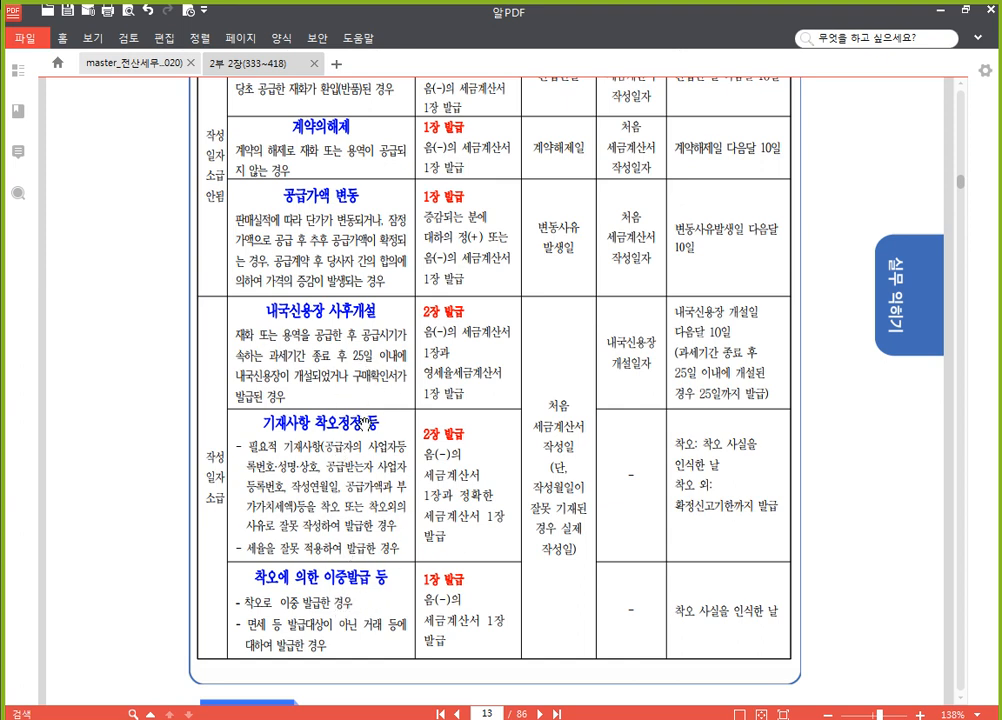
{"action": "scroll", "coordinate": [285, 332], "scroll_direction": "up", "scroll_amount": 3}
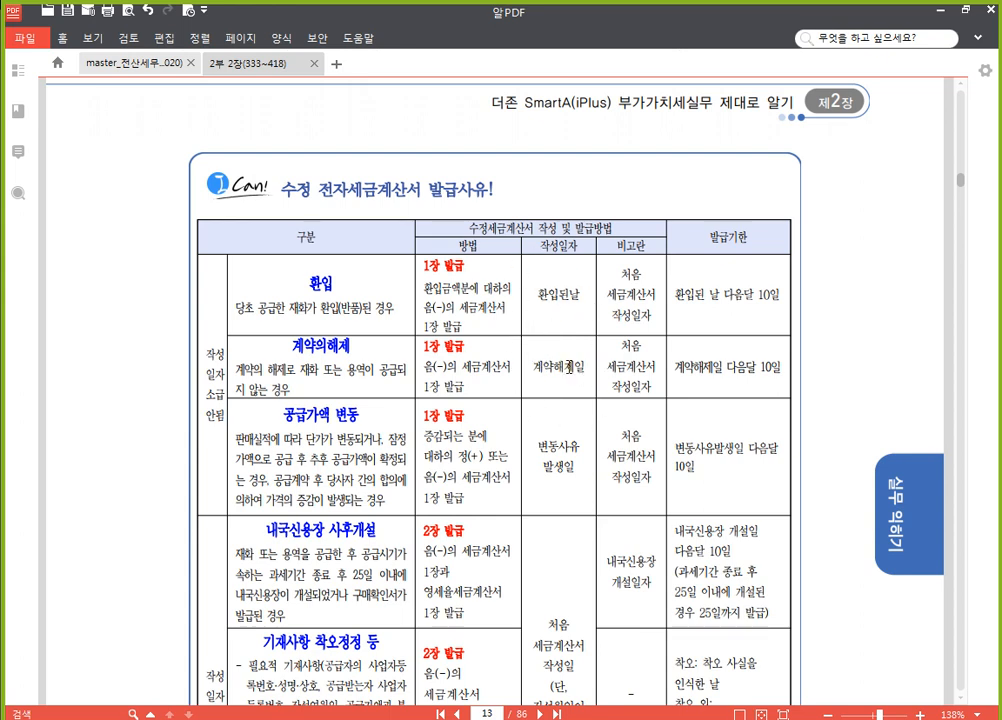
{"action": "scroll", "coordinate": [529, 500], "scroll_direction": "down", "scroll_amount": 2}
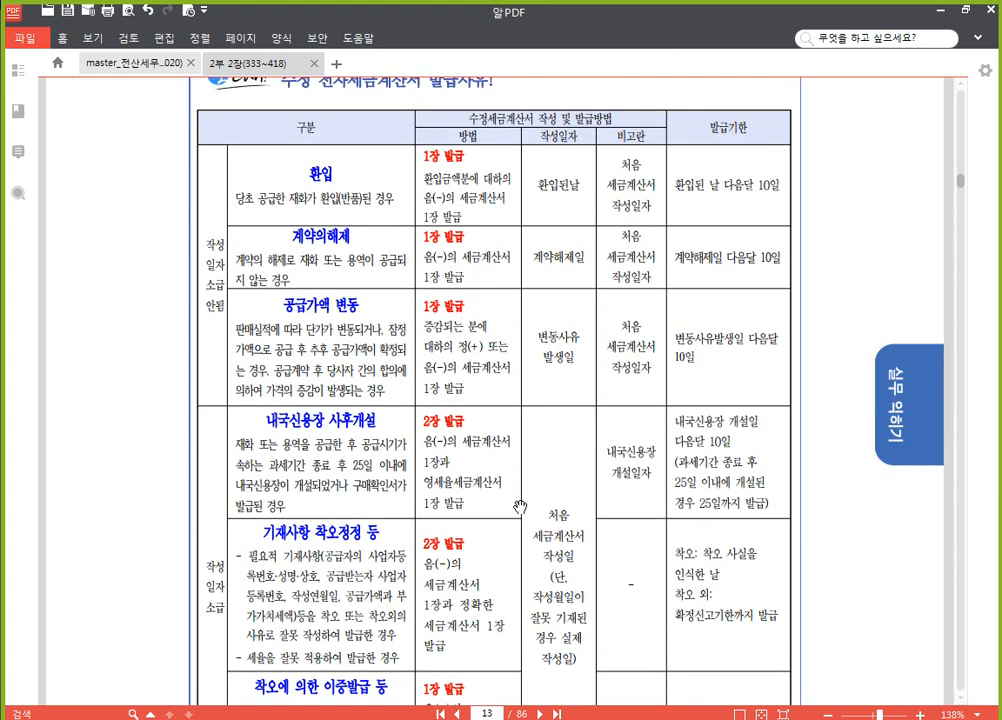
{"action": "scroll", "coordinate": [520, 507], "scroll_direction": "down", "scroll_amount": 4}
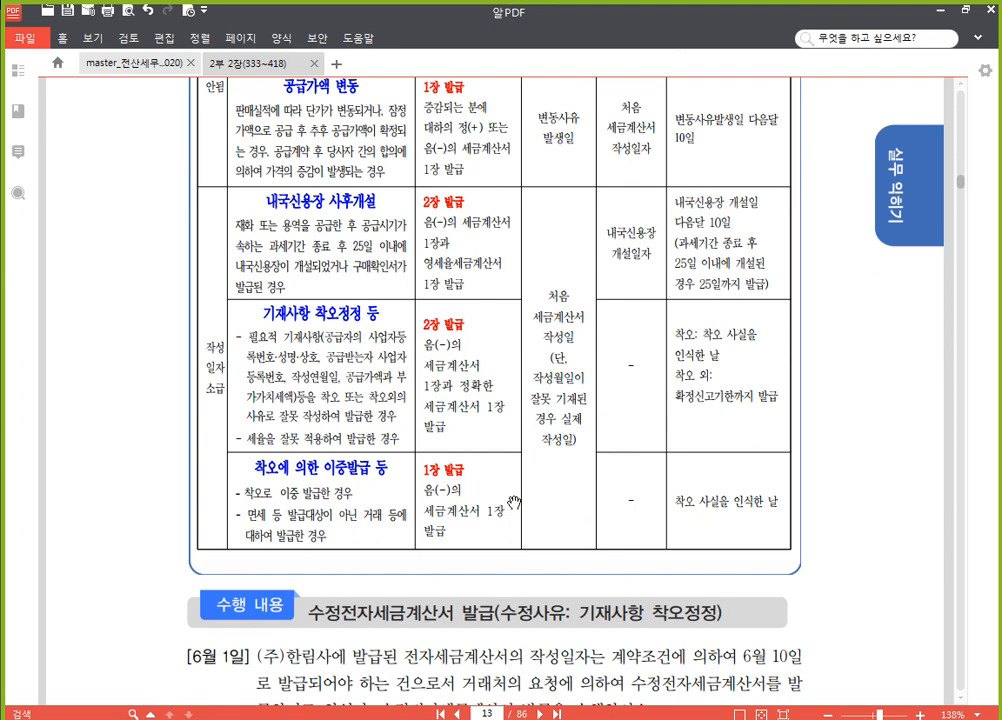
{"action": "scroll", "coordinate": [514, 490], "scroll_direction": "up", "scroll_amount": 2}
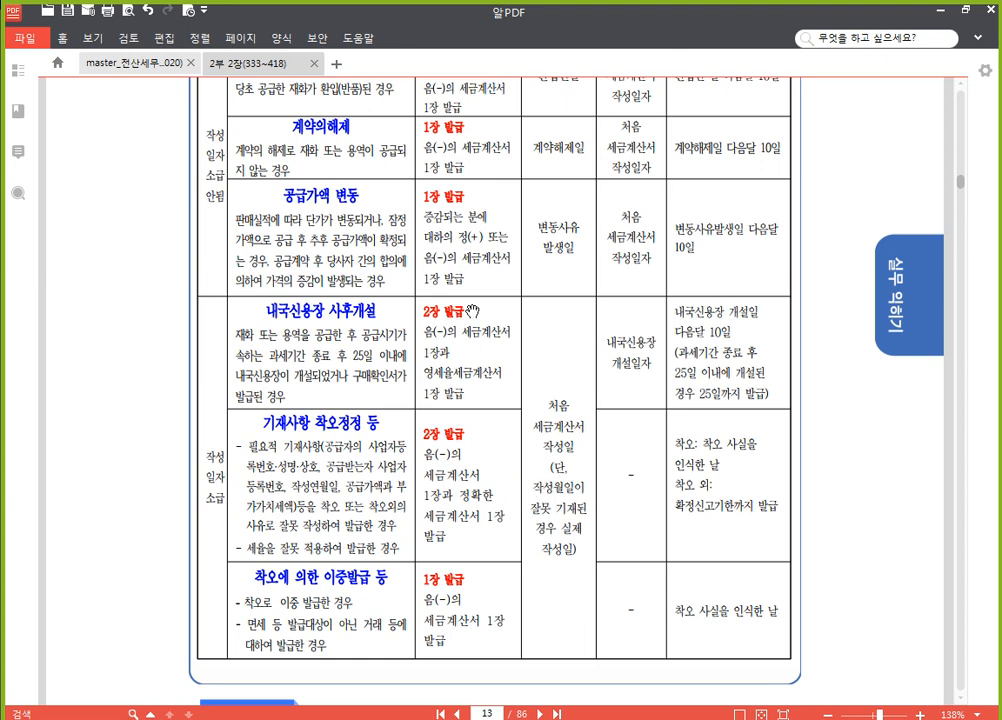
{"action": "scroll", "coordinate": [332, 240], "scroll_direction": "up", "scroll_amount": 2}
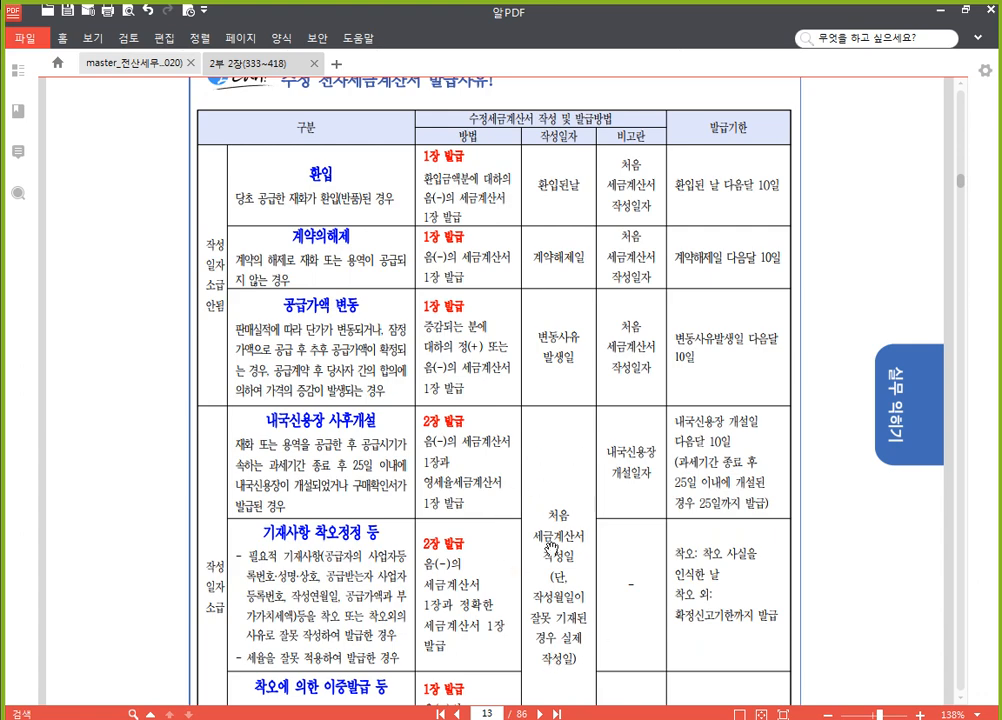
{"action": "scroll", "coordinate": [560, 445], "scroll_direction": "down", "scroll_amount": 4}
{"action": "scroll", "coordinate": [568, 445], "scroll_direction": "up", "scroll_amount": 2}
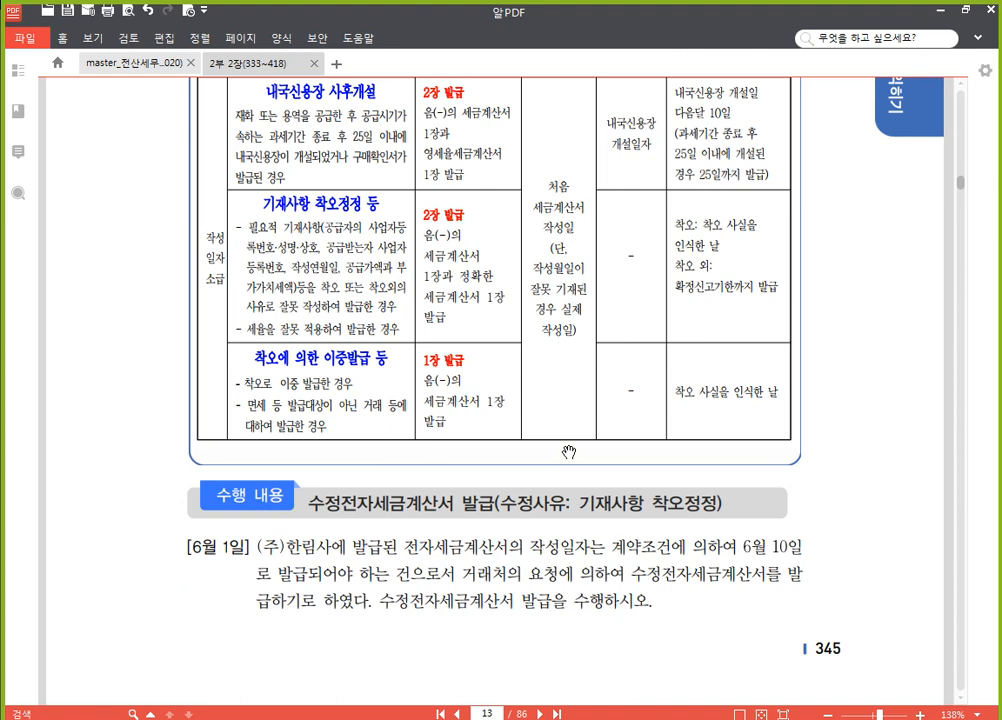
{"action": "scroll", "coordinate": [570, 456], "scroll_direction": "down", "scroll_amount": 2}
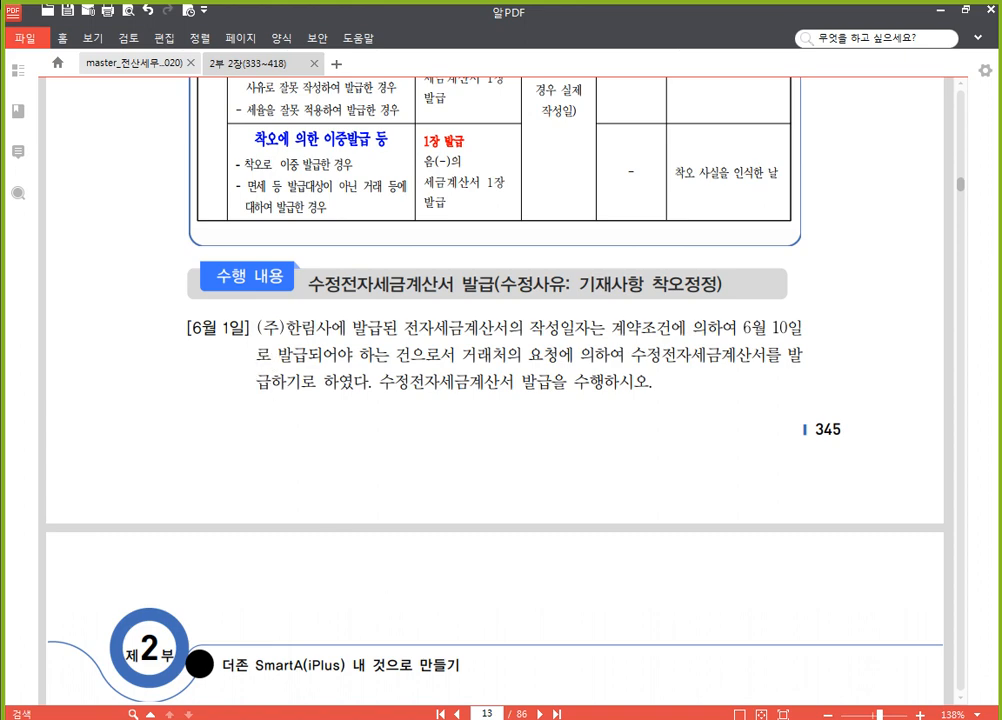
Return to SmartA, close the ACADEMY site, and select the (주)한림사 sale of 1 June in 매입매출전표입력
{"action": "key", "text": "alt+Tab"}
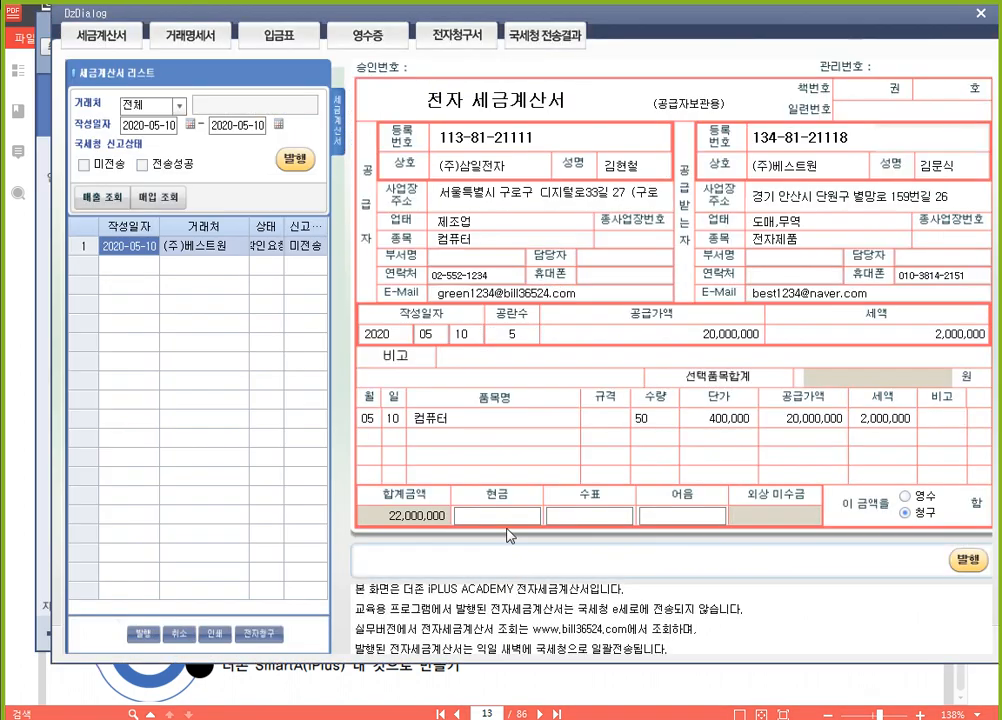
{"action": "left_click", "coordinate": [980, 13]}
{"action": "left_click", "coordinate": [360, 84]}
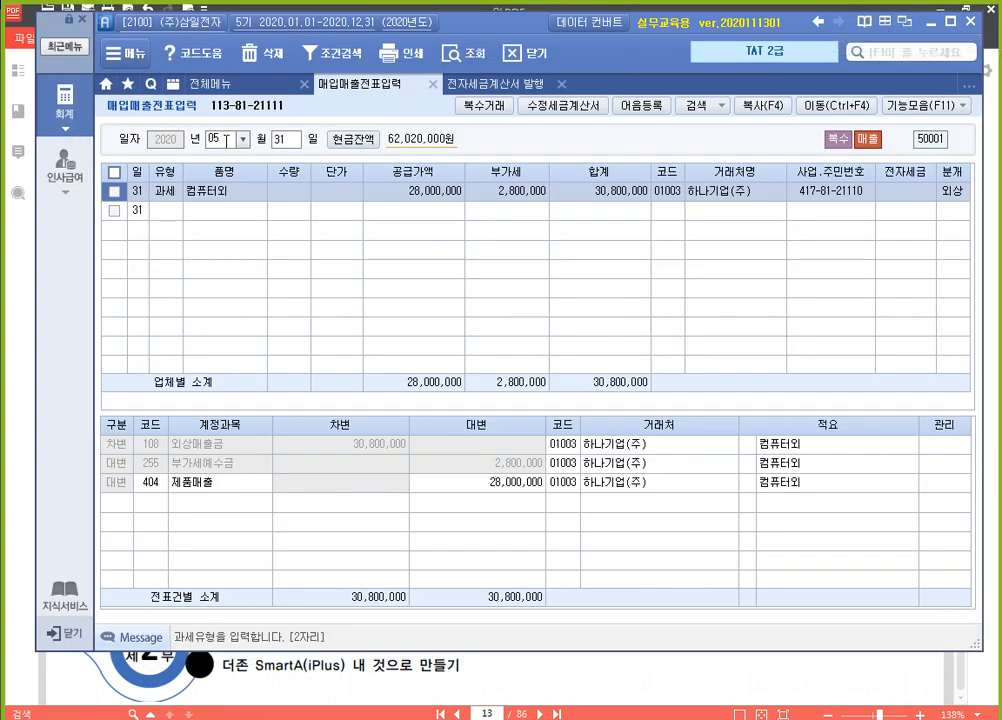
{"action": "left_click", "coordinate": [226, 140]}
{"action": "type", "text": "6"}
{"action": "key", "text": "Return"}
{"action": "type", "text": "1"}
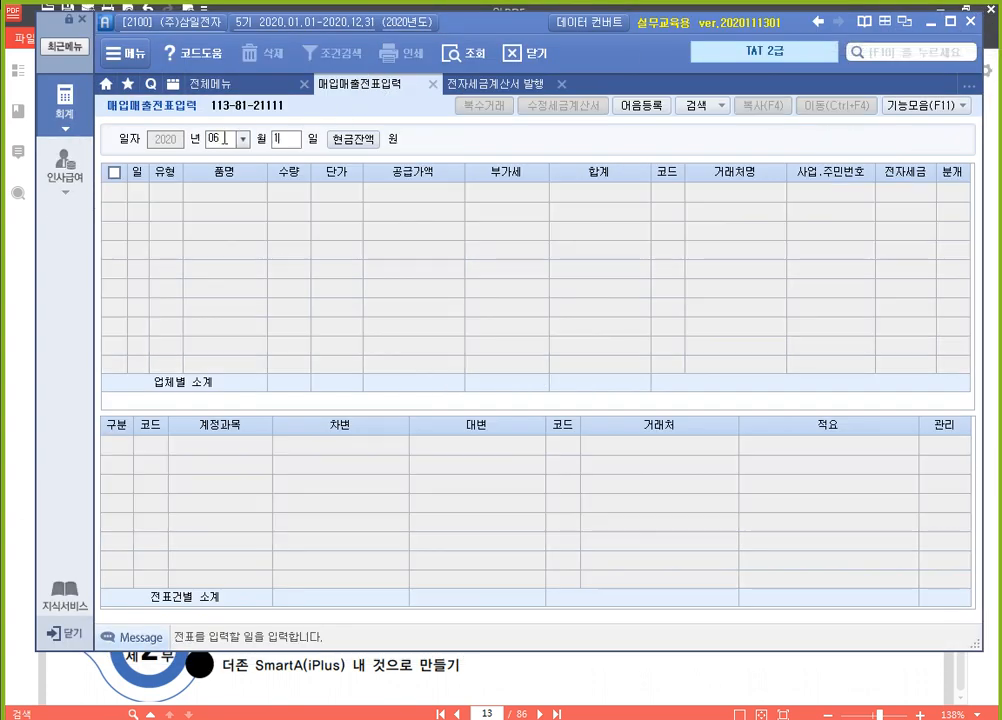
{"action": "key", "text": "Return"}
{"action": "left_click", "coordinate": [444, 193]}
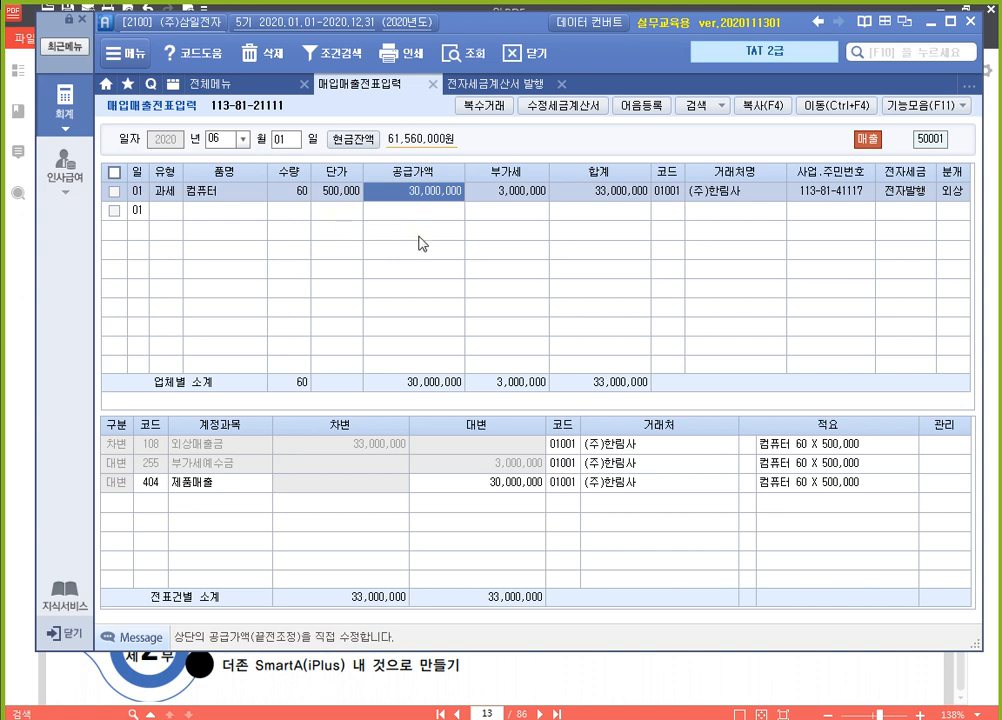
Frame the 수정세금계산서 command with a red rectangle using the screen pen, and clear the annotation
{"action": "key", "text": "F12"}
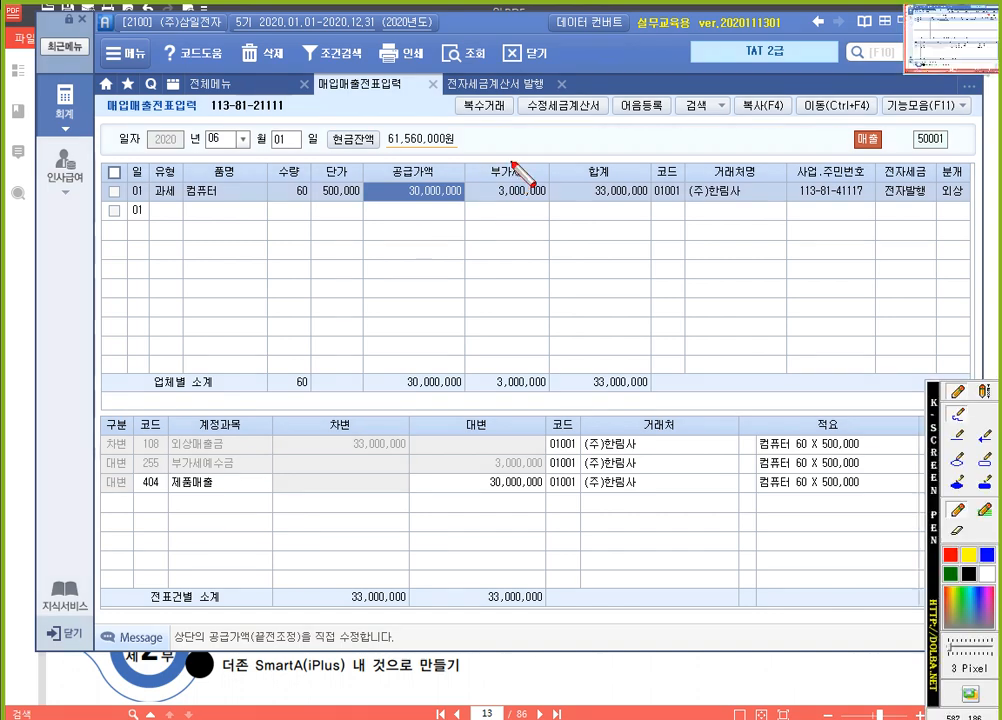
{"action": "left_click_drag", "start_coordinate": [513, 94], "coordinate": [595, 111]}
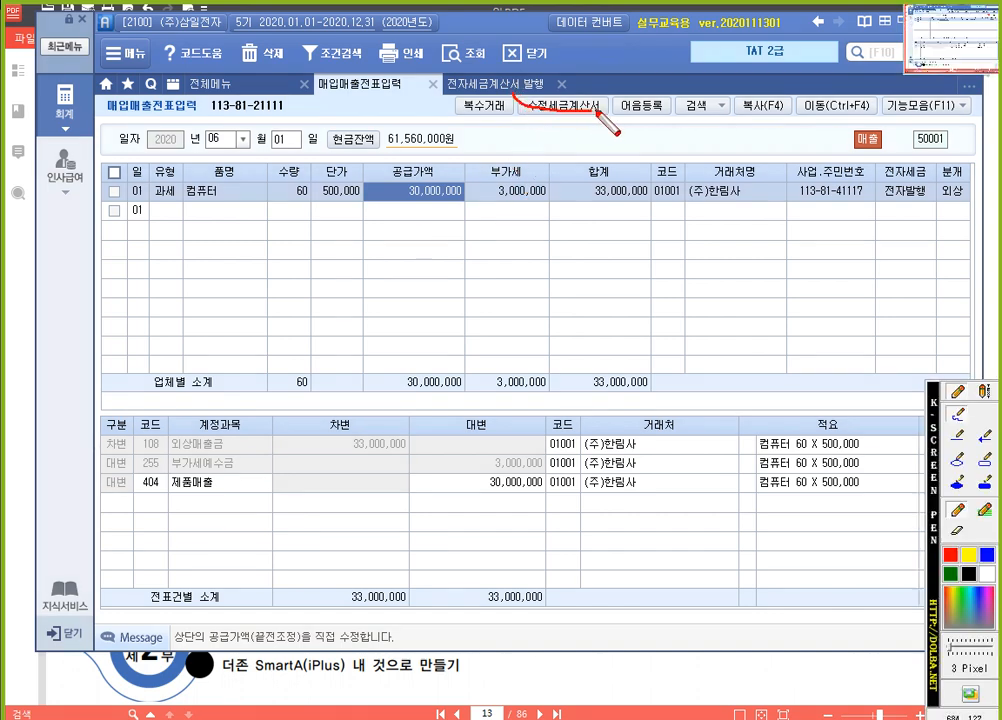
{"action": "left_click", "coordinate": [986, 459]}
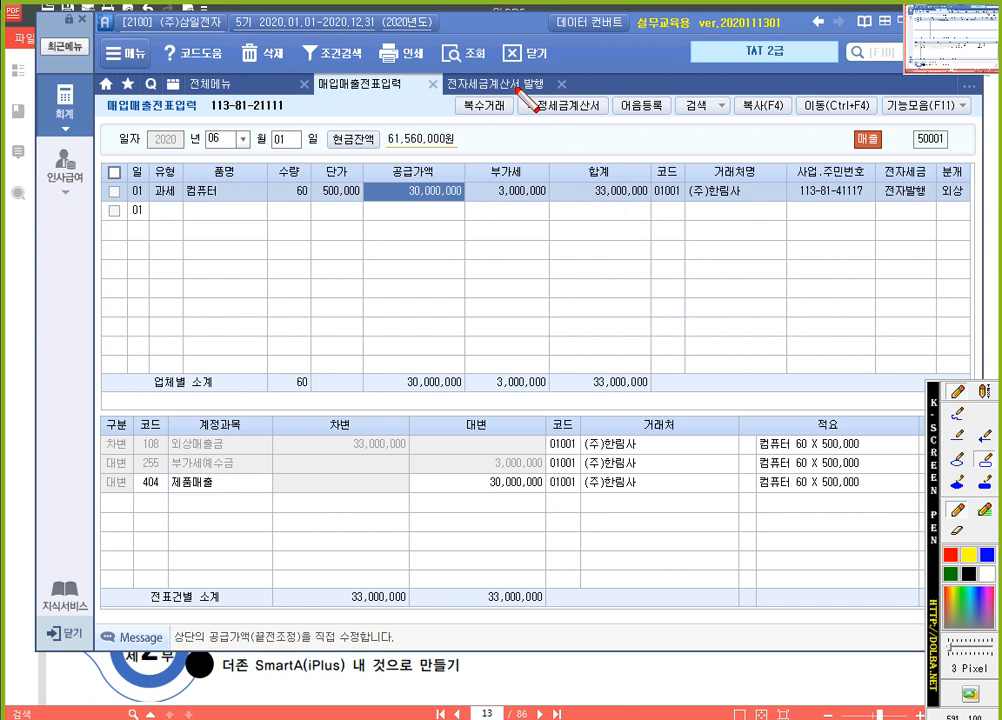
{"action": "left_click_drag", "start_coordinate": [515, 87], "coordinate": [617, 127]}
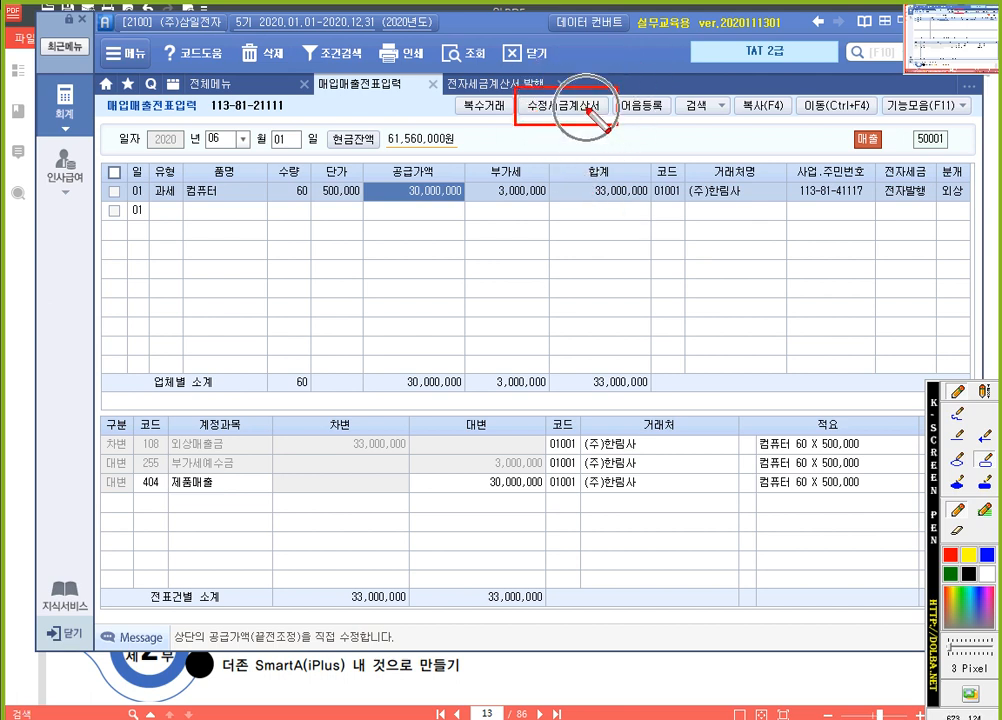
{"action": "key", "text": "F12"}
View the 수정사유 dialog for the 1 June (주)한림사 sale and close it without confirming
{"action": "left_click", "coordinate": [350, 193]}
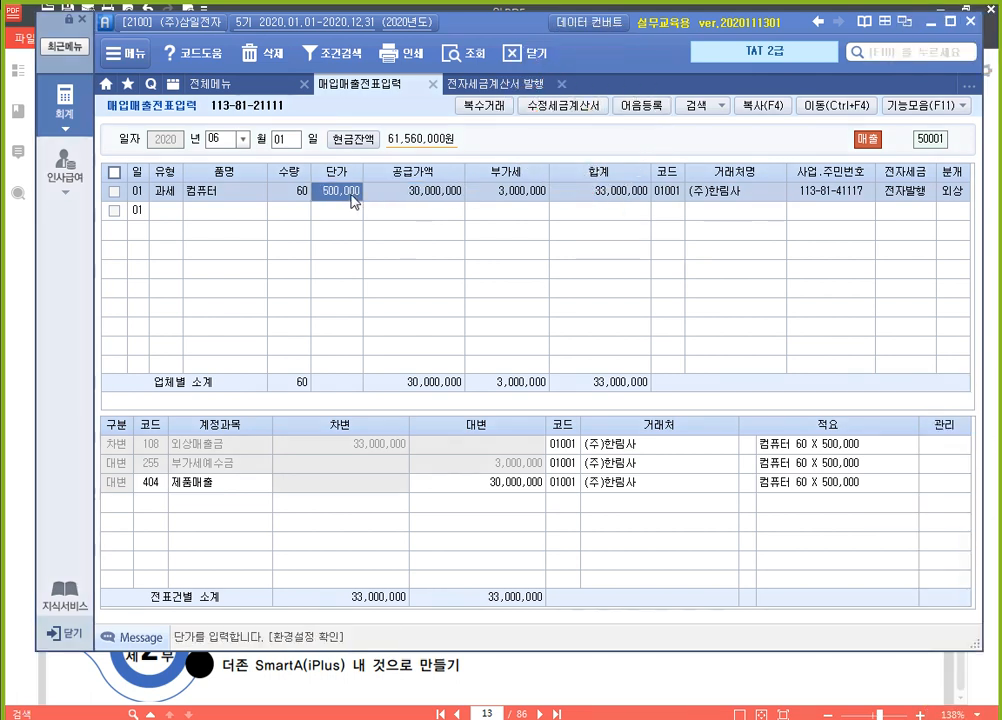
{"action": "left_click", "coordinate": [440, 191]}
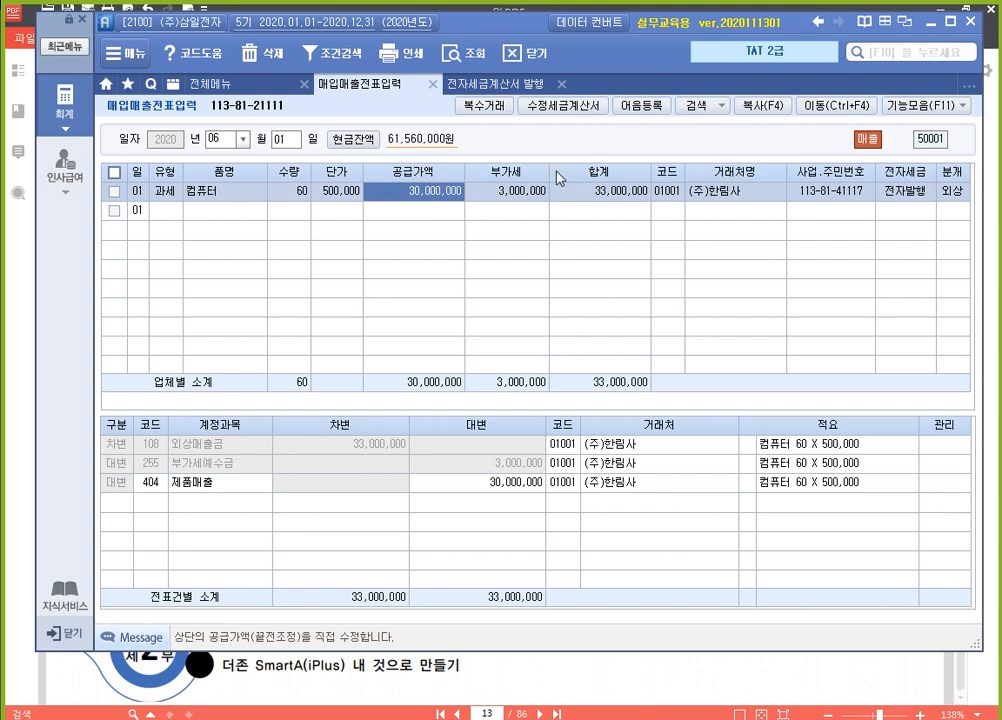
{"action": "left_click", "coordinate": [574, 110]}
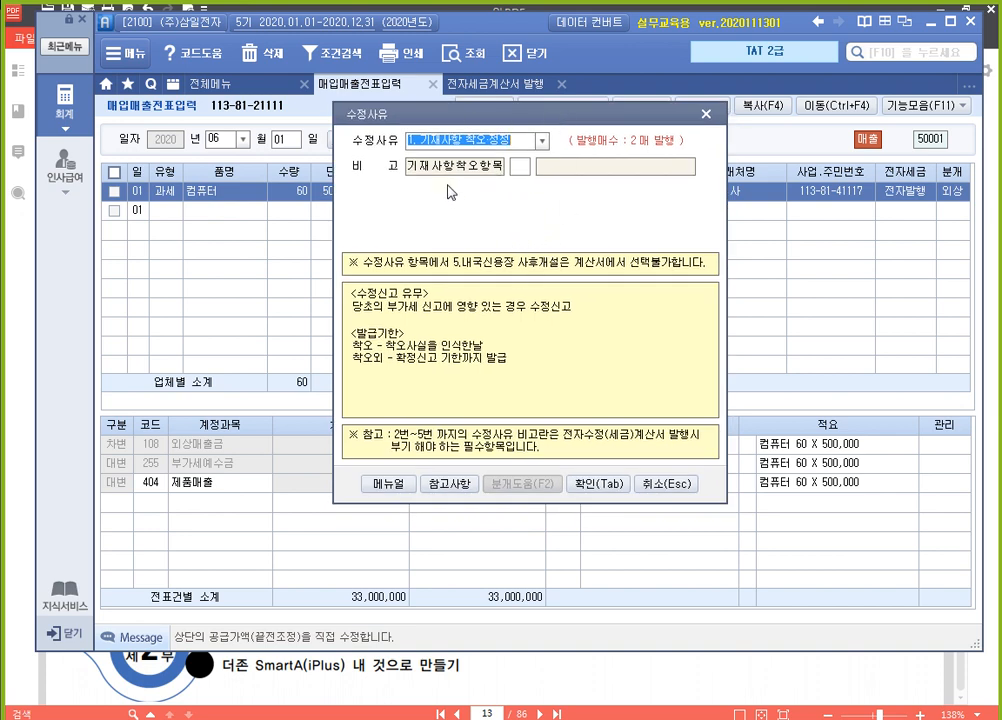
{"action": "left_click", "coordinate": [713, 112]}
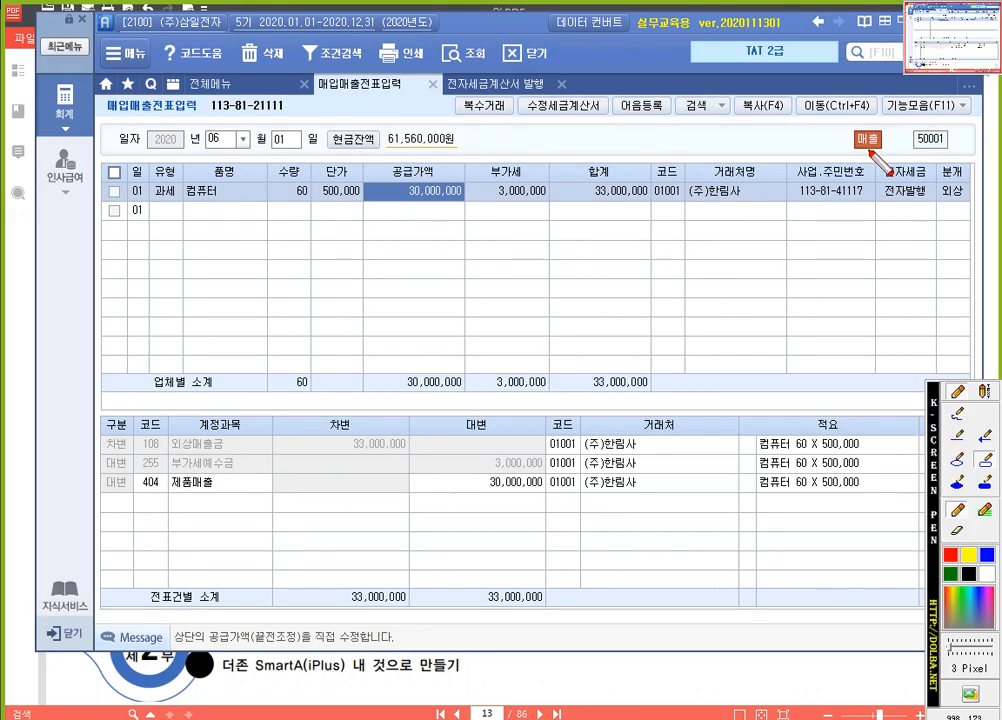
Frame the 전자발행 entry of the (주)한림사 sale in red with the screen pen, and clear the annotation
{"action": "key", "text": "F9"}
{"action": "left_click_drag", "start_coordinate": [878, 178], "coordinate": [933, 207]}
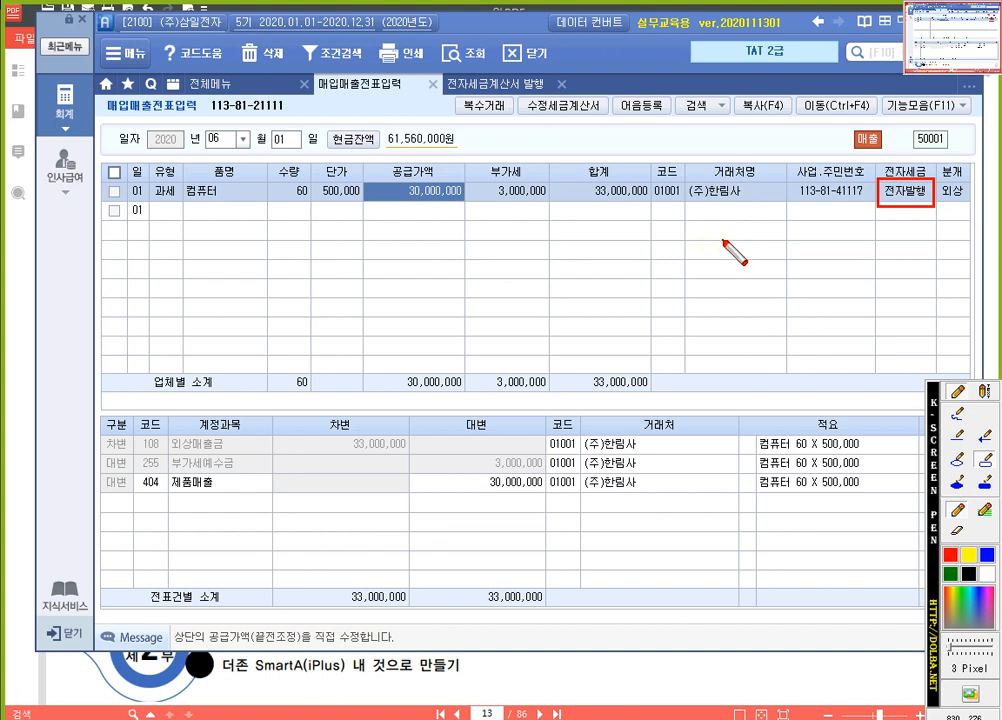
{"action": "key", "text": "Escape"}
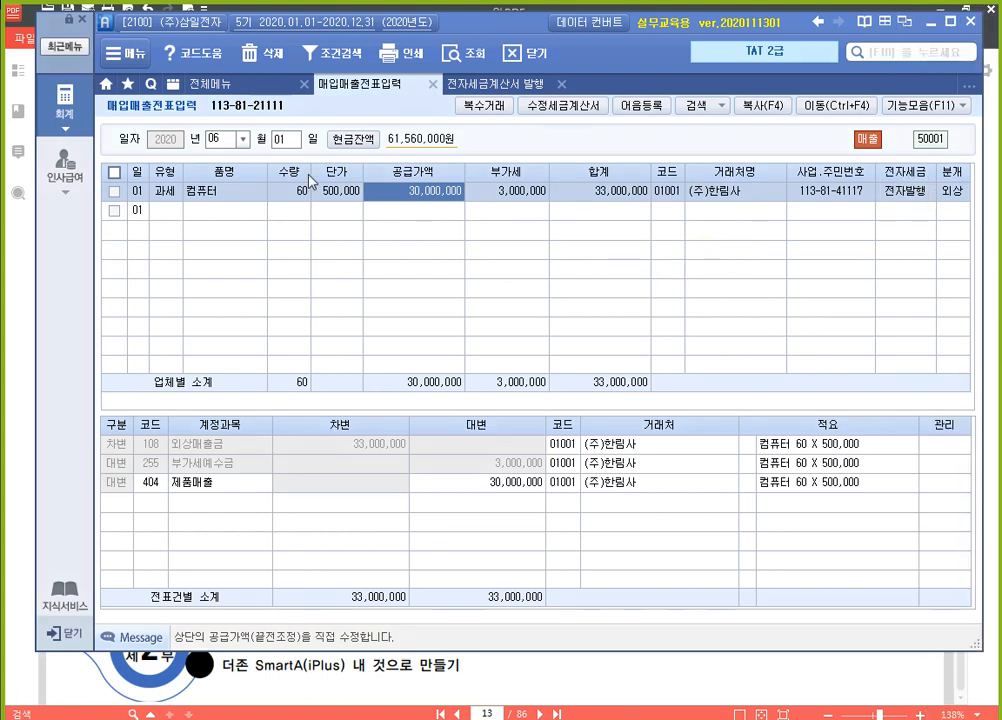
Start a revised tax invoice for the 1 June (주)한림사 sale with reason 1. 기재사항 착오·정정 and 착오항목 2. 작성년월일
{"action": "left_click", "coordinate": [561, 105]}
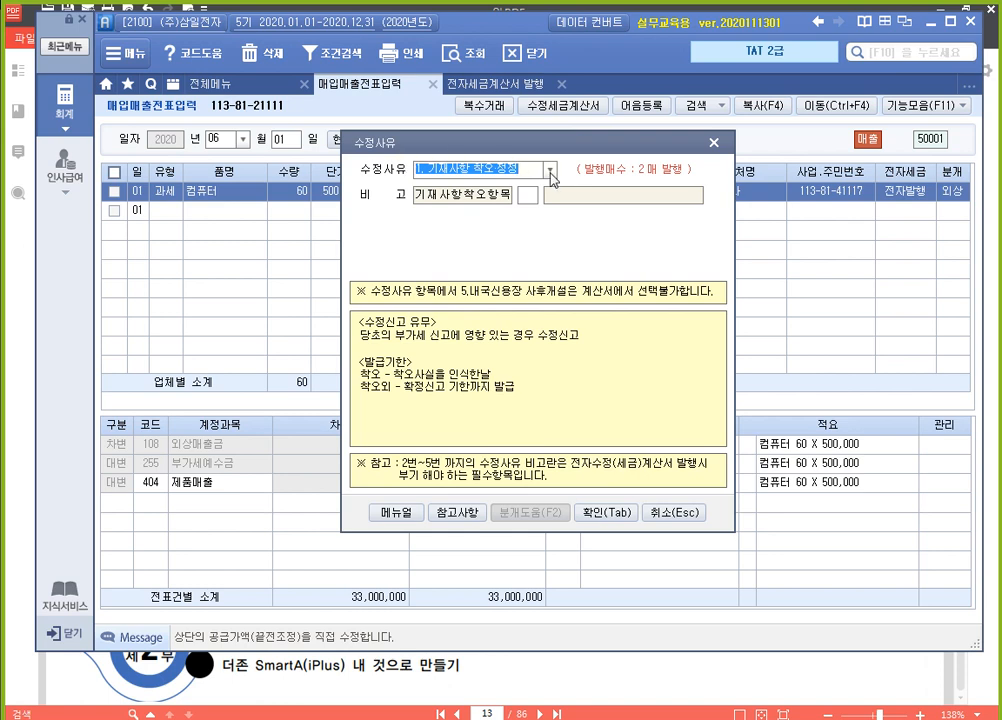
{"action": "left_click", "coordinate": [550, 172]}
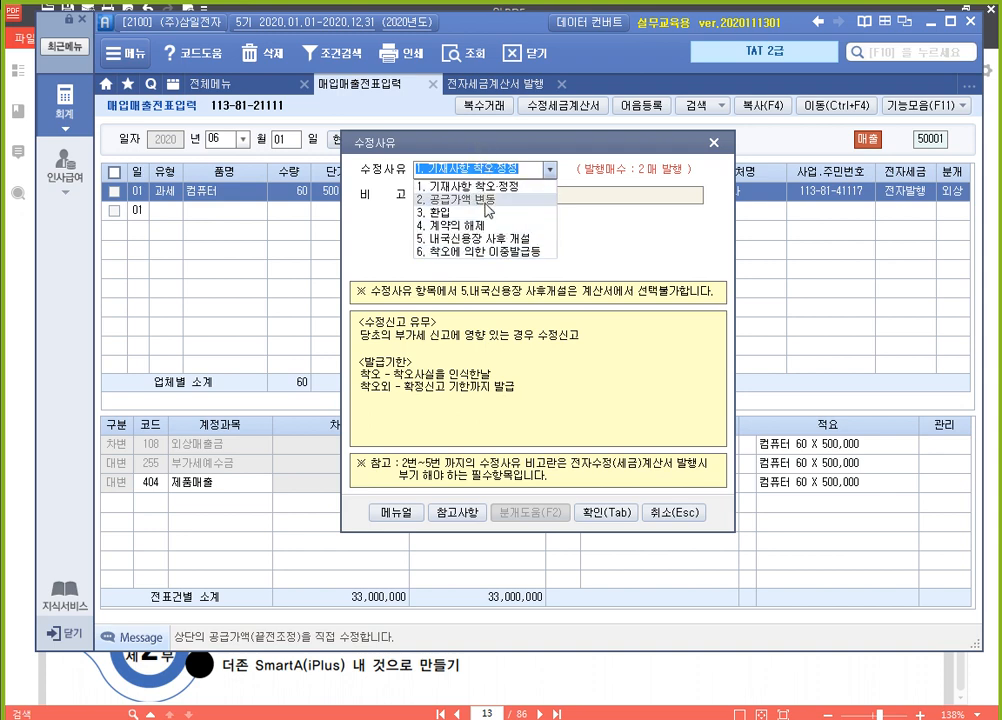
{"action": "left_click", "coordinate": [505, 187]}
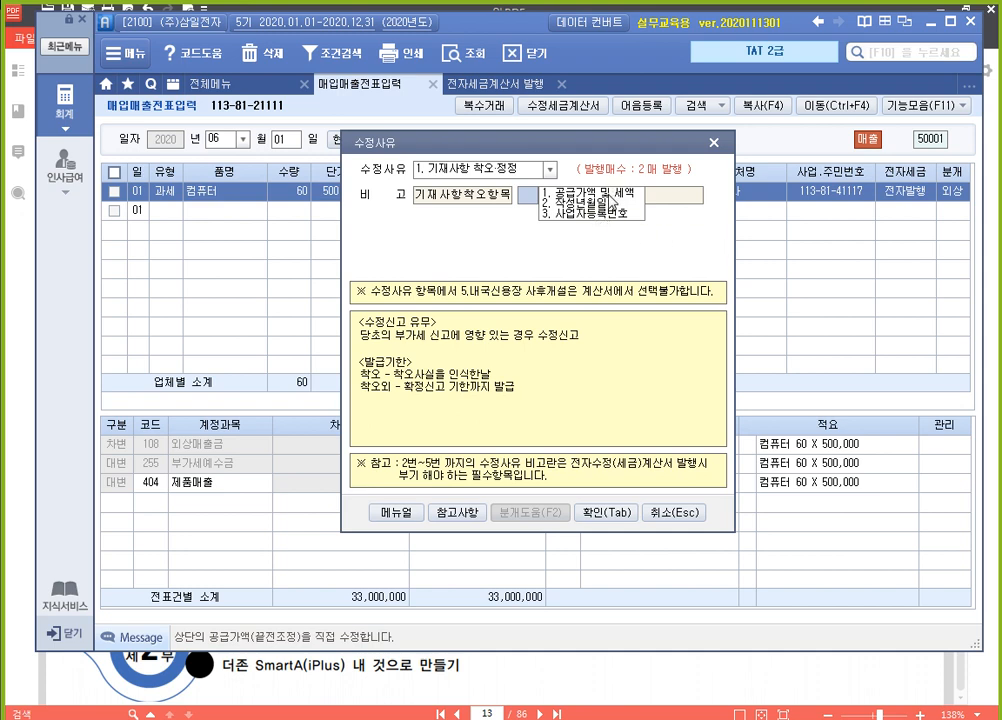
{"action": "left_click", "coordinate": [585, 191]}
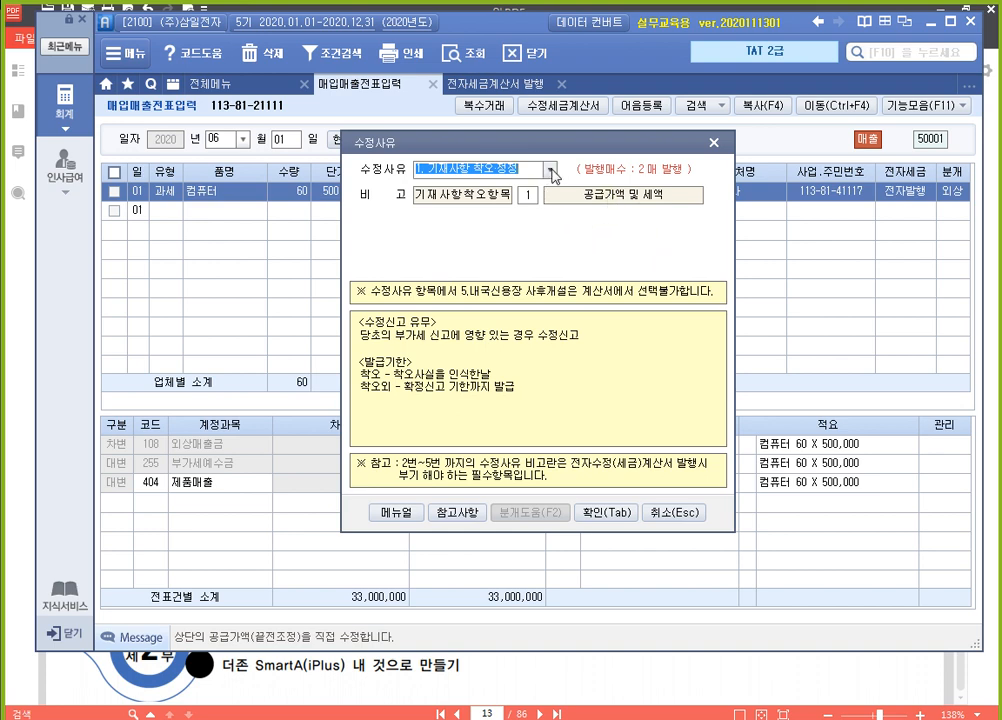
{"action": "left_click", "coordinate": [532, 200]}
{"action": "left_click", "coordinate": [608, 205]}
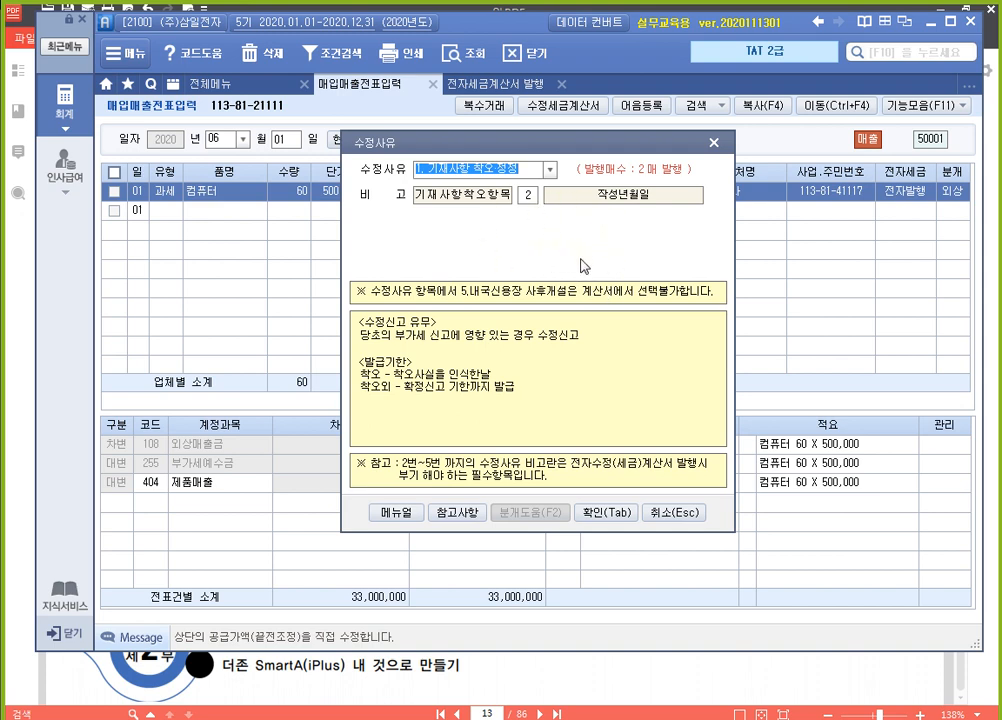
{"action": "left_click", "coordinate": [610, 515]}
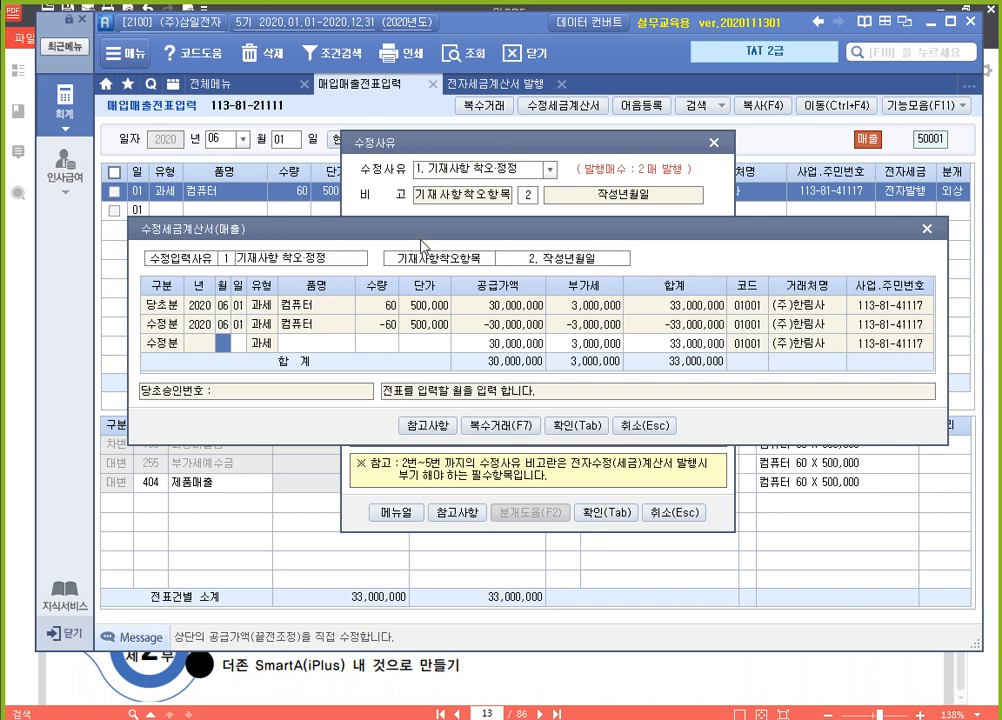
Enter the corrected line dated 06/10 with 컴퓨터, quantity 60 and unit price 500,000, and confirm the revised invoice
{"action": "left_click_drag", "start_coordinate": [334, 228], "coordinate": [326, 171]}
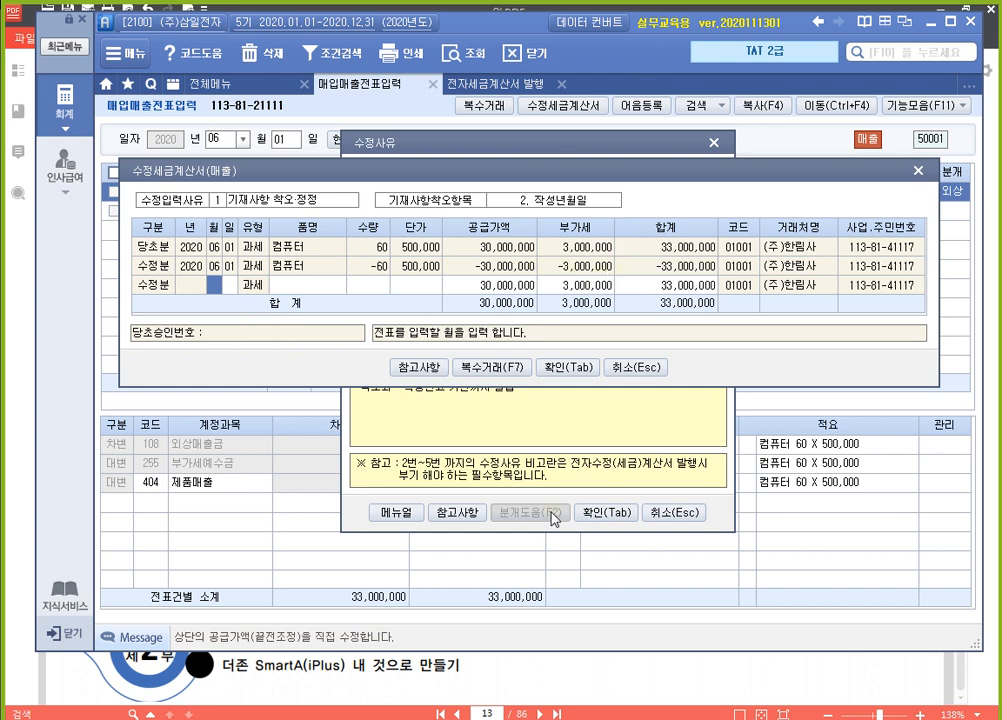
{"action": "type", "text": "06"}
{"action": "key", "text": "Return"}
{"action": "type", "text": "10"}
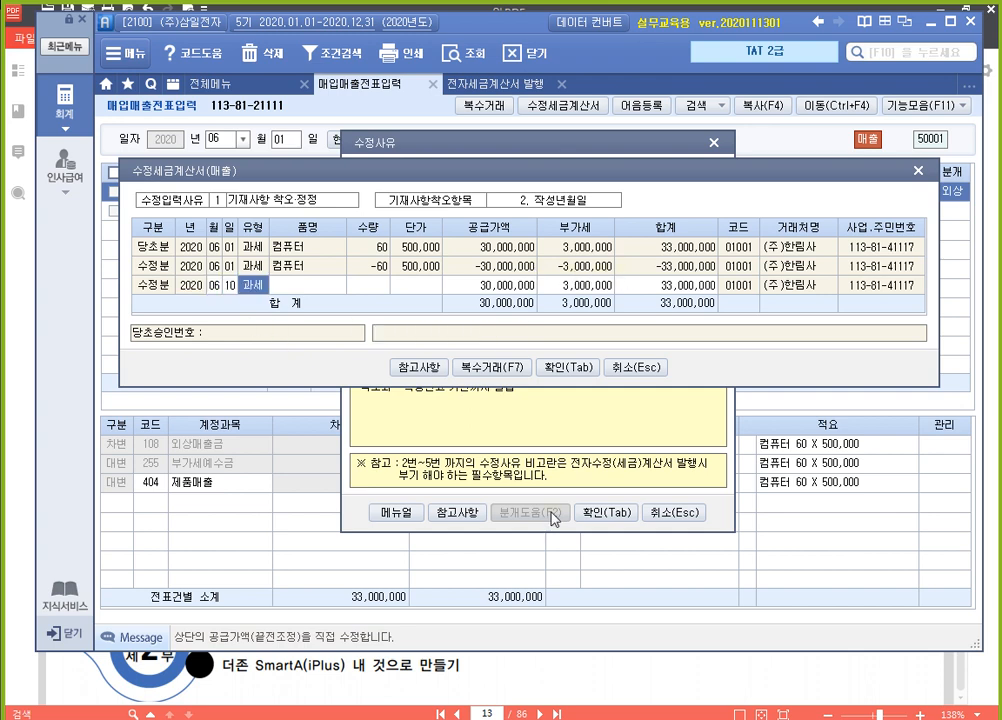
{"action": "key", "text": "Return"}
{"action": "type", "text": "60"}
{"action": "key", "text": "Return"}
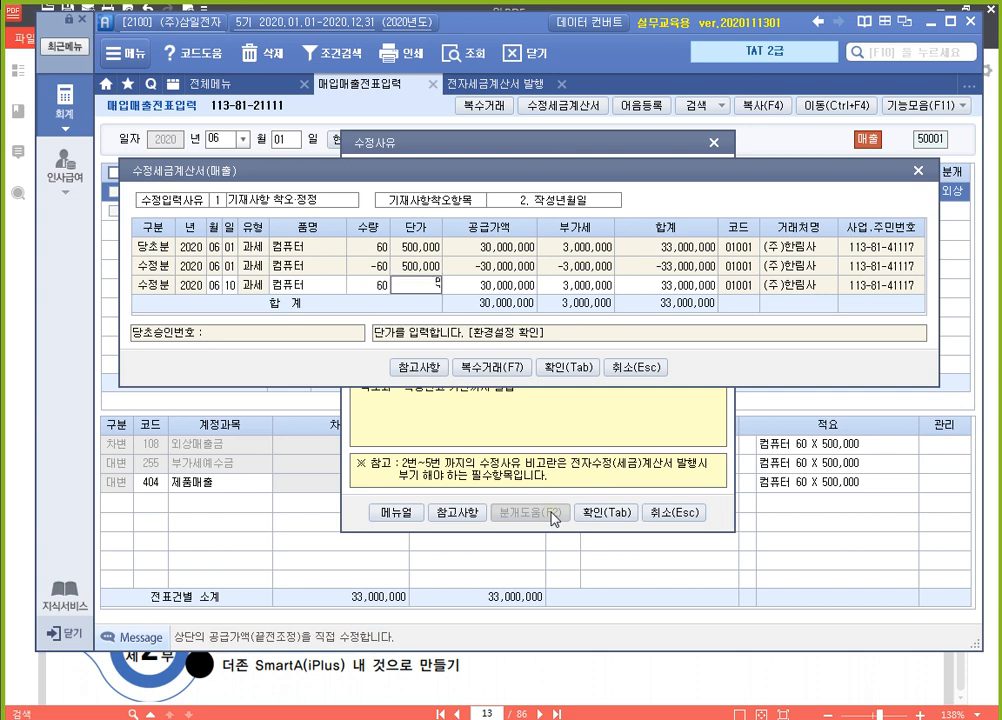
{"action": "type", "text": "5000000"}
{"action": "key", "text": "Return"}
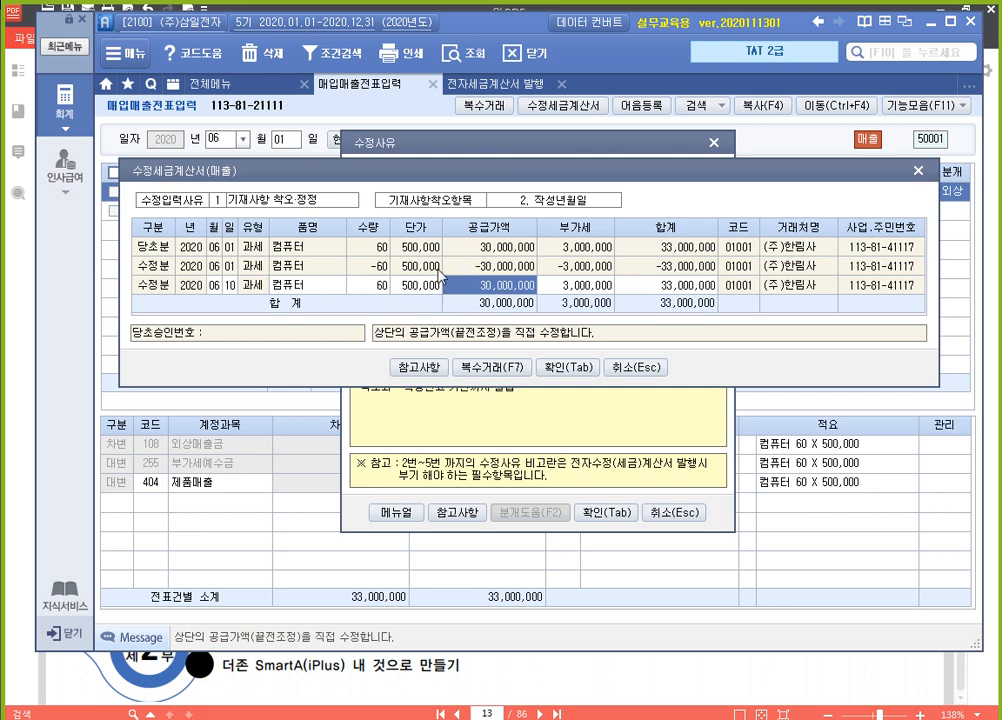
{"action": "left_click", "coordinate": [568, 367]}
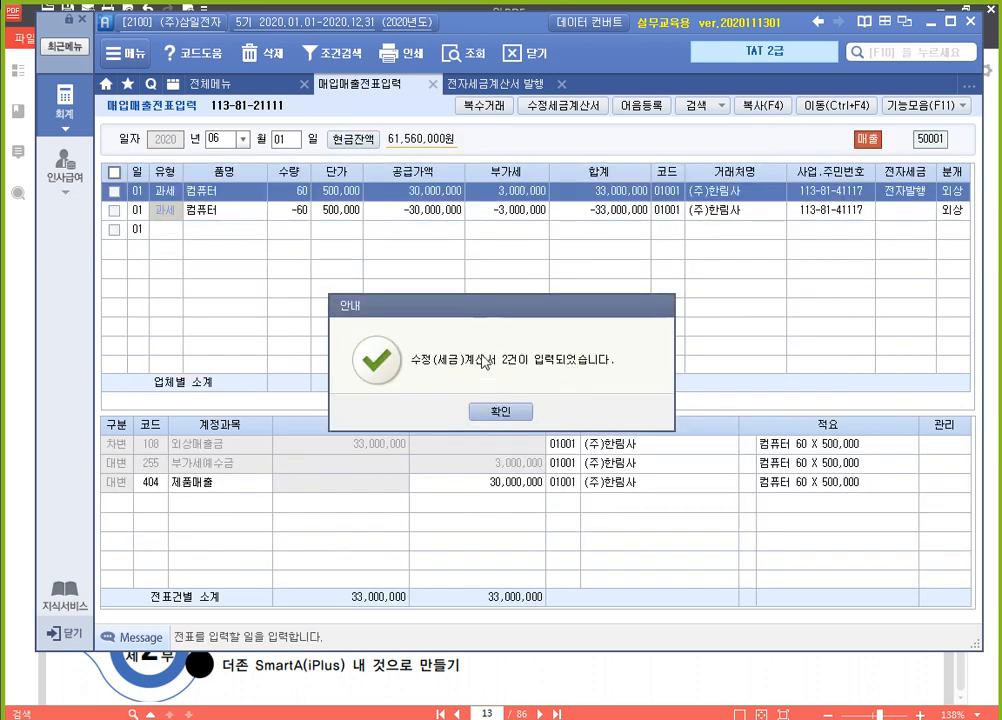
{"action": "left_click", "coordinate": [510, 412]}
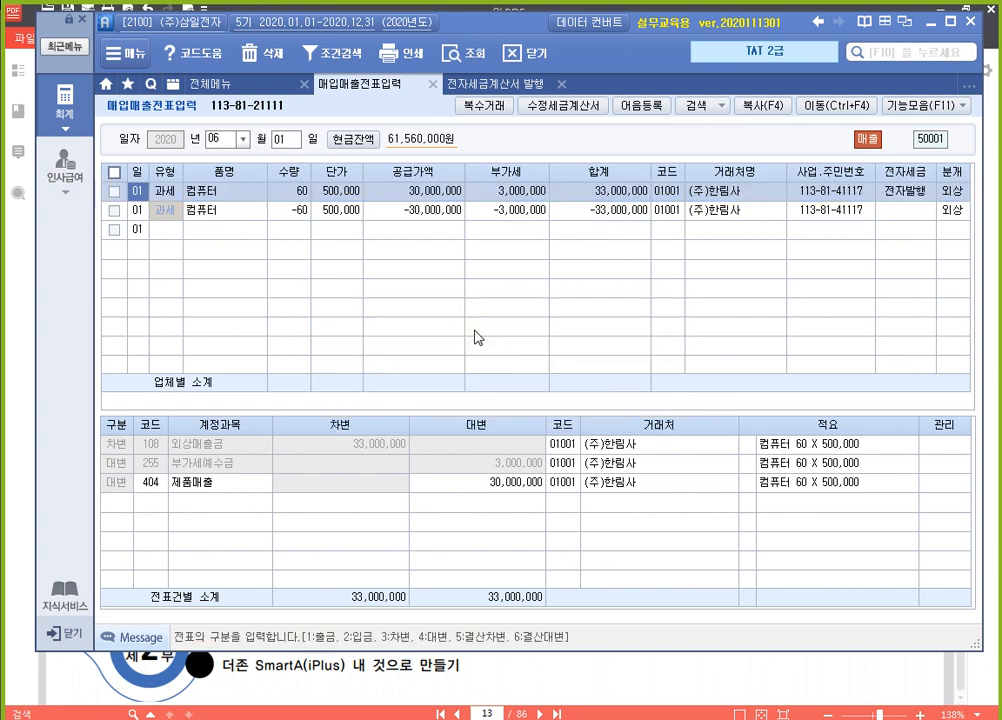
View the negative (주)한림사 slip of 1 June and the corrected slip of 10 June in 매입매출전표입력
{"action": "left_click", "coordinate": [434, 211]}
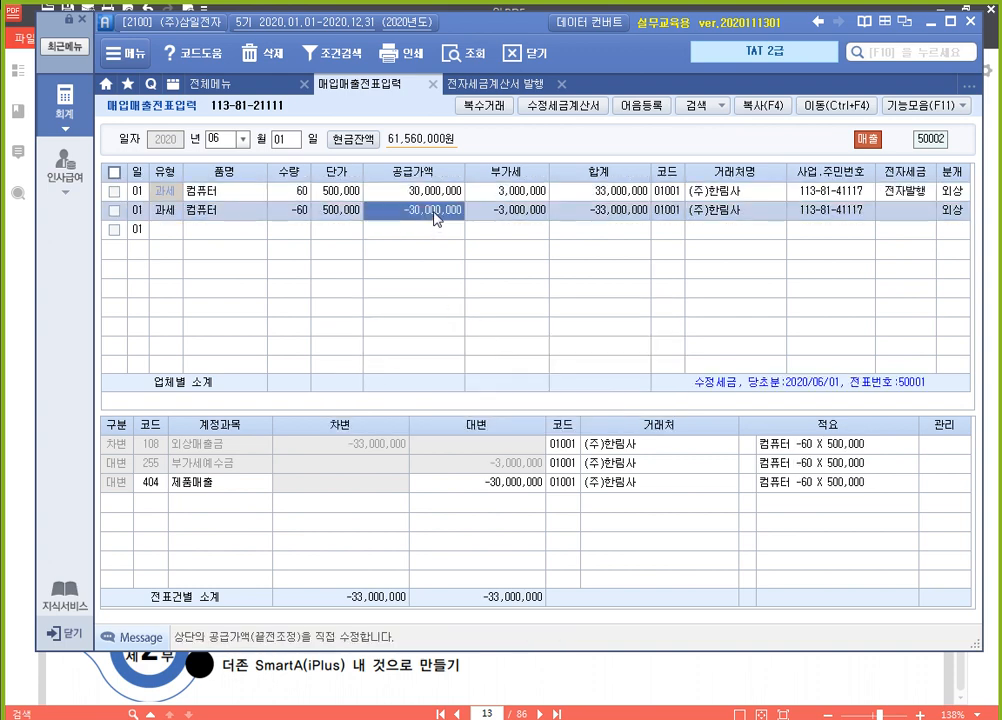
{"action": "left_click", "coordinate": [288, 143]}
{"action": "type", "text": "10"}
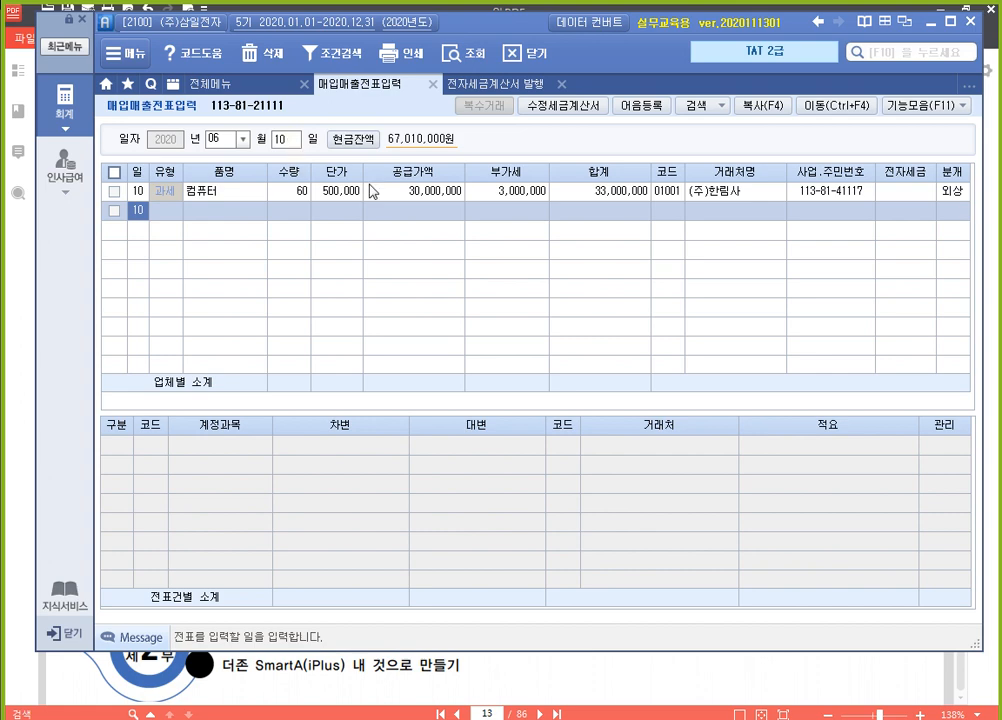
{"action": "key", "text": "Return"}
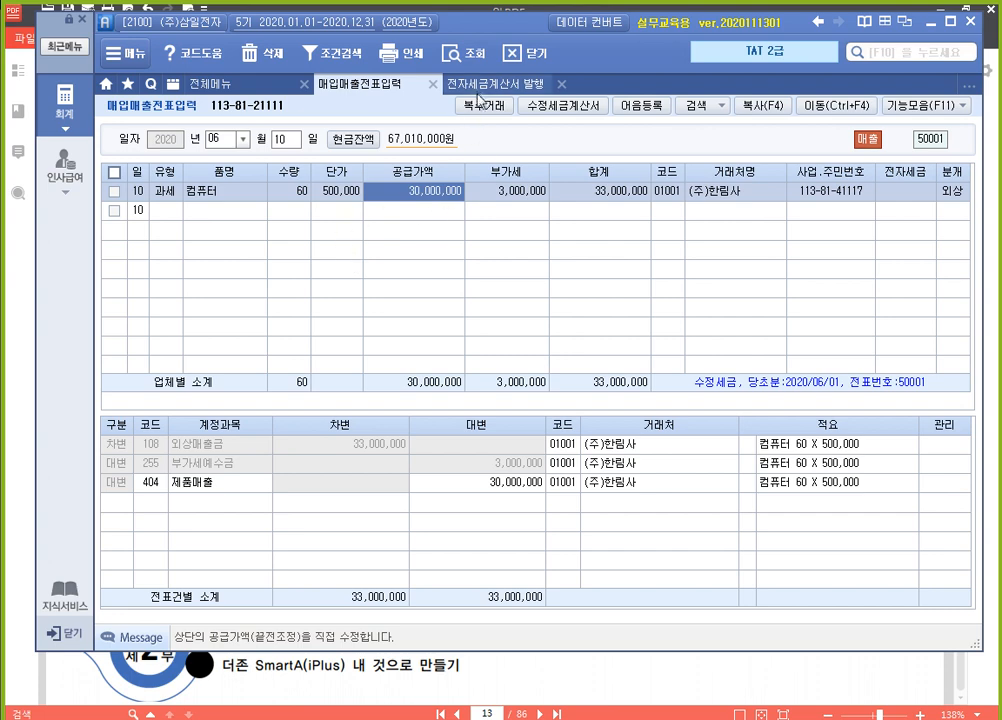
List the sales invoices from 2020-06-01 to 2020-06-10 for all customers in 전자세금계산서 발행
{"action": "left_click", "coordinate": [515, 84]}
{"action": "left_click", "coordinate": [247, 171]}
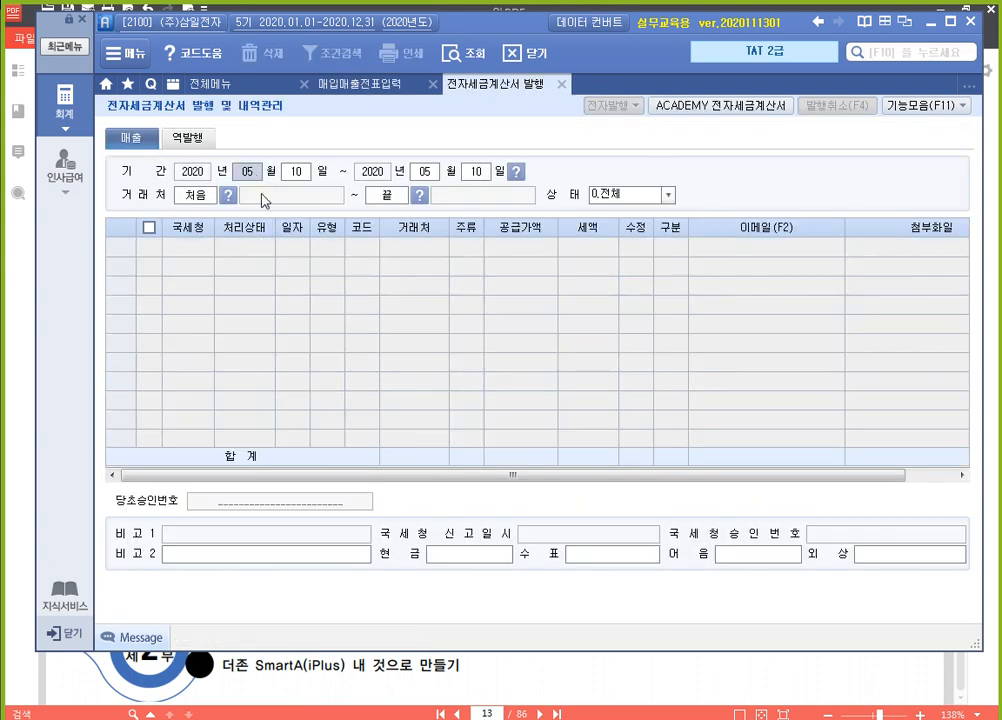
{"action": "type", "text": "060106"}
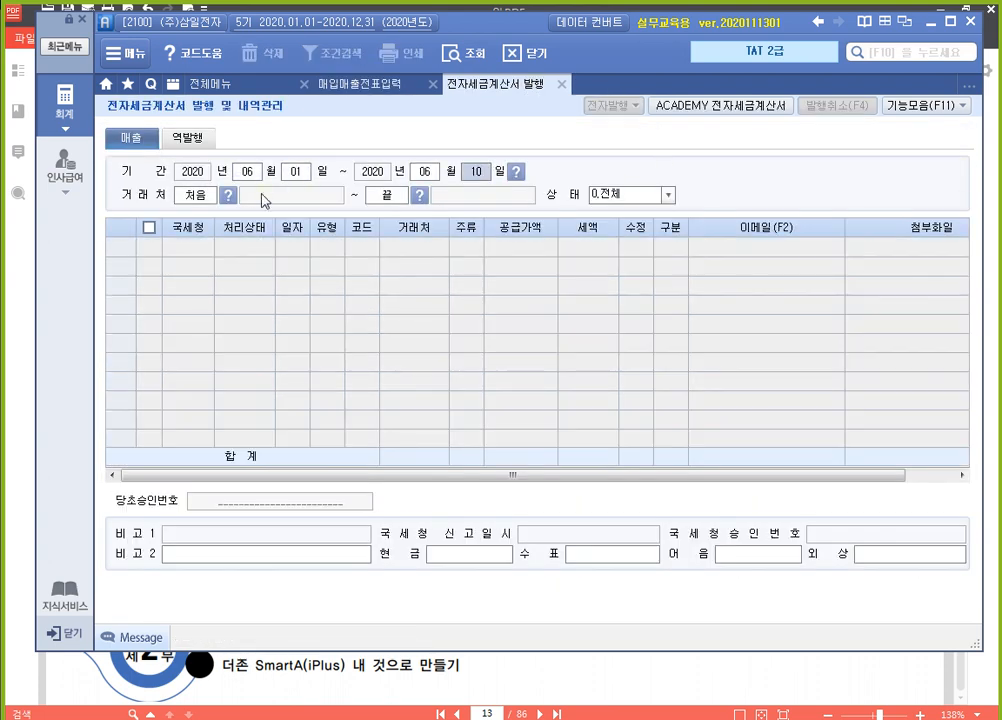
{"action": "key", "text": "Return"}
{"action": "key", "text": "Return"}
{"action": "key", "text": "Return"}
{"action": "key", "text": "Return"}
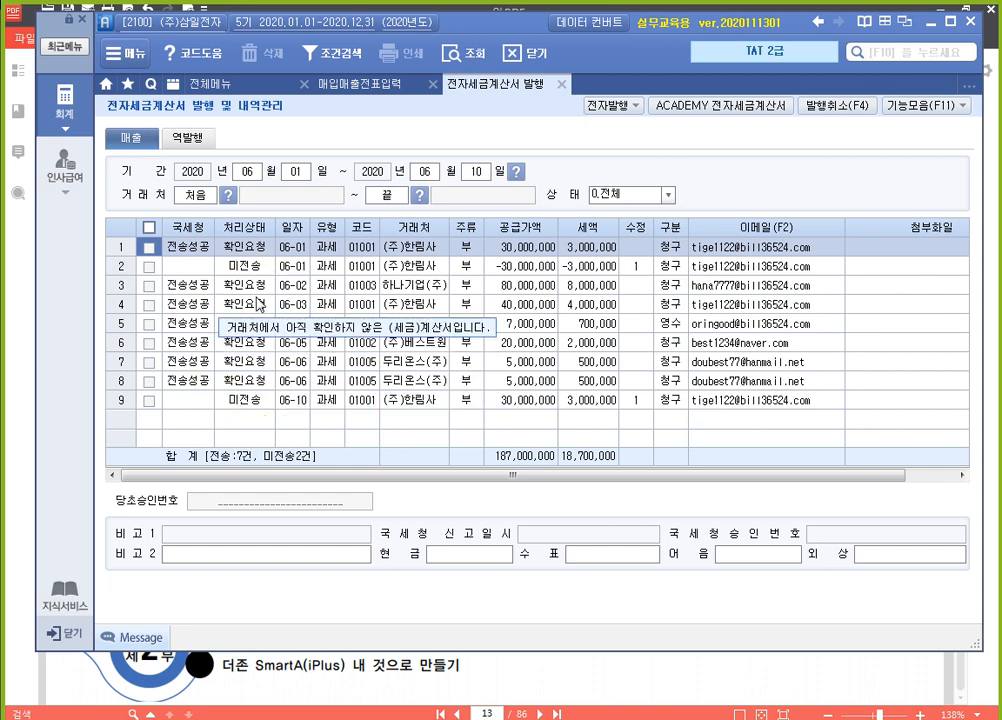
Select the unsent (주)한림사 revised invoices of 06-01 and 06-10, review both previews, and issue them electronically
{"action": "left_click", "coordinate": [150, 268]}
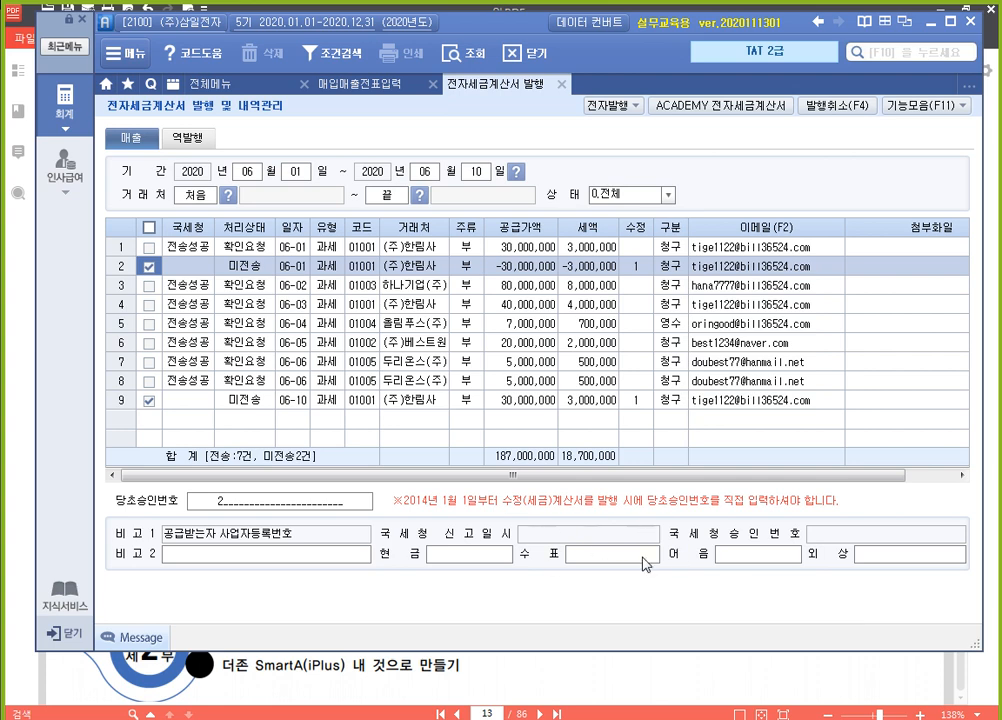
{"action": "left_click", "coordinate": [610, 105]}
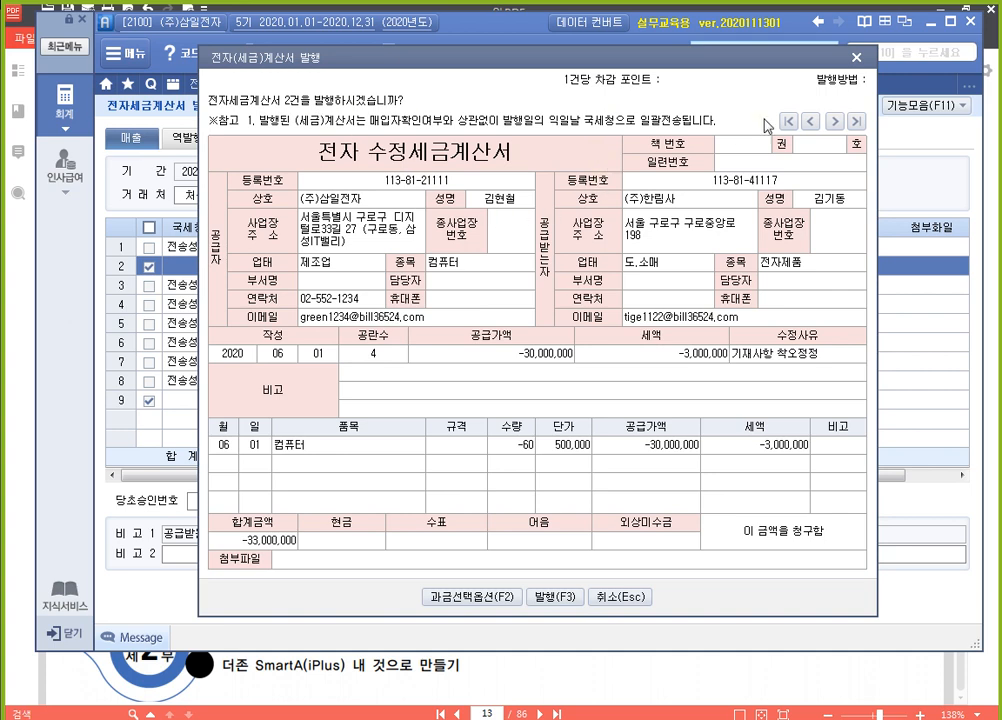
{"action": "left_click", "coordinate": [835, 122]}
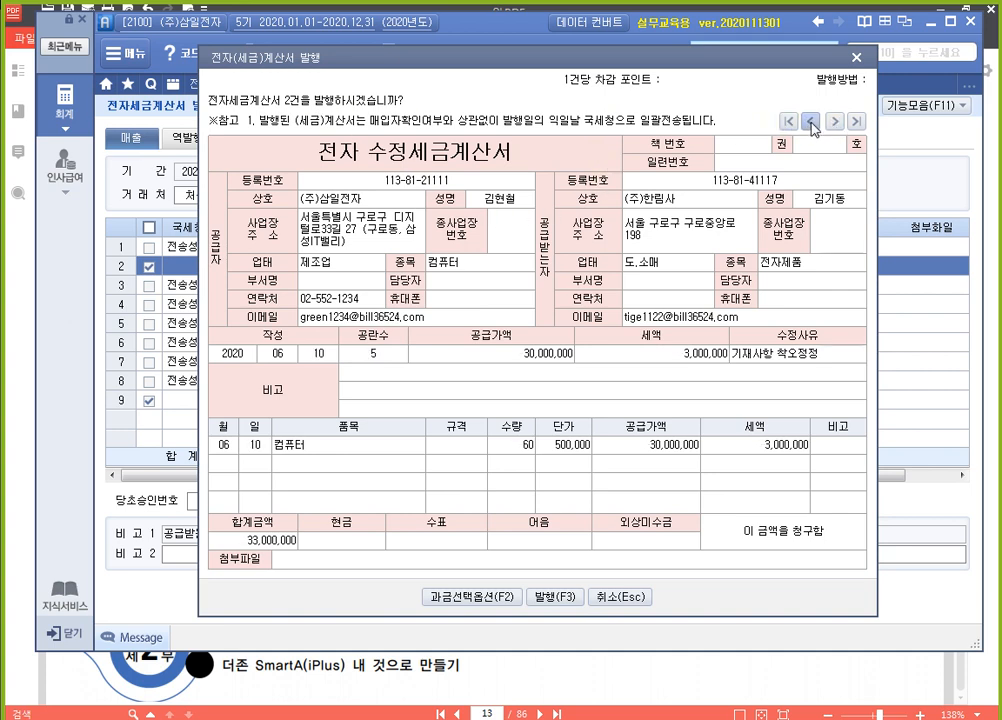
{"action": "left_click", "coordinate": [835, 122]}
{"action": "left_click", "coordinate": [835, 122]}
{"action": "left_click", "coordinate": [811, 122]}
{"action": "left_click", "coordinate": [835, 122]}
{"action": "left_click", "coordinate": [811, 122]}
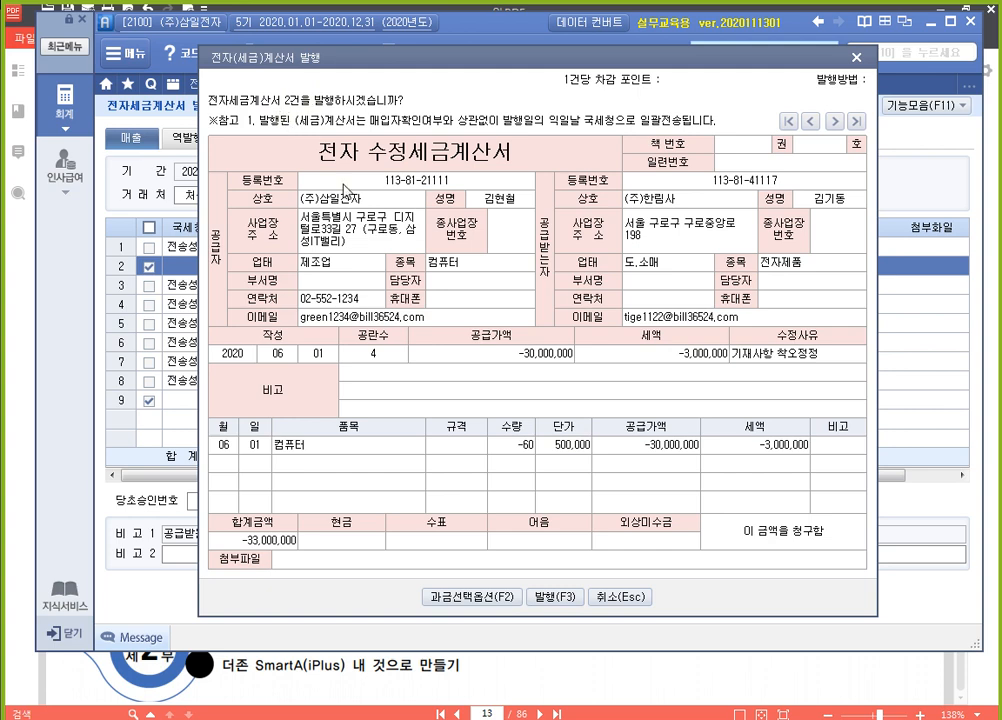
{"action": "left_click", "coordinate": [569, 605]}
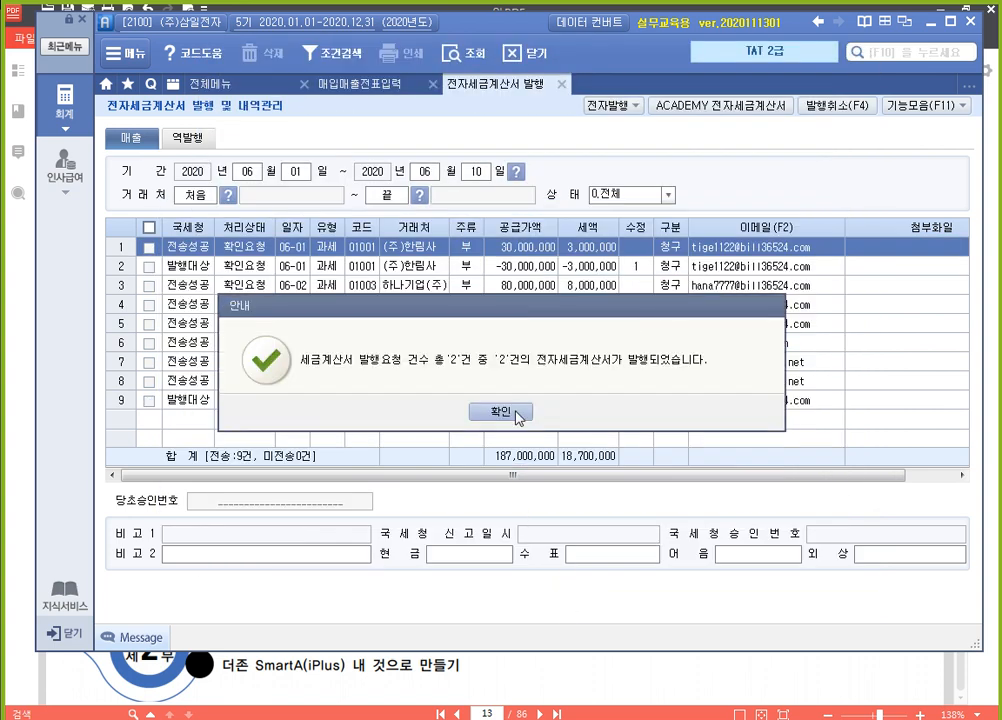
{"action": "left_click", "coordinate": [510, 413]}
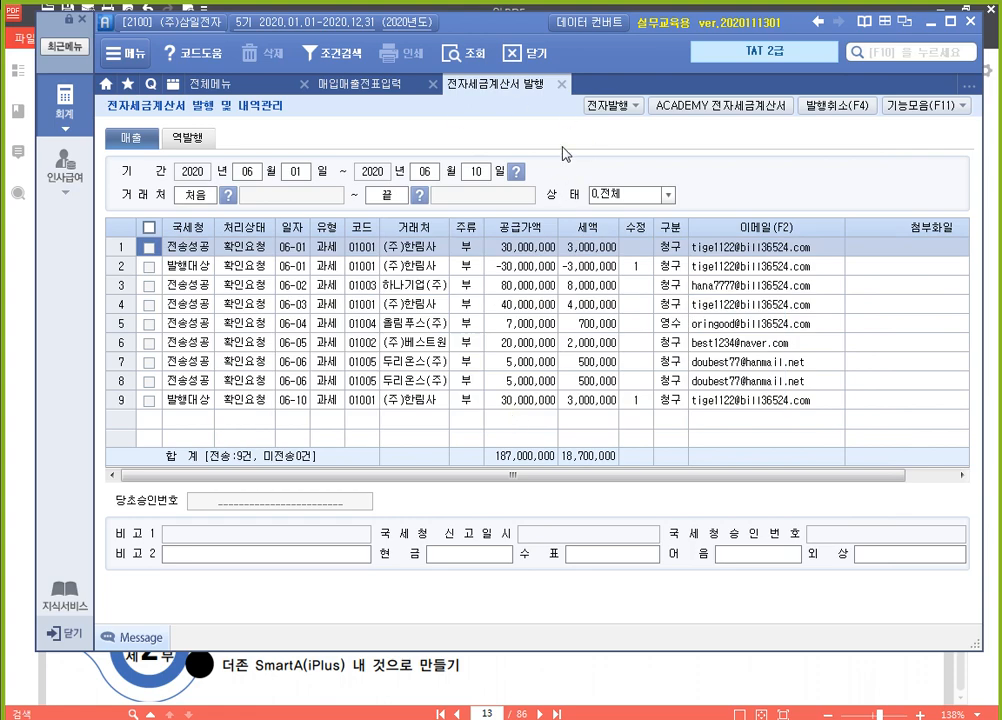
Log in to the ACADEMY 전자세금계산서 site with the prefilled account and list the sales invoices
{"action": "left_click", "coordinate": [745, 106]}
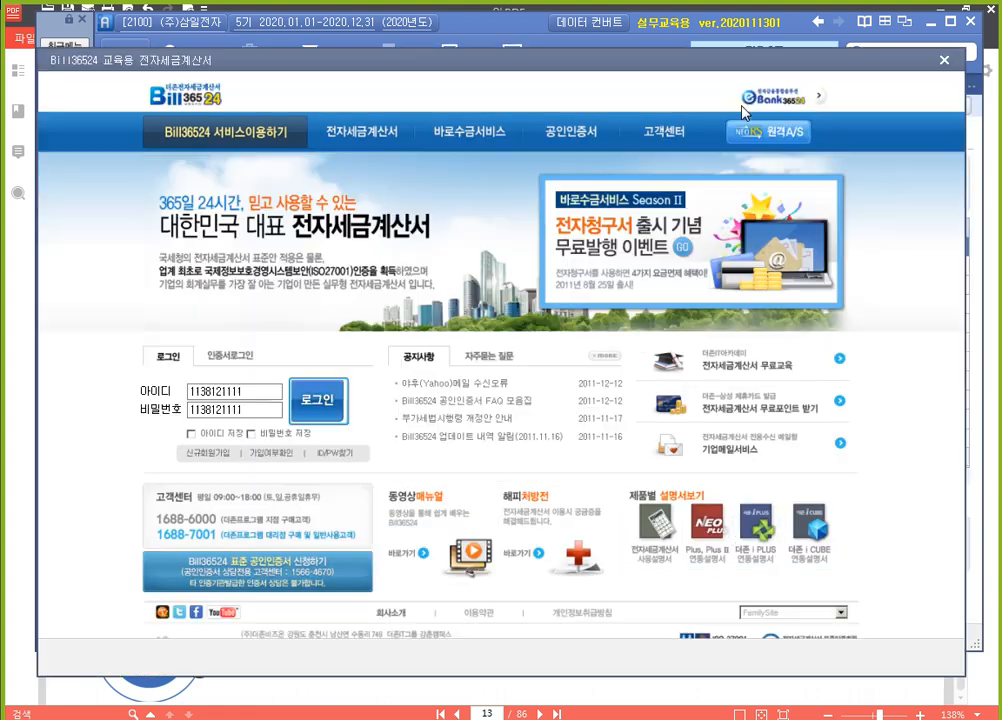
{"action": "left_click", "coordinate": [338, 406]}
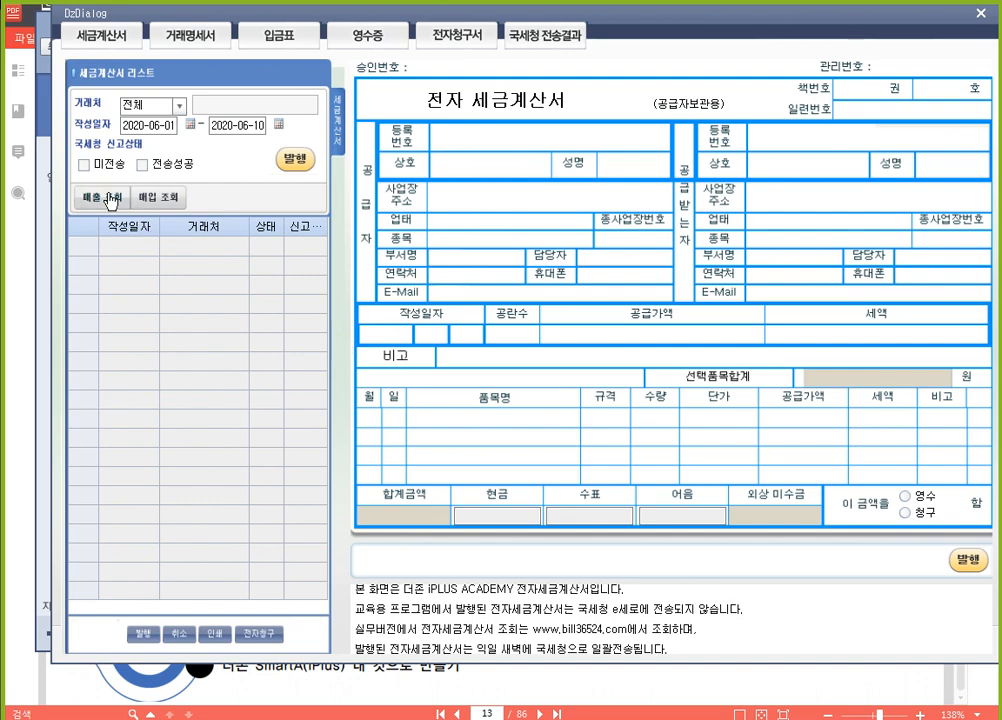
{"action": "left_click", "coordinate": [112, 197]}
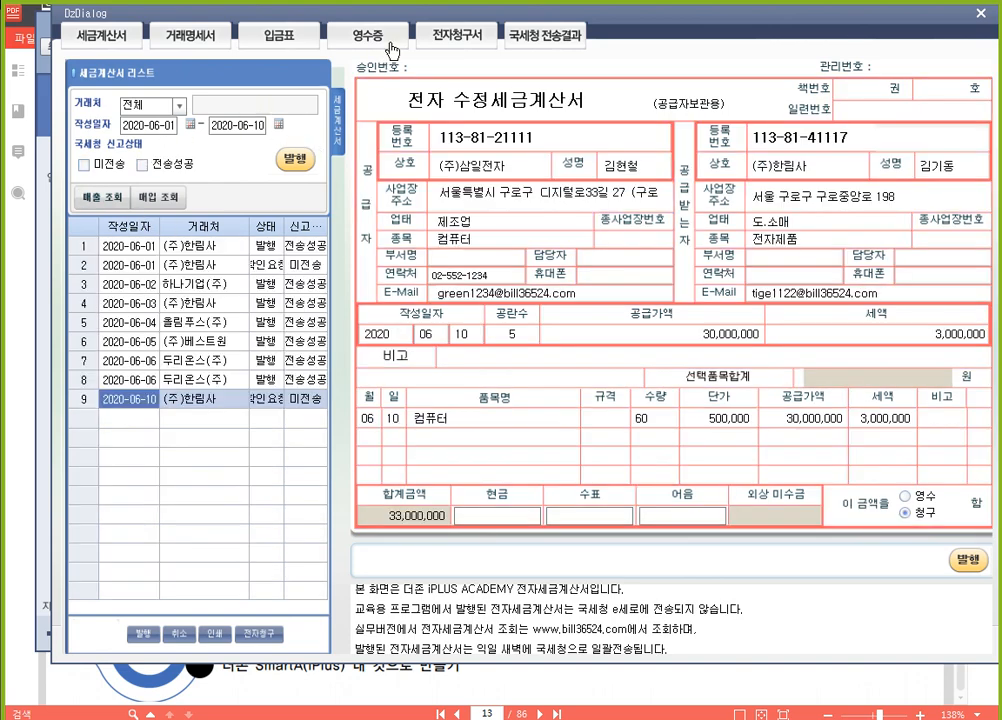
{"action": "left_click_drag", "start_coordinate": [420, 18], "coordinate": [442, 263]}
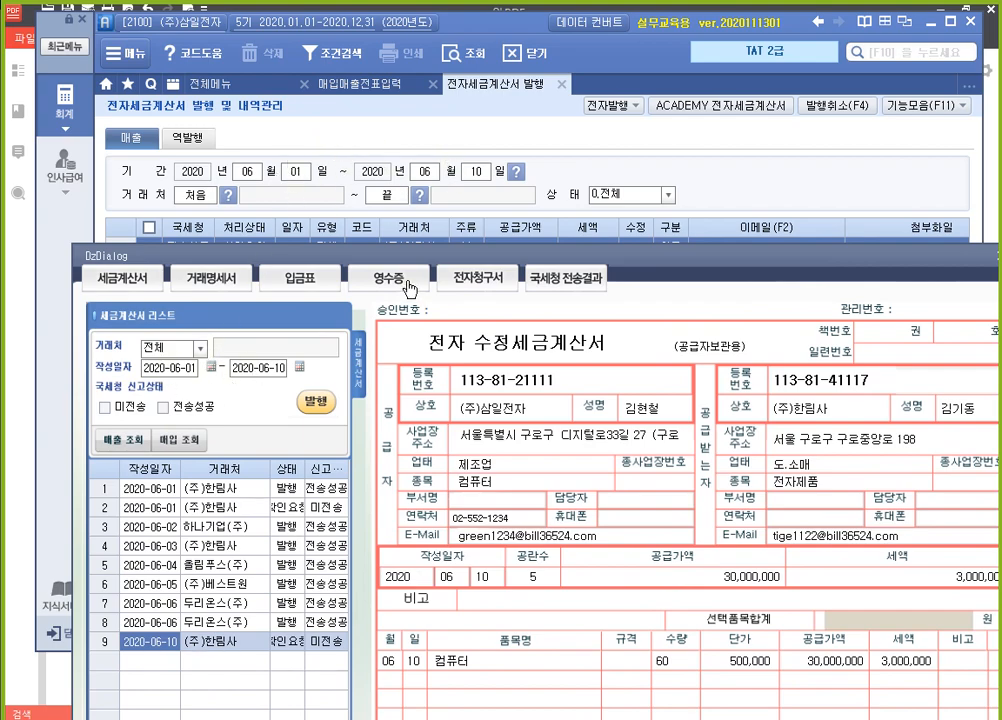
{"action": "left_click_drag", "start_coordinate": [420, 259], "coordinate": [382, 25]}
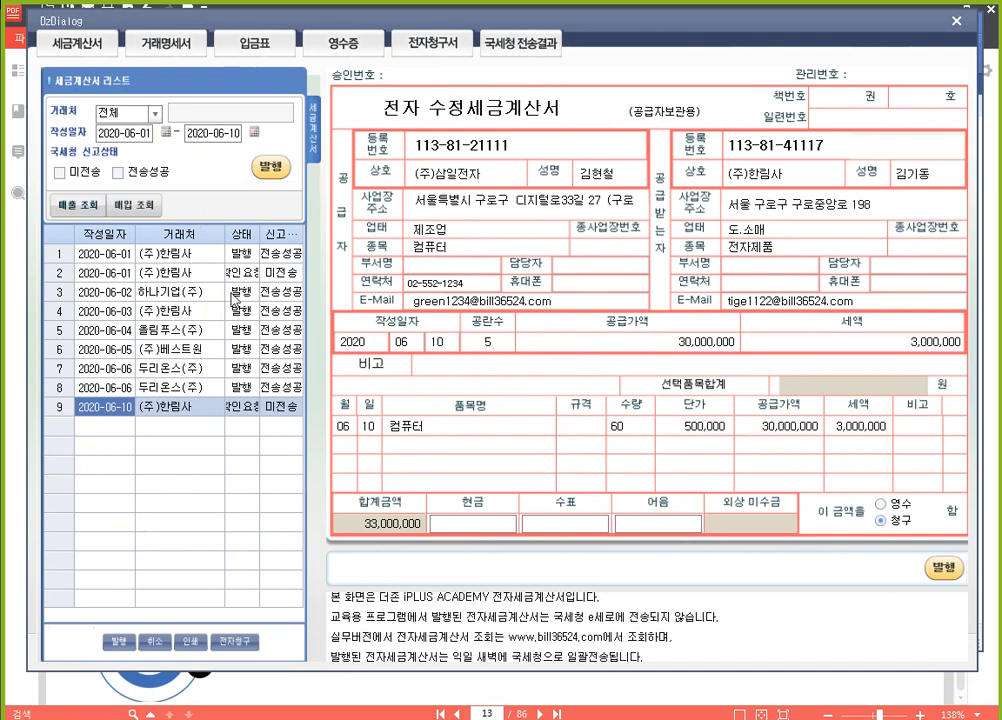
Issue the two untransmitted (주)한림사 revised invoices of 2020-06-01 and 2020-06-10 on the ACADEMY site, and close the site
{"action": "left_click", "coordinate": [187, 279]}
{"action": "left_click", "coordinate": [199, 408]}
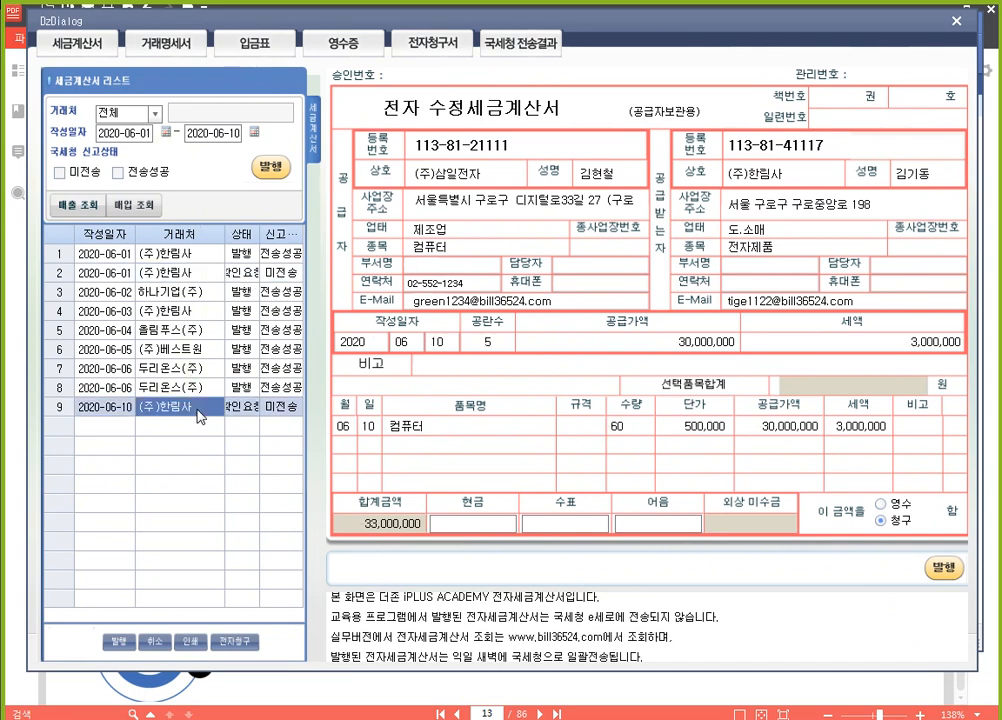
{"action": "left_click", "coordinate": [160, 272]}
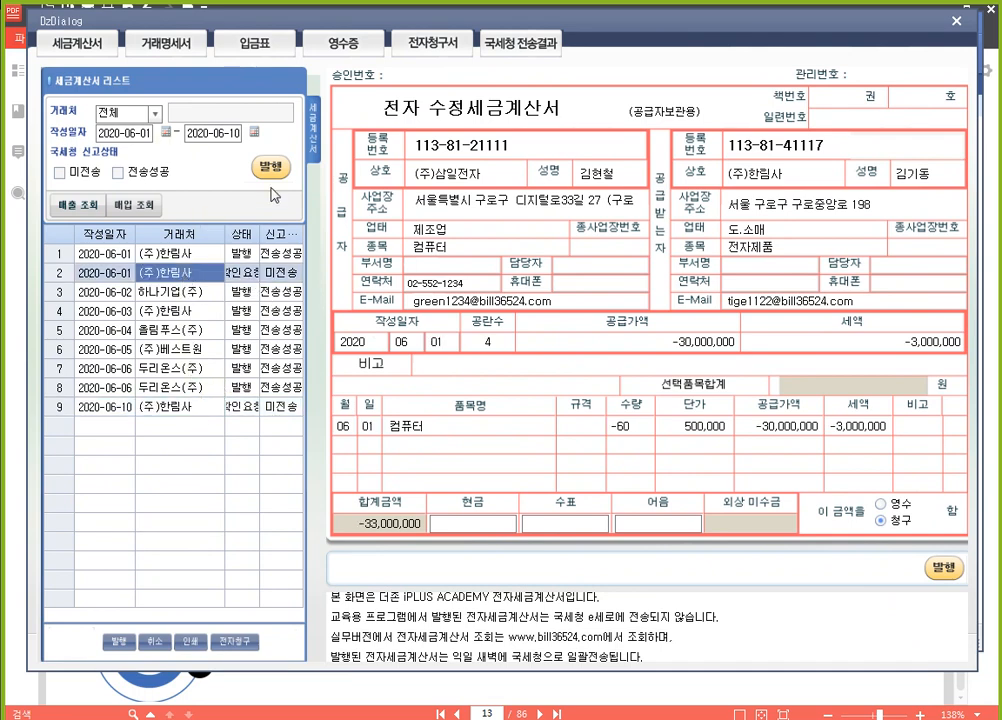
{"action": "left_click", "coordinate": [270, 168]}
{"action": "key", "text": "Return"}
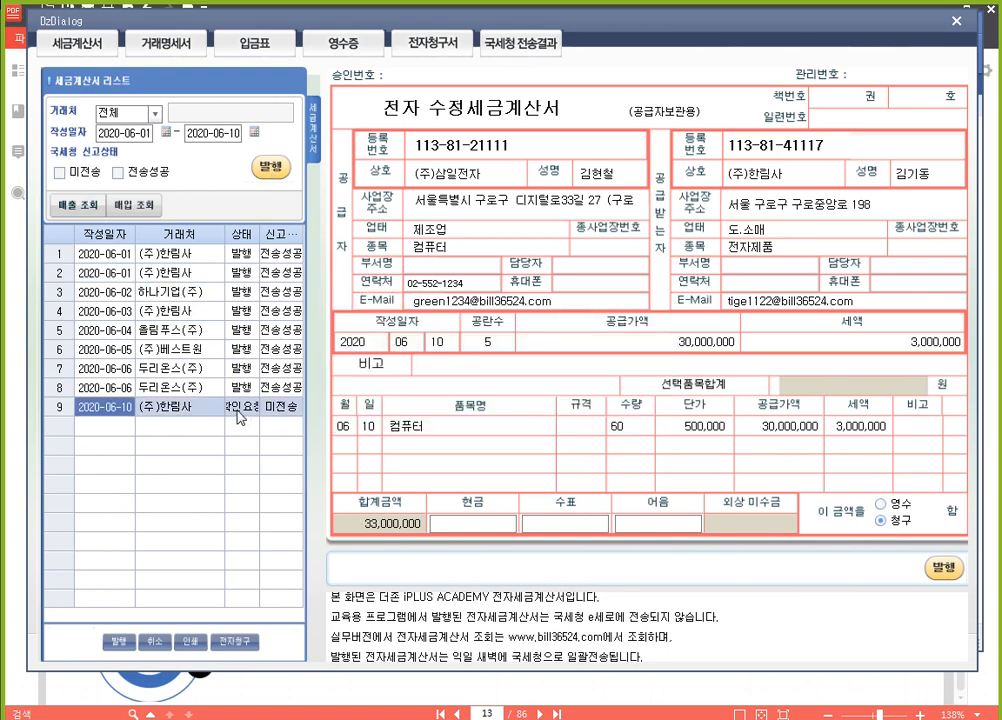
{"action": "left_click", "coordinate": [270, 168]}
{"action": "left_click", "coordinate": [505, 412]}
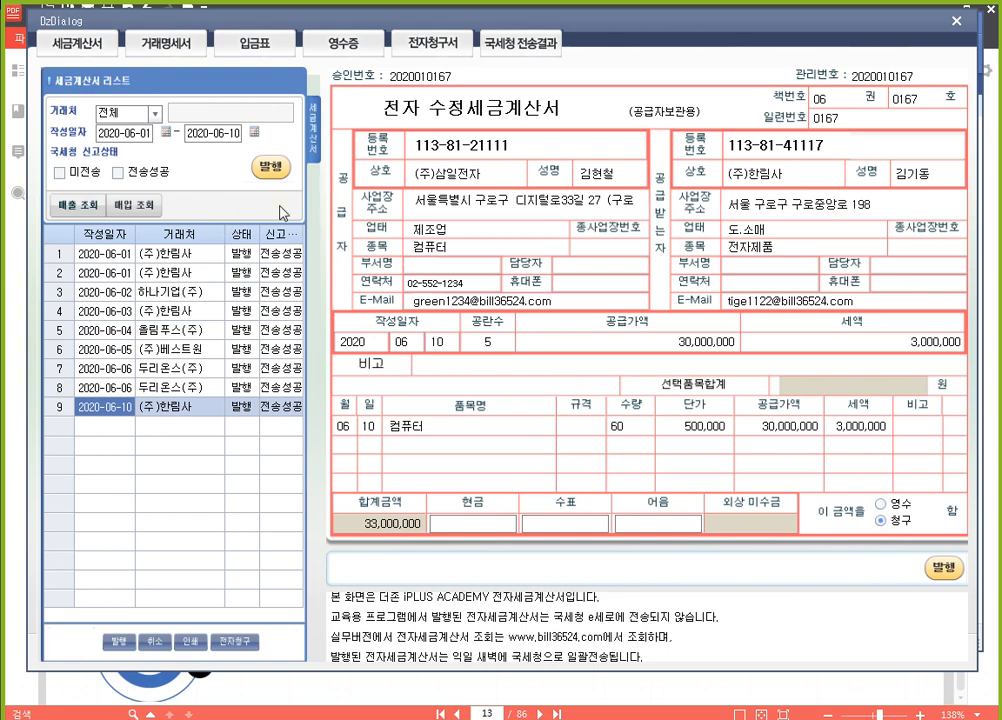
{"action": "left_click", "coordinate": [957, 25]}
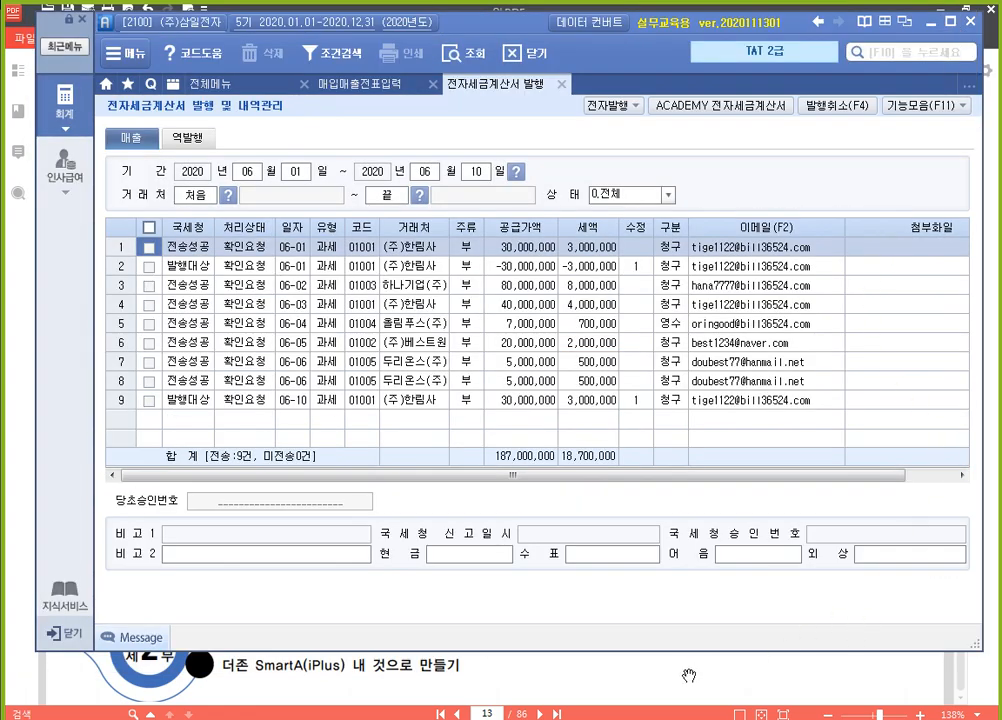
Switch to the textbook in 알PDF and go to the instructions for revision reason 2. 공급가액 변동
{"action": "left_click", "coordinate": [719, 667]}
{"action": "scroll", "coordinate": [540, 400], "scroll_direction": "down", "scroll_amount": 10}
{"action": "scroll", "coordinate": [549, 350], "scroll_direction": "down", "scroll_amount": 6}
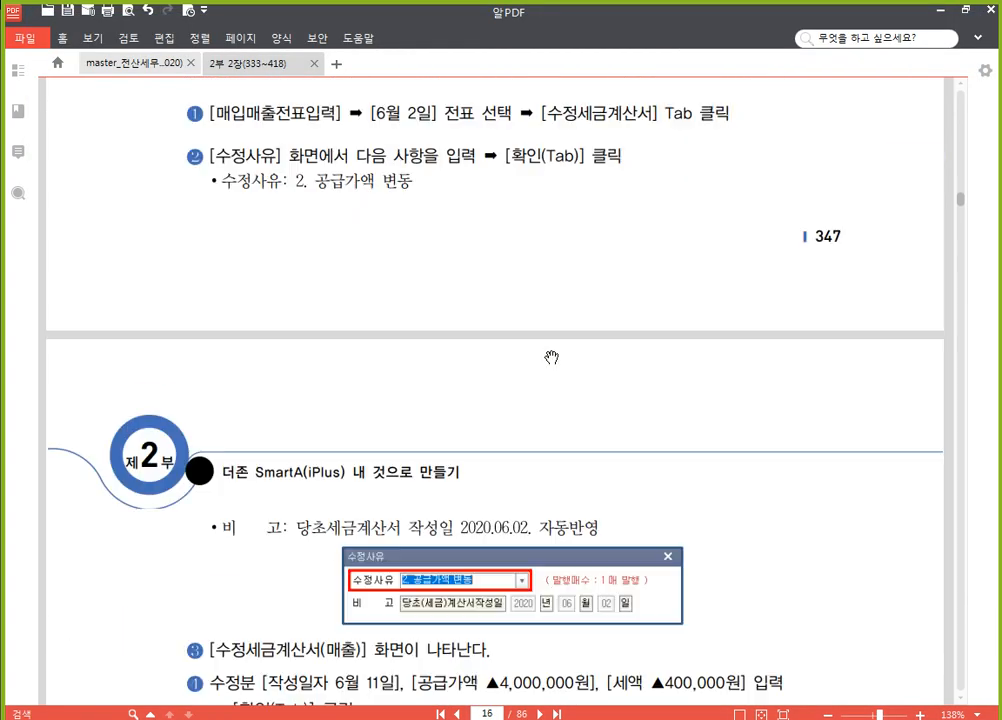
Read the textbook's June 2 assignment on the 공급가액 변동 revision for 하나기업(주), and switch back to SmartA
{"action": "scroll", "coordinate": [552, 358], "scroll_direction": "up", "scroll_amount": 3}
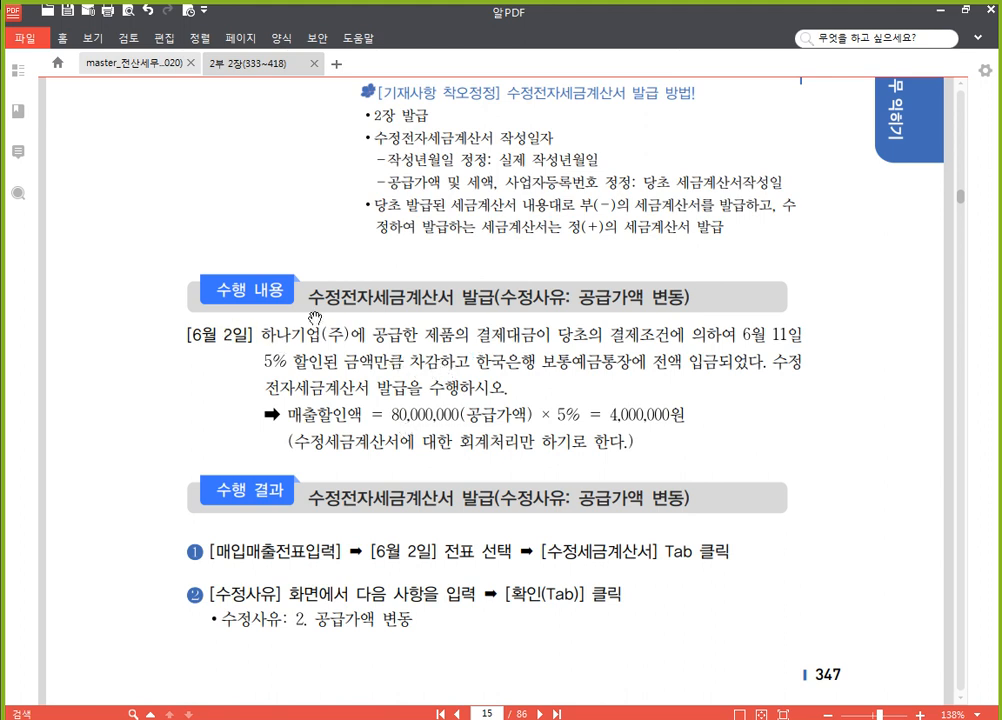
{"action": "left_click_drag", "start_coordinate": [767, 334], "coordinate": [742, 334]}
{"action": "left_click", "coordinate": [223, 330]}
{"action": "left_click", "coordinate": [450, 714]}
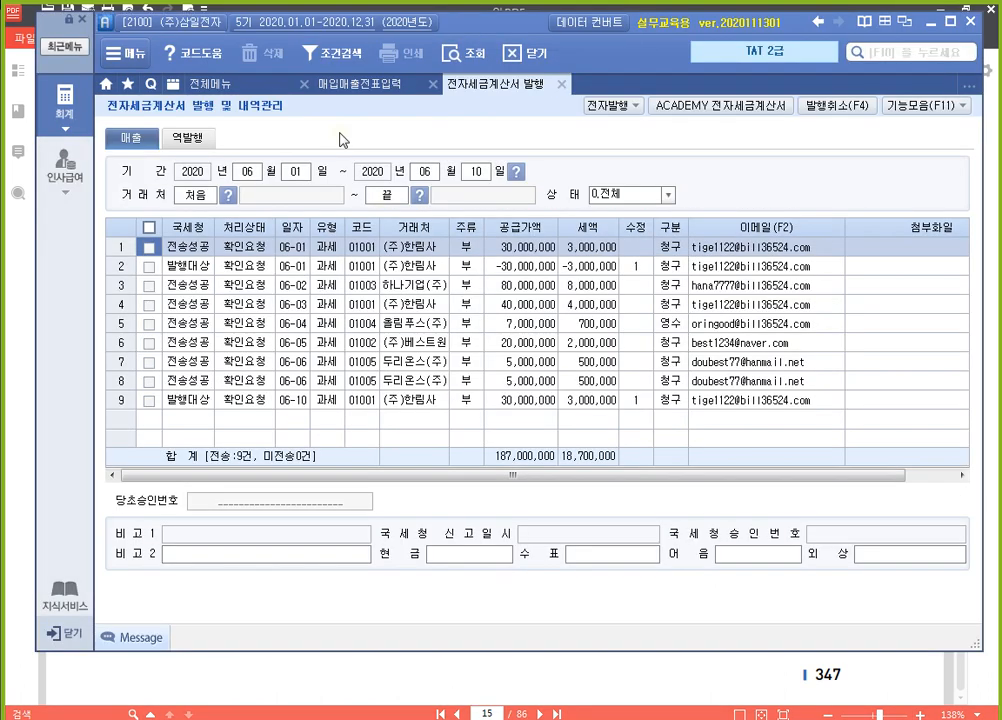
In 매입매출전표입력, list the vouchers of June 2 and select the 하나기업(주) 노트북 sale
{"action": "left_click", "coordinate": [376, 85]}
{"action": "left_click", "coordinate": [293, 141]}
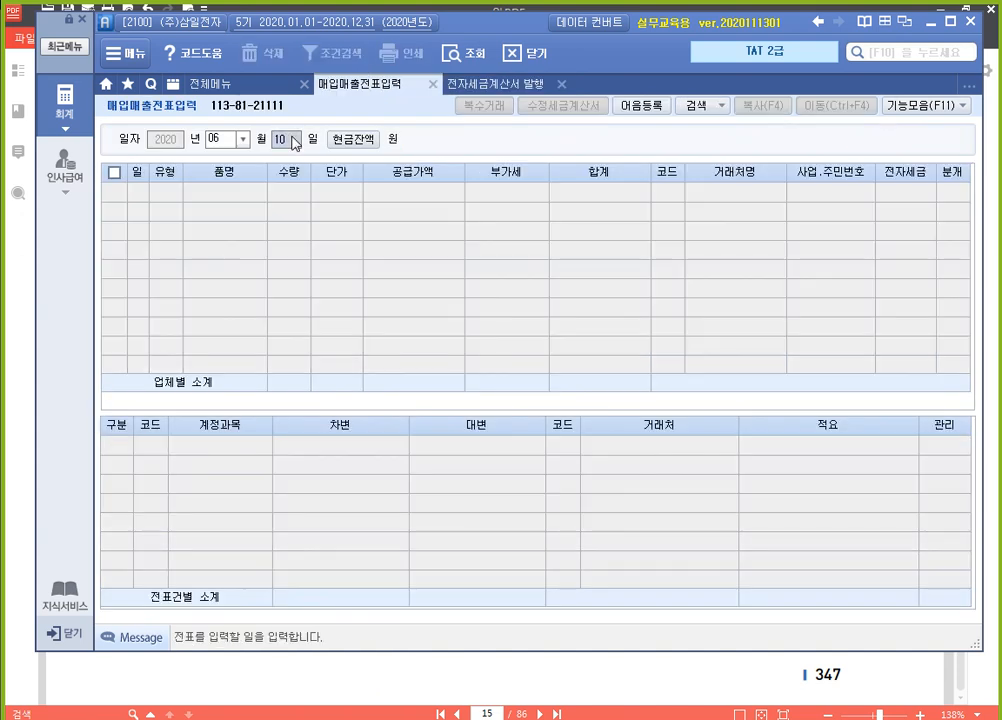
{"action": "type", "text": "02"}
{"action": "key", "text": "Return"}
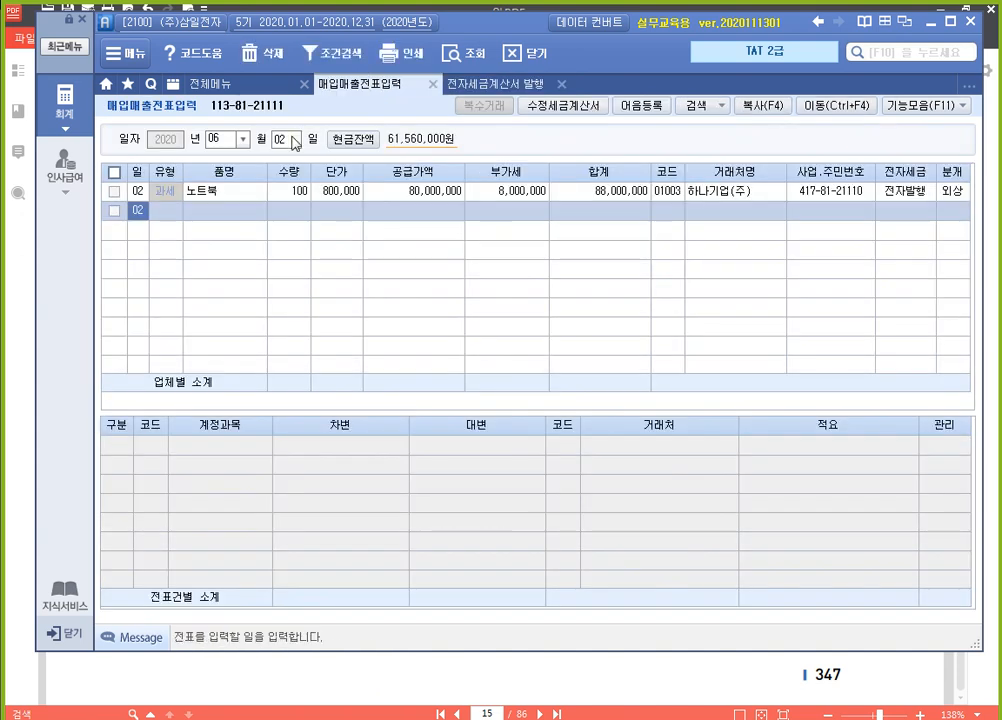
{"action": "left_click", "coordinate": [413, 193]}
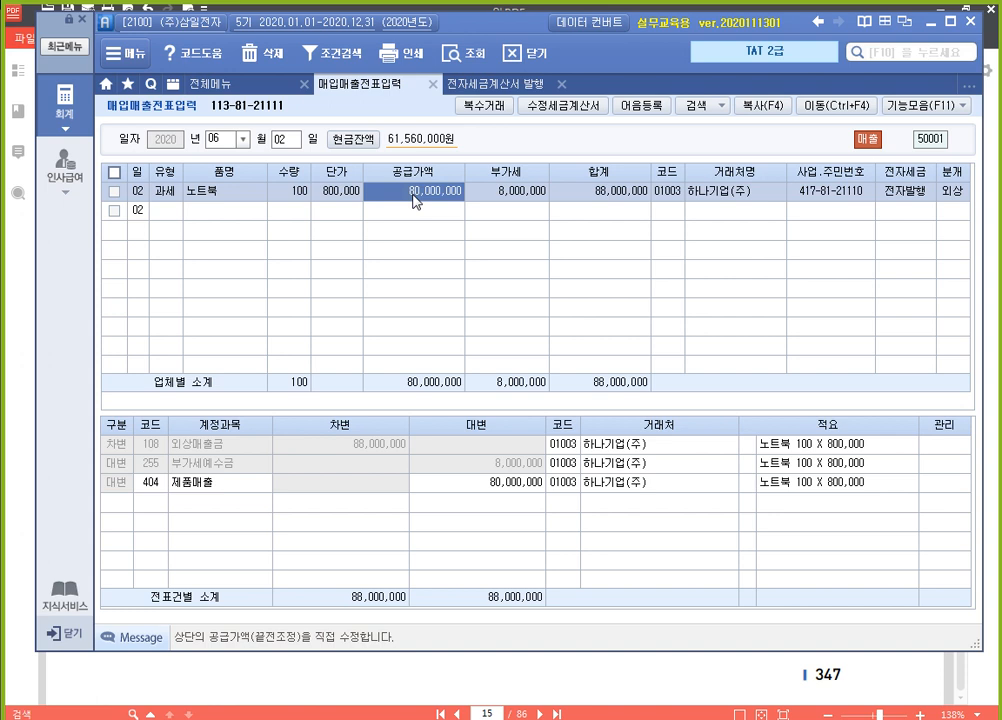
Start a 수정세금계산서 for the selected sale with revision reason 2. 공급가액 변동
{"action": "left_click", "coordinate": [578, 115]}
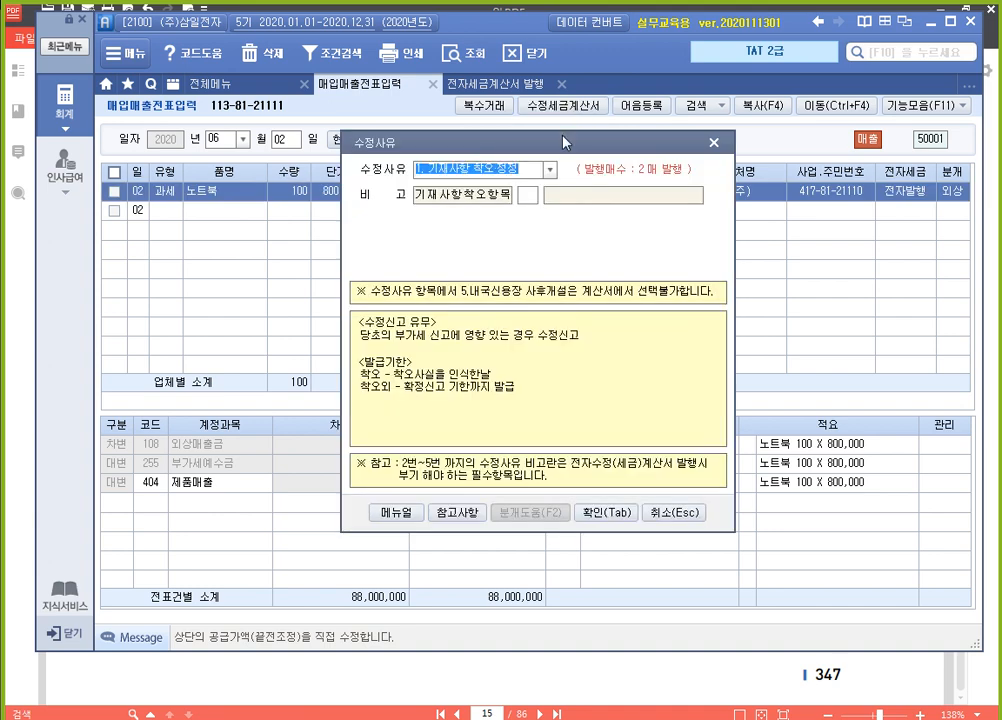
{"action": "left_click", "coordinate": [550, 171]}
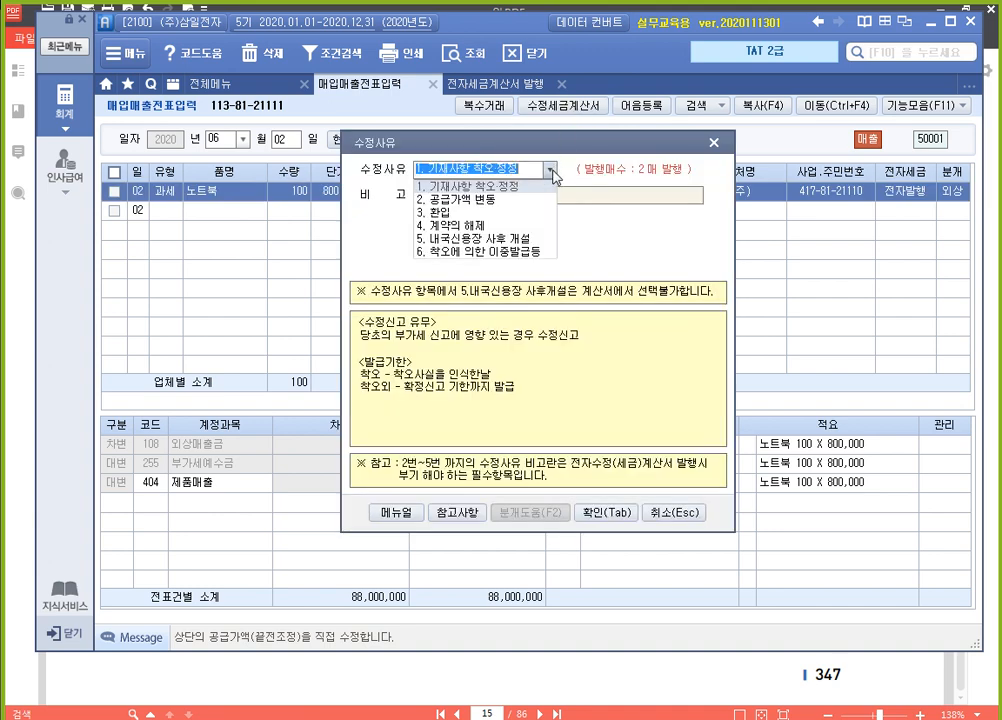
{"action": "left_click", "coordinate": [533, 202]}
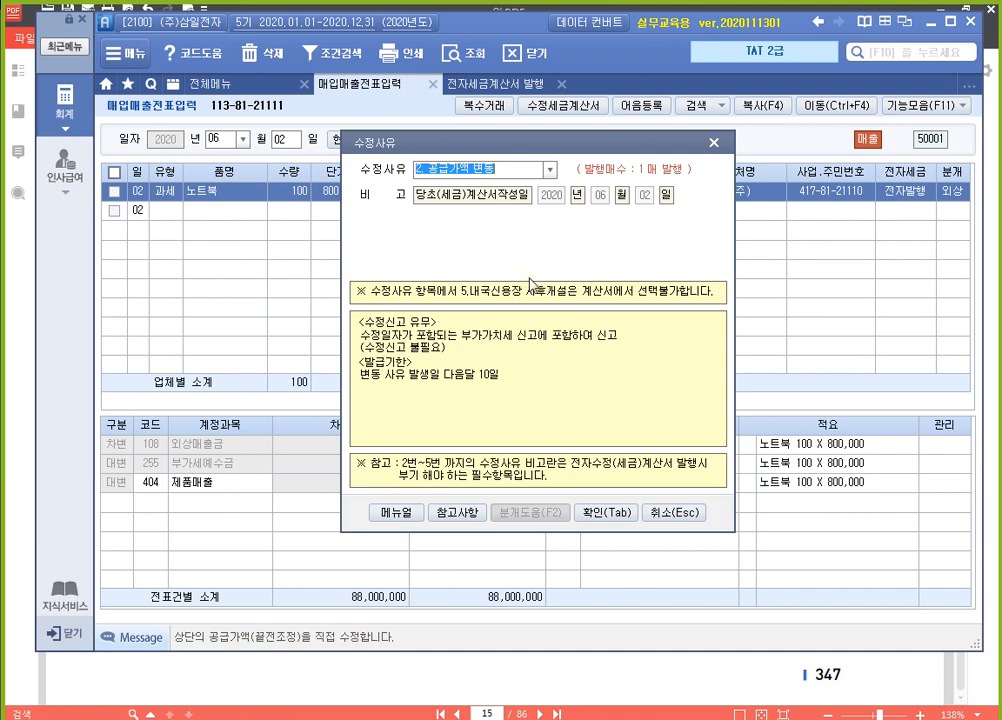
{"action": "left_click", "coordinate": [608, 517]}
{"action": "left_click_drag", "start_coordinate": [345, 232], "coordinate": [329, 143]}
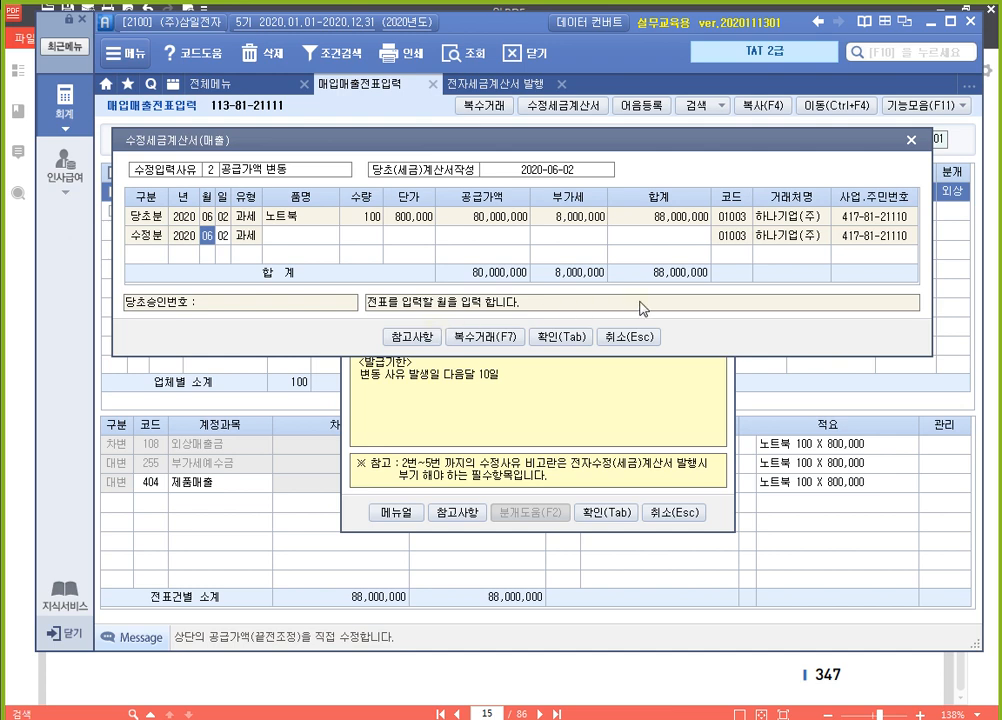
Date the 수정분 line June 11 and enter 매출할인 as its item name
{"action": "key", "text": "Return"}
{"action": "type", "text": "11"}
{"action": "key", "text": "Return"}
{"action": "key", "text": "Return"}
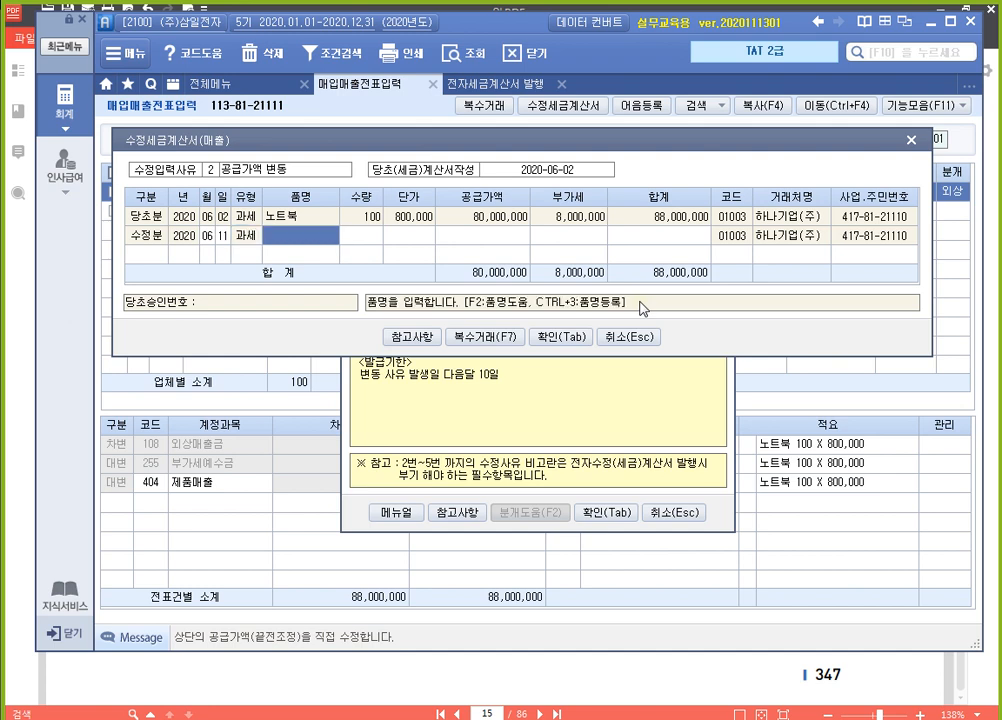
{"action": "type", "text": "출할인"}
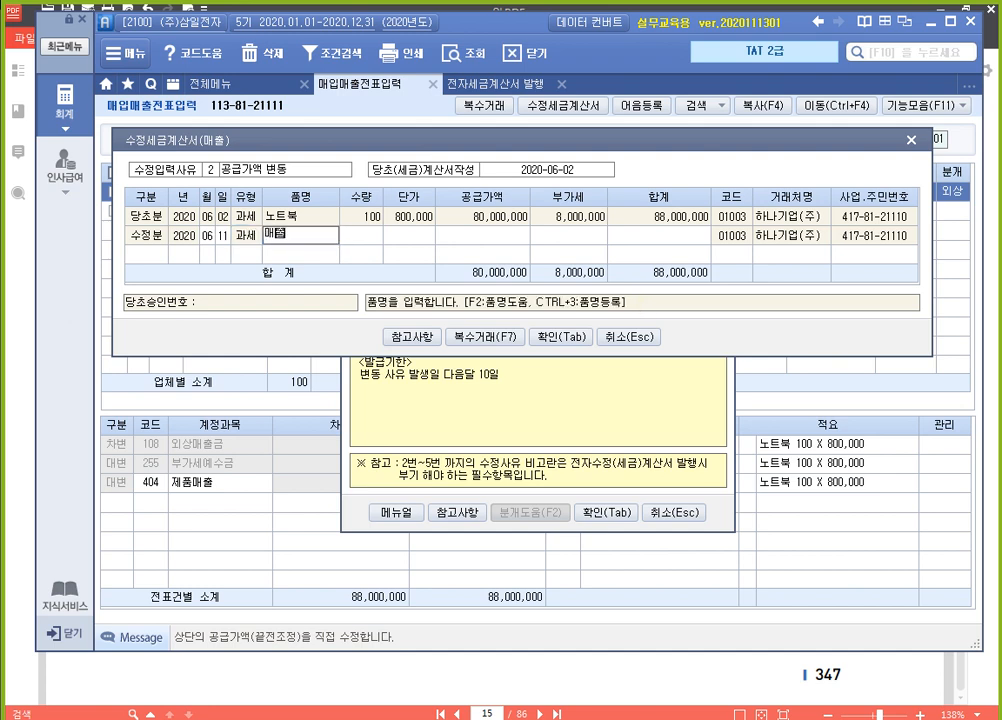
{"action": "key", "text": "Return"}
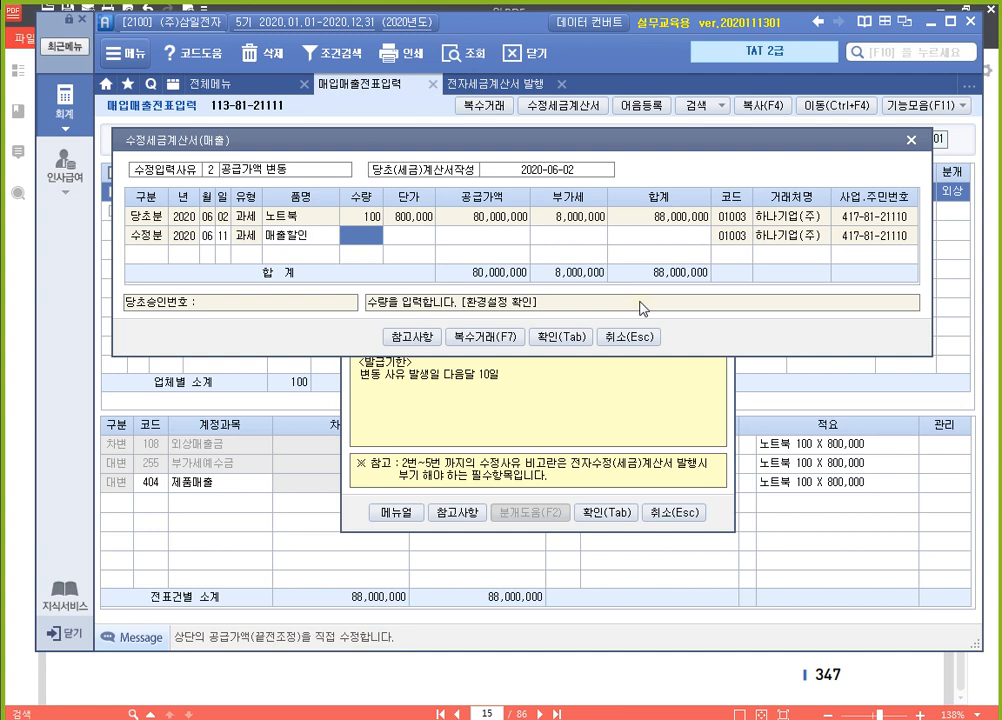
Give the 매출할인 line a quantity of 100 at a unit price of -40,000, and confirm the revised invoice
{"action": "type", "text": "100"}
{"action": "key", "text": "Return"}
{"action": "type", "text": "-40000"}
{"action": "key", "text": "Return"}
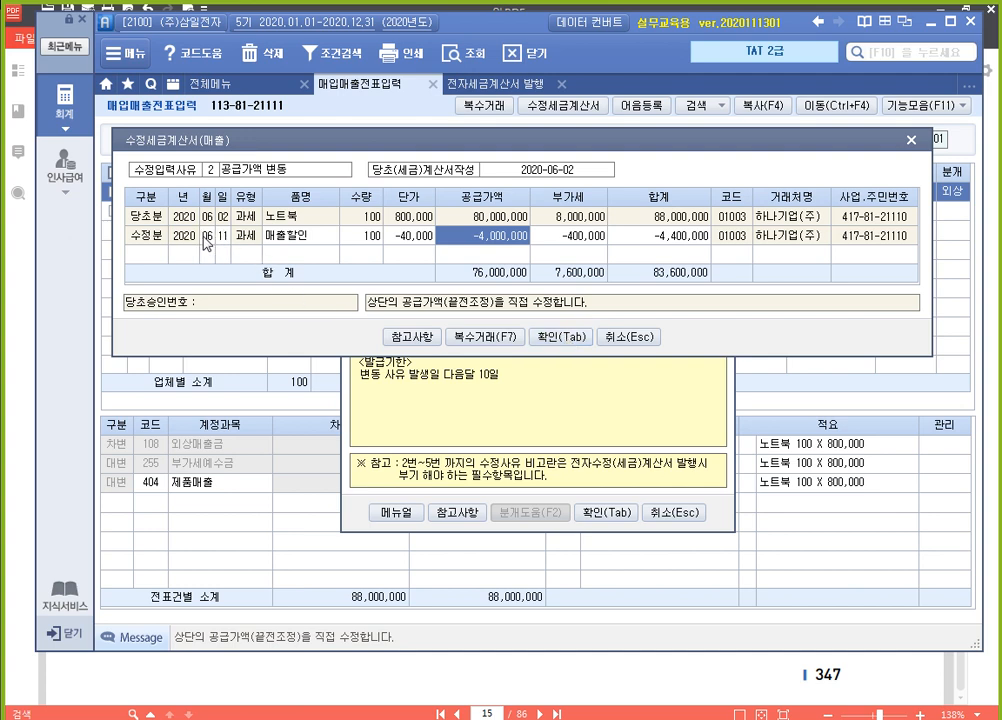
{"action": "left_click", "coordinate": [559, 339]}
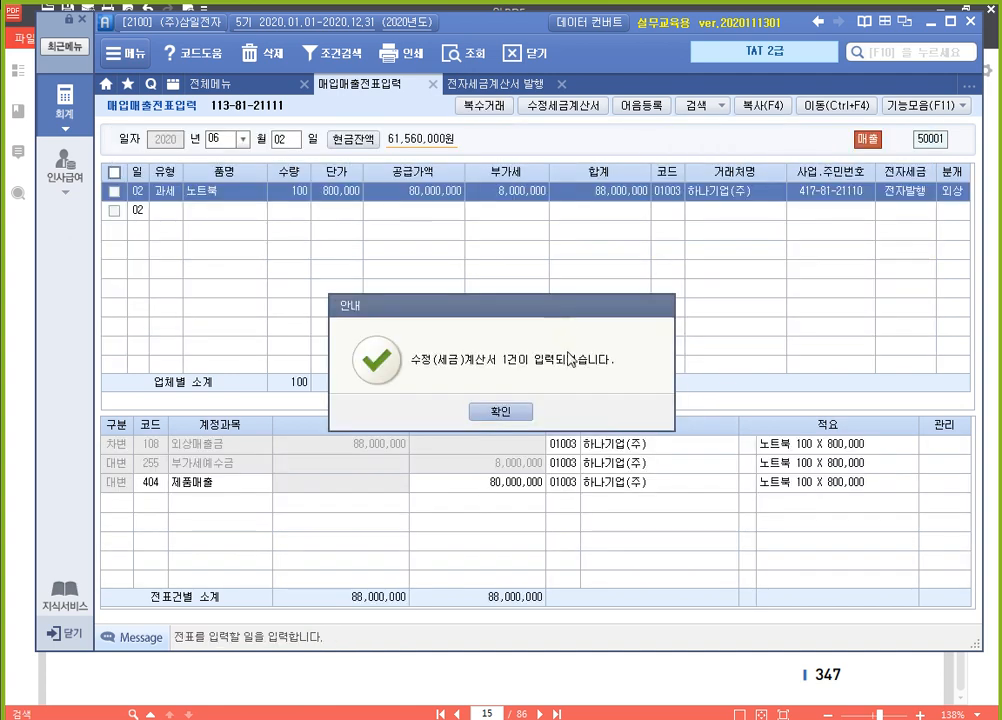
{"action": "left_click", "coordinate": [515, 413]}
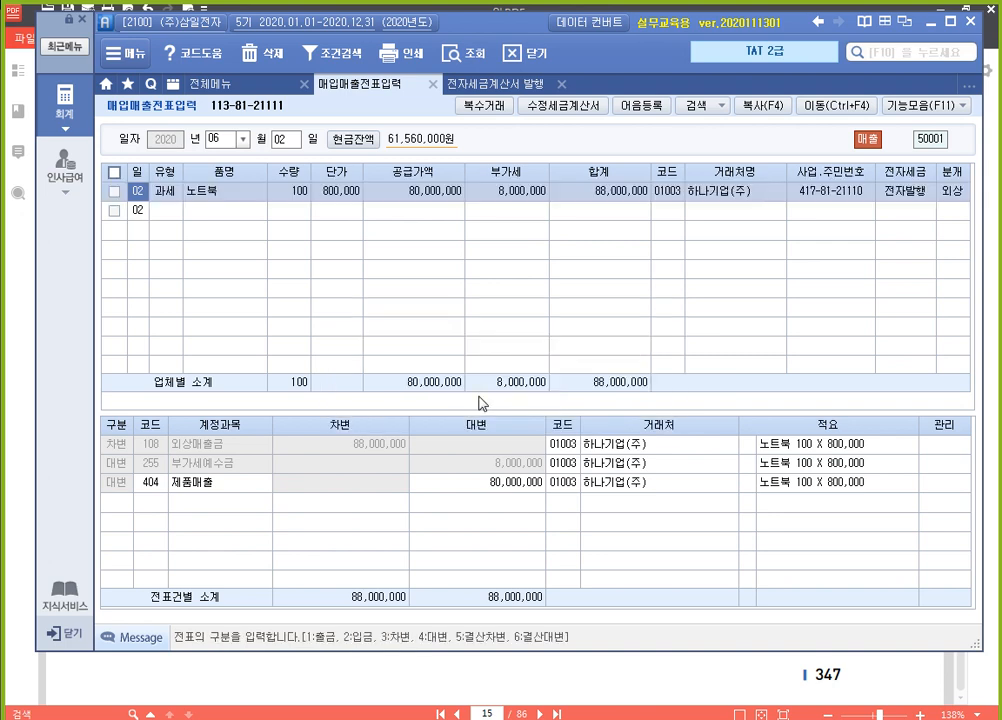
In 전자세금계산서 발행, list the sales invoices for the period 2020-06-11 to 2020-06-11
{"action": "left_click", "coordinate": [510, 84]}
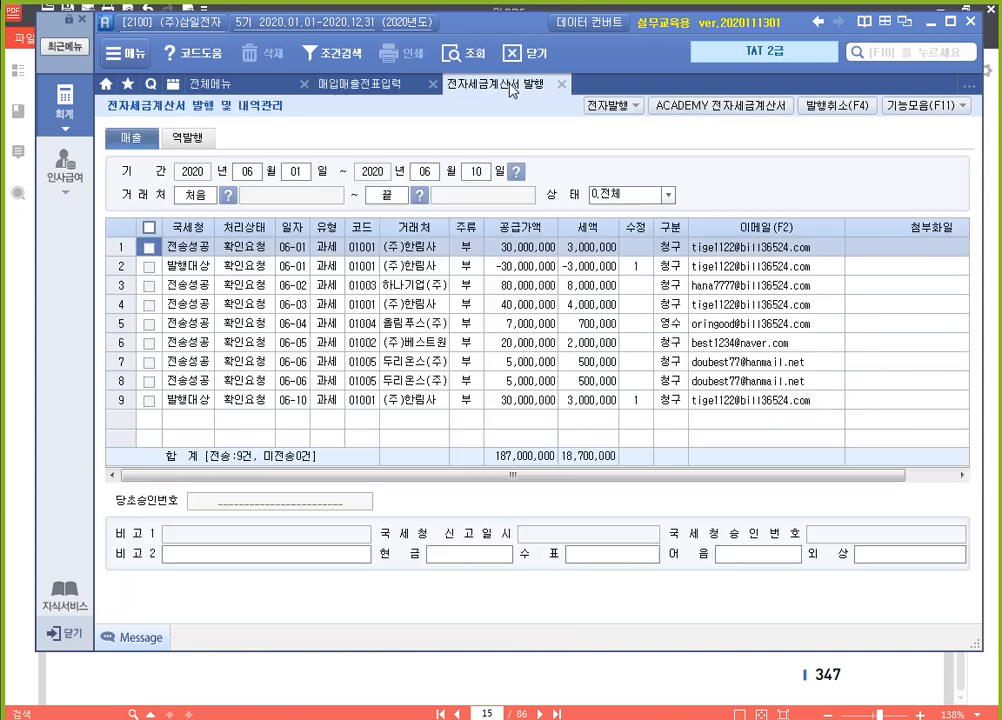
{"action": "left_click", "coordinate": [296, 172]}
{"action": "type", "text": "11"}
{"action": "key", "text": "Return"}
{"action": "key", "text": "Return"}
{"action": "key", "text": "Return"}
{"action": "type", "text": "14"}
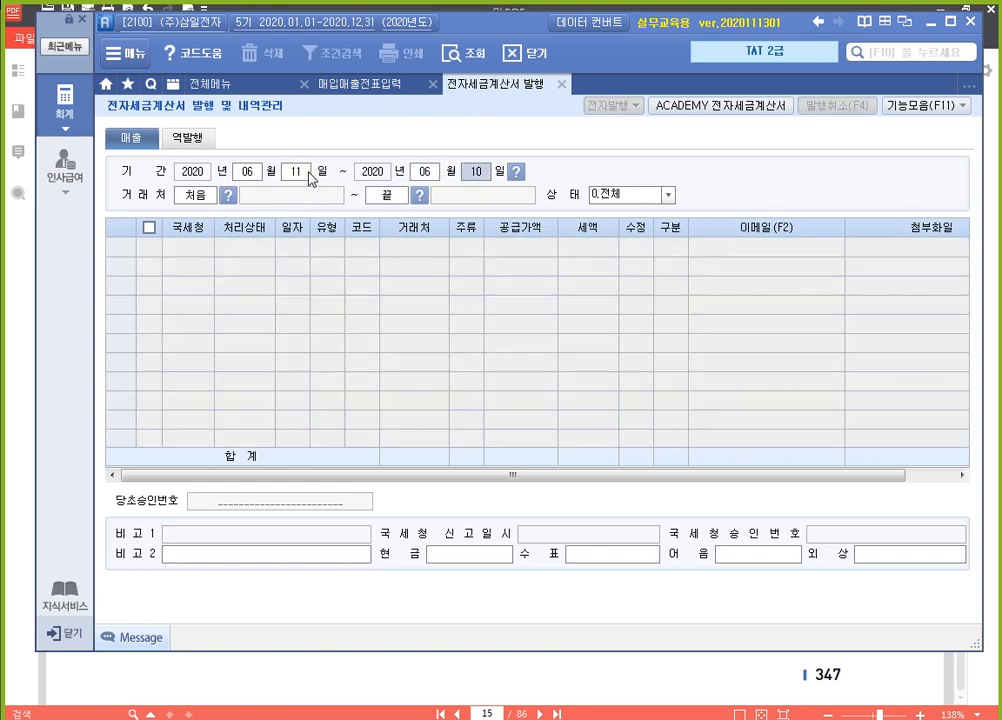
{"action": "key", "text": "Return"}
{"action": "type", "text": "1"}
{"action": "key", "text": "Escape"}
{"action": "left_click", "coordinate": [470, 178]}
{"action": "type", "text": "11"}
{"action": "key", "text": "Return"}
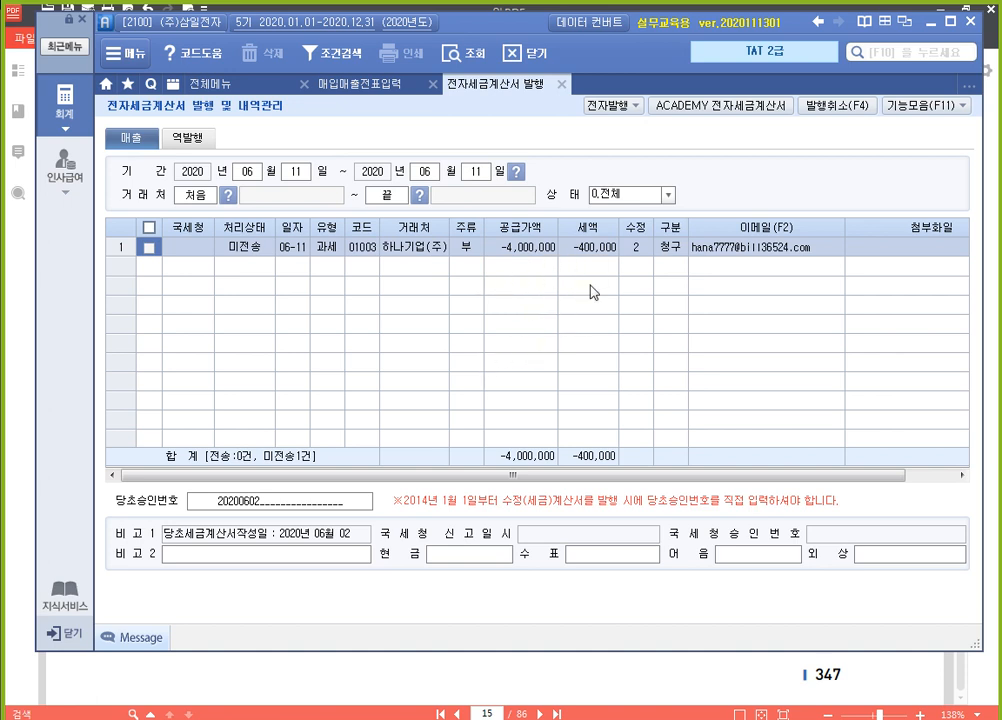
Select the unsent 하나기업(주) revised invoice of 06-11 and issue it electronically
{"action": "left_click", "coordinate": [150, 249]}
{"action": "left_click", "coordinate": [616, 108]}
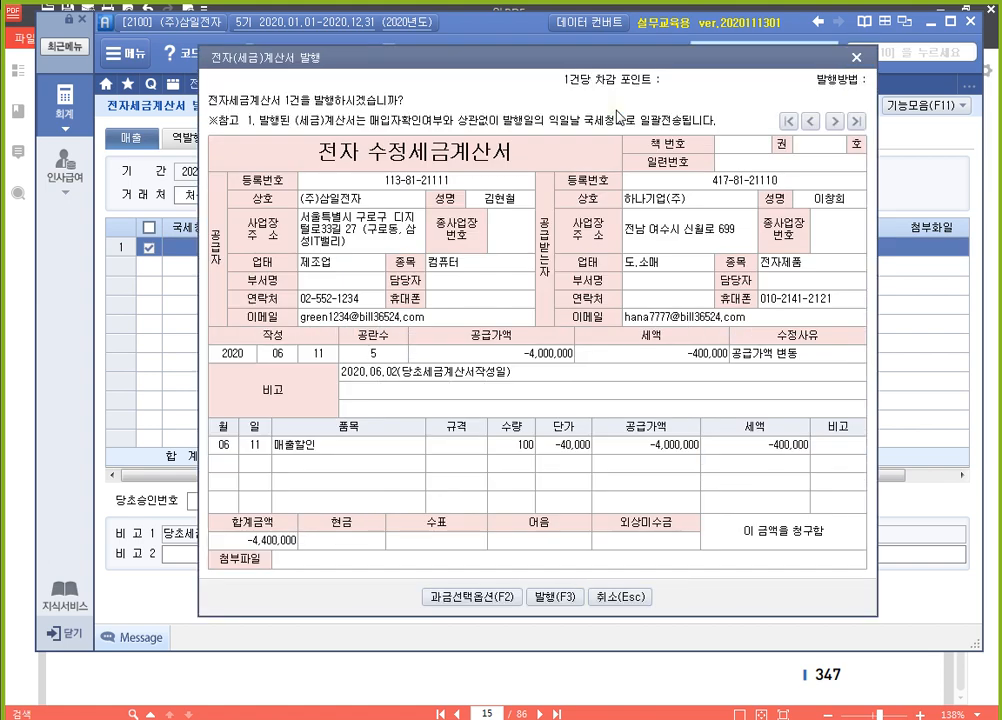
{"action": "left_click", "coordinate": [560, 598]}
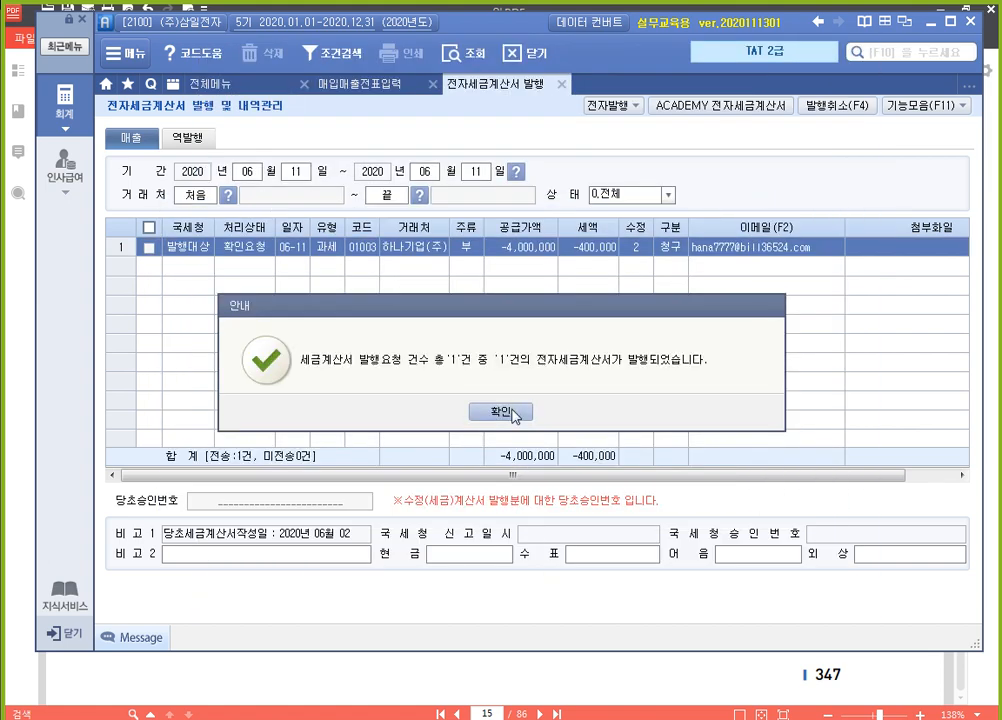
{"action": "left_click", "coordinate": [510, 412]}
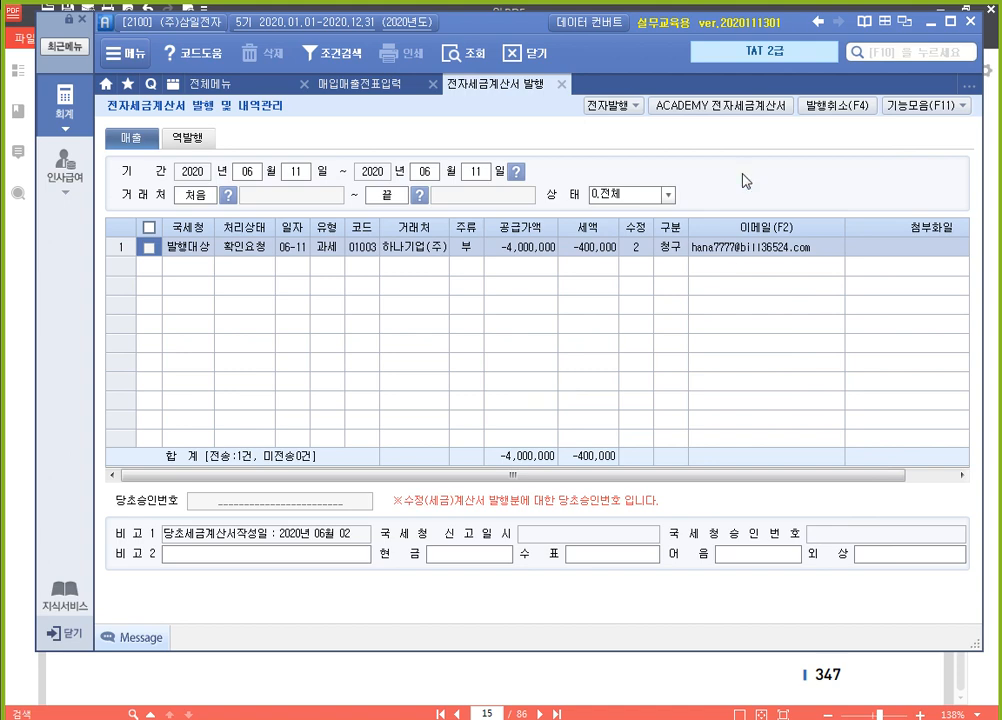
Log in to the ACADEMY 전자세금계산서 site with the prefilled account and list the 2020-06-11 sales invoices
{"action": "left_click", "coordinate": [749, 105]}
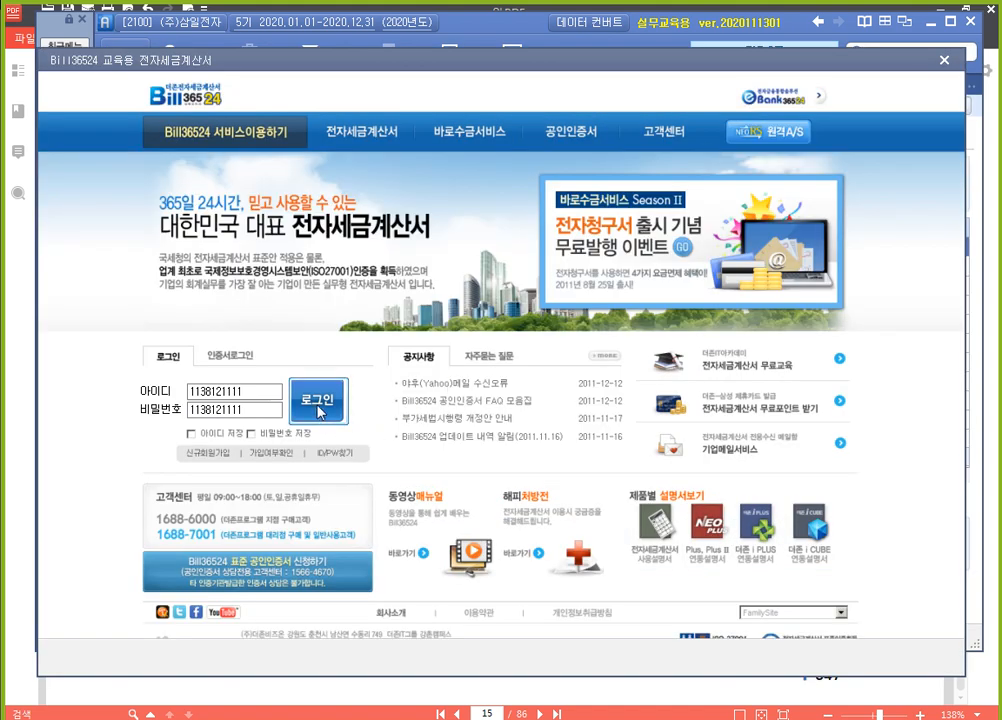
{"action": "left_click", "coordinate": [320, 412]}
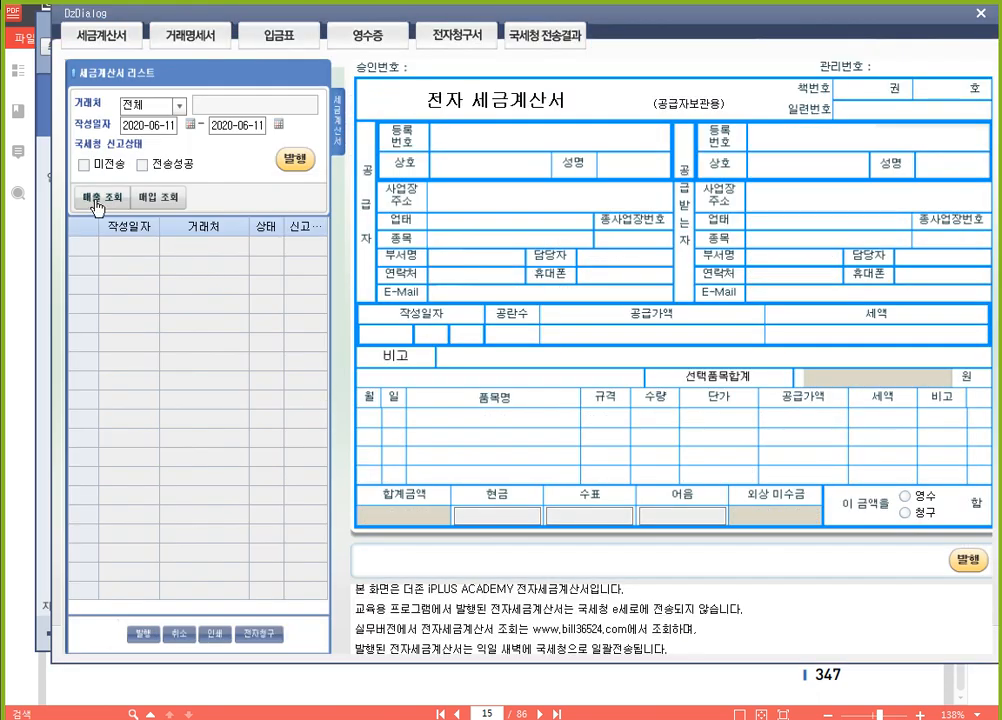
{"action": "left_click", "coordinate": [97, 200]}
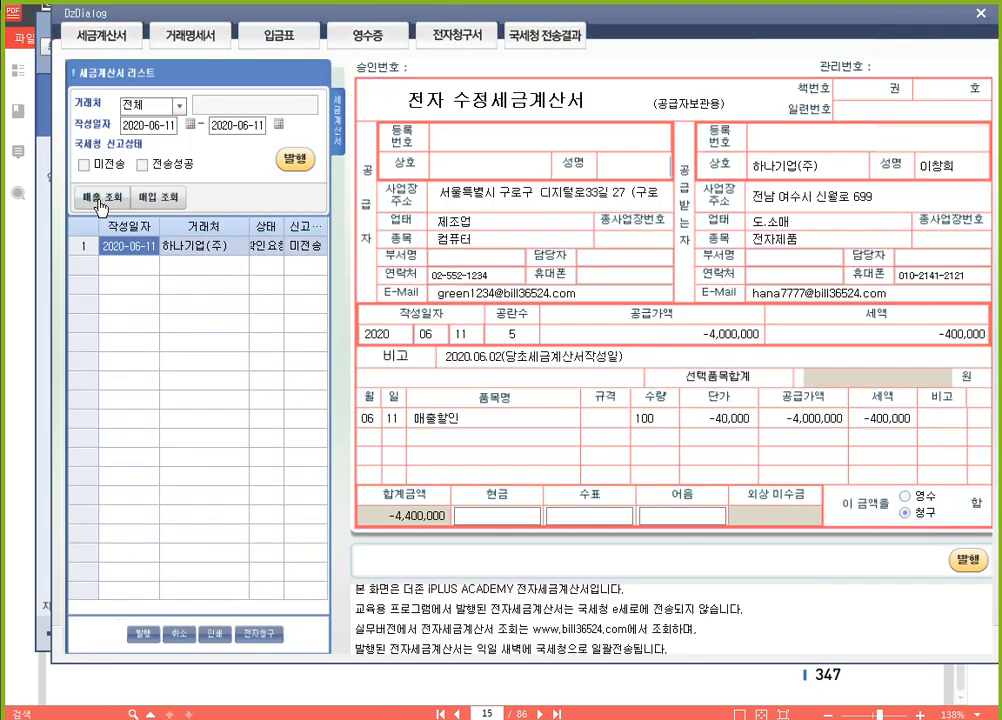
Issue the untransmitted 하나기업(주) revised invoice of 2020-06-11 on the ACADEMY site, and close the site
{"action": "left_click", "coordinate": [294, 162]}
{"action": "left_click", "coordinate": [512, 412]}
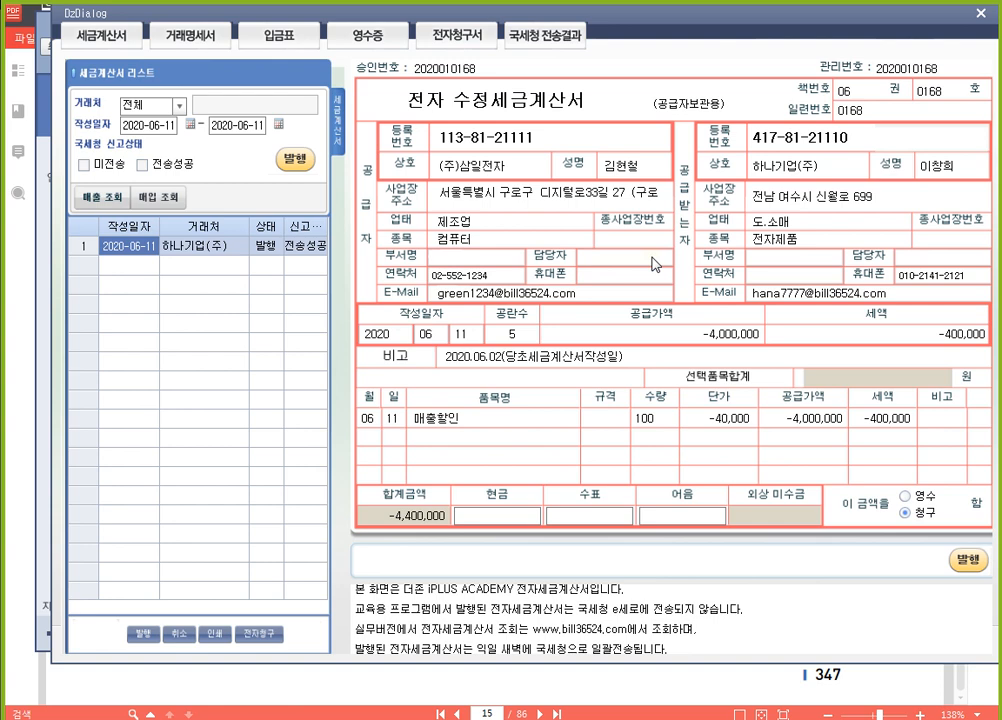
{"action": "left_click", "coordinate": [980, 14]}
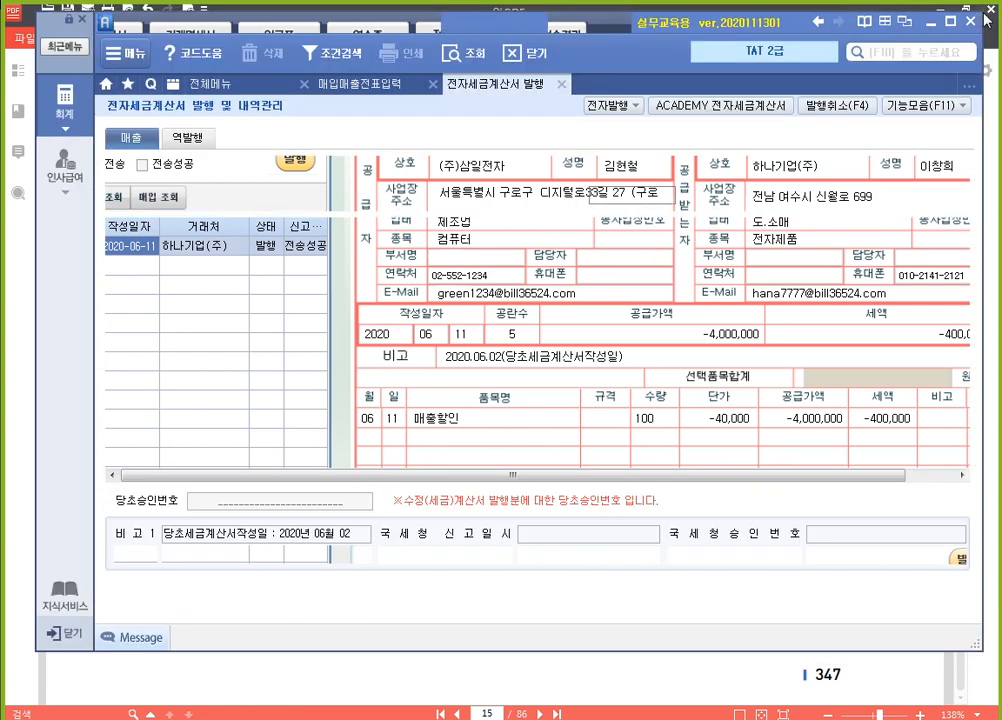
Return to 매입매출전표입력, switch to the textbook in 알PDF, and read the June 3 환입 assignment for (주)한림사
{"action": "left_click", "coordinate": [360, 84]}
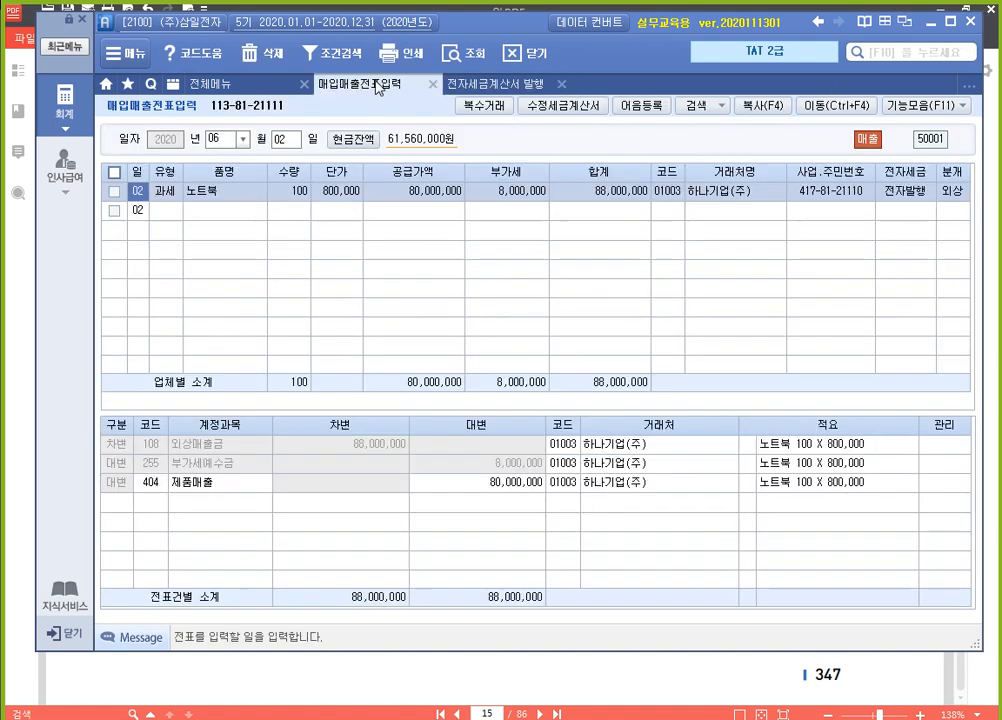
{"action": "left_click", "coordinate": [993, 275]}
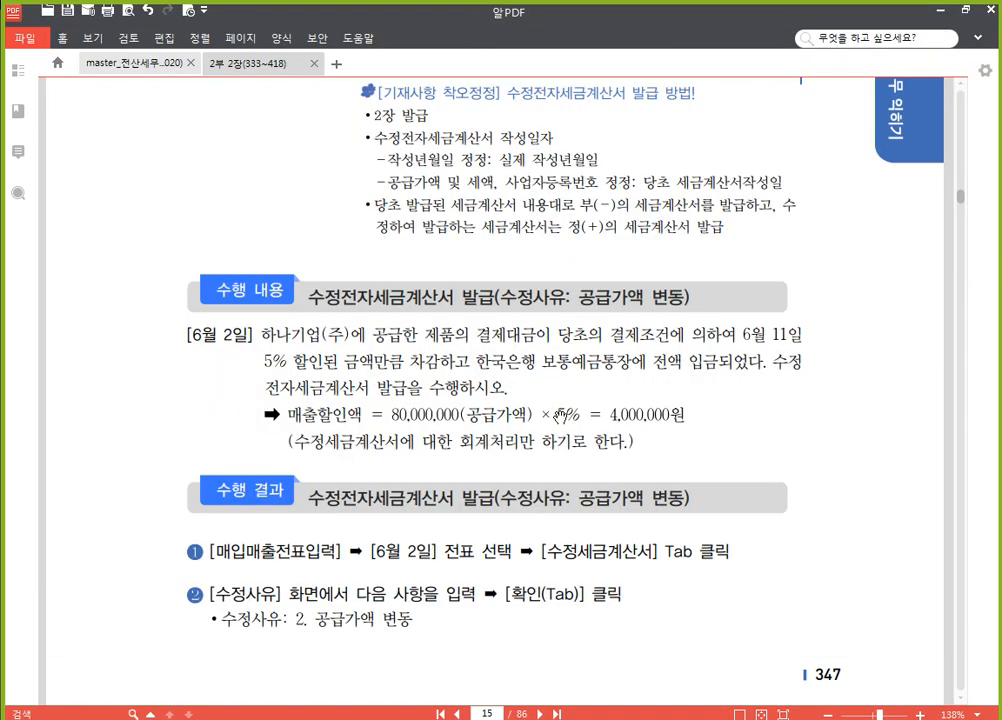
{"action": "scroll", "coordinate": [540, 430], "scroll_direction": "down", "scroll_amount": 10}
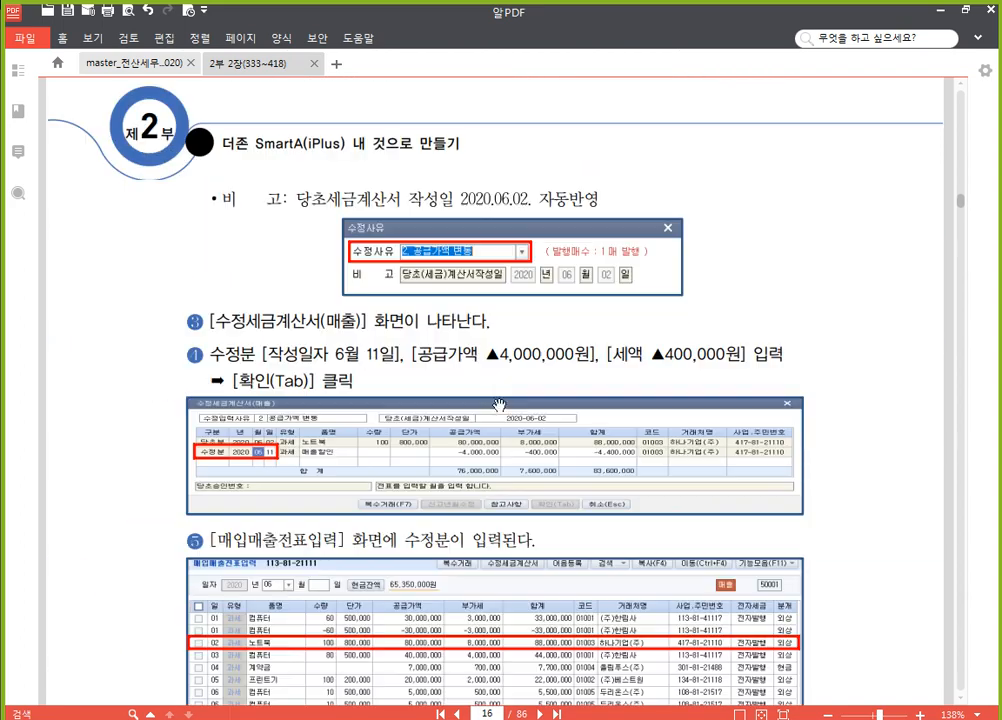
{"action": "scroll", "coordinate": [493, 398], "scroll_direction": "up", "scroll_amount": 5}
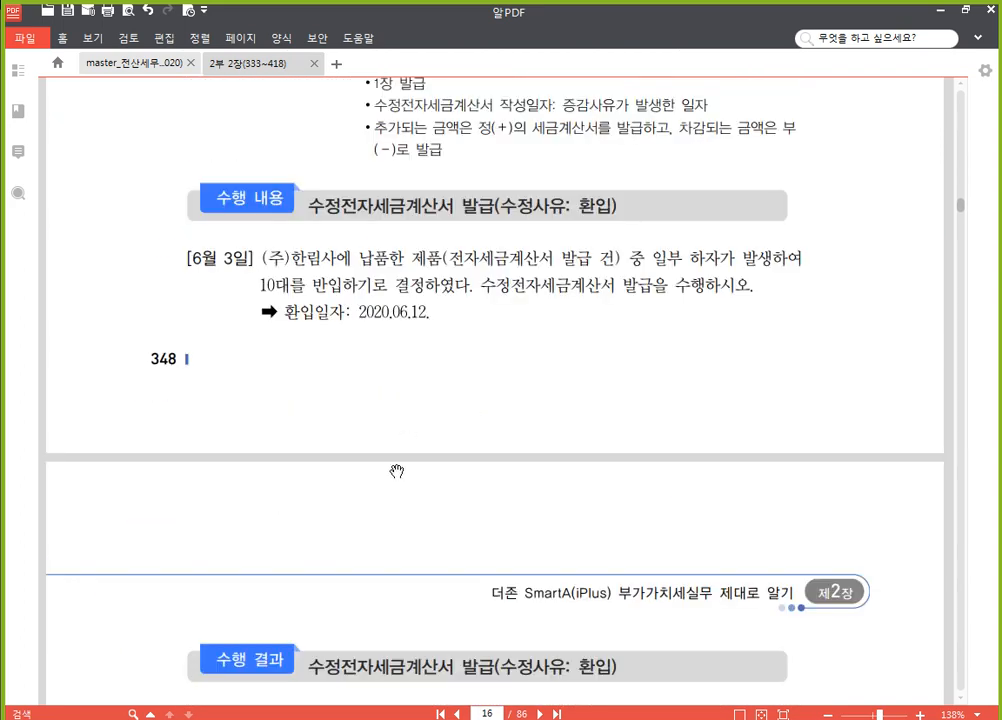
{"action": "left_click_drag", "start_coordinate": [447, 499], "coordinate": [447, 536]}
{"action": "scroll", "coordinate": [443, 503], "scroll_direction": "up", "scroll_amount": 1}
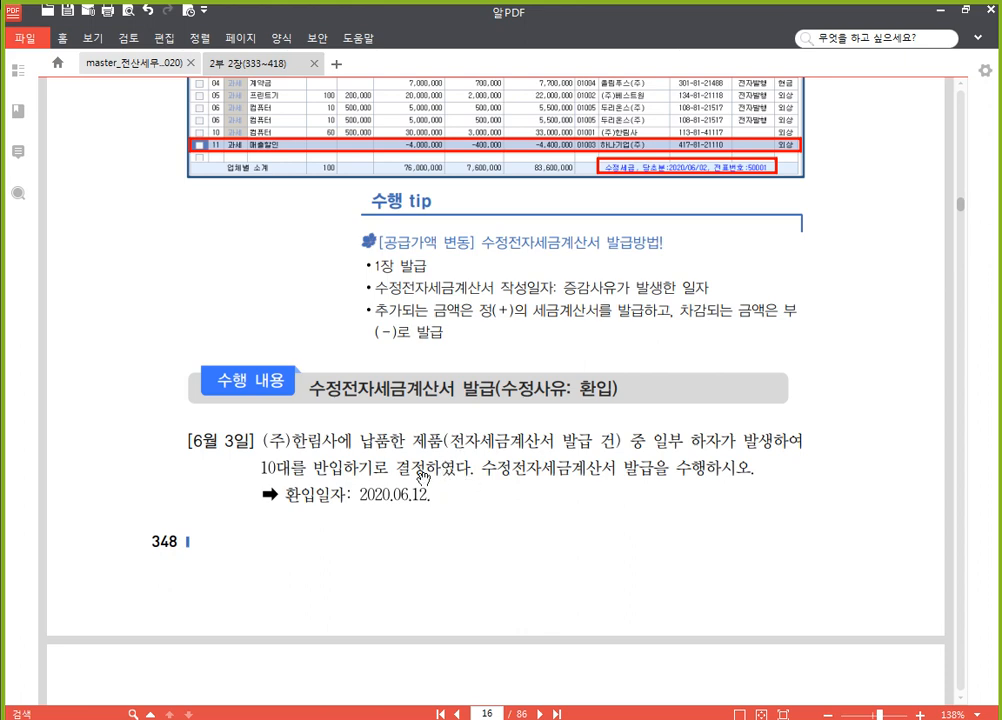
Switch to 매입매출전표입력 in SmartA, list the vouchers of June 3, and select the (주)한림사 컴퓨터 sale
{"action": "key", "text": "alt+Tab"}
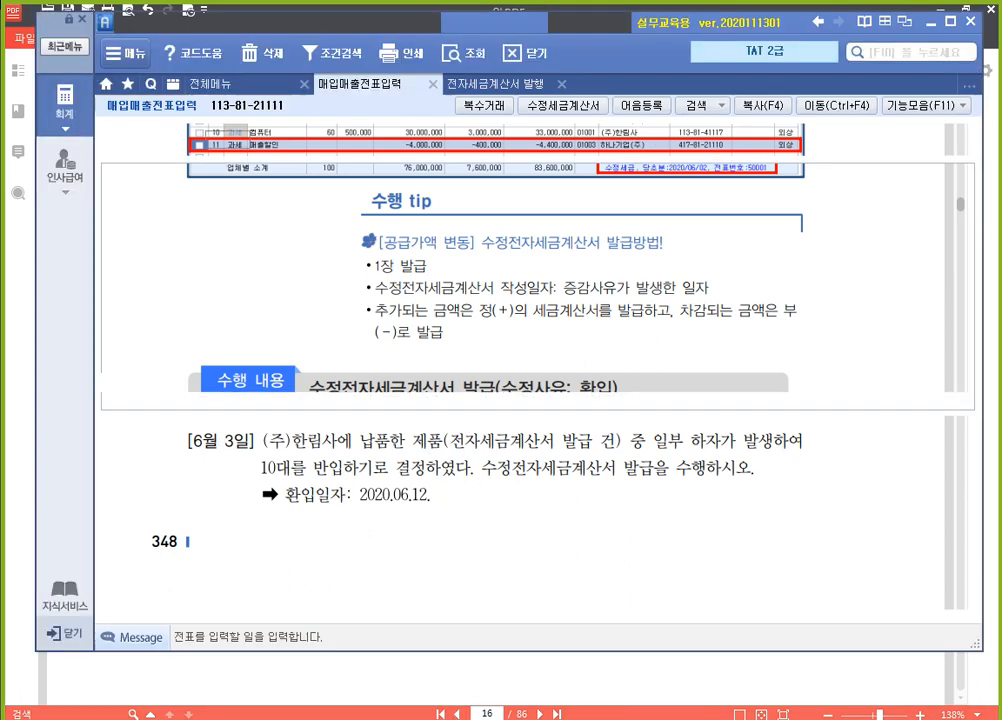
{"action": "type", "text": "3"}
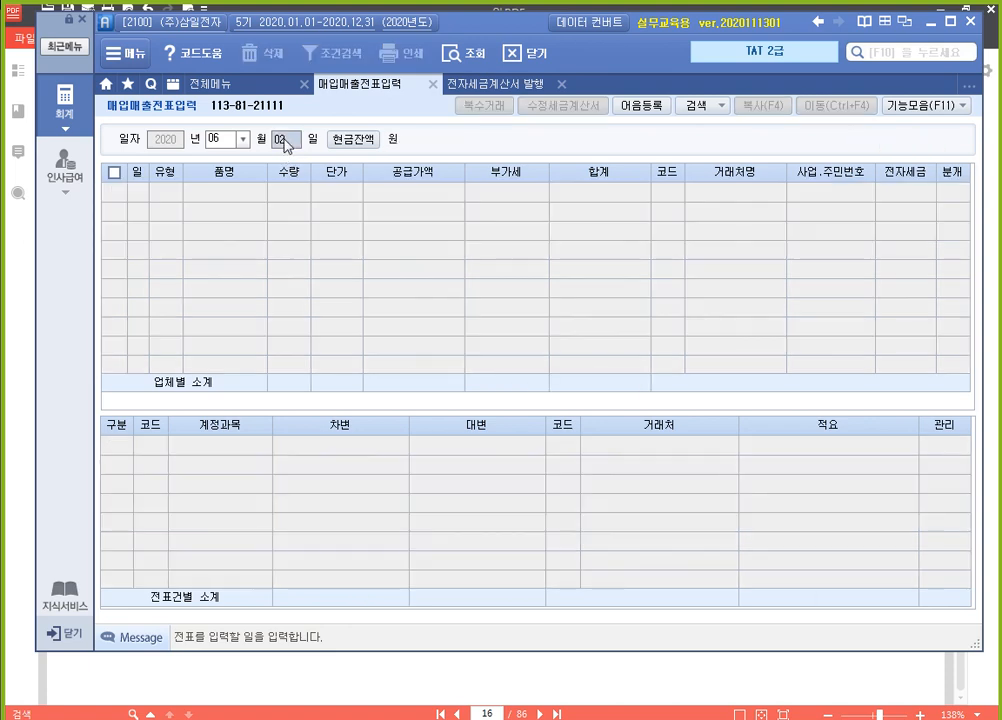
{"action": "key", "text": "Return"}
{"action": "left_click", "coordinate": [411, 192]}
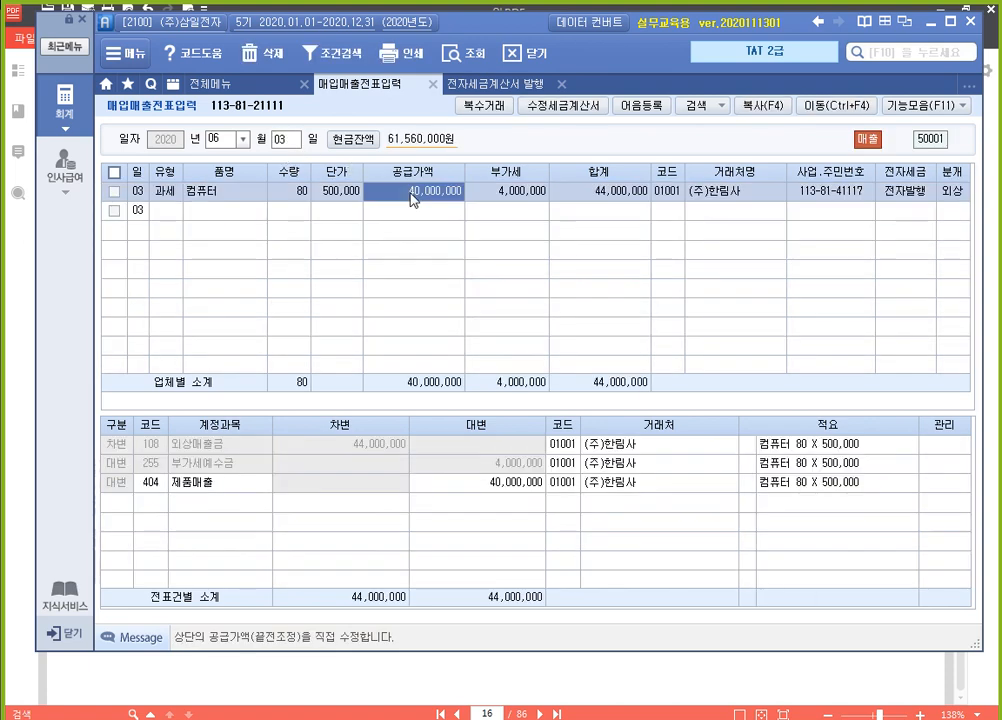
Start a revised tax invoice for the selected (주)한림사 sale with 수정사유 3. 환입
{"action": "left_click", "coordinate": [579, 105]}
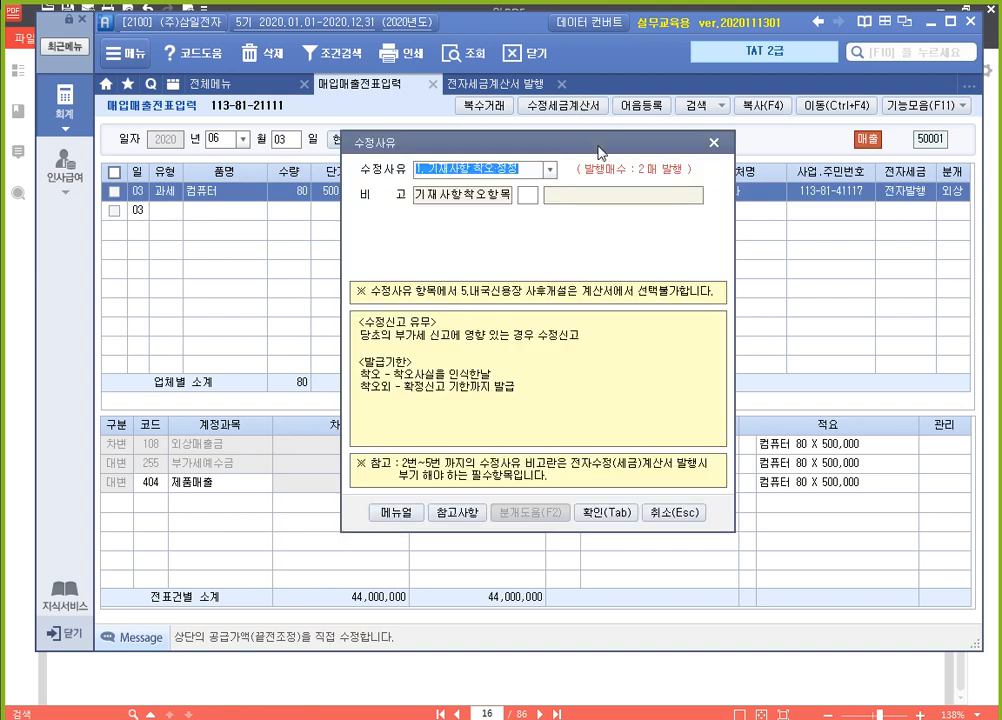
{"action": "left_click", "coordinate": [550, 169]}
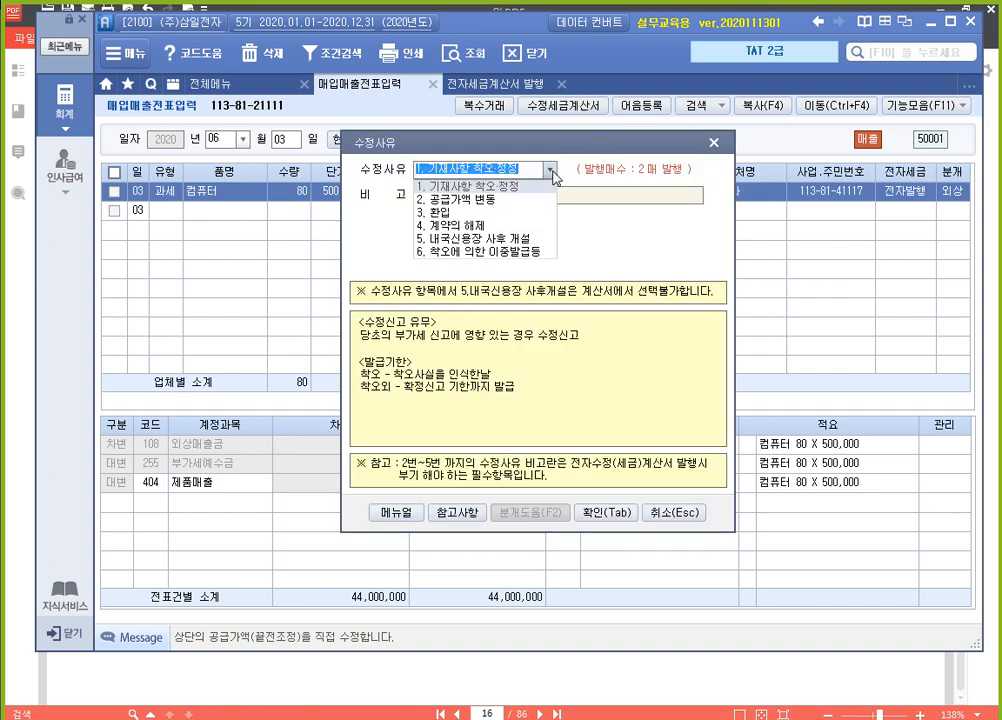
{"action": "left_click", "coordinate": [505, 213]}
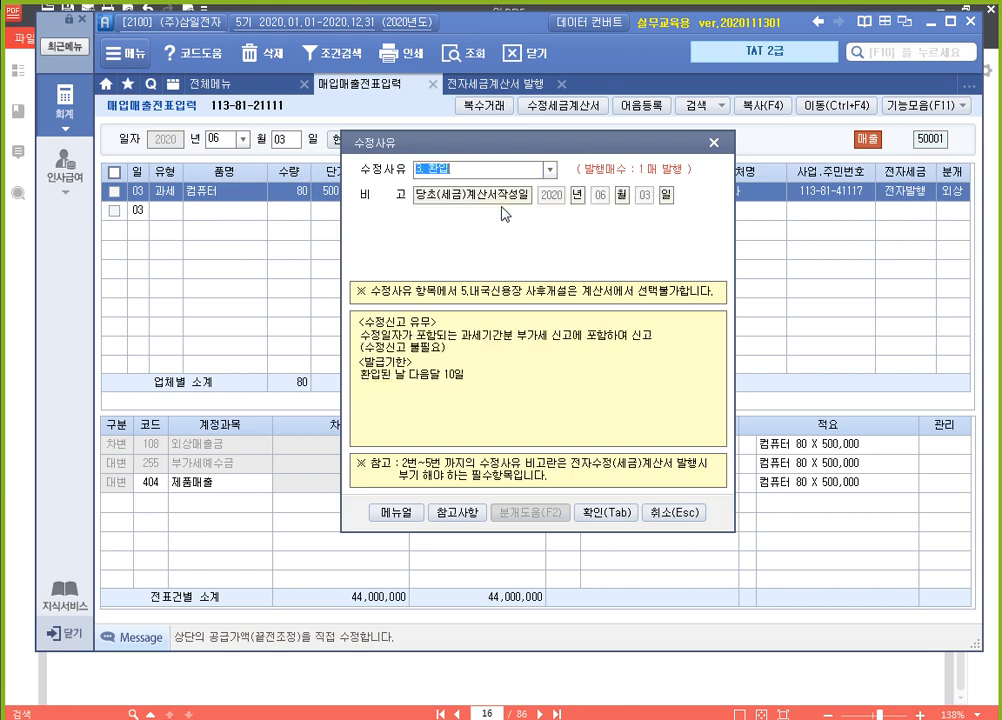
{"action": "left_click", "coordinate": [607, 513]}
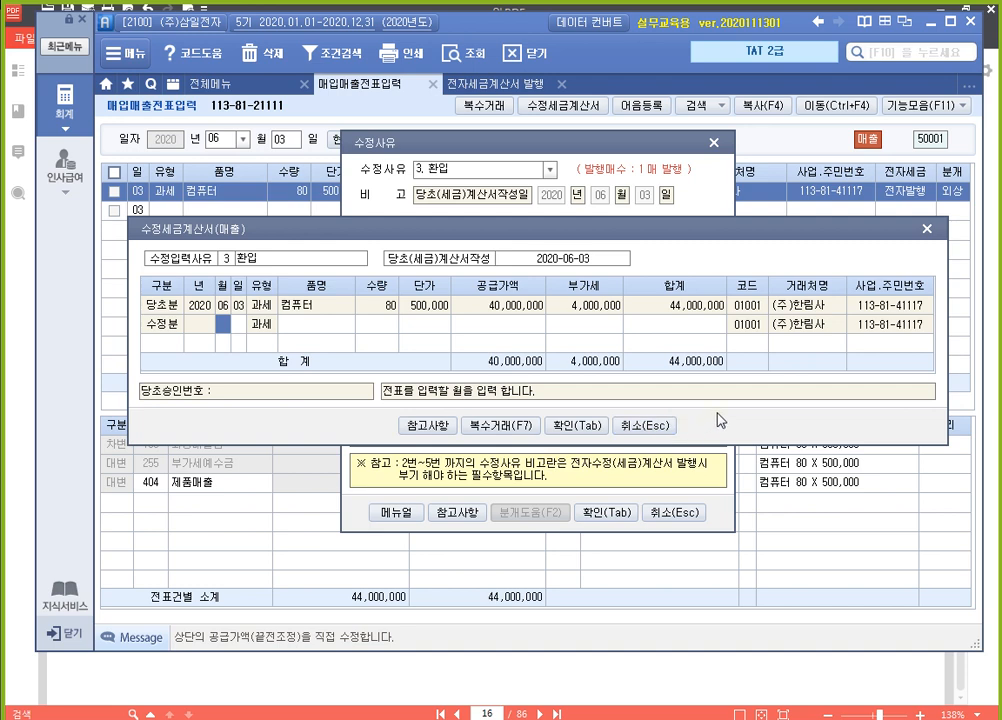
Fill the 수정분 line with the date 06-12 and the item name 매출환입
{"action": "type", "text": "06"}
{"action": "key", "text": "Return"}
{"action": "type", "text": "12"}
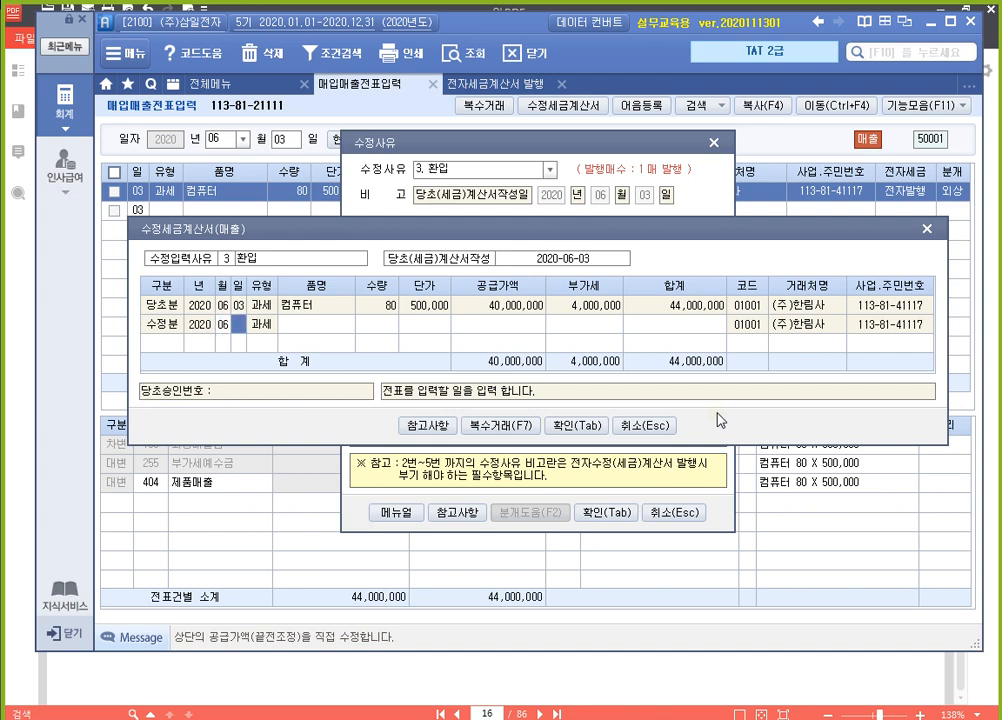
{"action": "key", "text": "Return"}
{"action": "key", "text": "Return"}
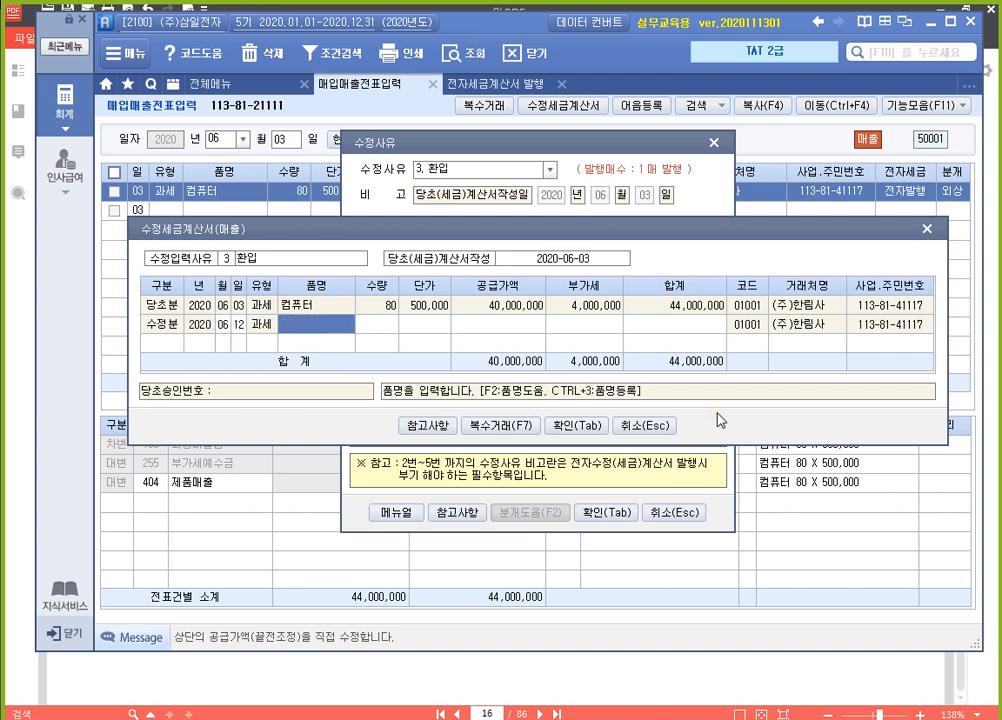
{"action": "type", "text": "매출환입"}
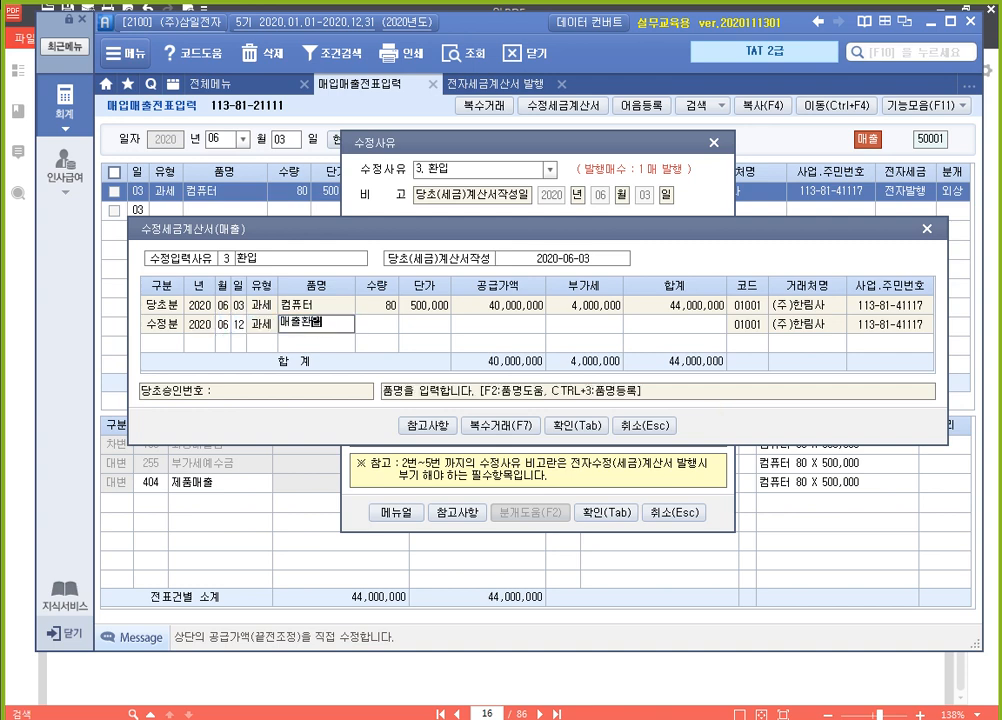
{"action": "key", "text": "Return"}
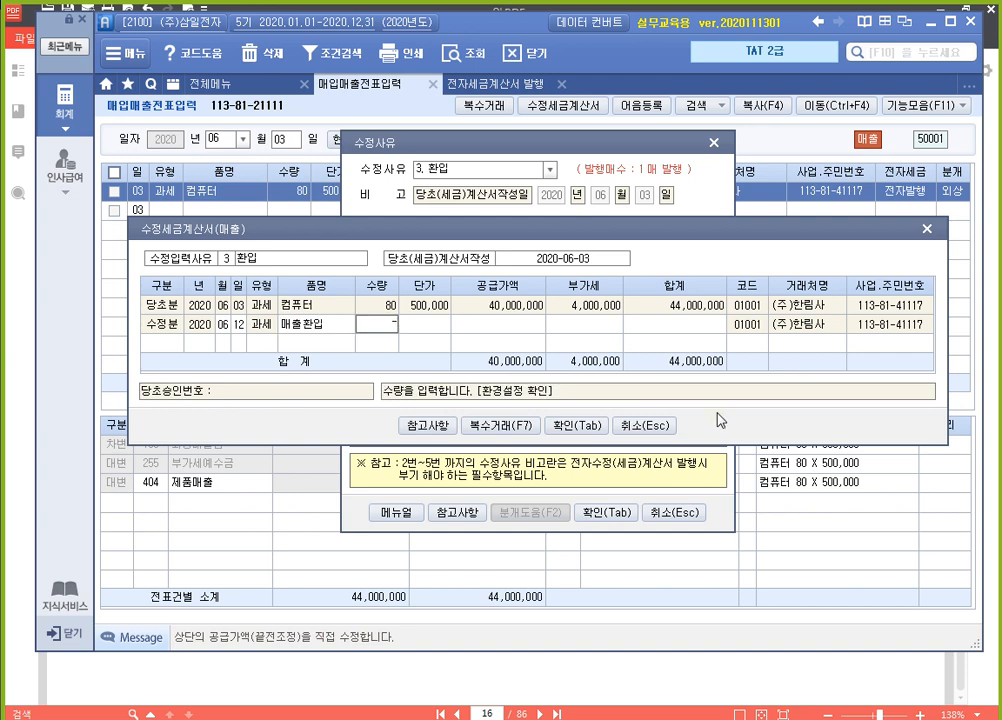
Enter quantity -10 and unit price 500,000 on the 수정분 line, and save the revised invoice
{"action": "type", "text": "-10"}
{"action": "key", "text": "Return"}
{"action": "type", "text": "500000"}
{"action": "key", "text": "Return"}
{"action": "key", "text": "Return"}
{"action": "key", "text": "Return"}
{"action": "key", "text": "Return"}
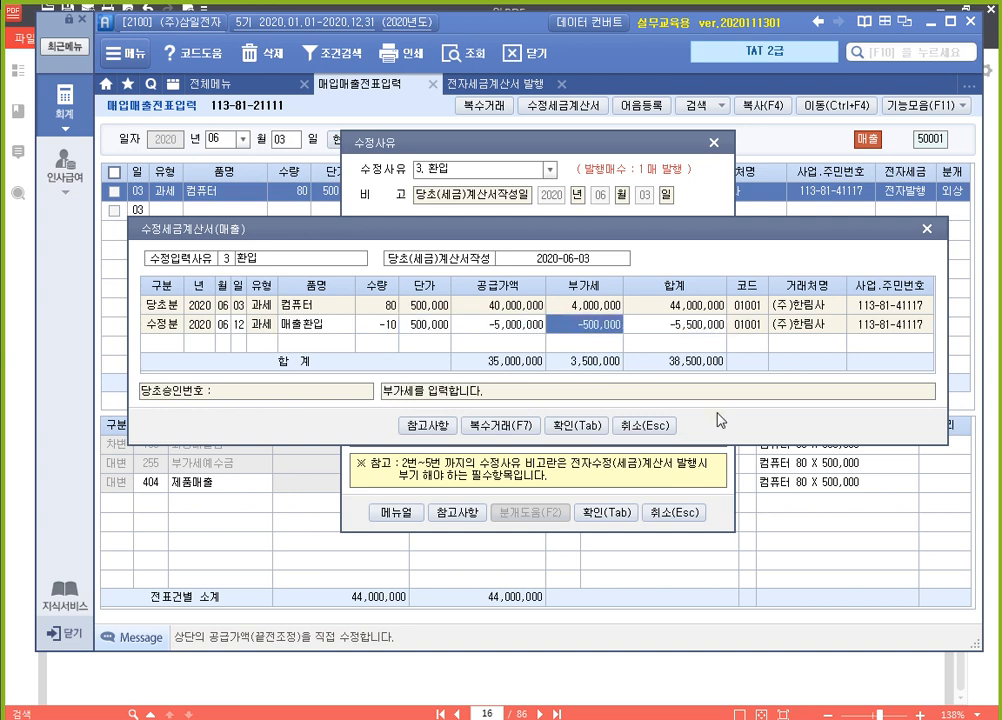
{"action": "key", "text": "Up"}
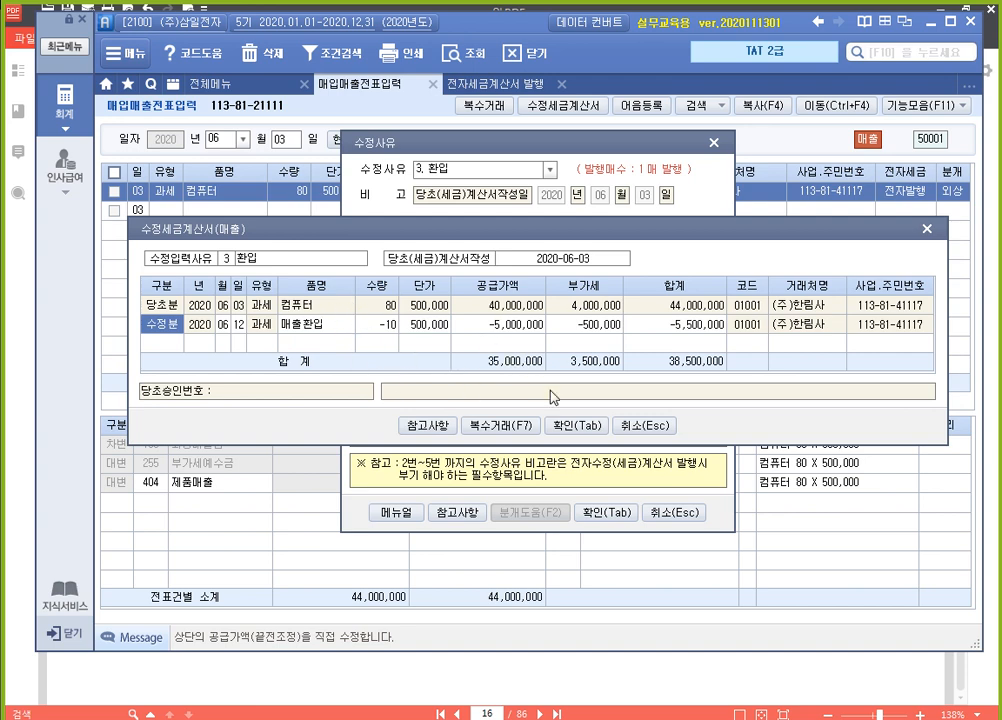
{"action": "left_click", "coordinate": [589, 432]}
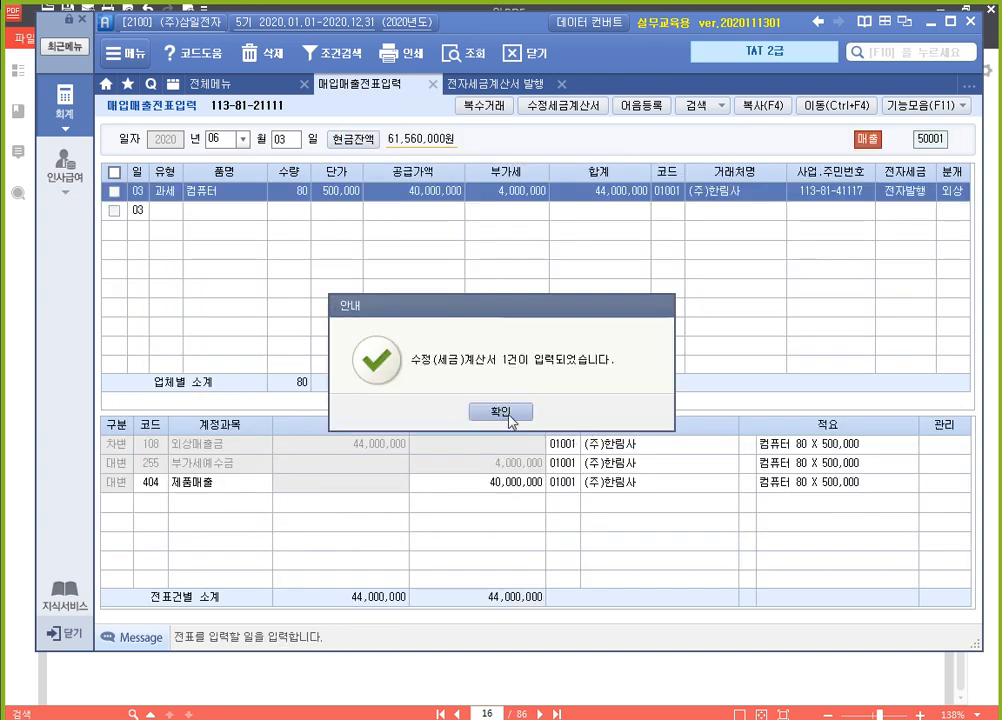
{"action": "left_click", "coordinate": [509, 414]}
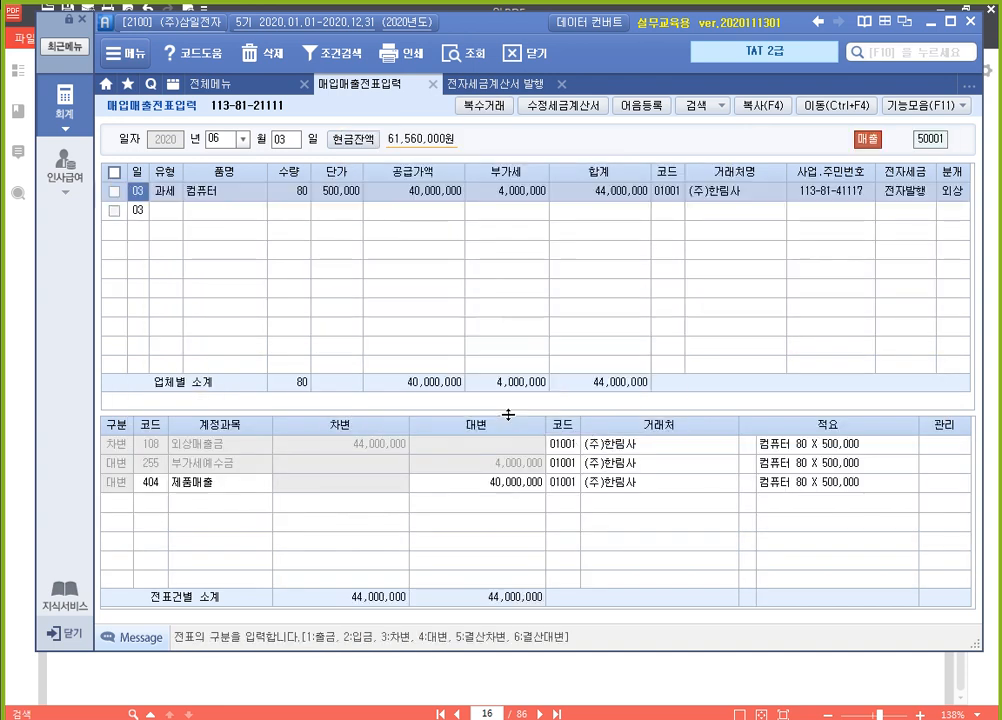
List the sales invoices dated 2020-06-12 to 2020-06-12 in 전자세금계산서 발행
{"action": "left_click", "coordinate": [514, 87]}
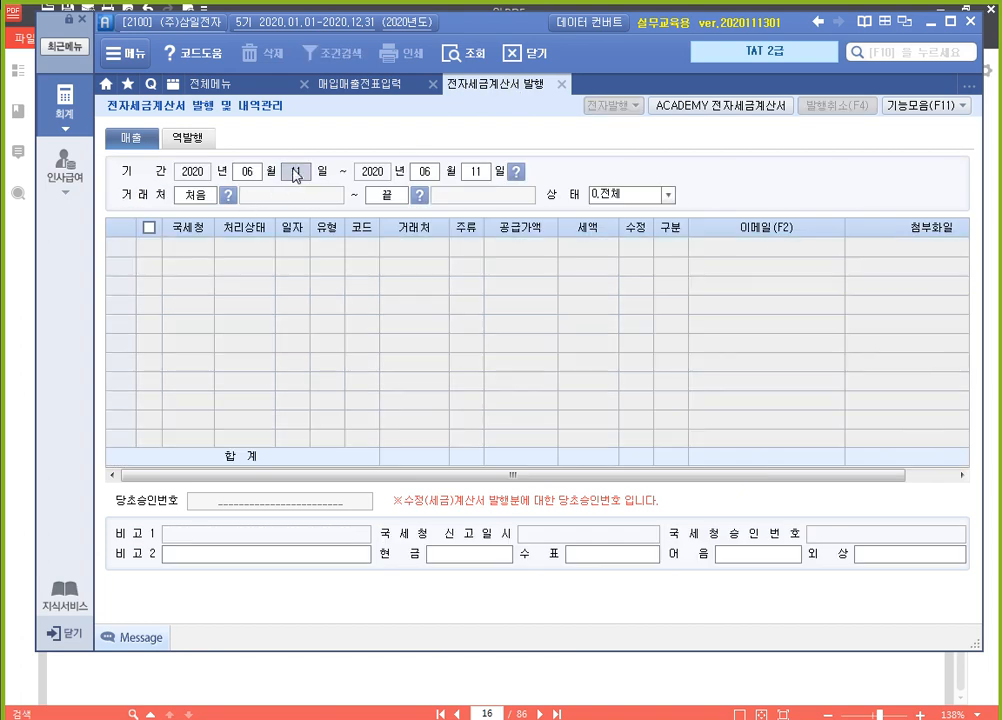
{"action": "type", "text": "12"}
{"action": "key", "text": "Return"}
{"action": "type", "text": "12"}
{"action": "key", "text": "Return"}
{"action": "key", "text": "Return"}
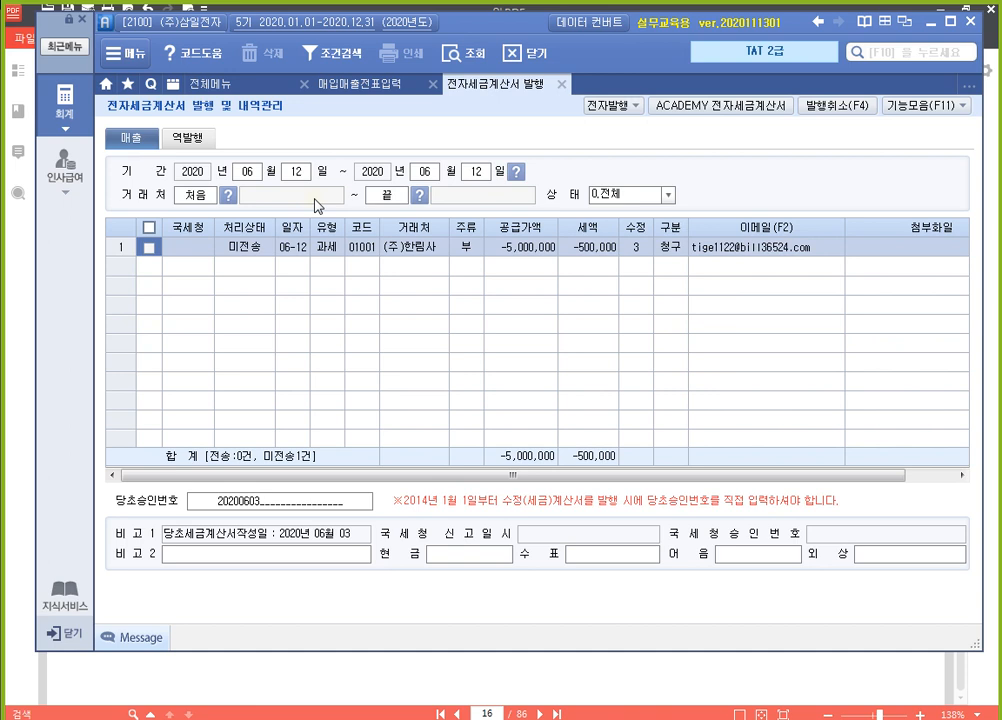
Select the unsent (주)한림사 revised invoice of 06-12 and issue it electronically
{"action": "left_click", "coordinate": [150, 248]}
{"action": "left_click", "coordinate": [608, 104]}
{"action": "left_click", "coordinate": [552, 597]}
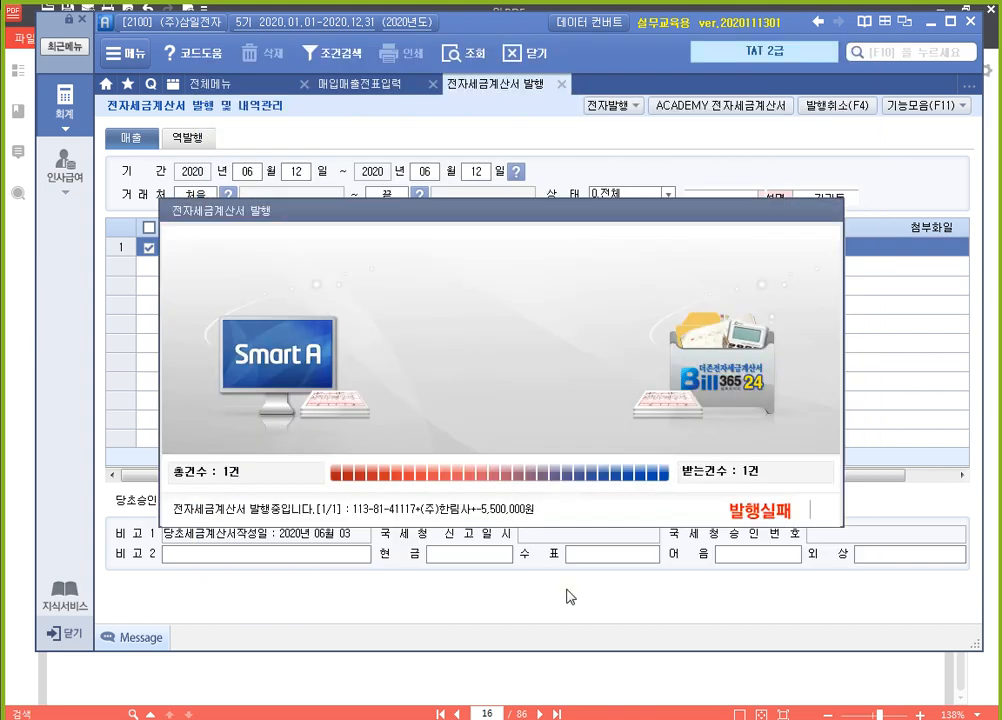
{"action": "left_click", "coordinate": [500, 411]}
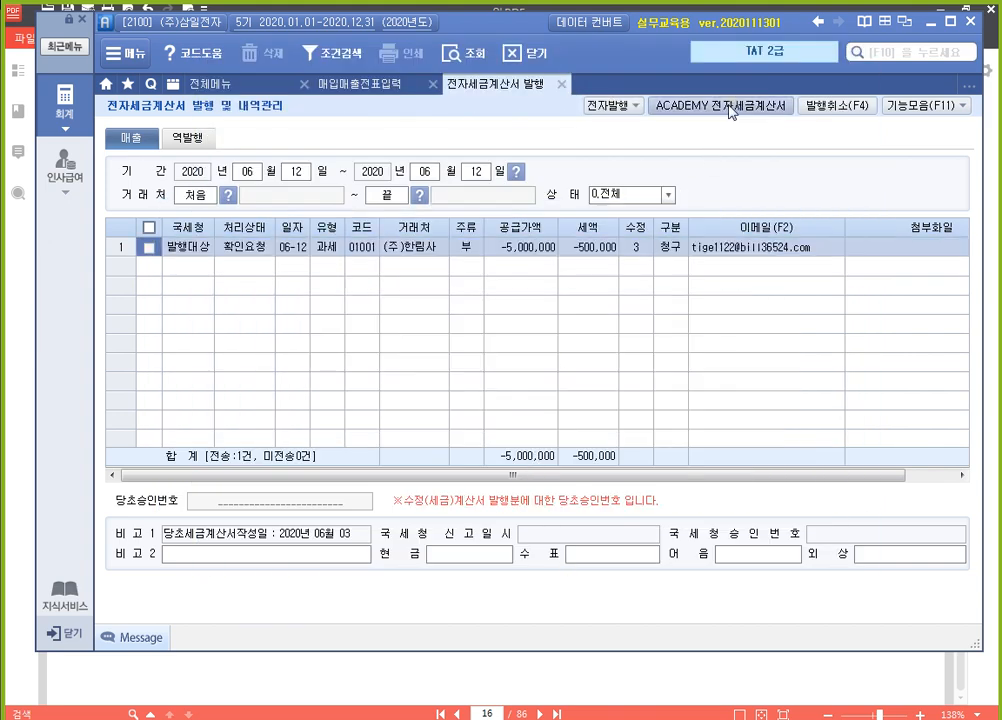
Open the ACADEMY 전자세금계산서 site, issue the untransmitted (주)한림사 revised invoice of 2020-06-12, and close the site
{"action": "left_click", "coordinate": [731, 106]}
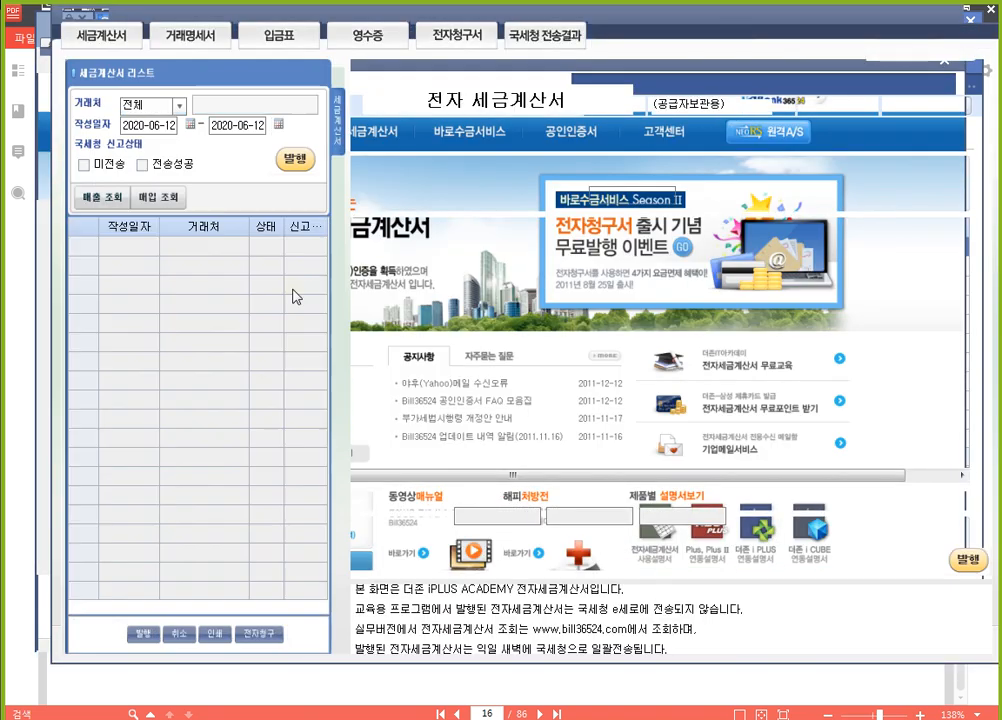
{"action": "left_click", "coordinate": [295, 160]}
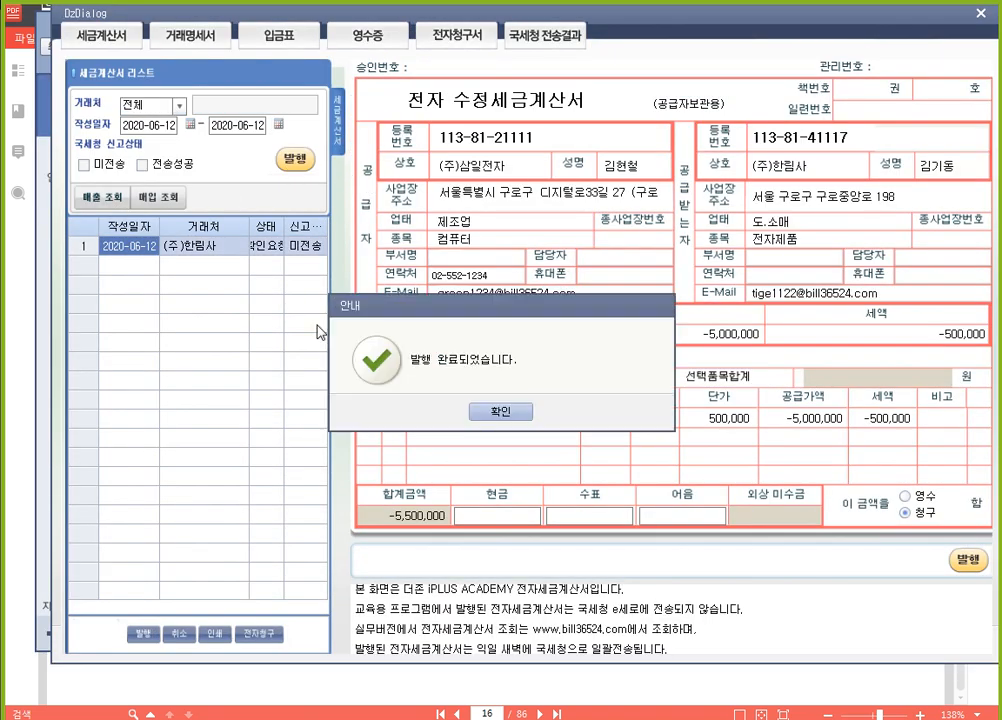
{"action": "left_click", "coordinate": [438, 409]}
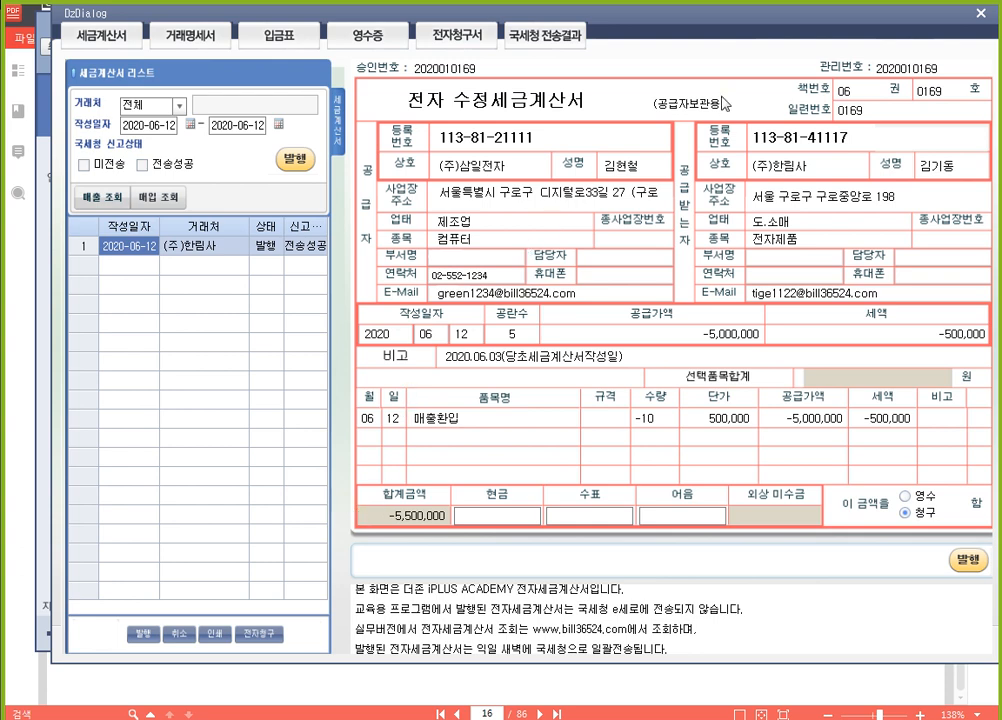
{"action": "left_click", "coordinate": [980, 13]}
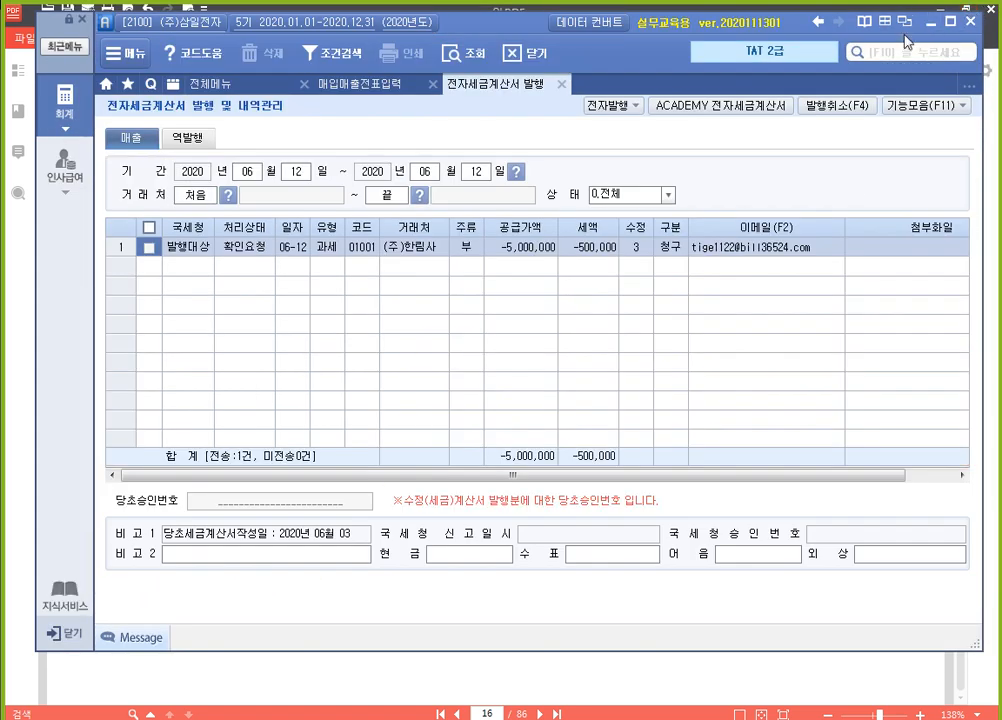
Switch to the textbook in 알PDF and highlight "수정사유: 계약의 해제" in the heading of the June 4 올림푸스(주) assignment
{"action": "left_click", "coordinate": [615, 678]}
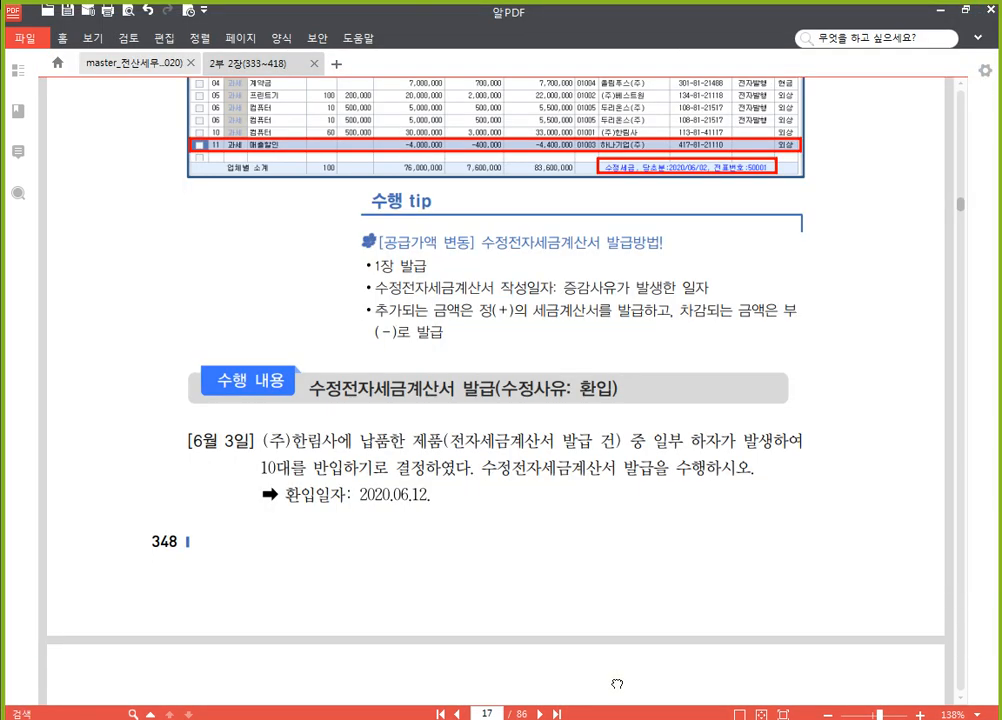
{"action": "scroll", "coordinate": [515, 275], "scroll_direction": "down", "scroll_amount": 10}
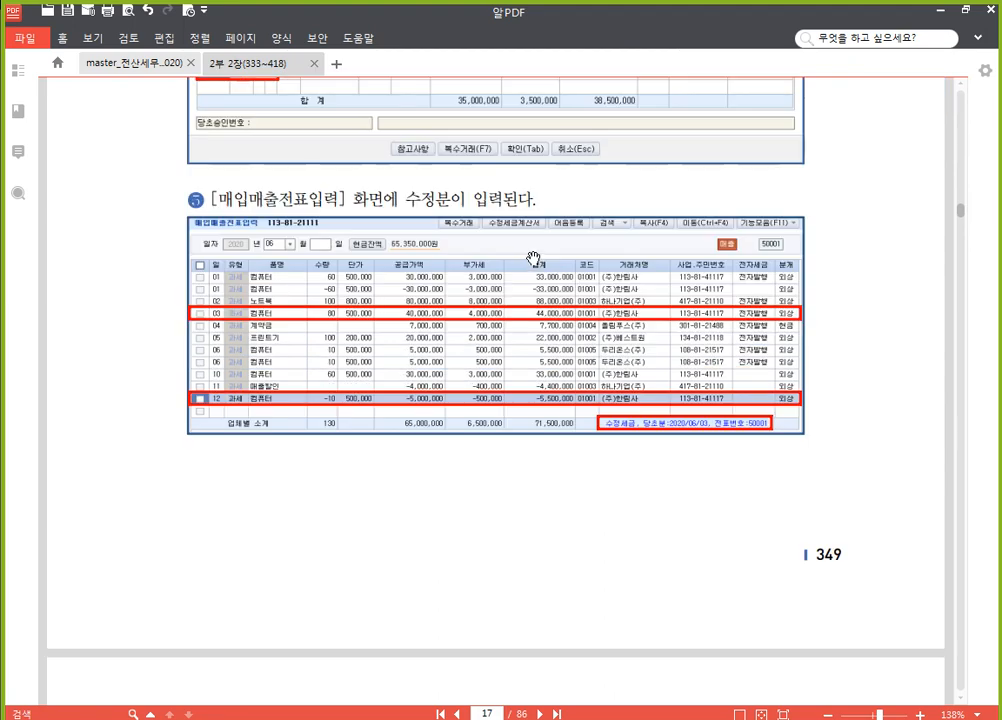
{"action": "scroll", "coordinate": [532, 262], "scroll_direction": "down", "scroll_amount": 10}
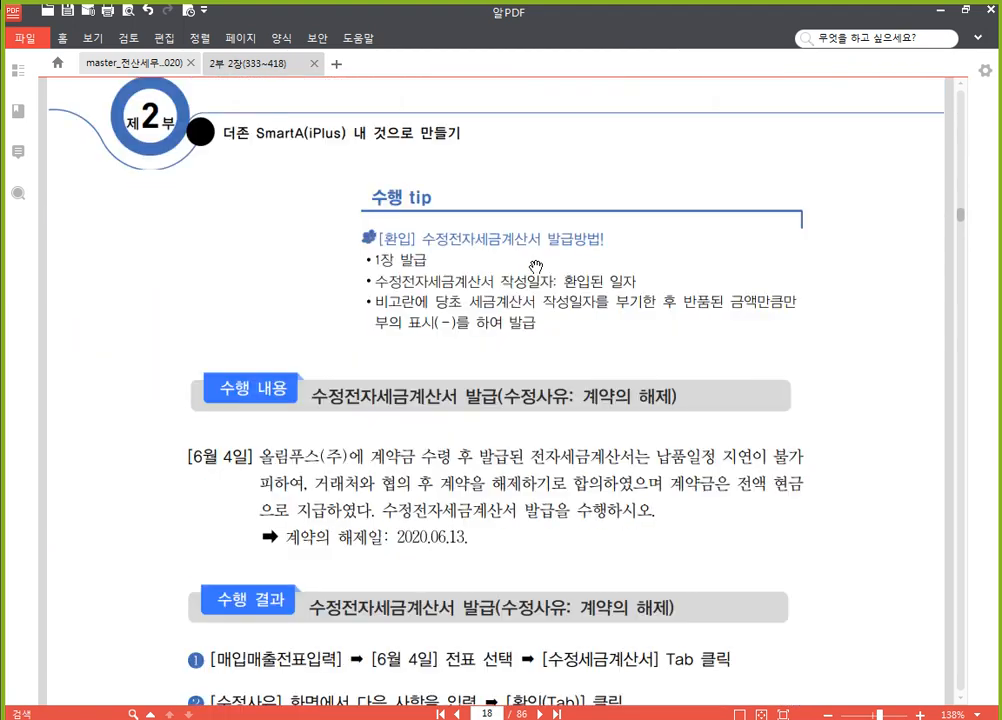
{"action": "scroll", "coordinate": [627, 462], "scroll_direction": "down", "scroll_amount": 1}
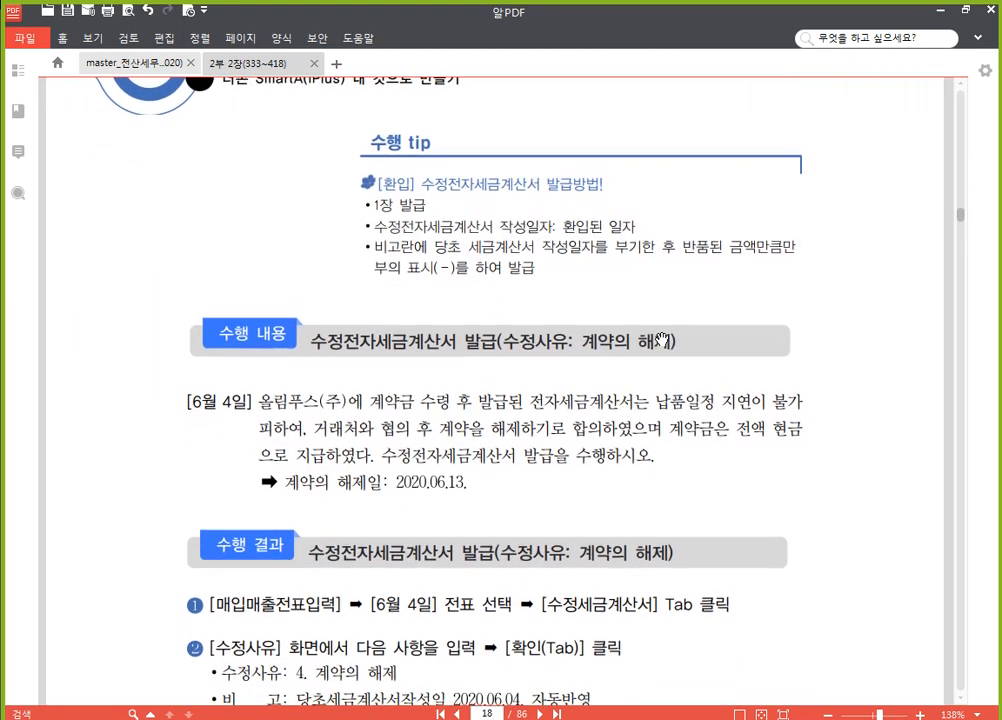
{"action": "left_click_drag", "start_coordinate": [673, 341], "coordinate": [508, 341]}
{"action": "left_click", "coordinate": [520, 313]}
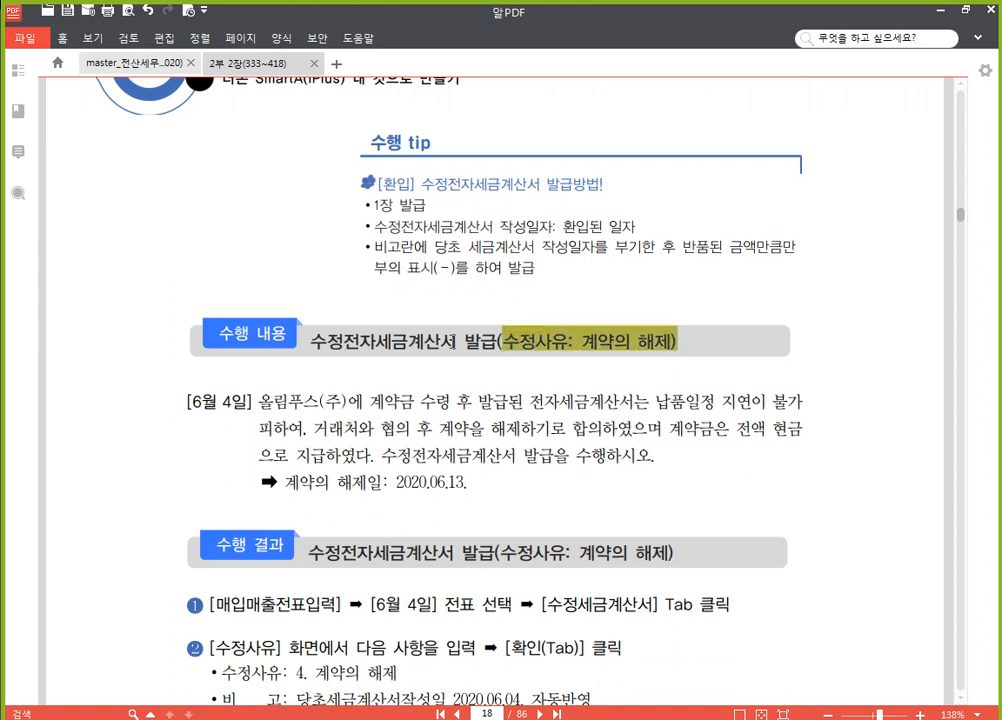
{"action": "scroll", "coordinate": [611, 462], "scroll_direction": "down", "scroll_amount": 2}
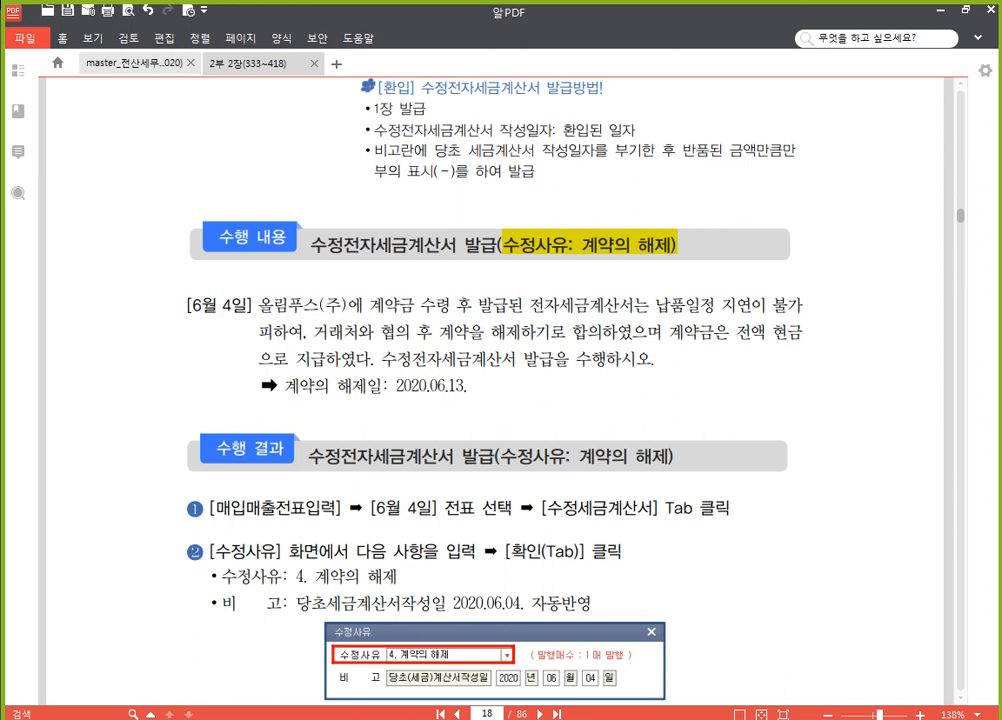
Switch to SmartA and open the 올림푸스(주) 계약금 voucher of June 4 in 매입매출전표입력, checking its 선수금 entry
{"action": "left_click", "coordinate": [484, 716]}
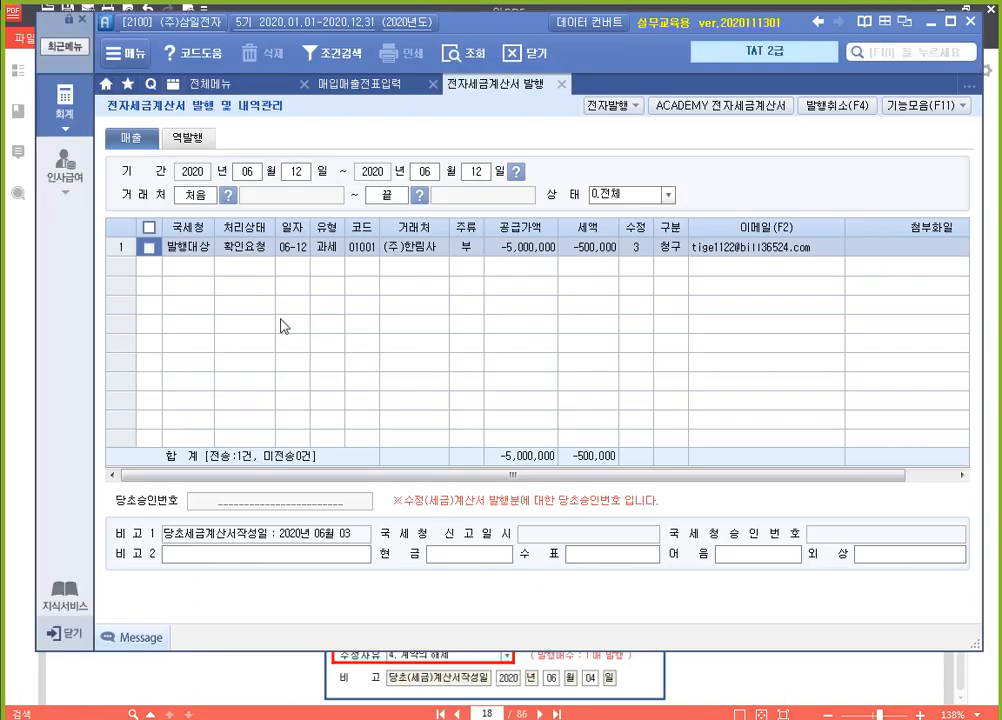
{"action": "left_click", "coordinate": [367, 90]}
{"action": "left_click", "coordinate": [283, 141]}
{"action": "type", "text": "4"}
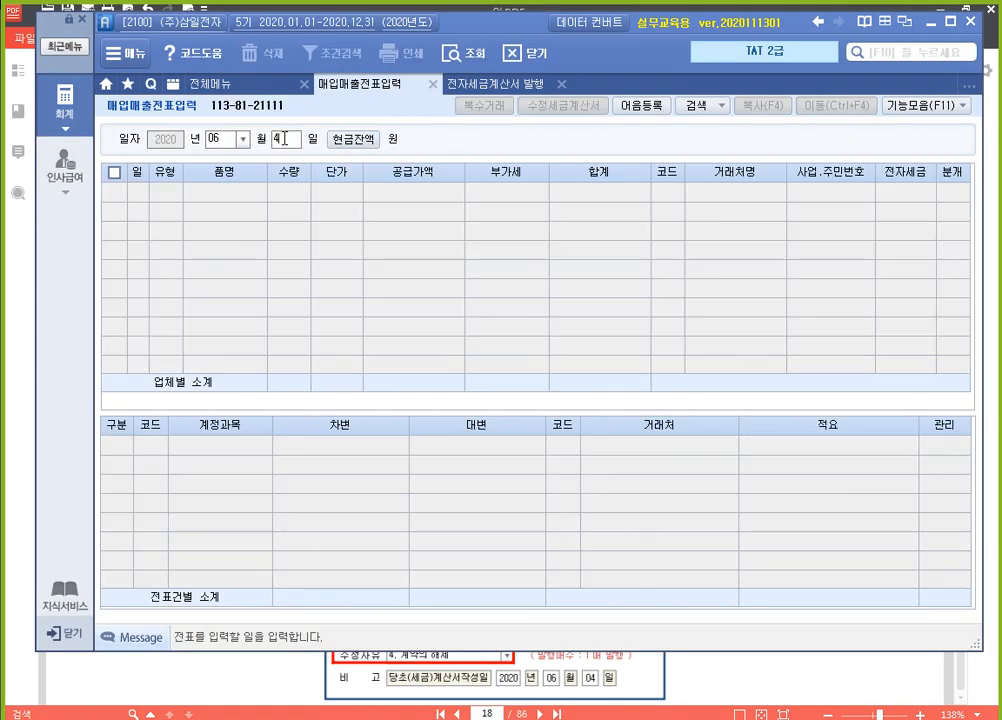
{"action": "key", "text": "Return"}
{"action": "left_click", "coordinate": [437, 196]}
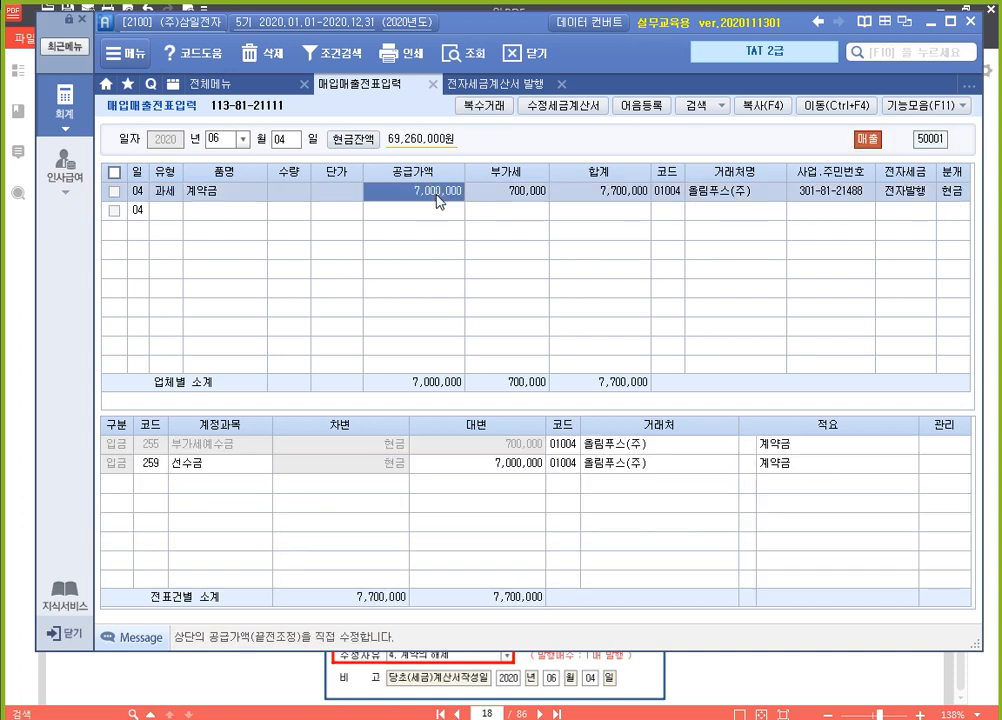
{"action": "left_click", "coordinate": [158, 465]}
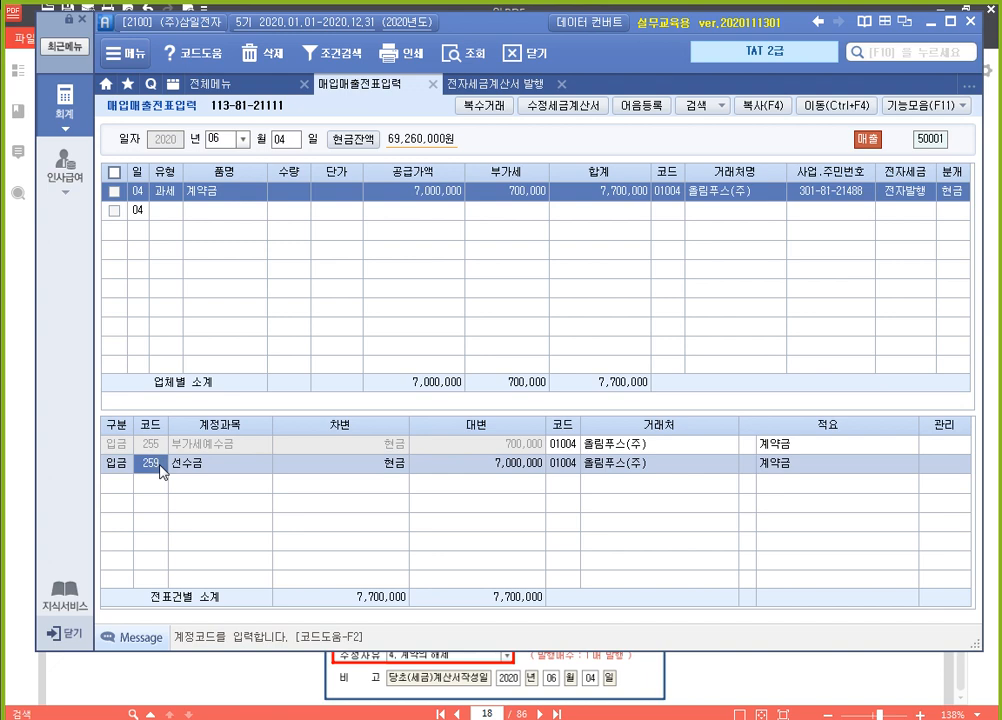
{"action": "left_click", "coordinate": [487, 194]}
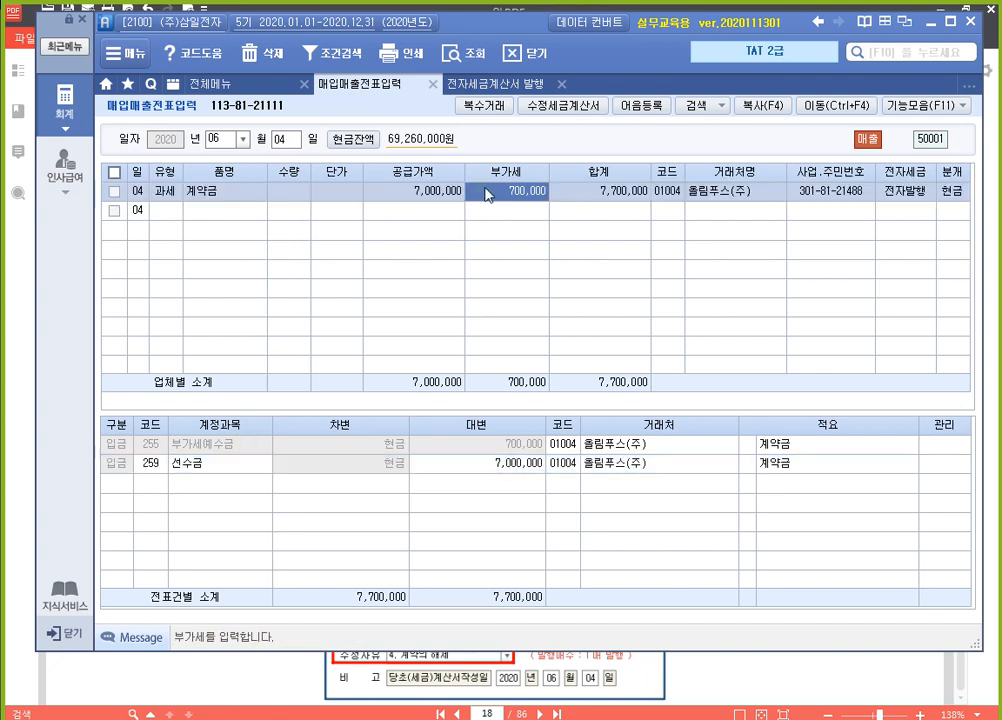
Start a revised tax invoice for the 올림푸스(주) voucher with 수정사유 "4. 계약의 해제" and accept the reason
{"action": "left_click", "coordinate": [587, 112]}
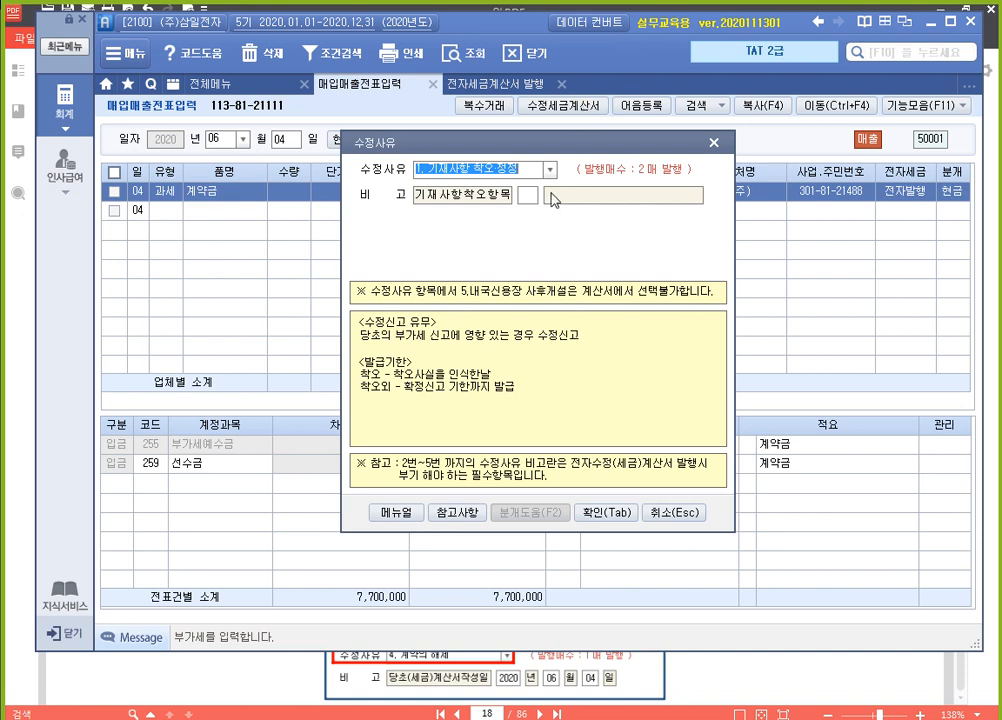
{"action": "left_click", "coordinate": [549, 170]}
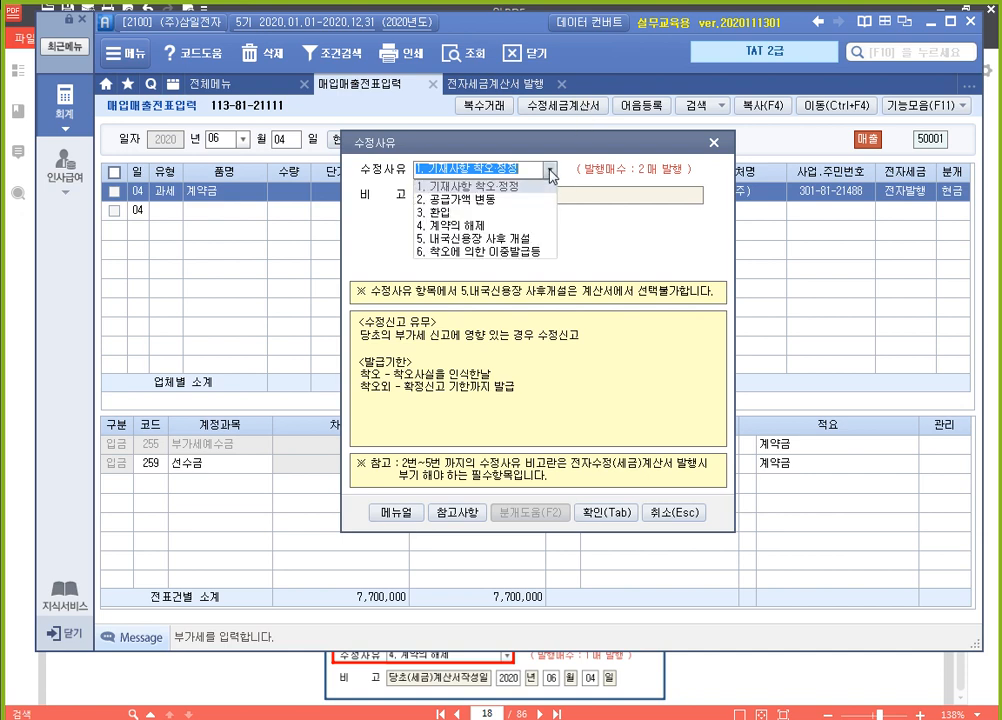
{"action": "left_click", "coordinate": [518, 228]}
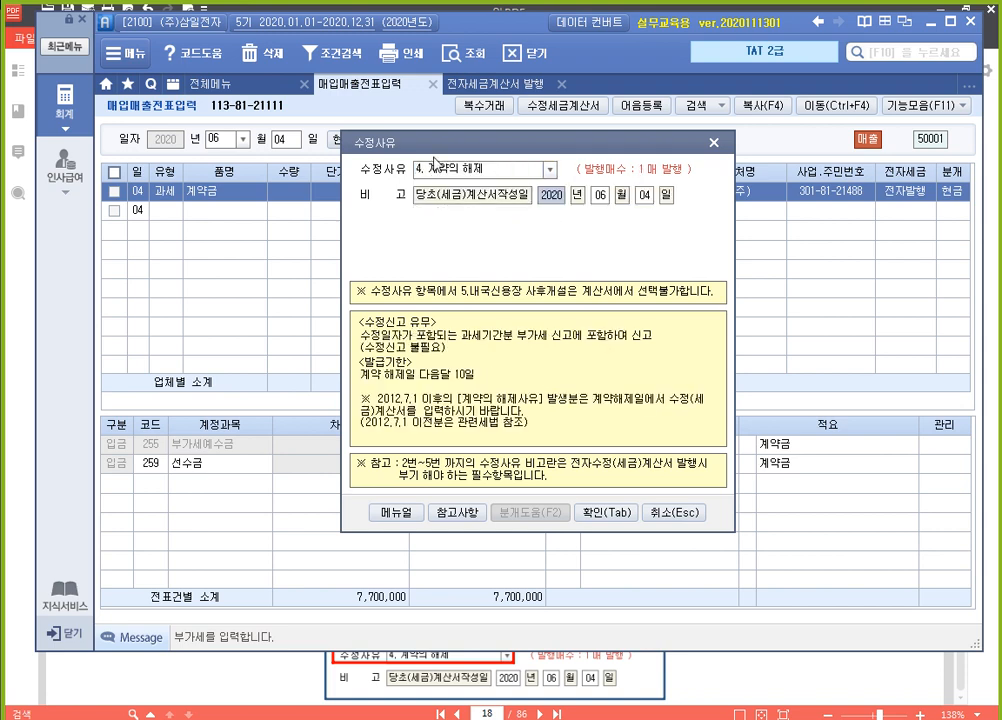
{"action": "left_click", "coordinate": [610, 513]}
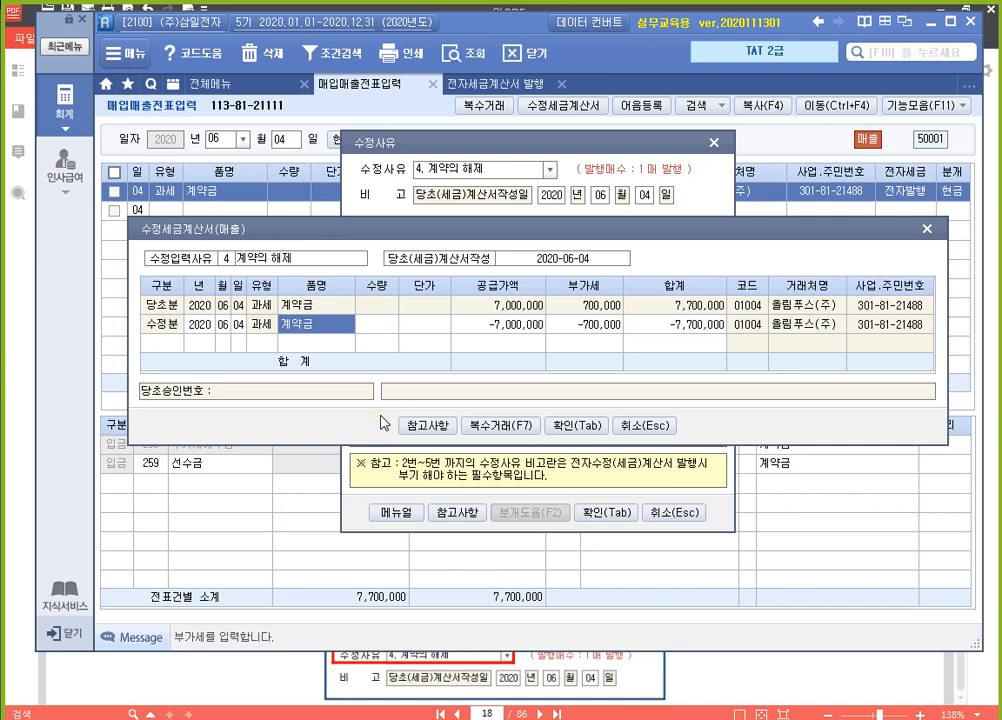
Set the day of the 수정분 line to 13 and save the revised 올림푸스(주) tax invoice
{"action": "key", "text": "Left"}
{"action": "key", "text": "Left"}
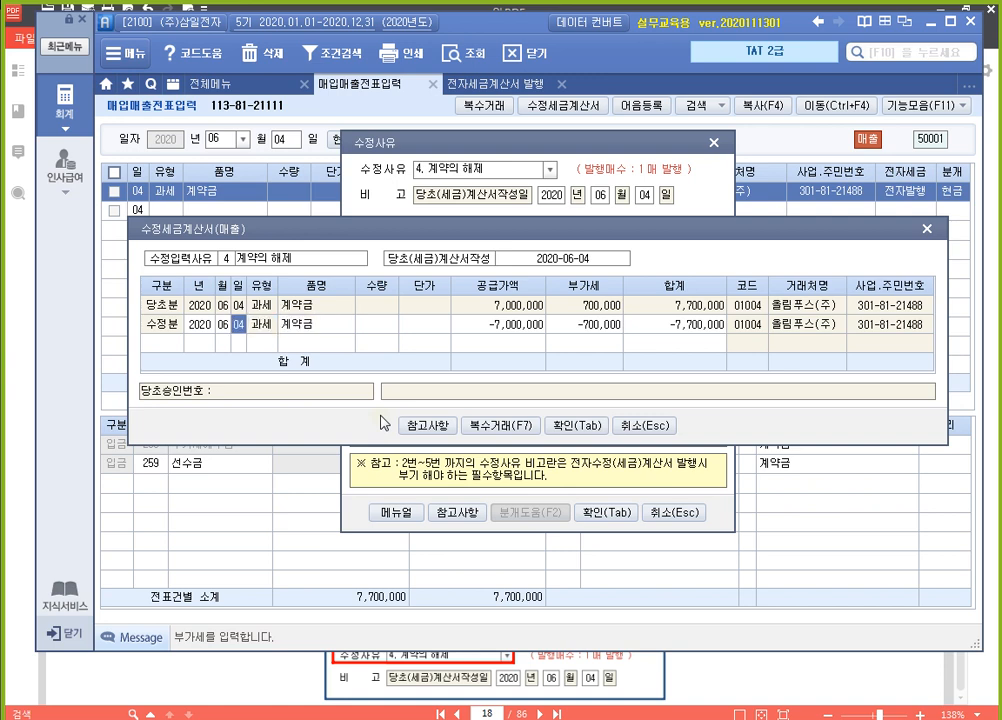
{"action": "type", "text": "13"}
{"action": "key", "text": "Return"}
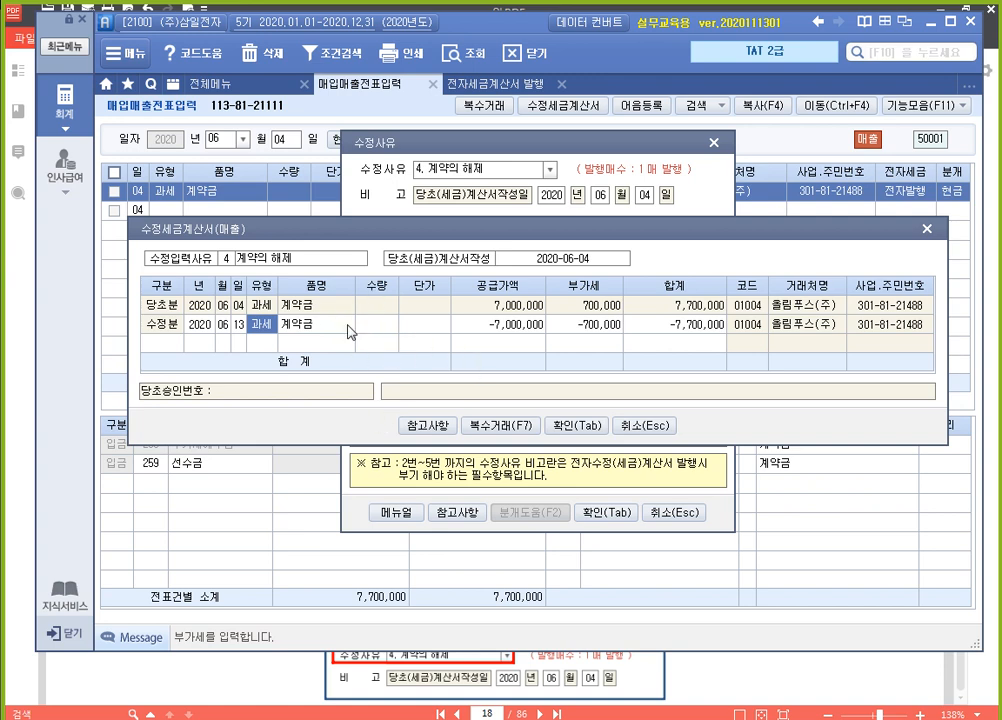
{"action": "left_click", "coordinate": [238, 325]}
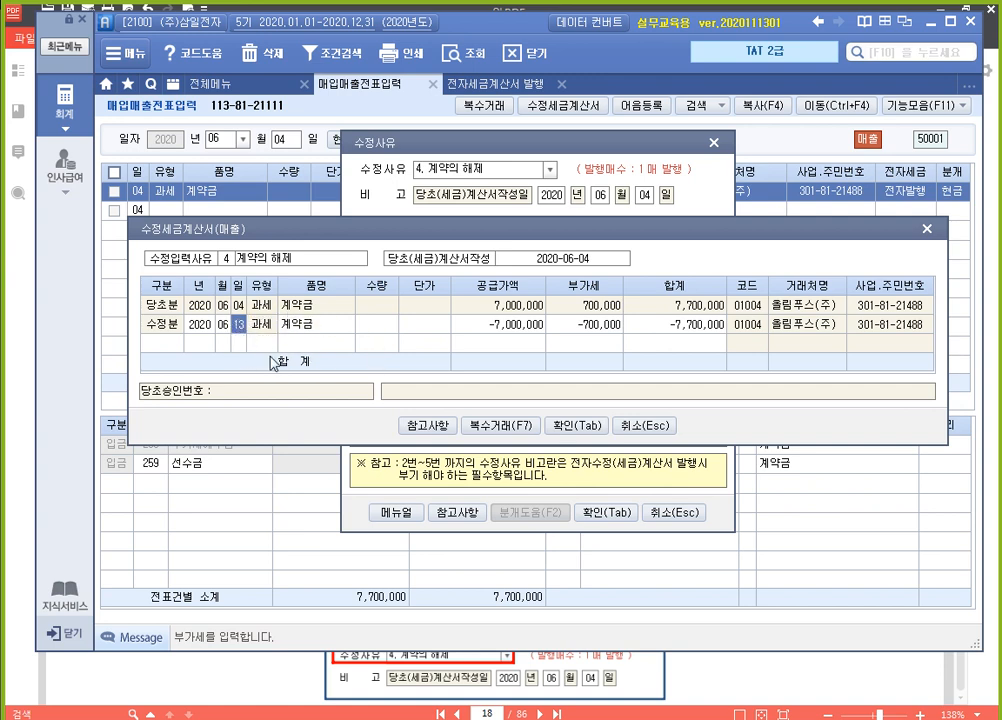
{"action": "left_click", "coordinate": [586, 427]}
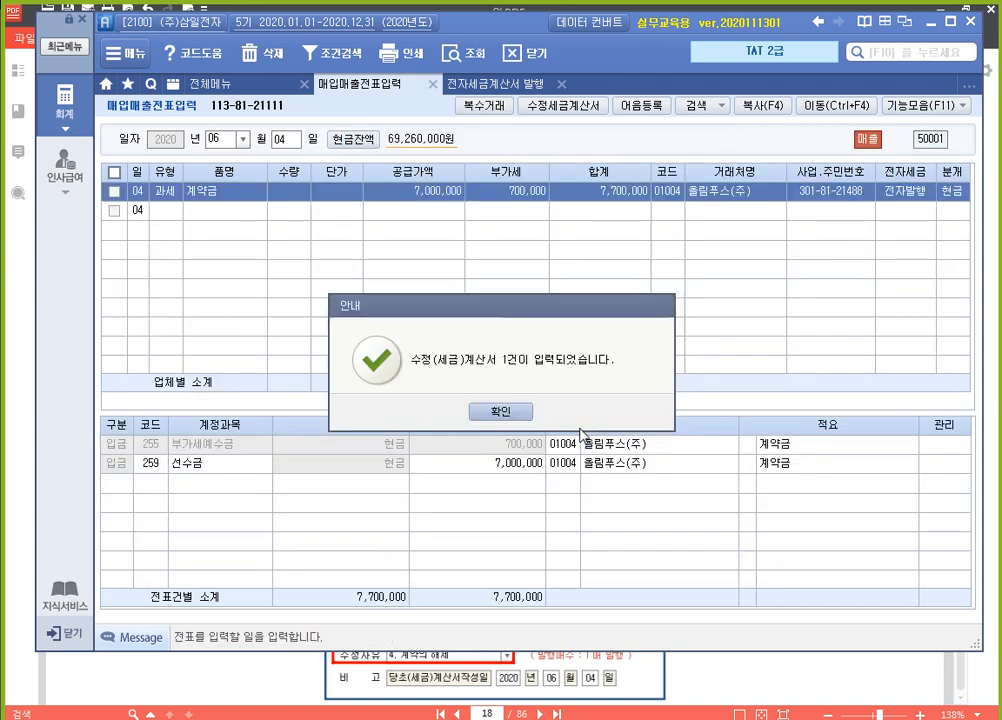
{"action": "left_click", "coordinate": [517, 414]}
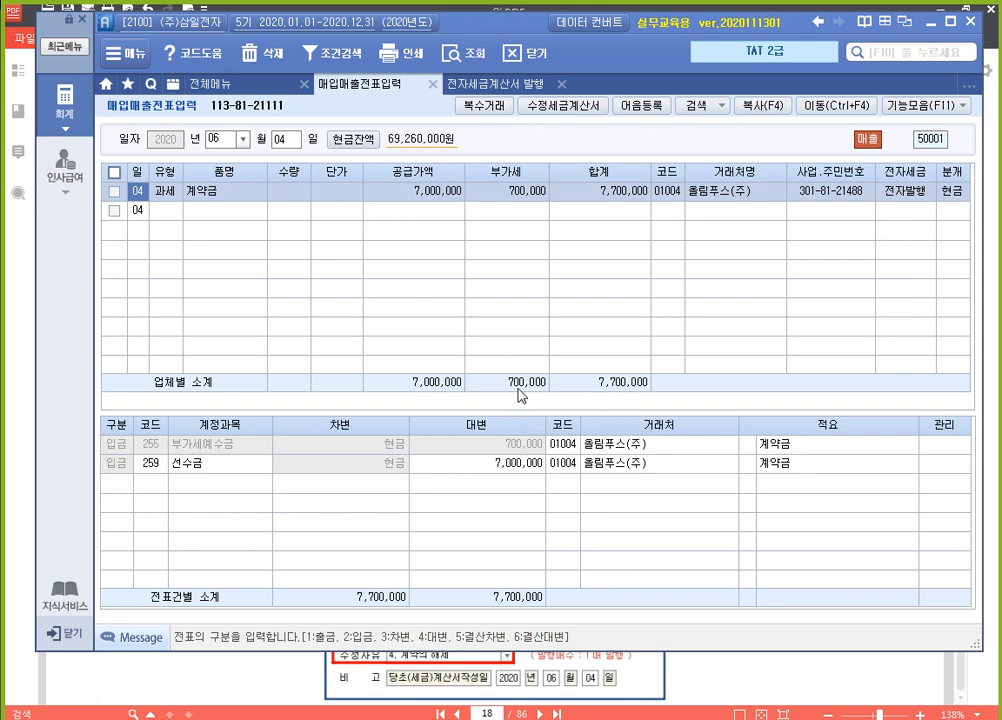
Open the June 13 올림푸스(주) revised voucher and change its 제품매출 account to 259 선수금
{"action": "left_click", "coordinate": [292, 140]}
{"action": "type", "text": "13"}
{"action": "key", "text": "Return"}
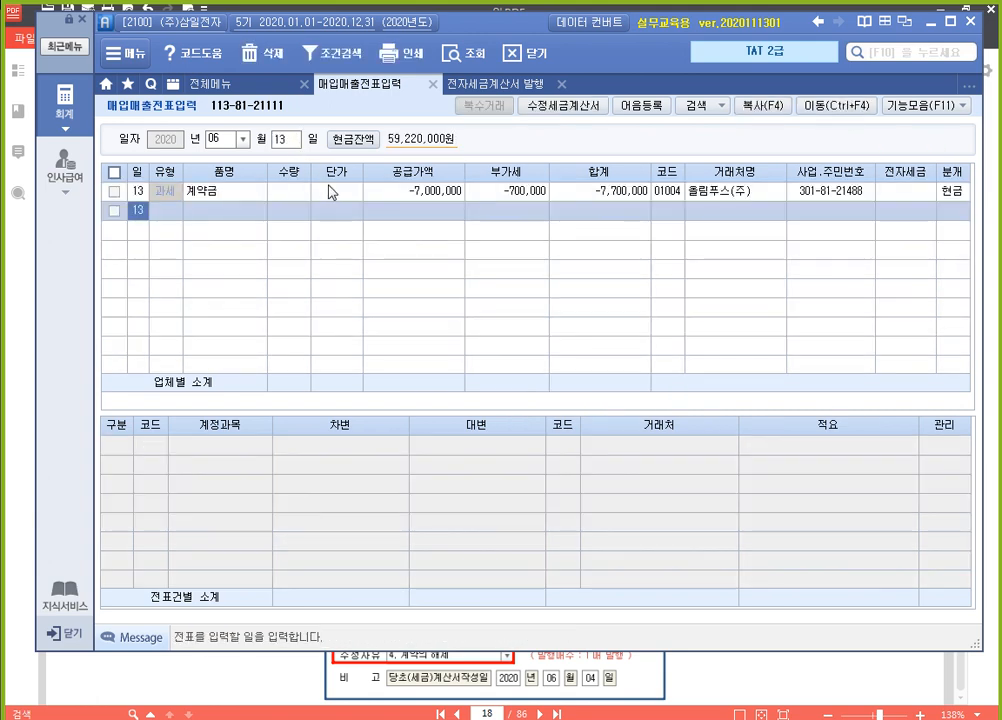
{"action": "left_click", "coordinate": [955, 193]}
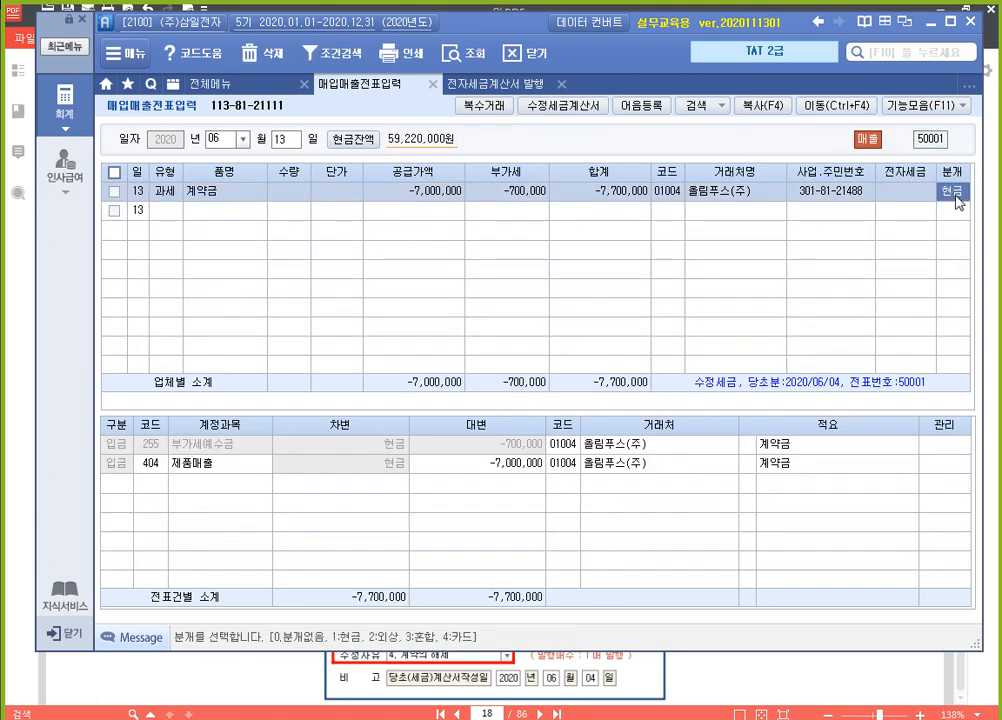
{"action": "left_click", "coordinate": [150, 465]}
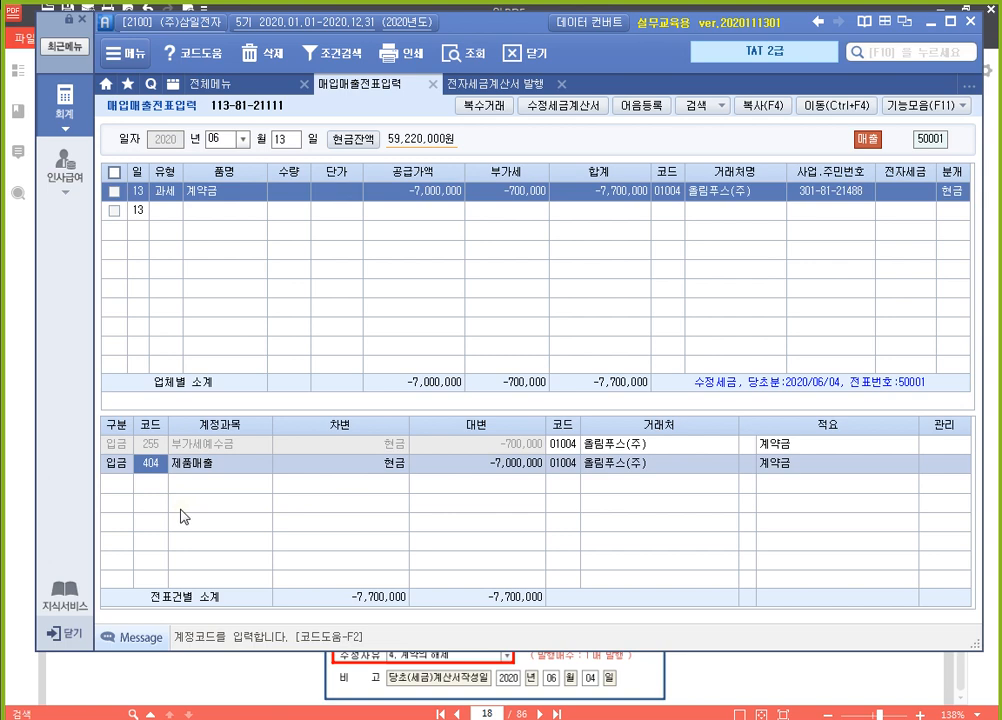
{"action": "type", "text": "선수"}
{"action": "key", "text": "Return"}
{"action": "key", "text": "Return"}
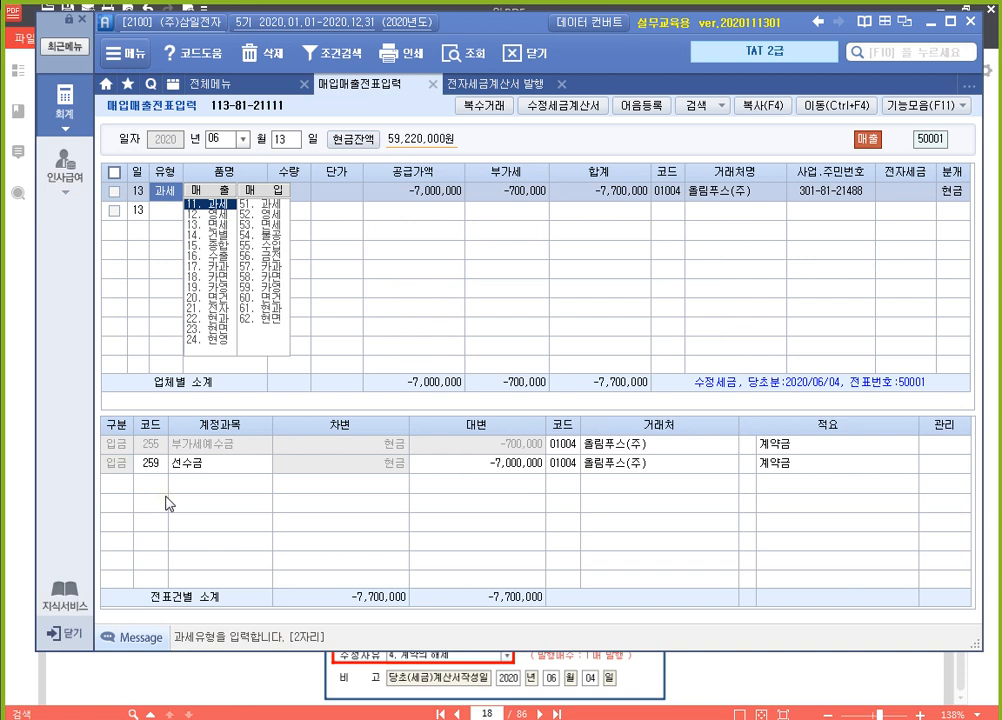
{"action": "left_click", "coordinate": [448, 465]}
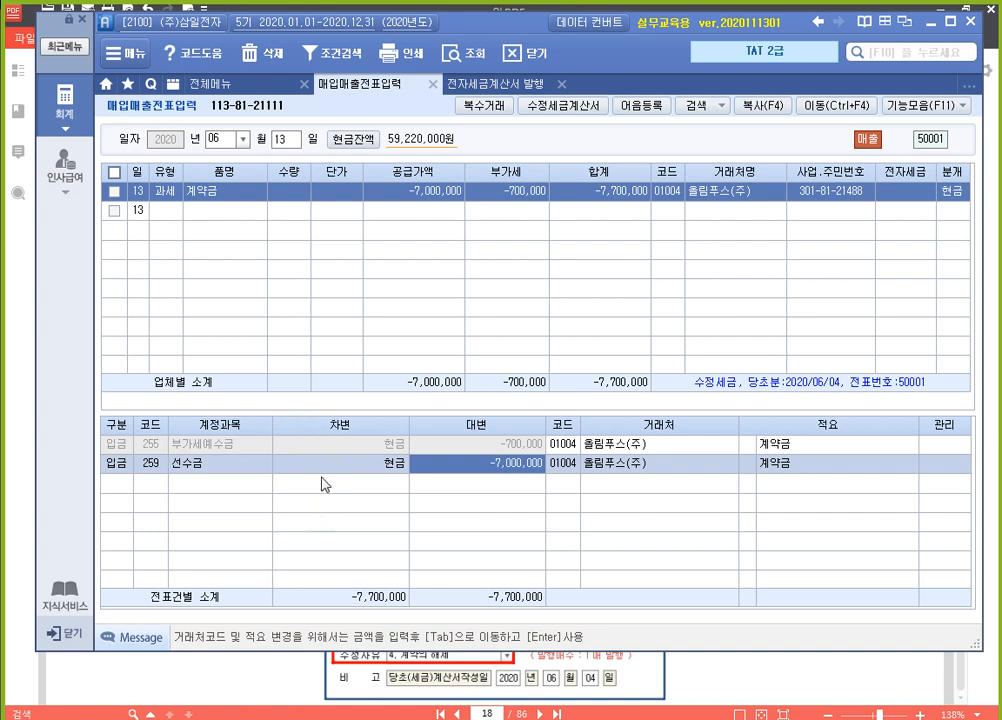
List the sales invoices dated 2020-06-13 to 2020-06-13 in 전자세금계산서 발행
{"action": "left_click", "coordinate": [497, 84]}
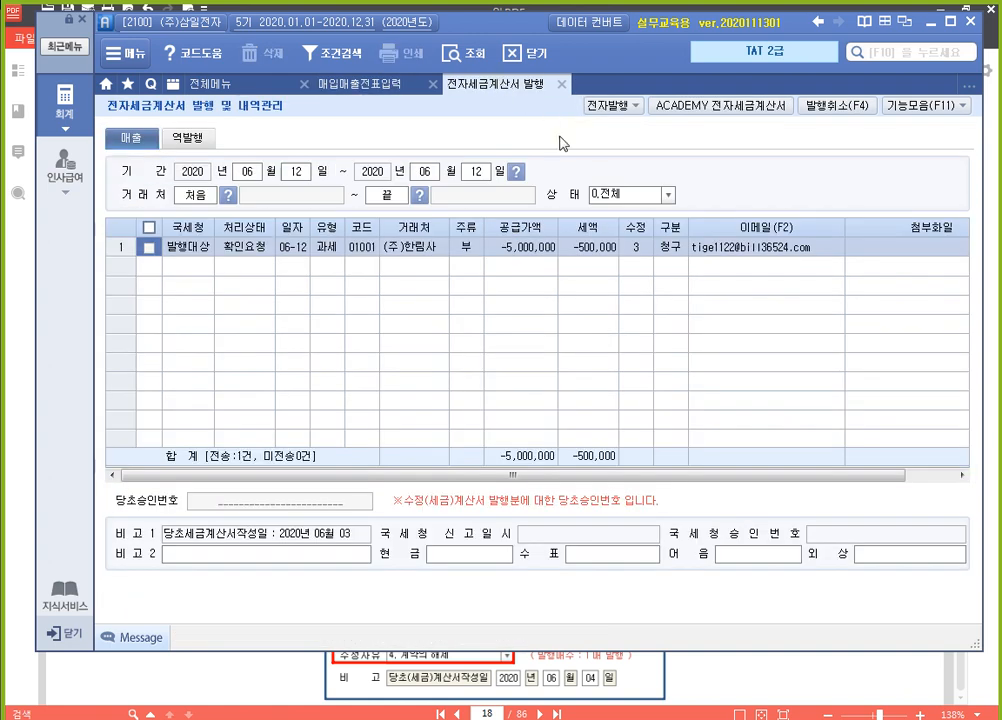
{"action": "left_click", "coordinate": [304, 172]}
{"action": "type", "text": "13"}
{"action": "key", "text": "Return"}
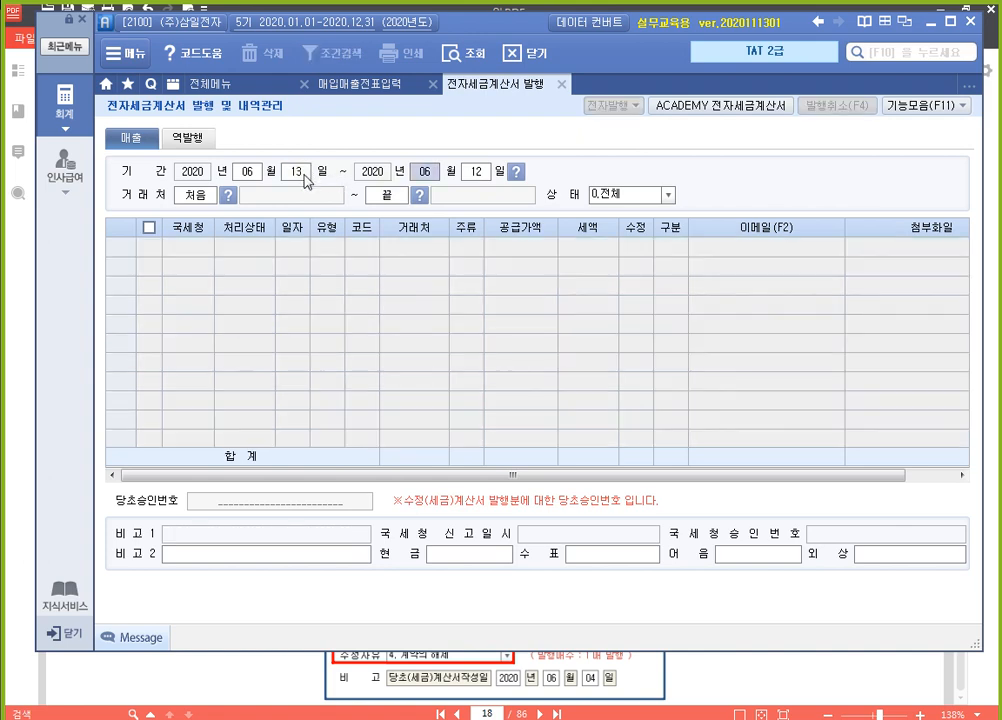
{"action": "key", "text": "Return"}
{"action": "key", "text": "Return"}
{"action": "key", "text": "Return"}
{"action": "key", "text": "Return"}
{"action": "key", "text": "Return"}
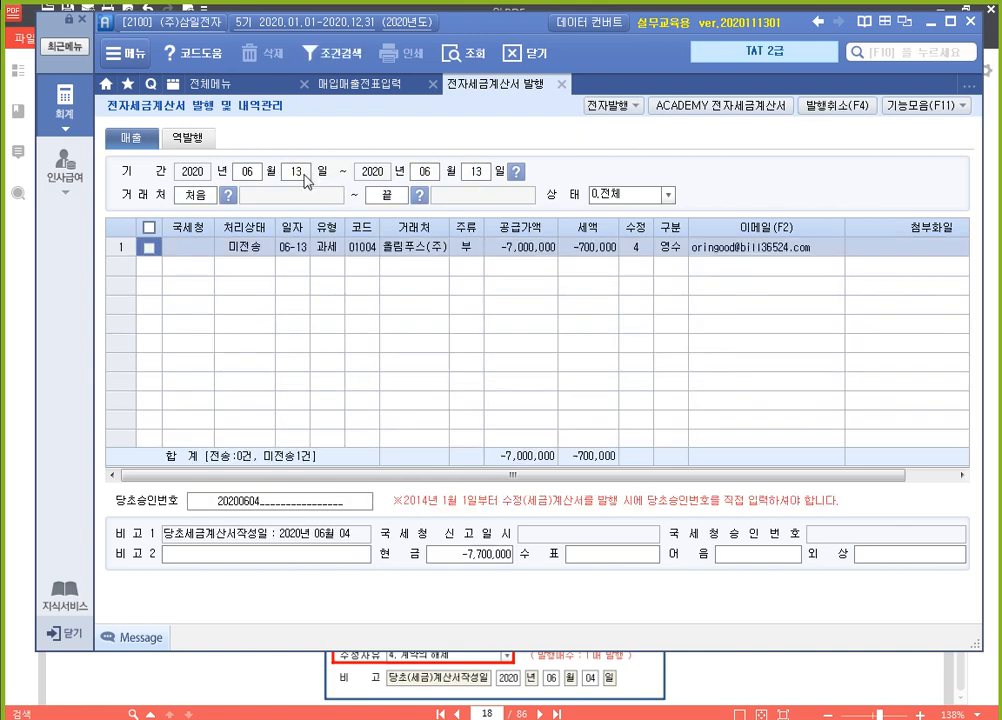
Select the unsent 올림푸스(주) revised invoice of 06-13 and issue it electronically
{"action": "left_click", "coordinate": [149, 247]}
{"action": "left_click", "coordinate": [608, 104]}
{"action": "left_click", "coordinate": [552, 597]}
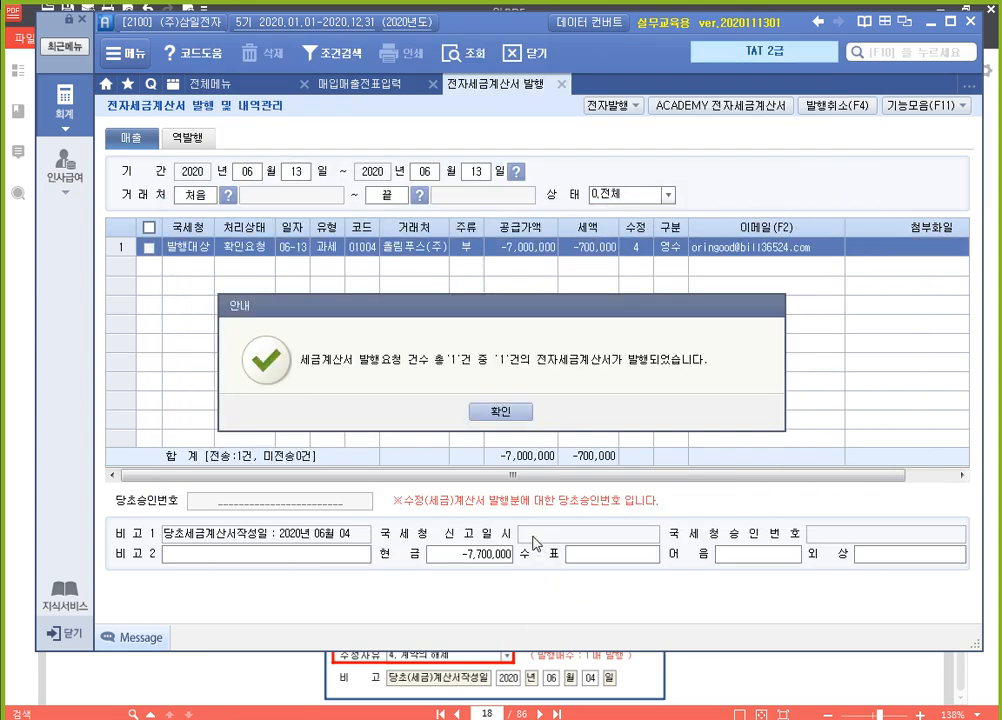
{"action": "left_click", "coordinate": [509, 421]}
Log in to the ACADEMY 전자세금계산서 site, issue the untransmitted 올림푸스(주) revised invoice of 2020-06-13, and close the site
{"action": "left_click", "coordinate": [705, 104]}
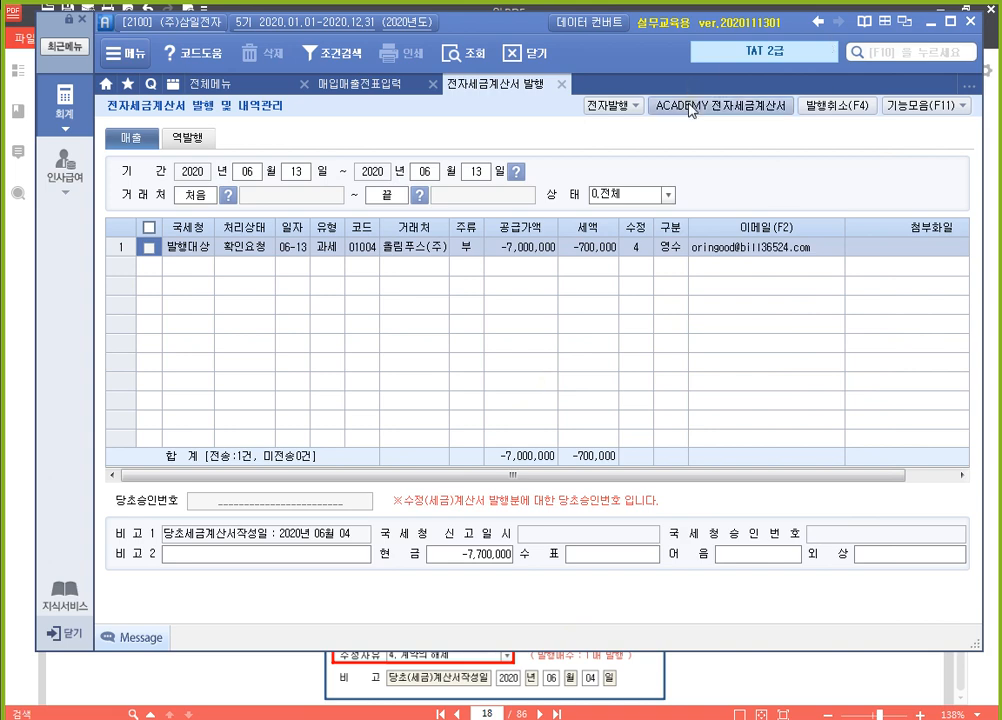
{"action": "left_click", "coordinate": [332, 413]}
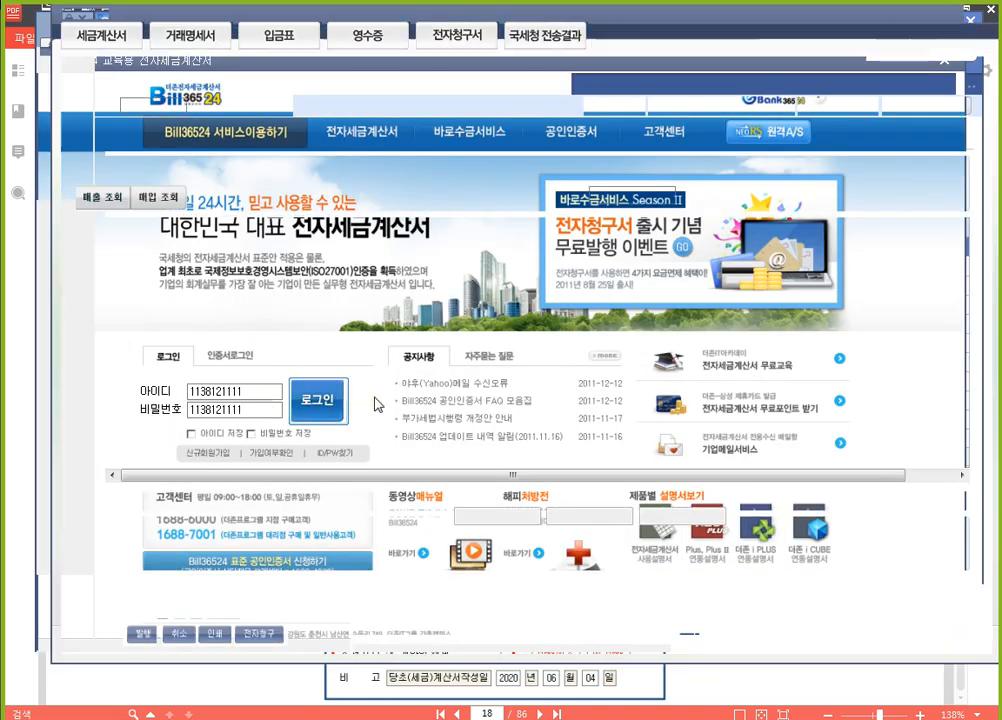
{"action": "left_click", "coordinate": [101, 197]}
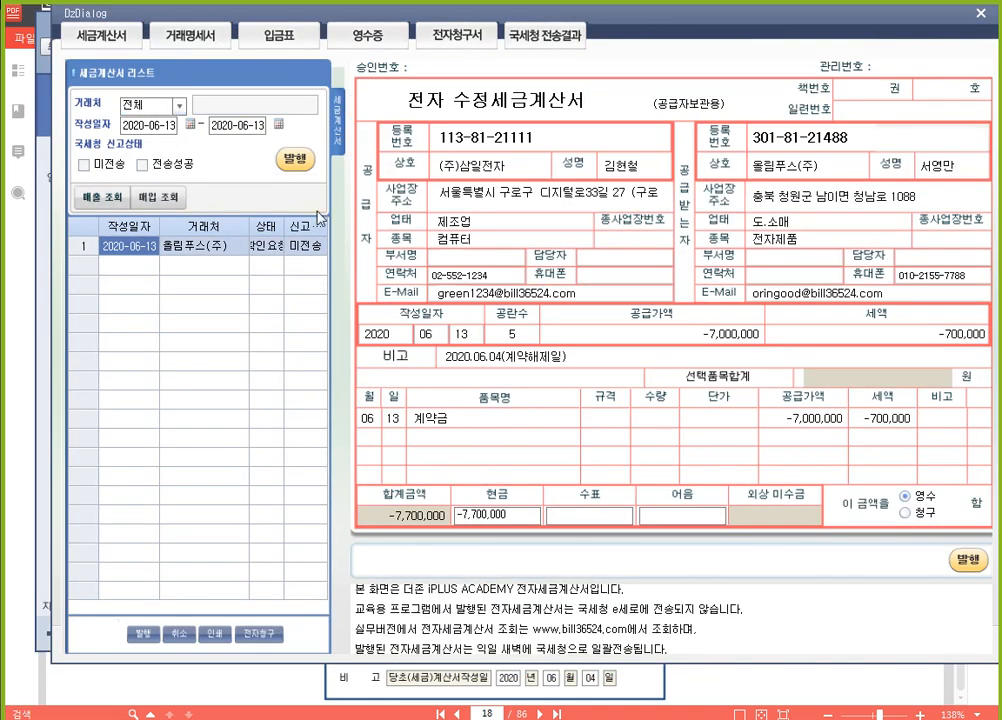
{"action": "left_click", "coordinate": [294, 165]}
{"action": "left_click", "coordinate": [510, 411]}
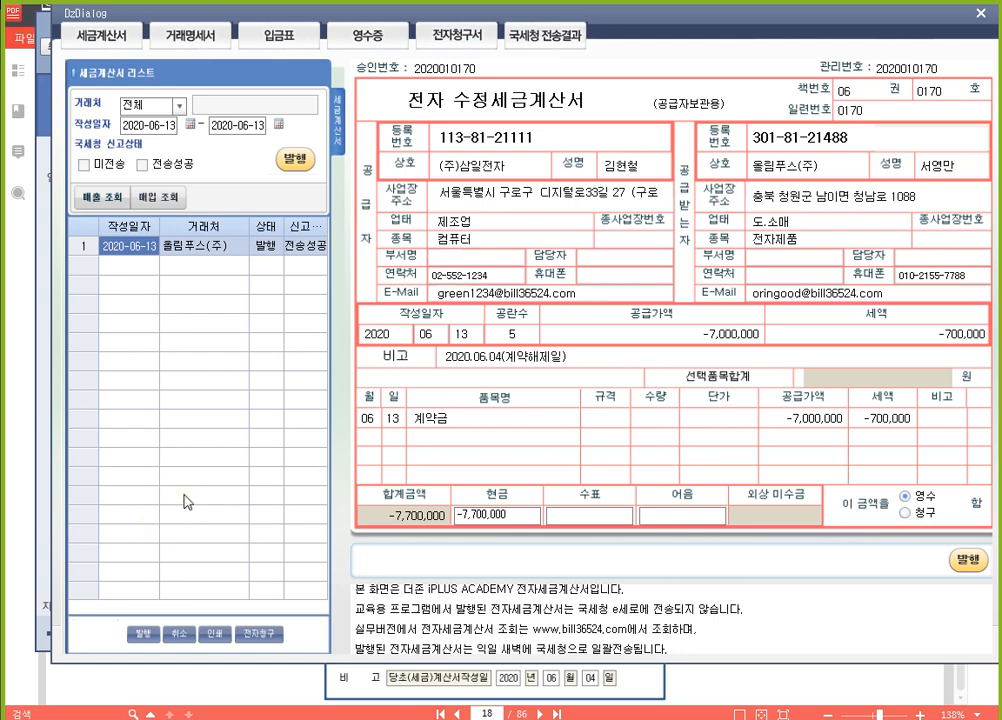
{"action": "left_click", "coordinate": [981, 14]}
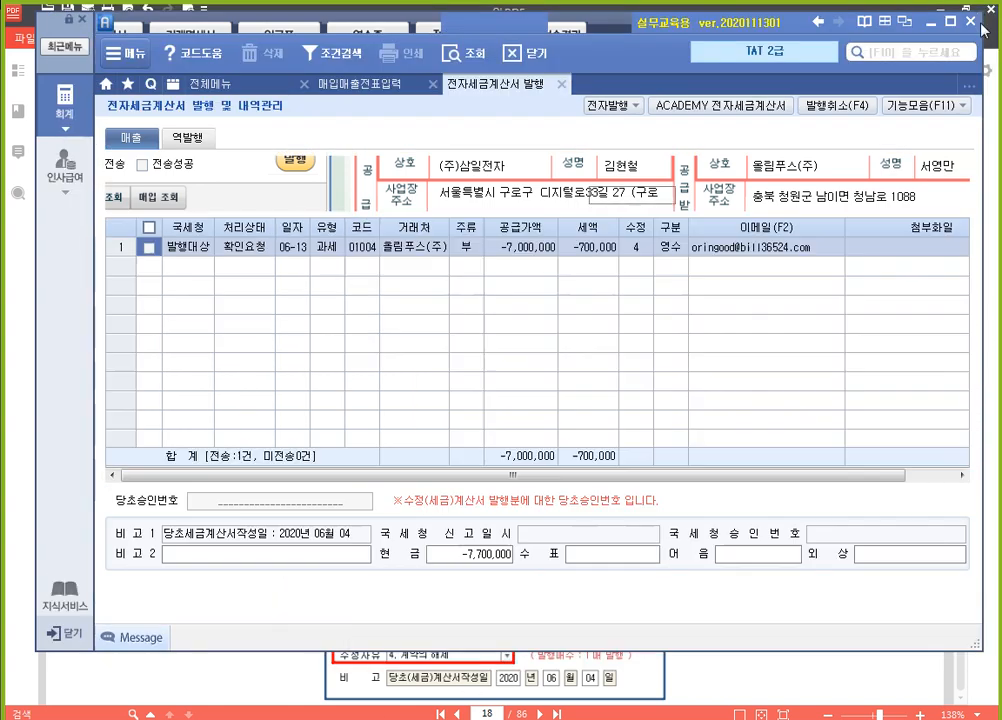
Switch to the textbook in 알PDF and read the June 5 (주)베스트원 assignment on 내국신용장 사후개설
{"action": "left_click", "coordinate": [740, 677]}
{"action": "scroll", "coordinate": [660, 350], "scroll_direction": "down", "scroll_amount": 15}
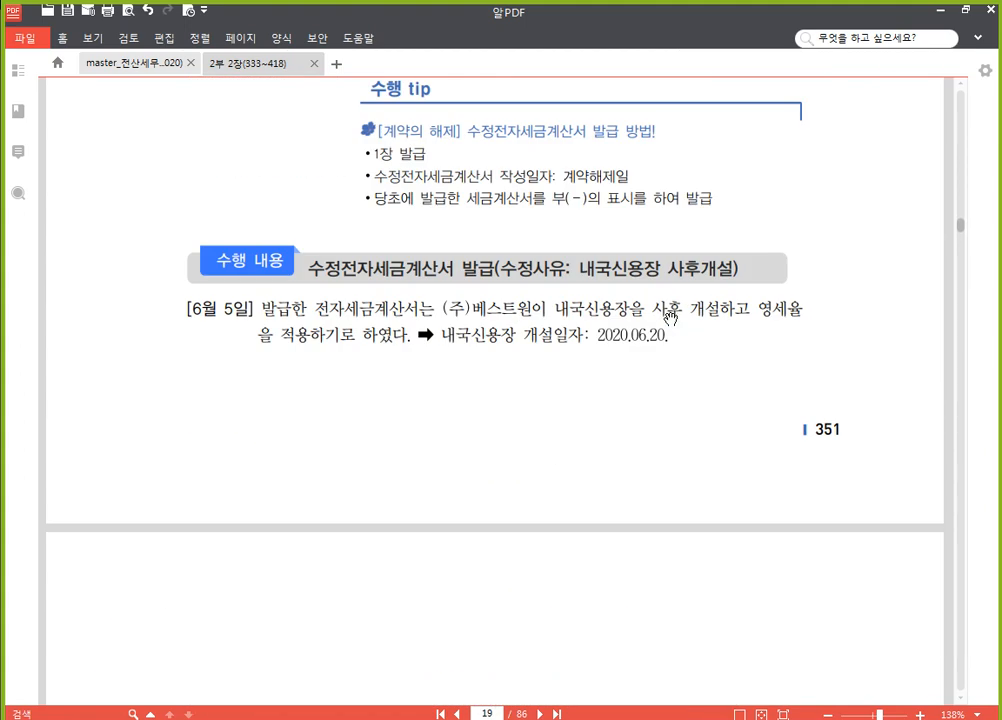
{"action": "scroll", "coordinate": [582, 460], "scroll_direction": "up", "scroll_amount": 3}
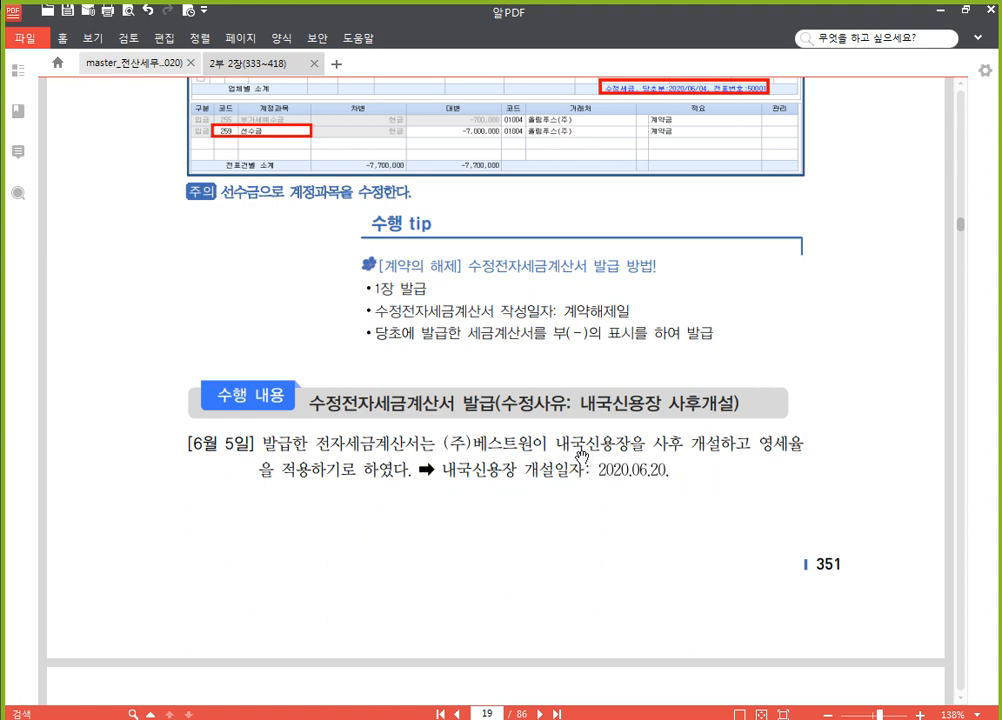
Switch back to SmartA and open the (주)베스트원 프린트기 voucher of June 5 in 매입매출전표입력
{"action": "key", "text": "alt+Tab"}
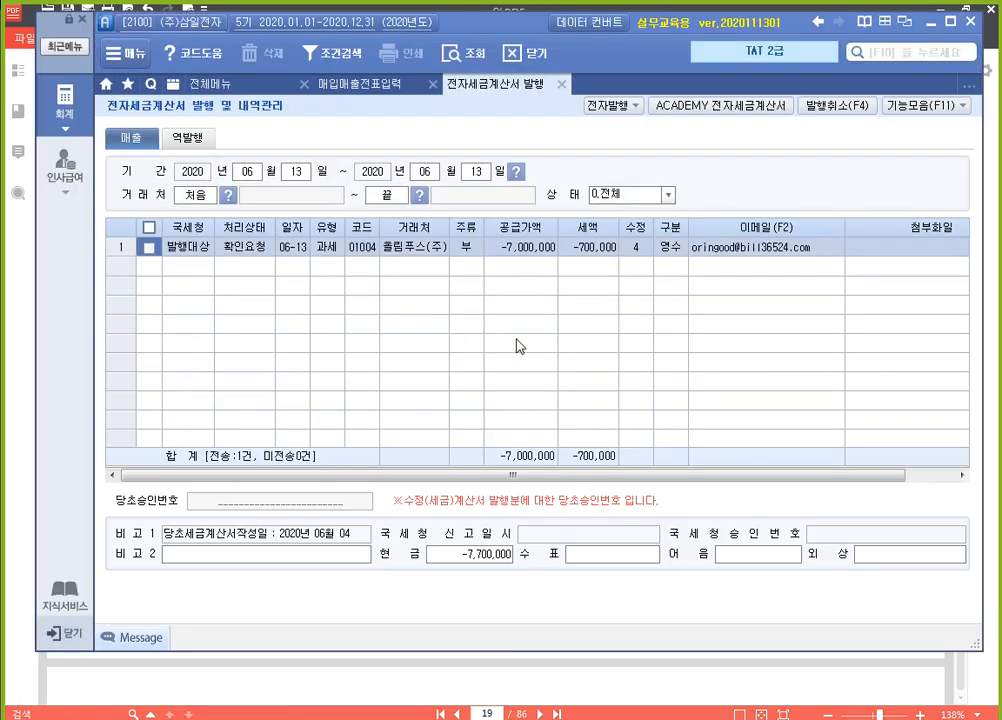
{"action": "left_click", "coordinate": [366, 85]}
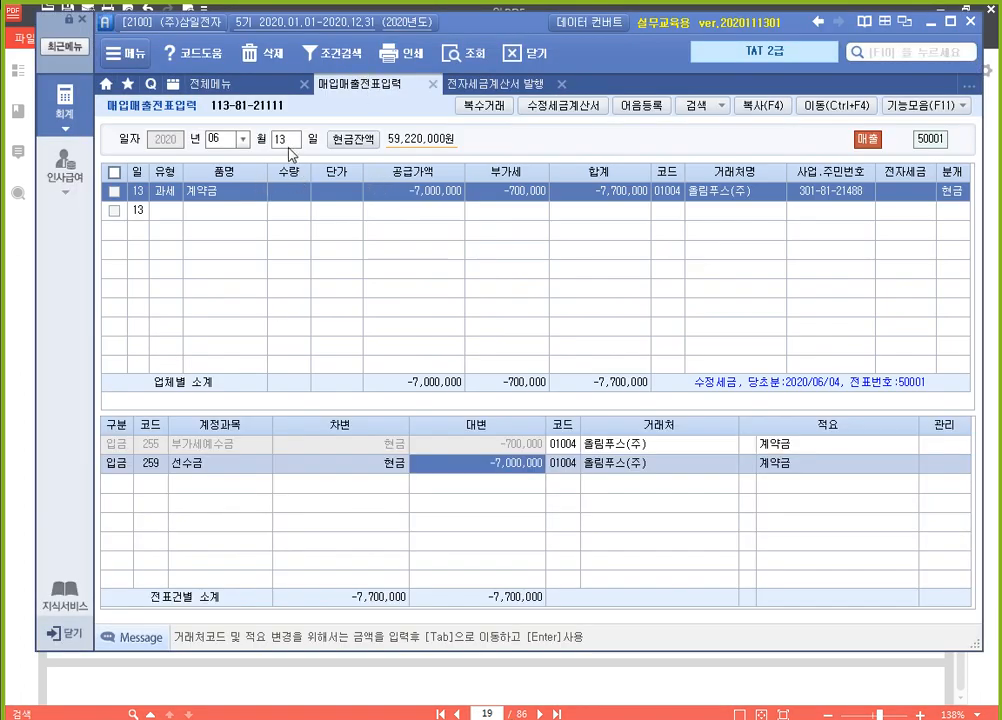
{"action": "type", "text": "05"}
{"action": "key", "text": "Return"}
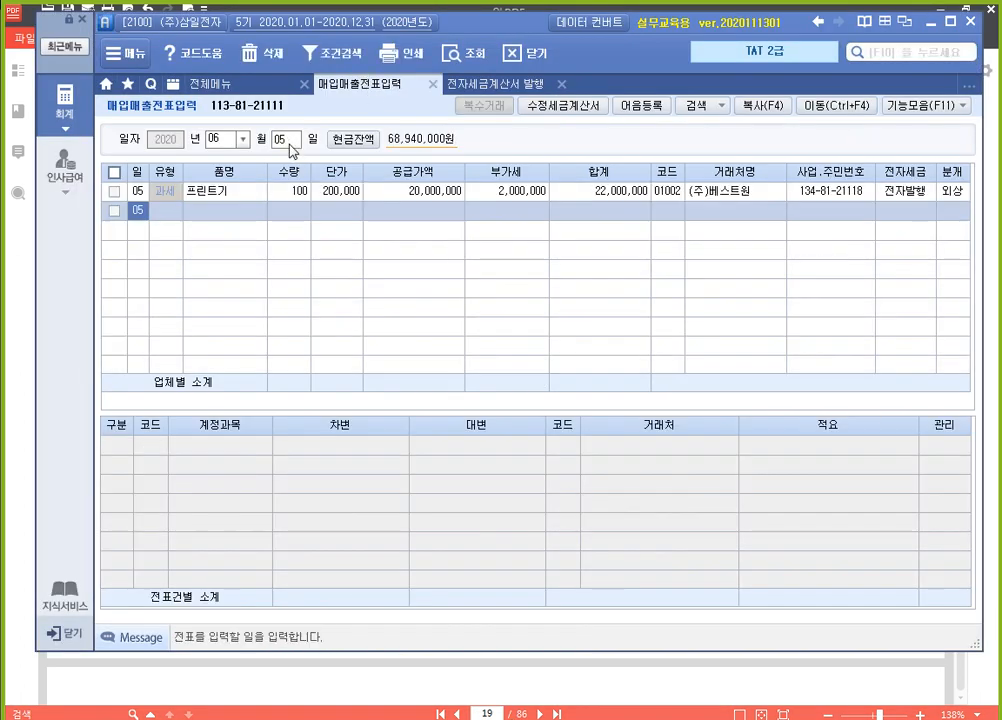
{"action": "left_click", "coordinate": [430, 193]}
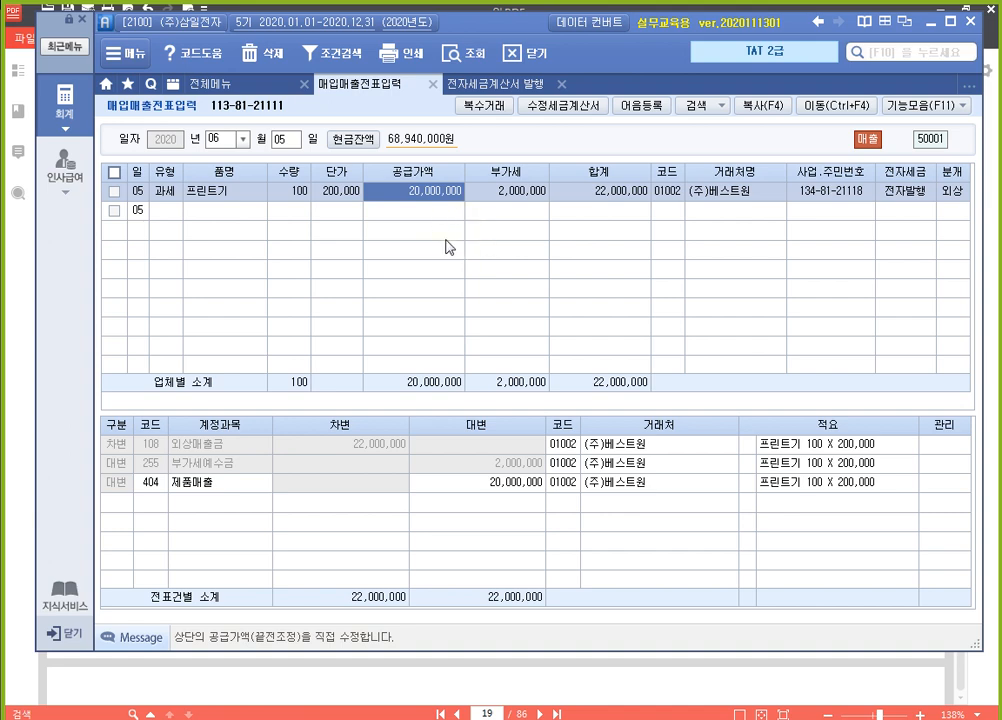
Start a revised tax invoice for the 프린트기 voucher with reason 5. 내국신용장 사후 개설, opening date 2020-06-20 and report month 2020-06
{"action": "left_click", "coordinate": [566, 107]}
{"action": "left_click", "coordinate": [549, 171]}
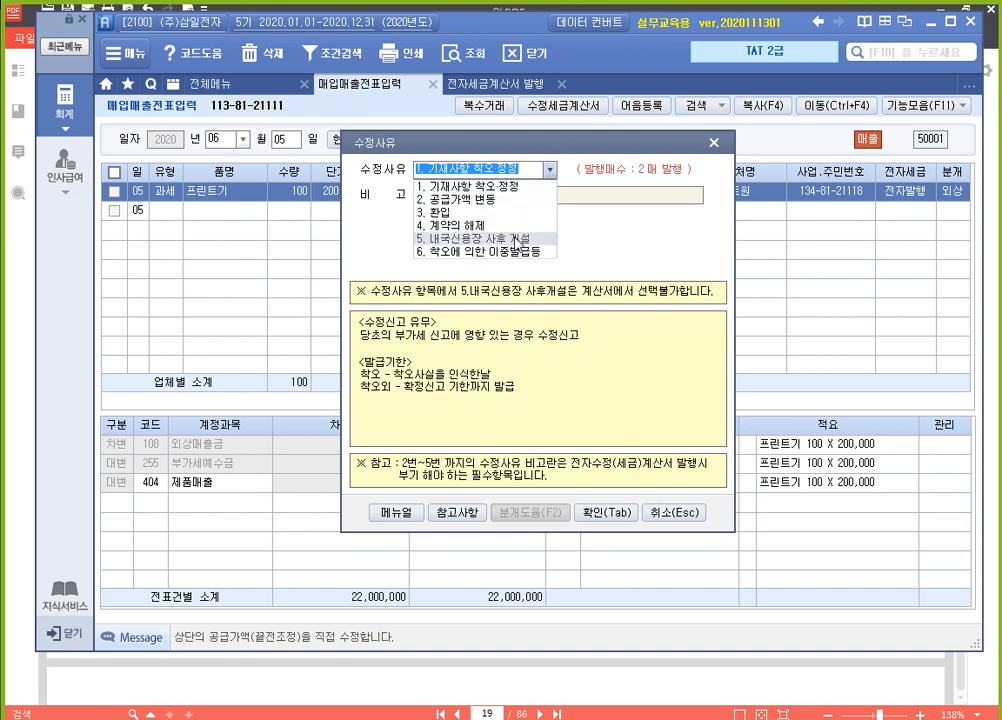
{"action": "left_click", "coordinate": [516, 240]}
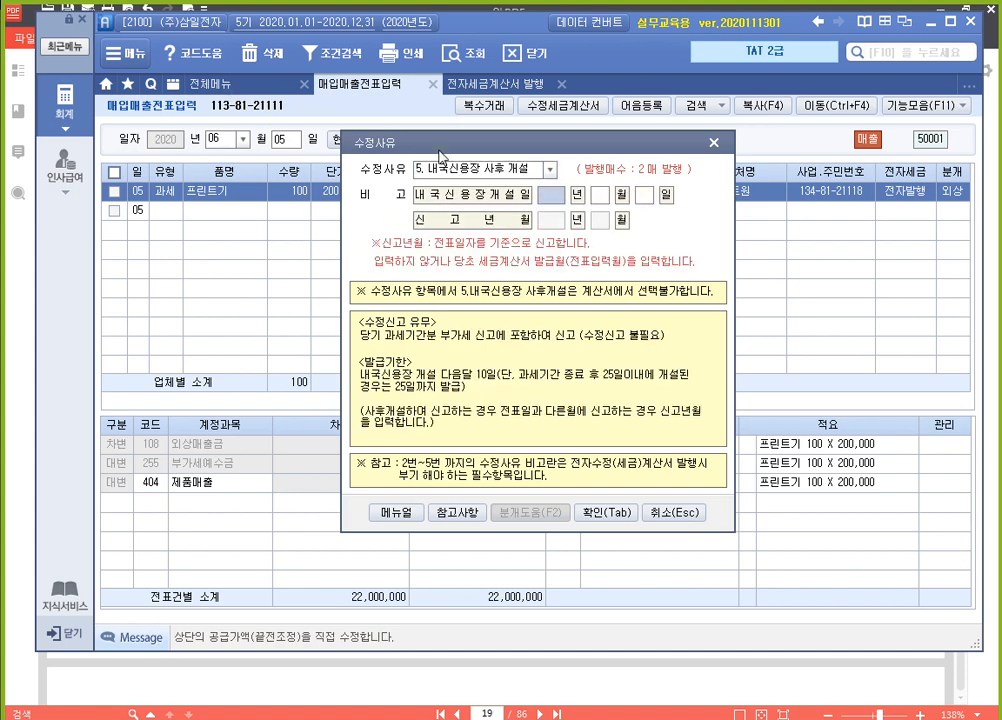
{"action": "left_click_drag", "start_coordinate": [500, 148], "coordinate": [518, 252]}
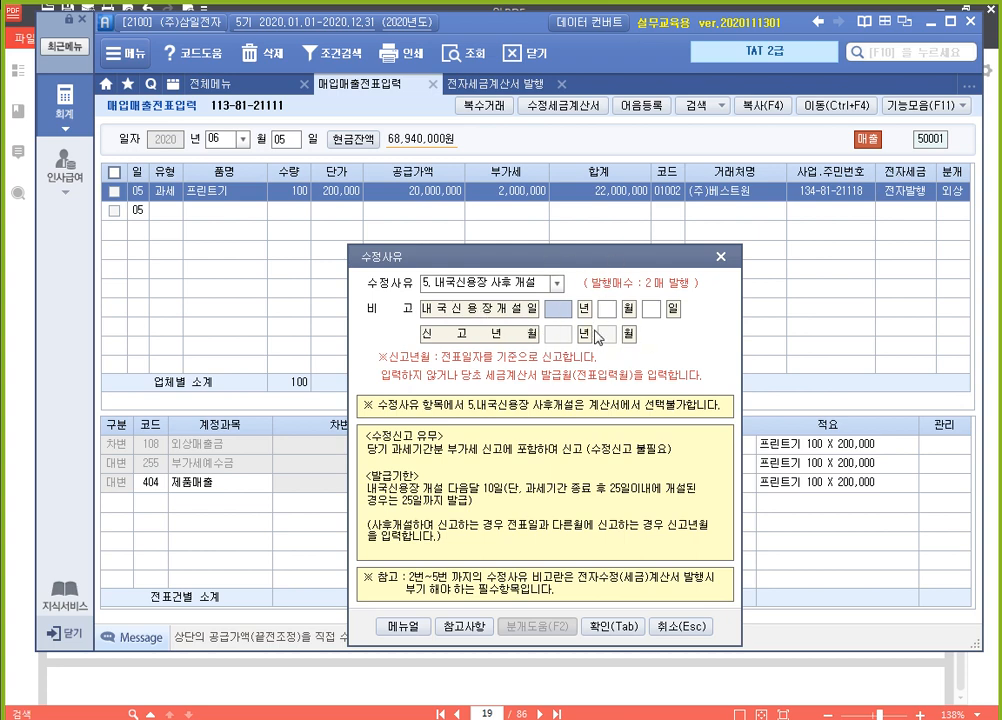
{"action": "type", "text": "2020"}
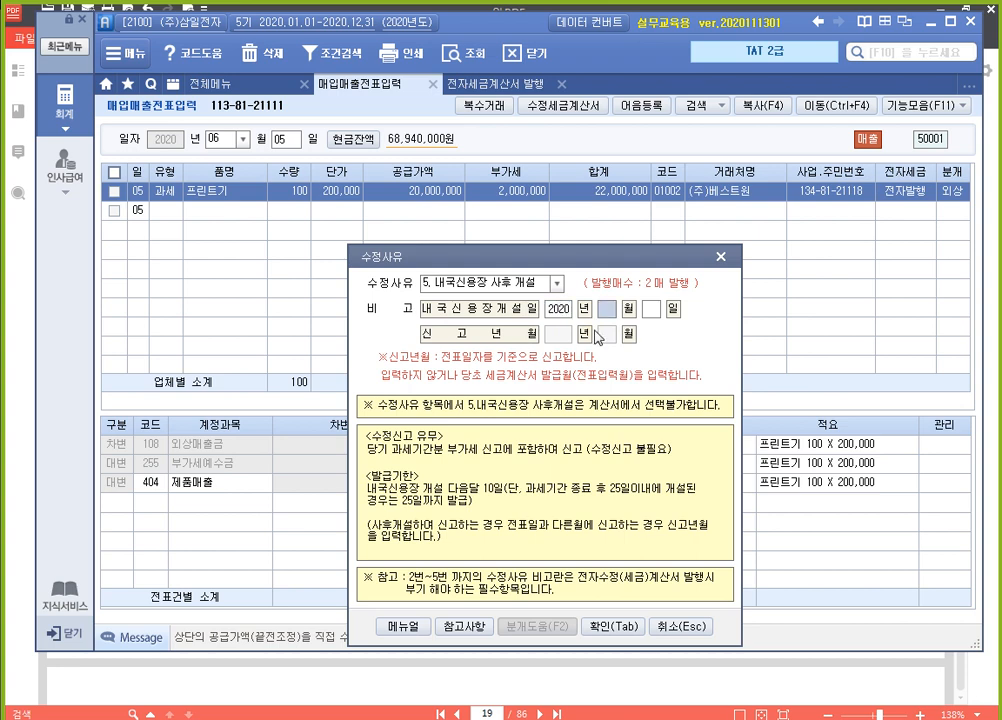
{"action": "type", "text": "0"}
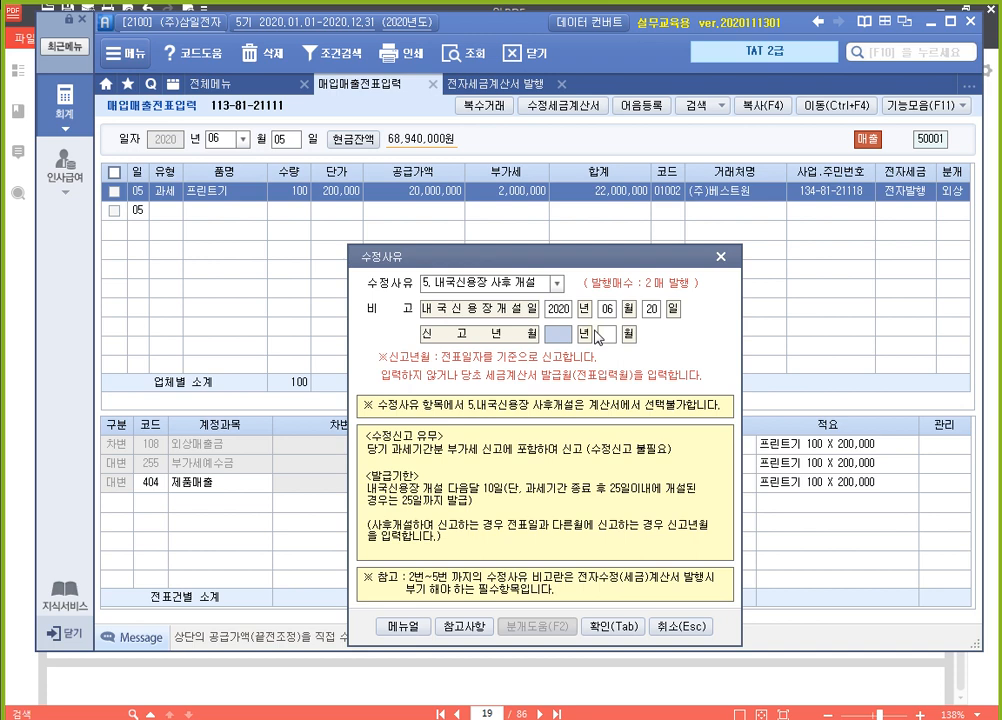
{"action": "type", "text": "620202006"}
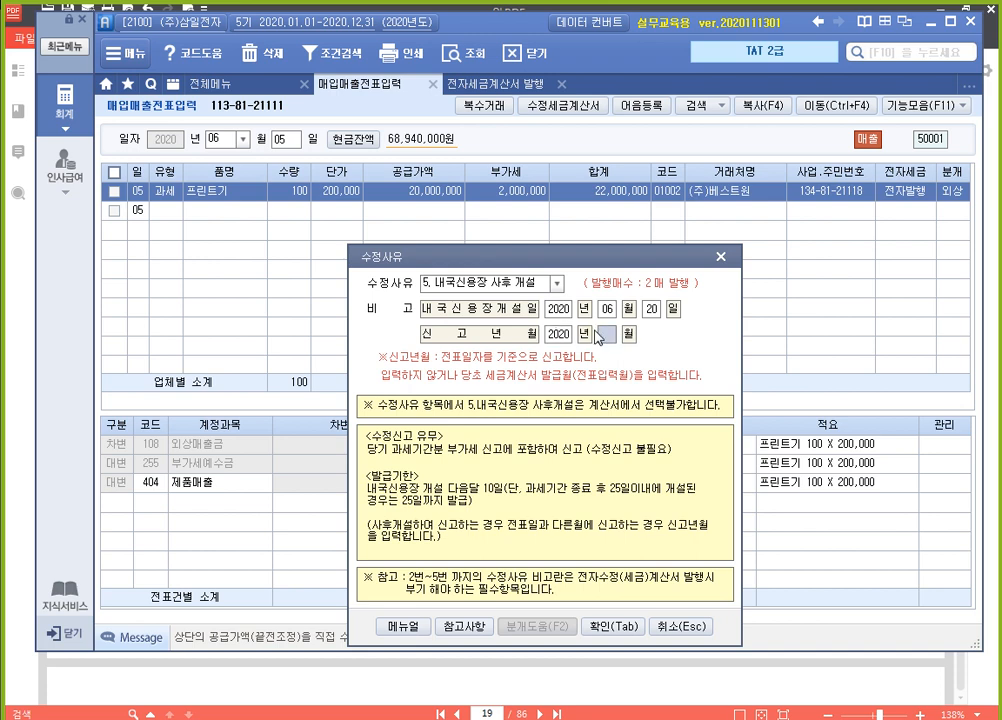
{"action": "left_click", "coordinate": [607, 337]}
{"action": "key", "text": "ctrl+F2"}
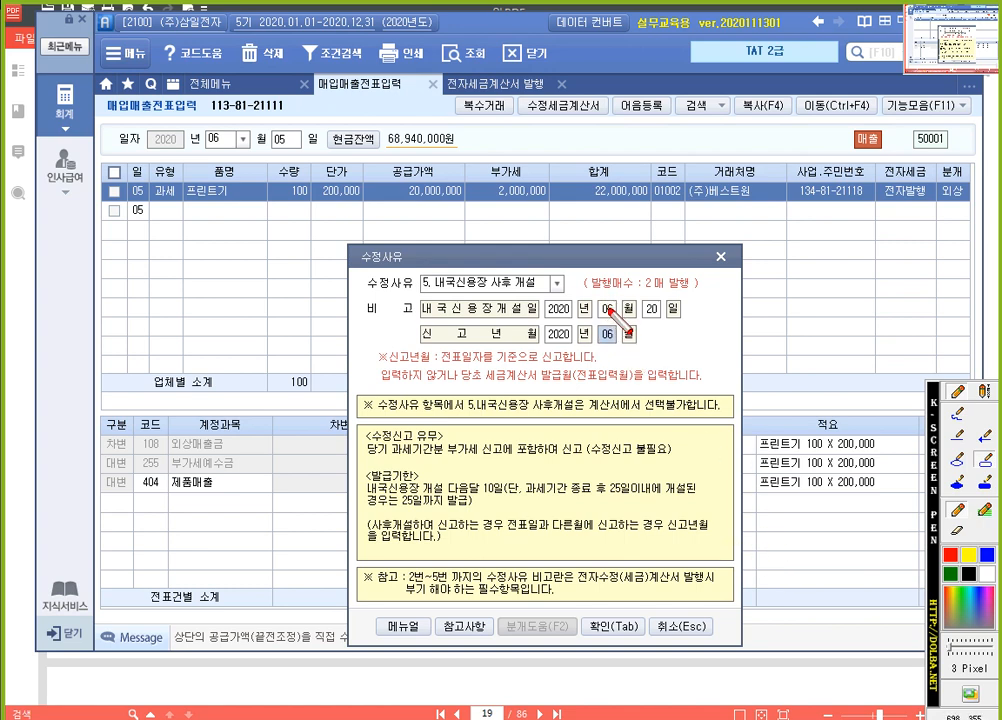
{"action": "left_click_drag", "start_coordinate": [412, 321], "coordinate": [664, 350]}
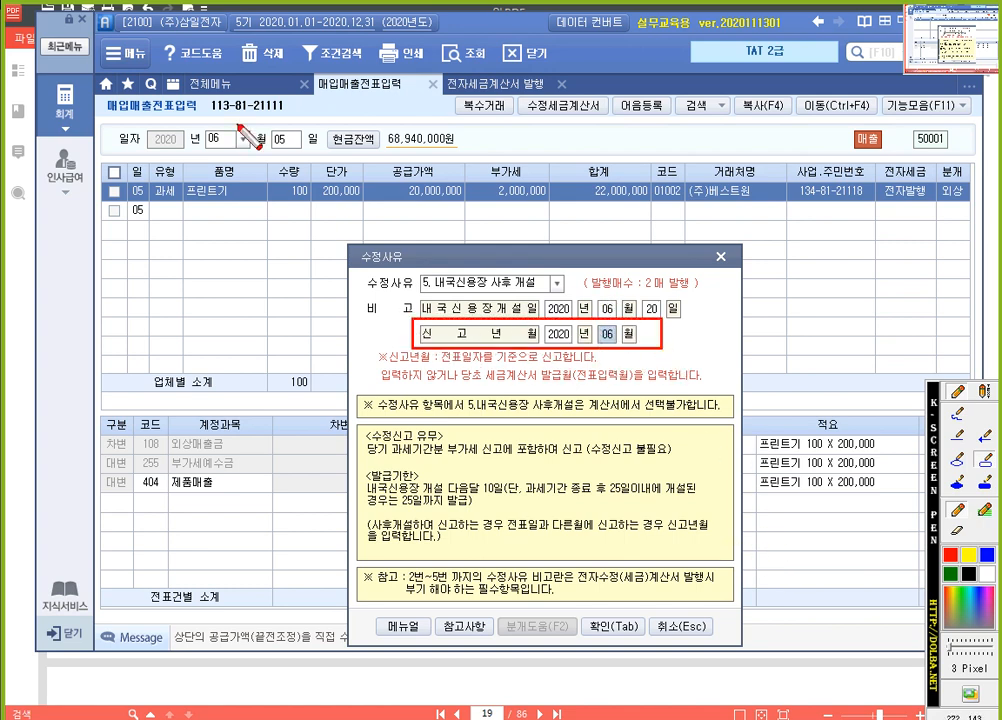
{"action": "left_click_drag", "start_coordinate": [190, 116], "coordinate": [259, 155]}
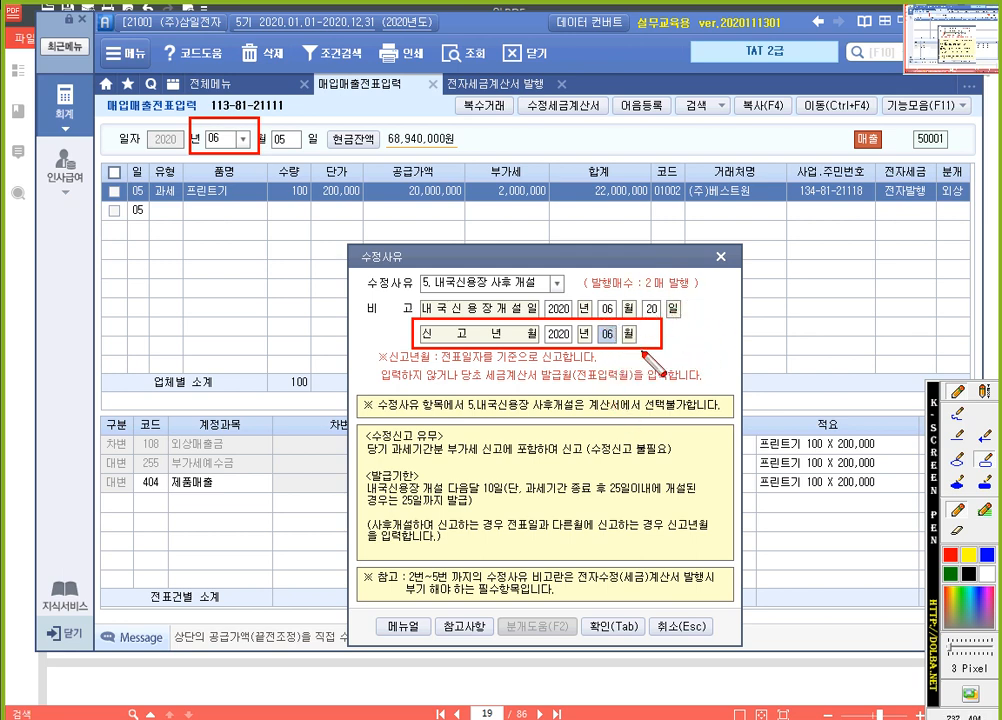
{"action": "key", "text": "Escape"}
Confirm the revision reason, enter the zero-rated 프린트기 line with quantity 100 and unit price 200,000, and save the revised invoices
{"action": "left_click", "coordinate": [614, 630]}
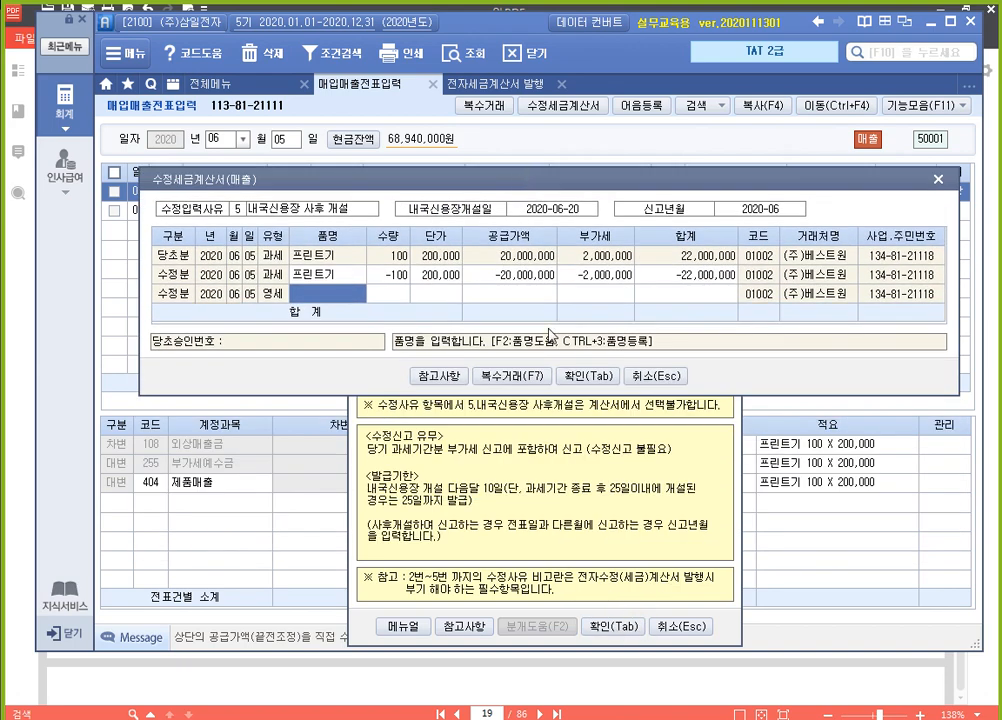
{"action": "key", "text": "Return"}
{"action": "type", "text": "100"}
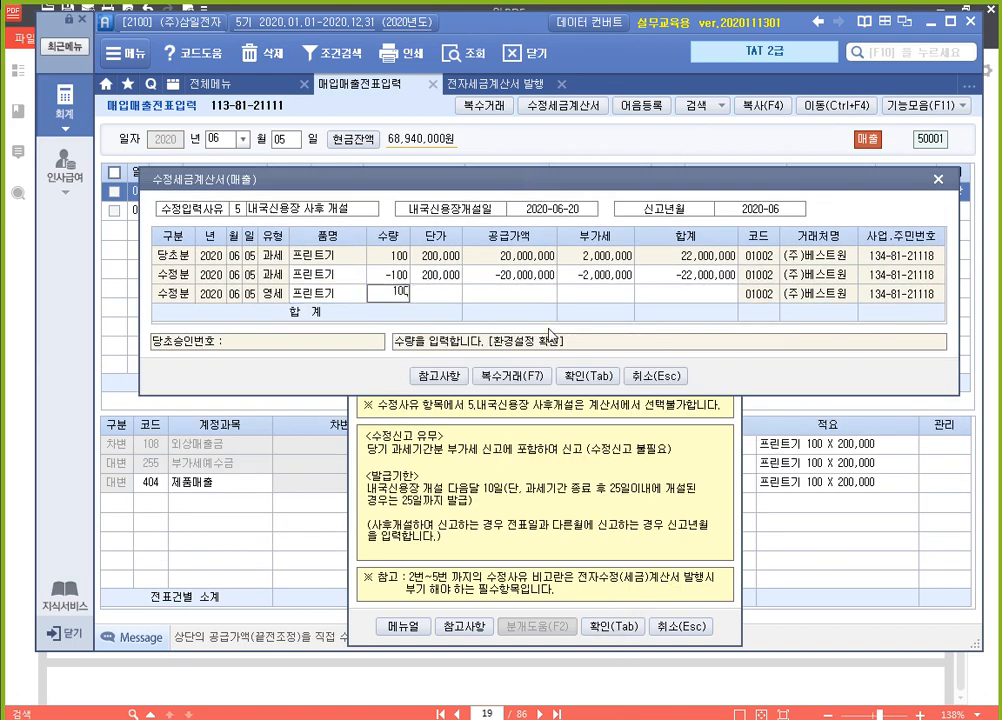
{"action": "key", "text": "Return"}
{"action": "type", "text": "200000"}
{"action": "key", "text": "Return"}
{"action": "key", "text": "Return"}
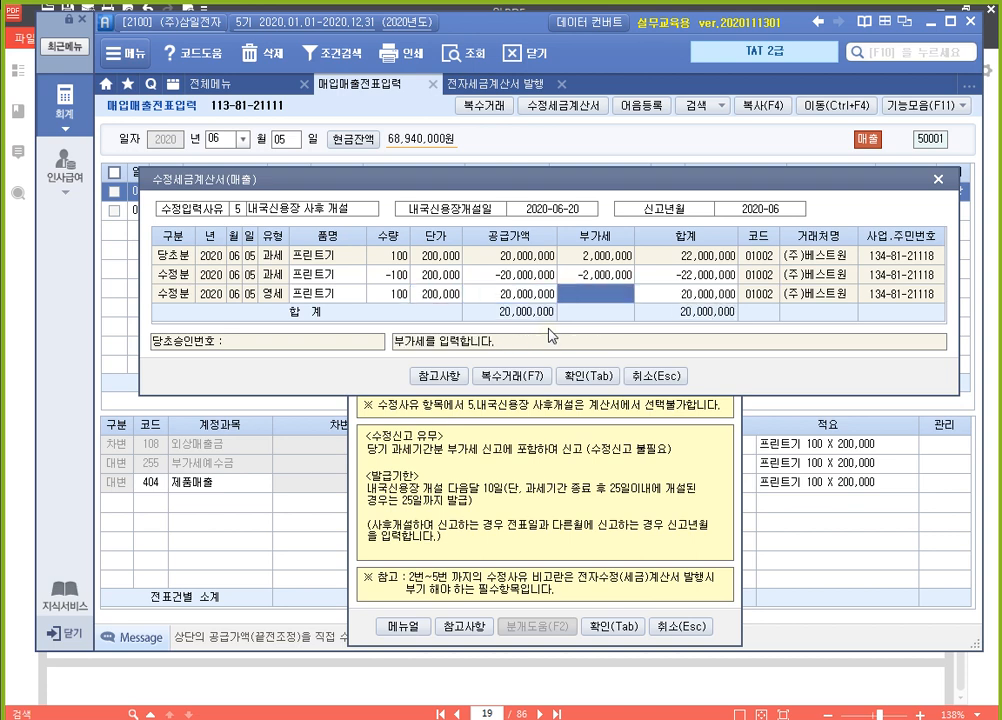
{"action": "key", "text": "Return"}
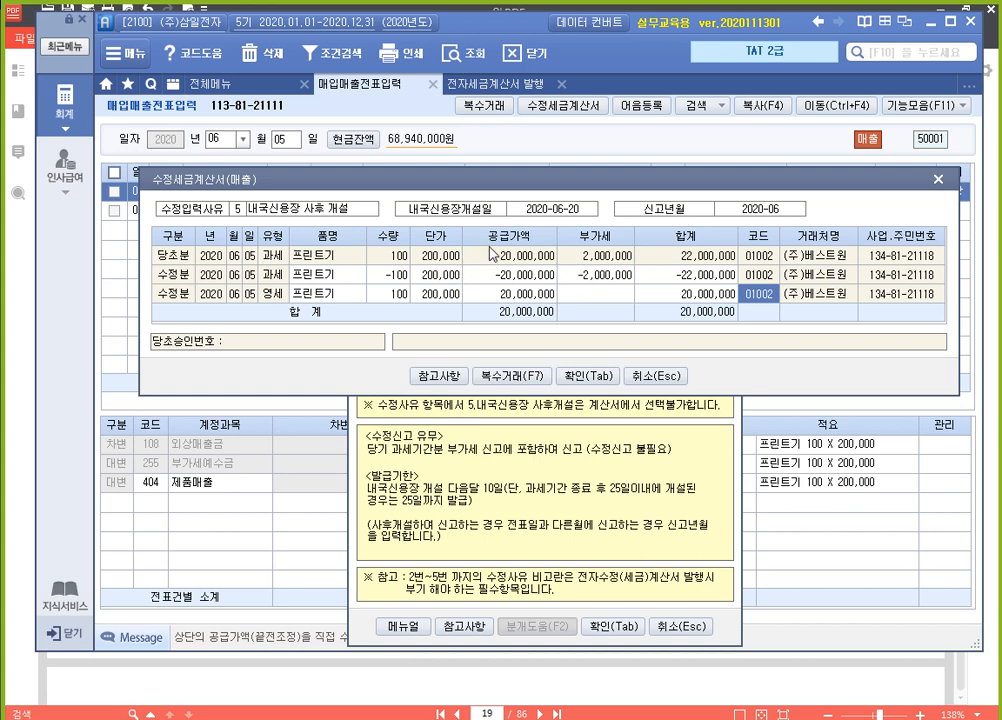
{"action": "left_click", "coordinate": [596, 383]}
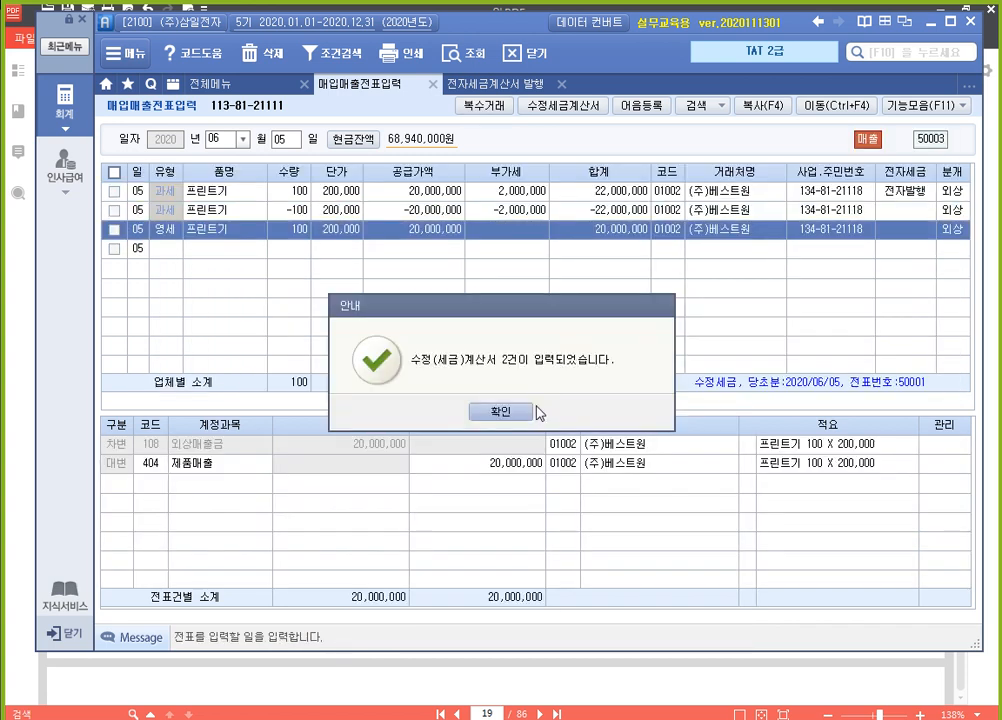
{"action": "key", "text": "Return"}
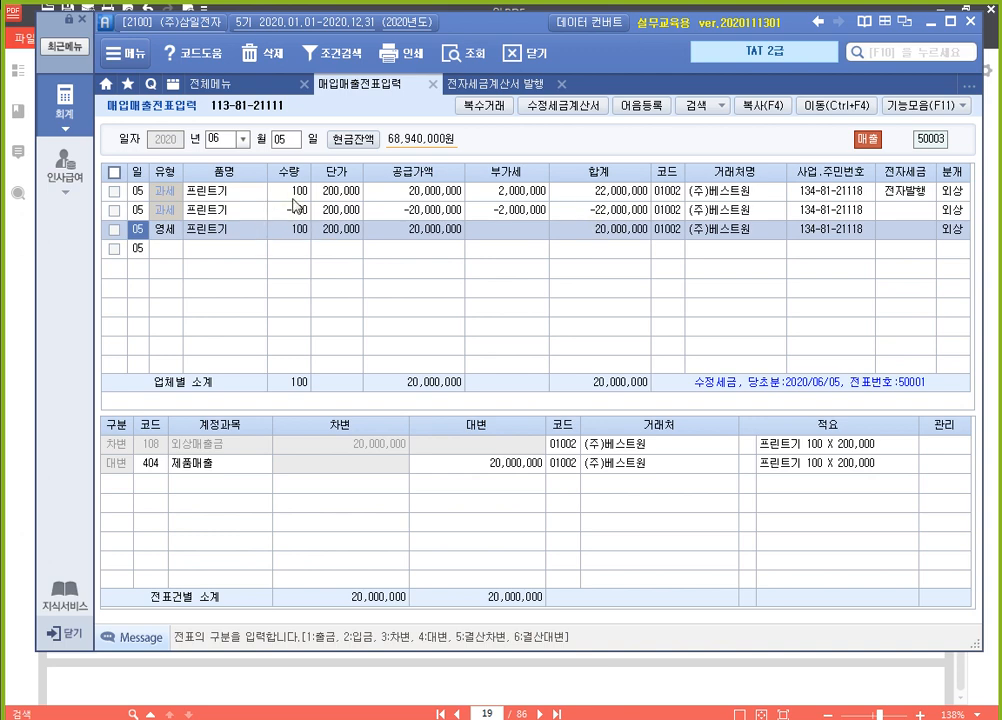
List the sales electronic tax invoices in 전자세금계산서 발행 for the period 2020-06-05 to 2020-06-05
{"action": "left_click", "coordinate": [483, 85]}
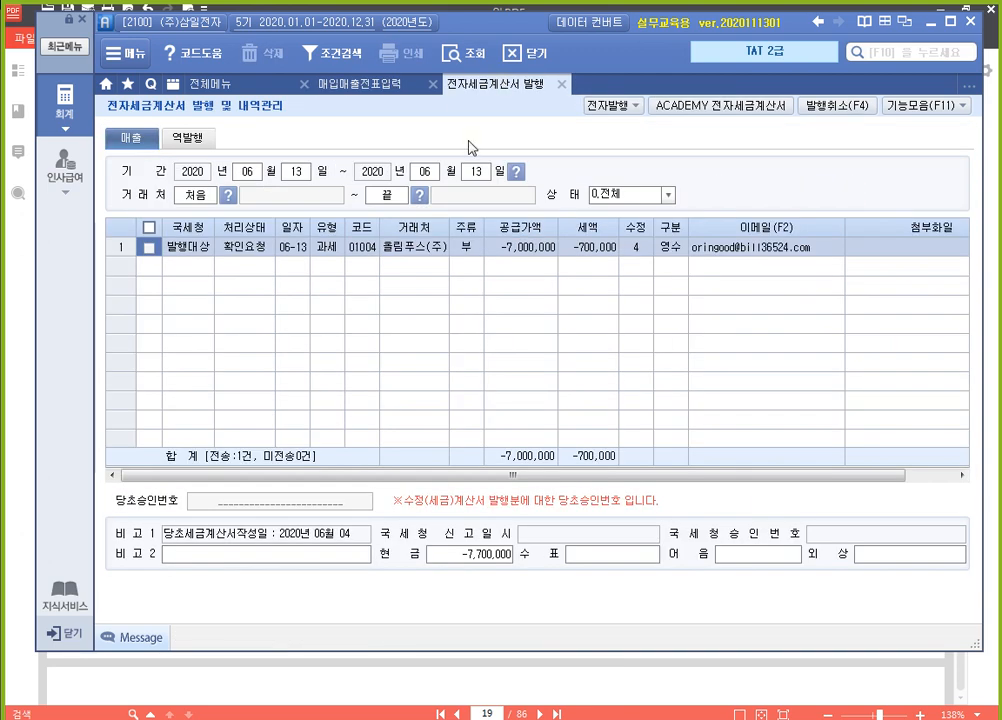
{"action": "left_click", "coordinate": [300, 173]}
{"action": "type", "text": "5"}
{"action": "key", "text": "Return"}
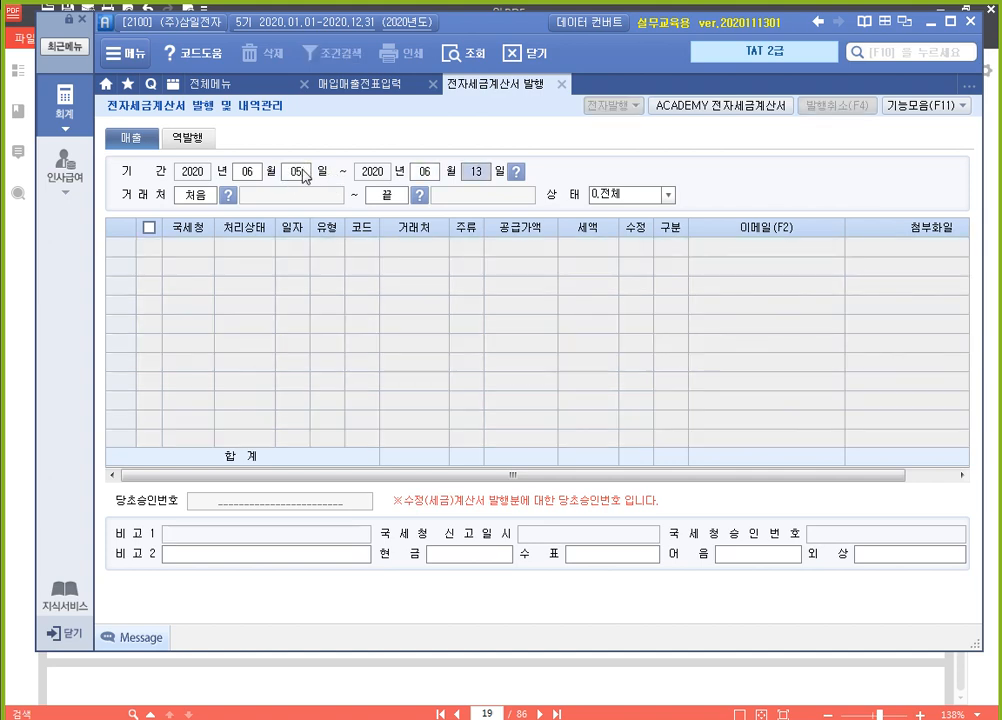
{"action": "type", "text": "5"}
{"action": "key", "text": "Return"}
{"action": "key", "text": "Return"}
{"action": "key", "text": "Return"}
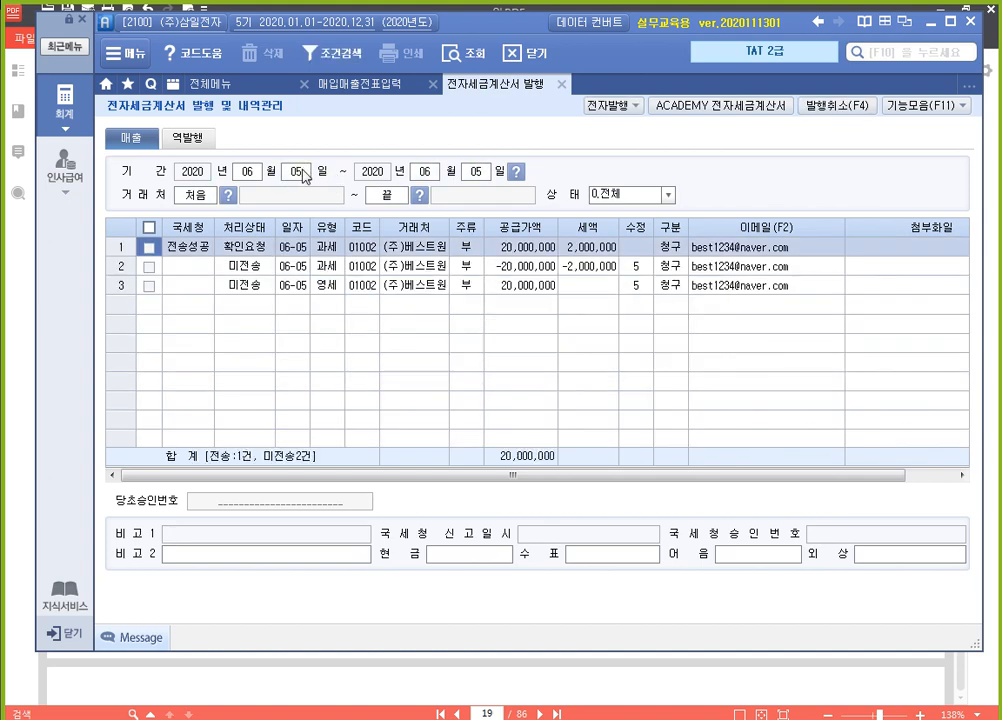
Select both unsent (주)베스트원 revised invoices of 06-05 and issue them electronically
{"action": "left_click", "coordinate": [148, 267]}
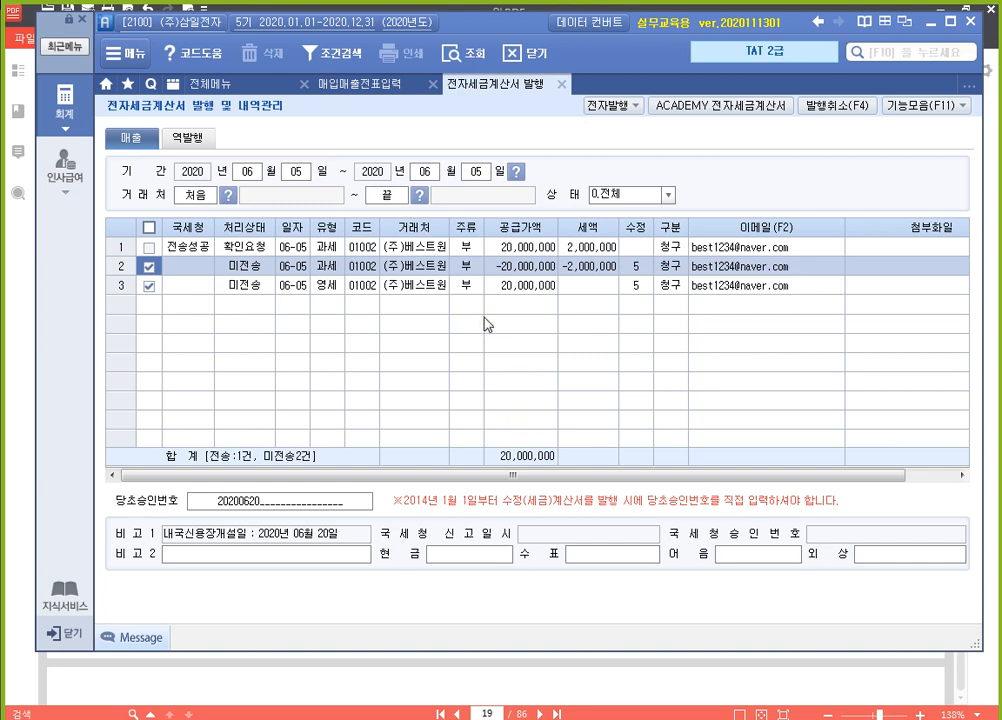
{"action": "left_click", "coordinate": [606, 106]}
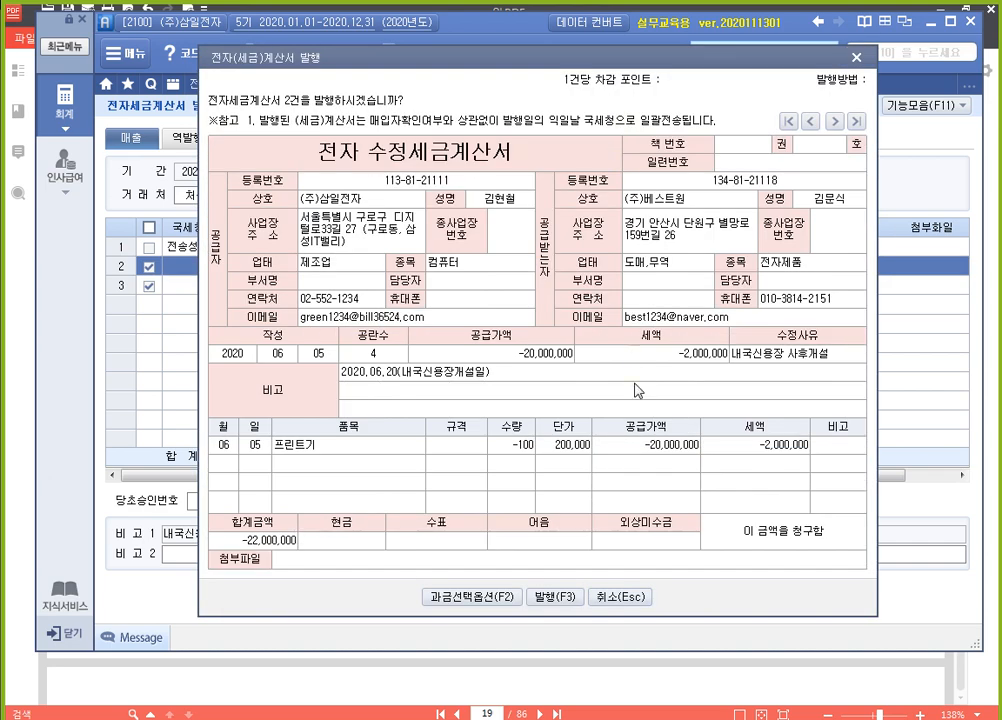
{"action": "left_click", "coordinate": [553, 597]}
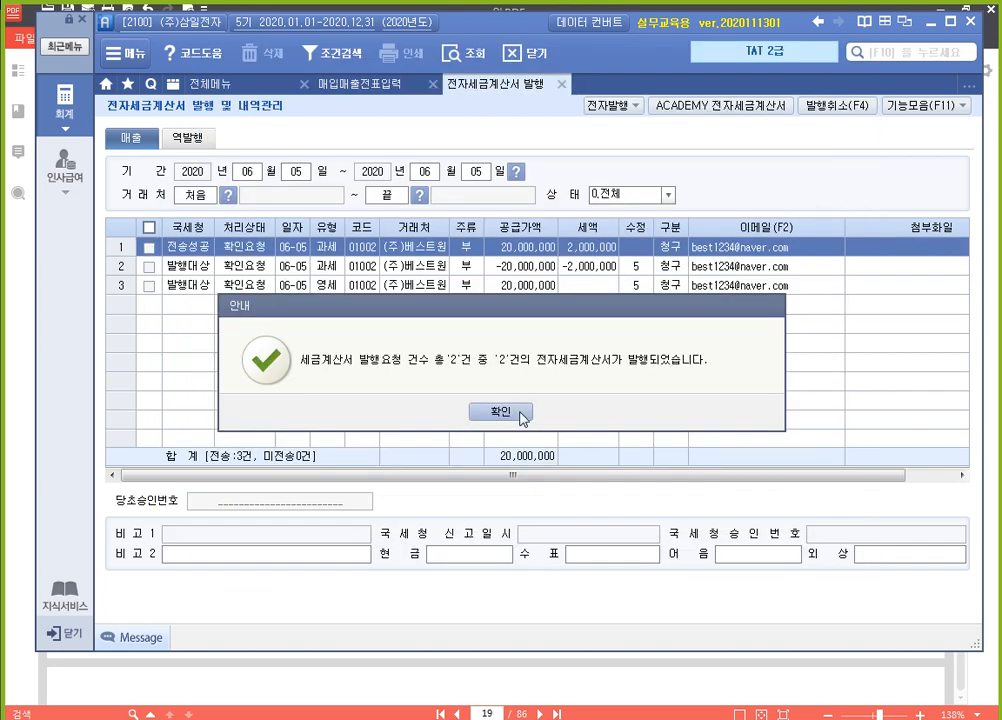
{"action": "left_click", "coordinate": [497, 412]}
Log in to the ACADEMY 전자세금계산서 site and list the sales invoices of 2020-06-05
{"action": "left_click", "coordinate": [720, 105]}
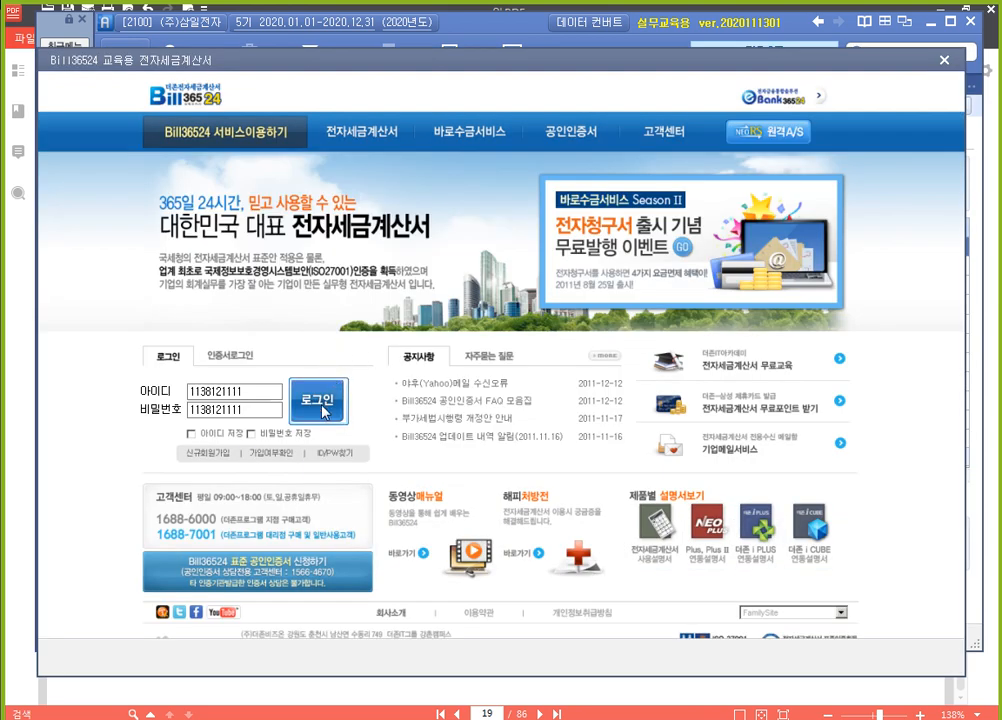
{"action": "left_click", "coordinate": [347, 418]}
{"action": "left_click", "coordinate": [100, 196]}
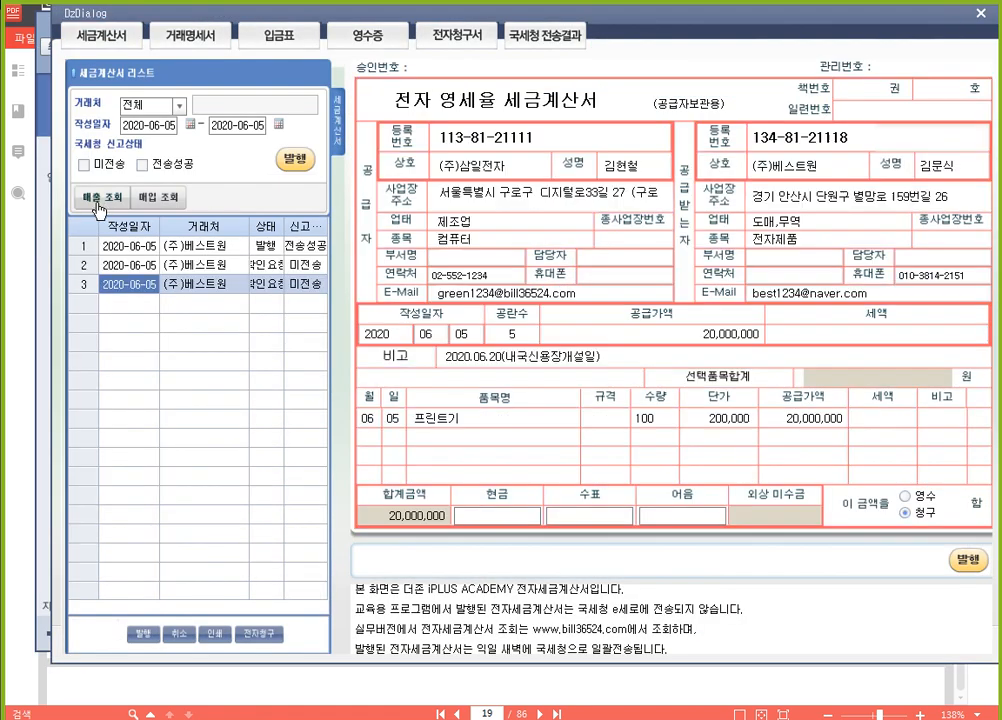
Issue the untransmitted zero-rated and negative (주)베스트원 invoices of 2020-06-05 and close the site
{"action": "key", "text": "F3"}
{"action": "left_click", "coordinate": [501, 409]}
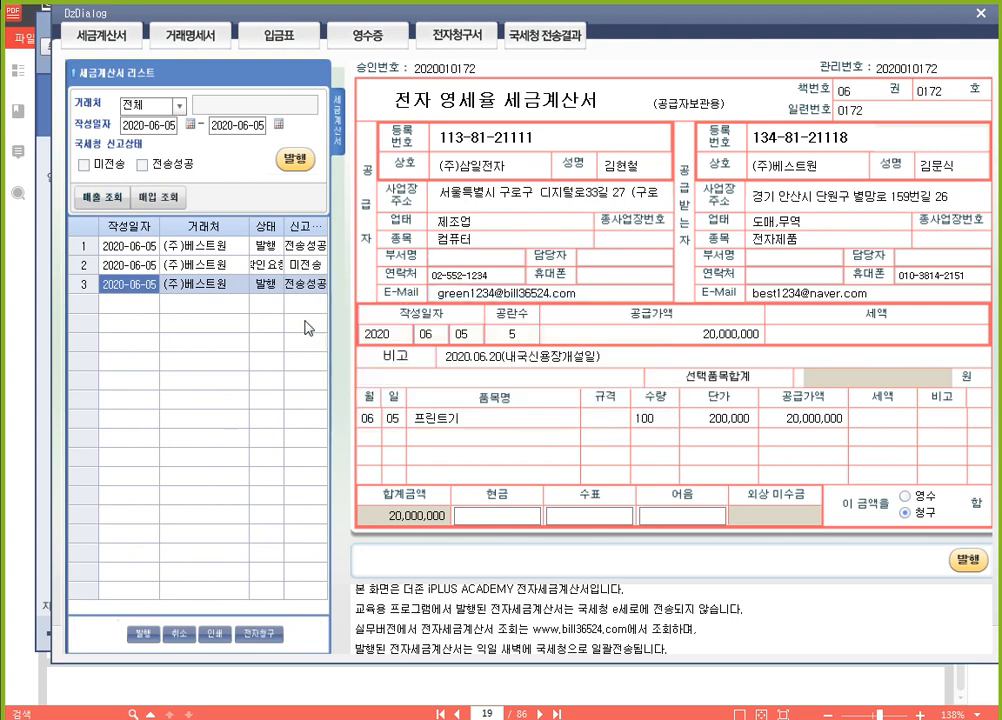
{"action": "left_click", "coordinate": [229, 266]}
{"action": "key", "text": "F3"}
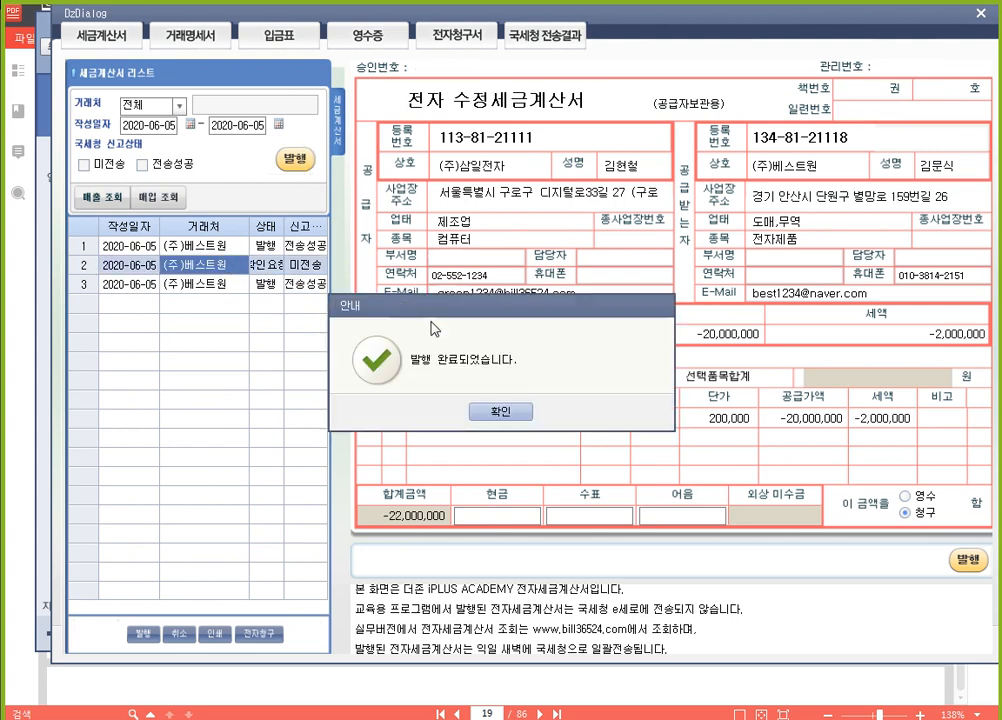
{"action": "left_click", "coordinate": [497, 409]}
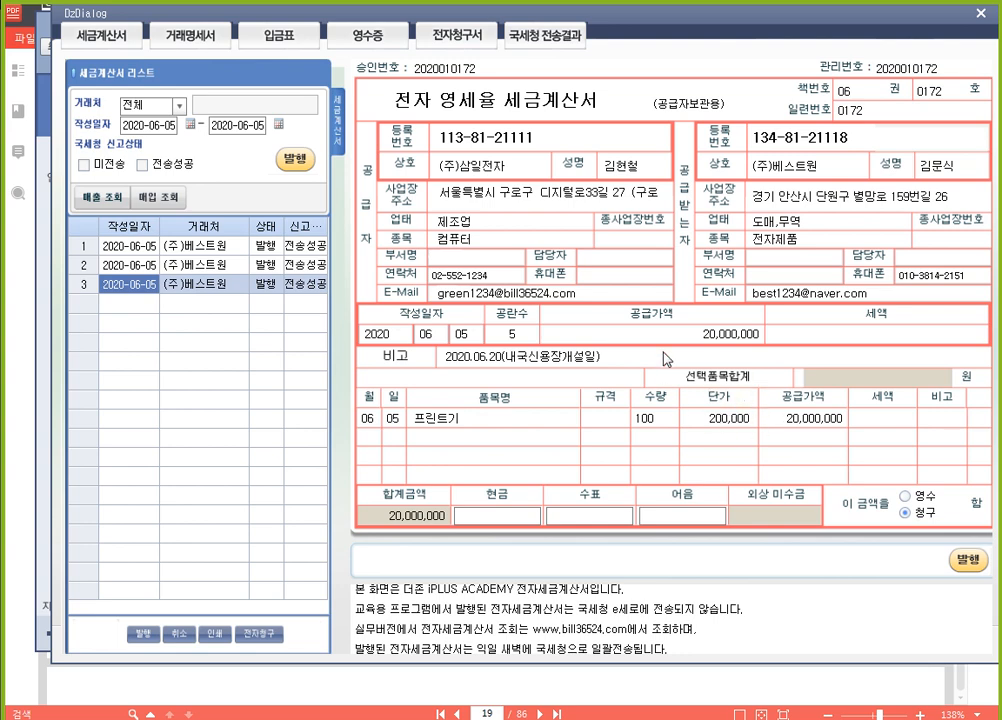
{"action": "left_click", "coordinate": [981, 13]}
Switch to the textbook in 알PDF and read the June 6 두리온스(주) assignment on 착오에 의한 이중발급
{"action": "left_click", "coordinate": [774, 682]}
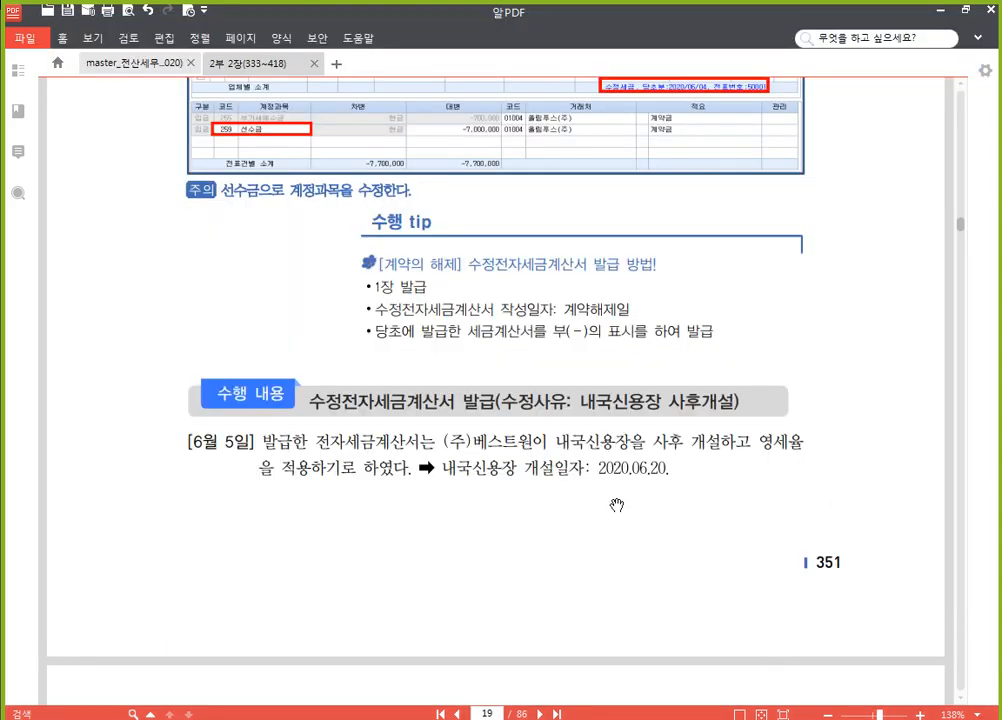
{"action": "scroll", "coordinate": [617, 505], "scroll_direction": "down", "scroll_amount": 5}
{"action": "scroll", "coordinate": [613, 499], "scroll_direction": "down", "scroll_amount": 10}
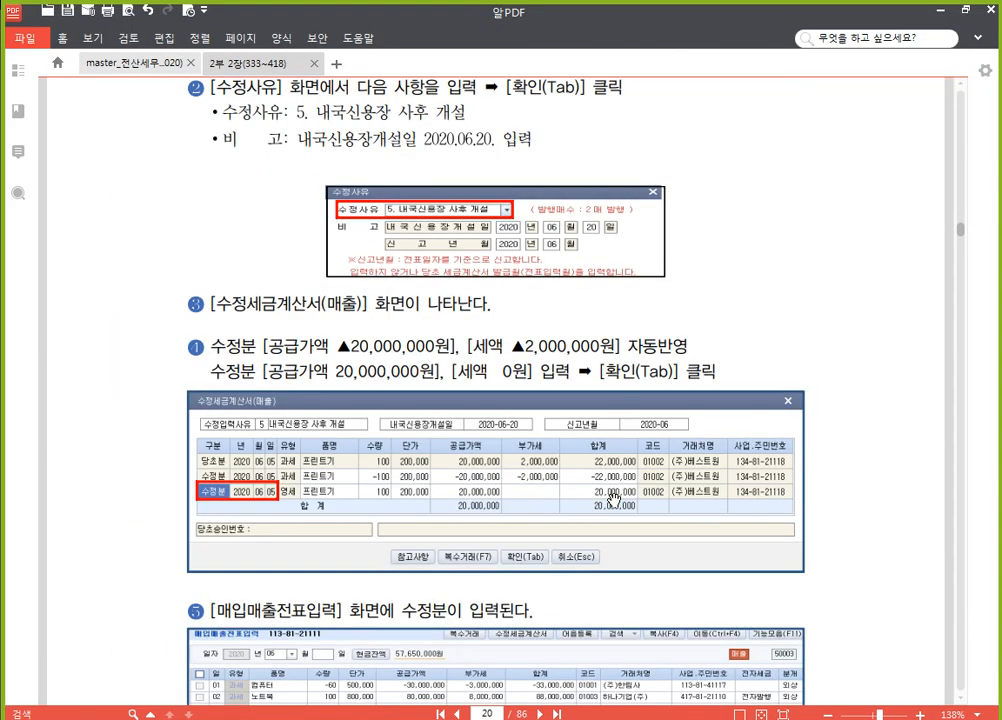
{"action": "scroll", "coordinate": [618, 427], "scroll_direction": "down", "scroll_amount": 2}
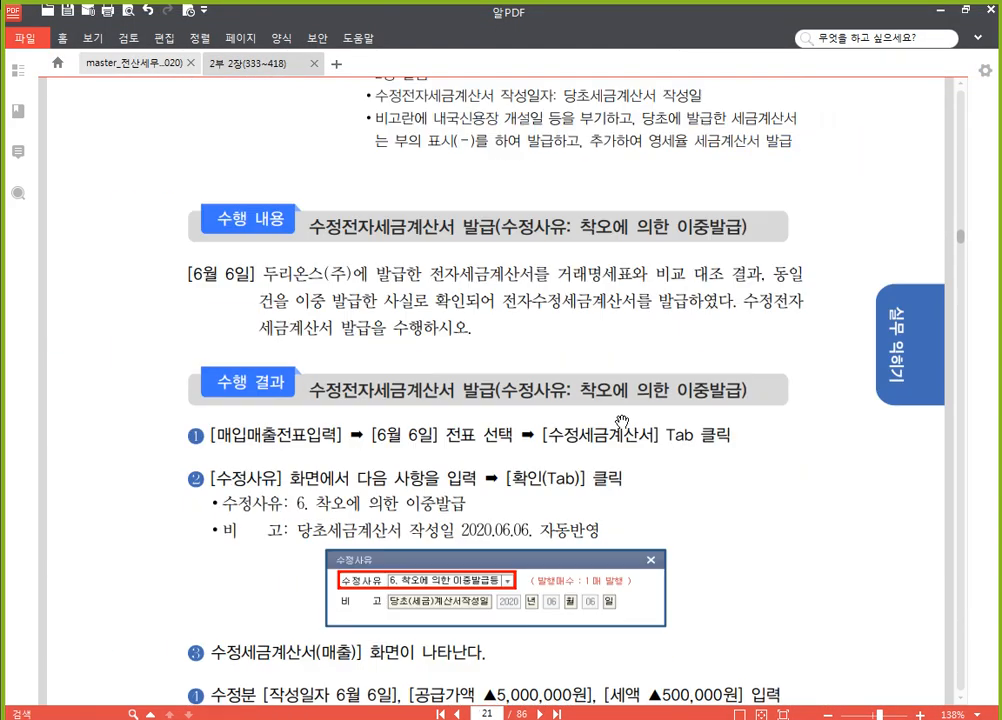
{"action": "scroll", "coordinate": [621, 421], "scroll_direction": "down", "scroll_amount": 1}
{"action": "scroll", "coordinate": [560, 328], "scroll_direction": "up", "scroll_amount": 2}
{"action": "scroll", "coordinate": [520, 330], "scroll_direction": "down", "scroll_amount": 2}
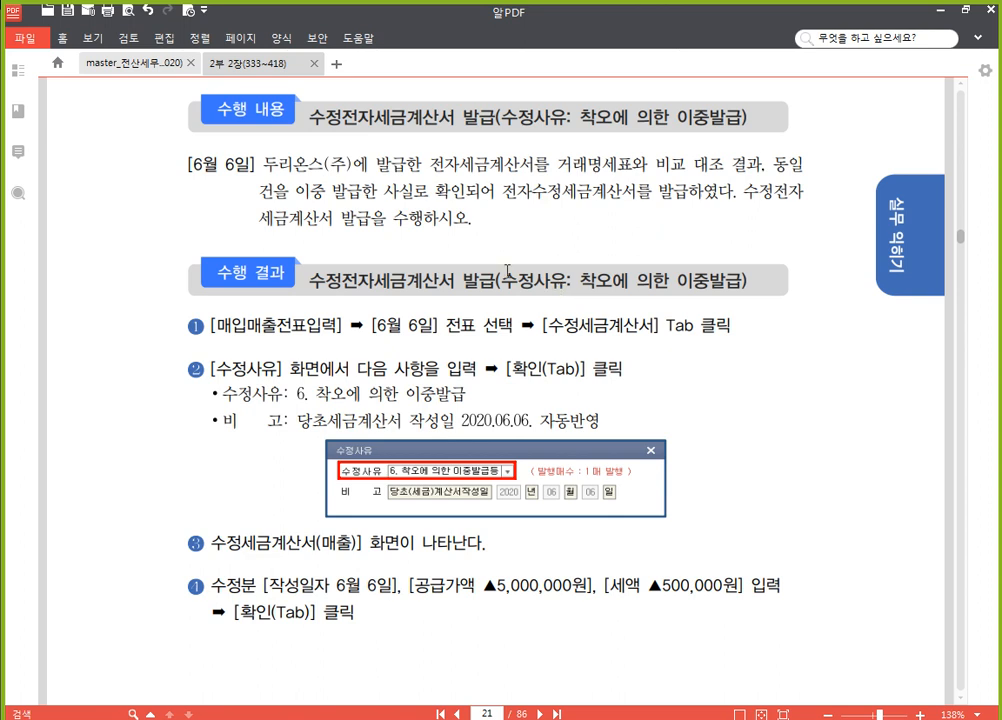
{"action": "scroll", "coordinate": [488, 315], "scroll_direction": "up", "scroll_amount": 1}
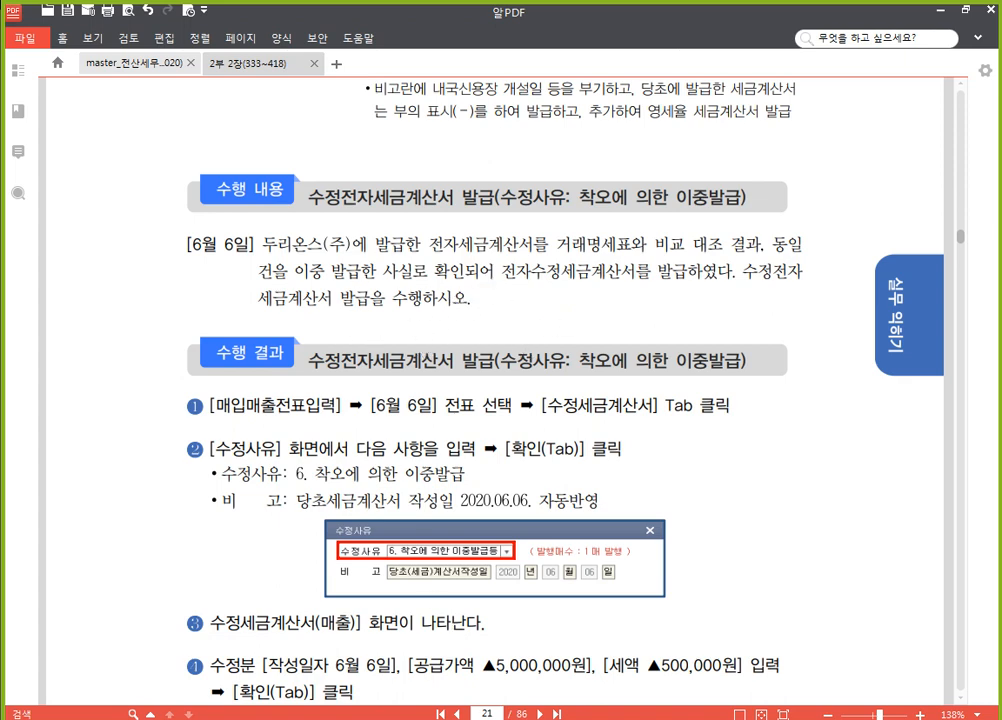
Switch back to SmartA, load the June 6 vouchers in 매입매출전표입력 and select the second 두리온스(주) 컴퓨터 line
{"action": "key", "text": "alt+Tab"}
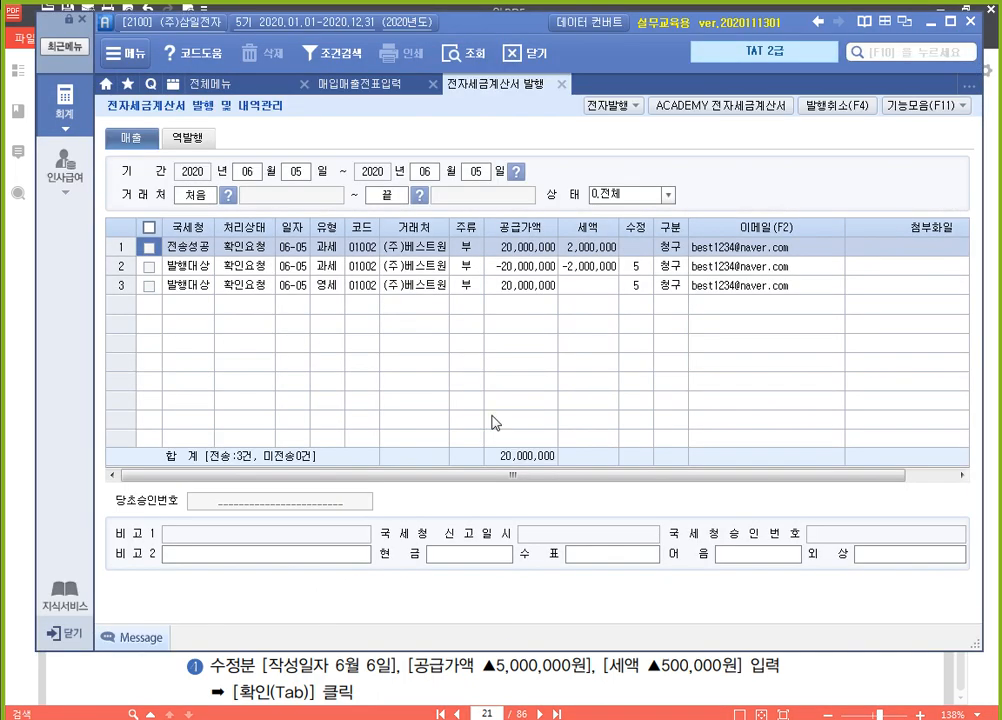
{"action": "left_click", "coordinate": [355, 89]}
{"action": "left_click", "coordinate": [289, 139]}
{"action": "type", "text": "6"}
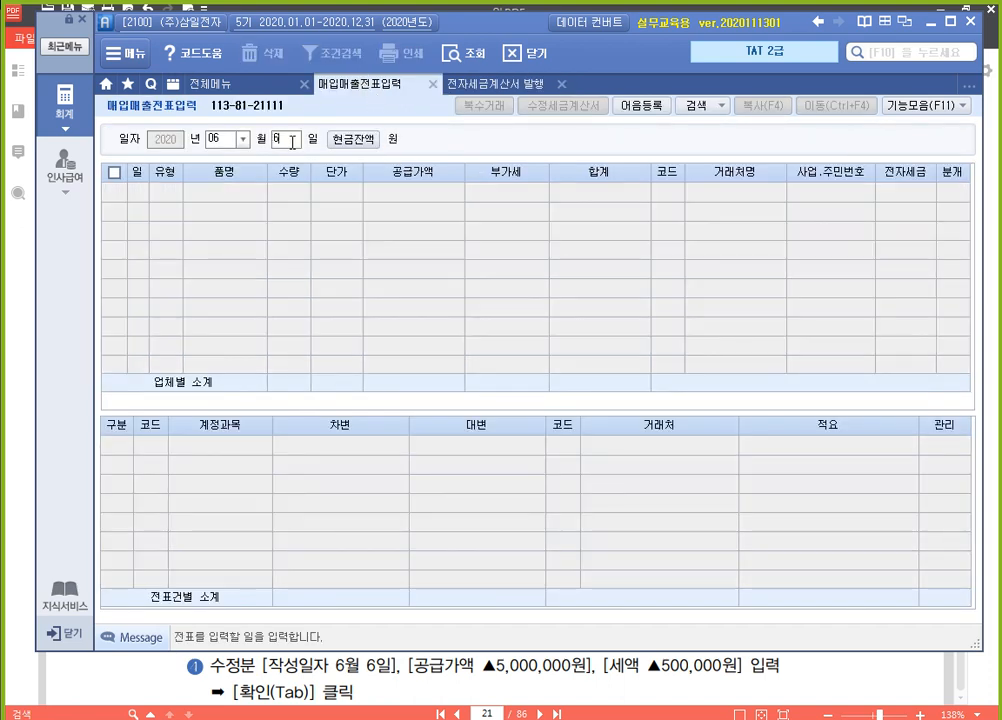
{"action": "key", "text": "Return"}
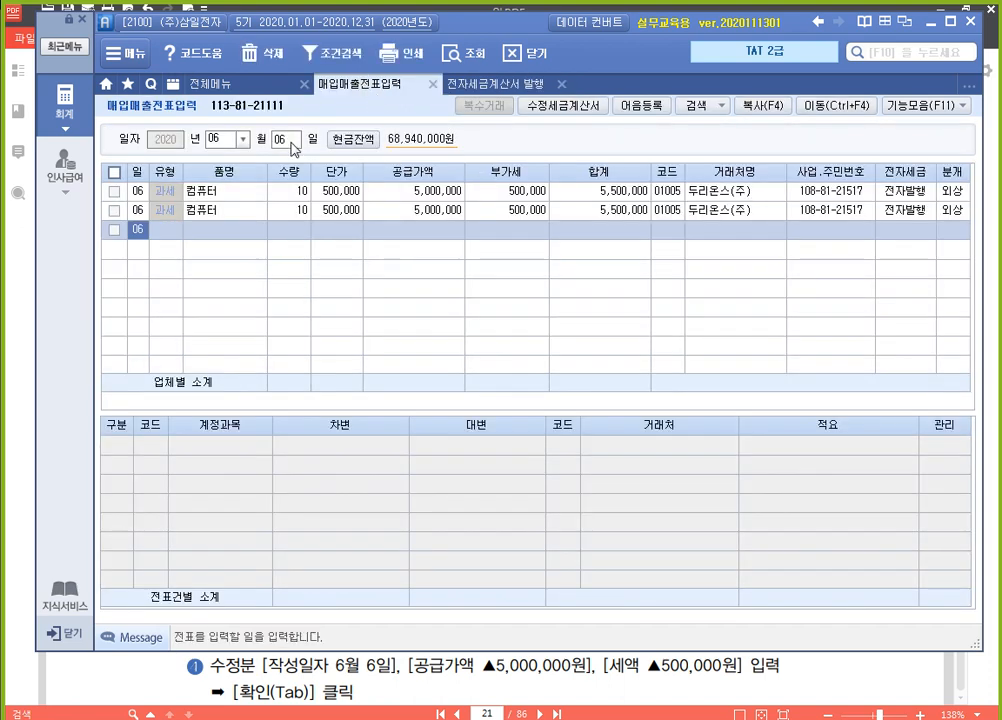
{"action": "left_click", "coordinate": [400, 194]}
{"action": "left_click", "coordinate": [404, 226]}
{"action": "left_click", "coordinate": [410, 210]}
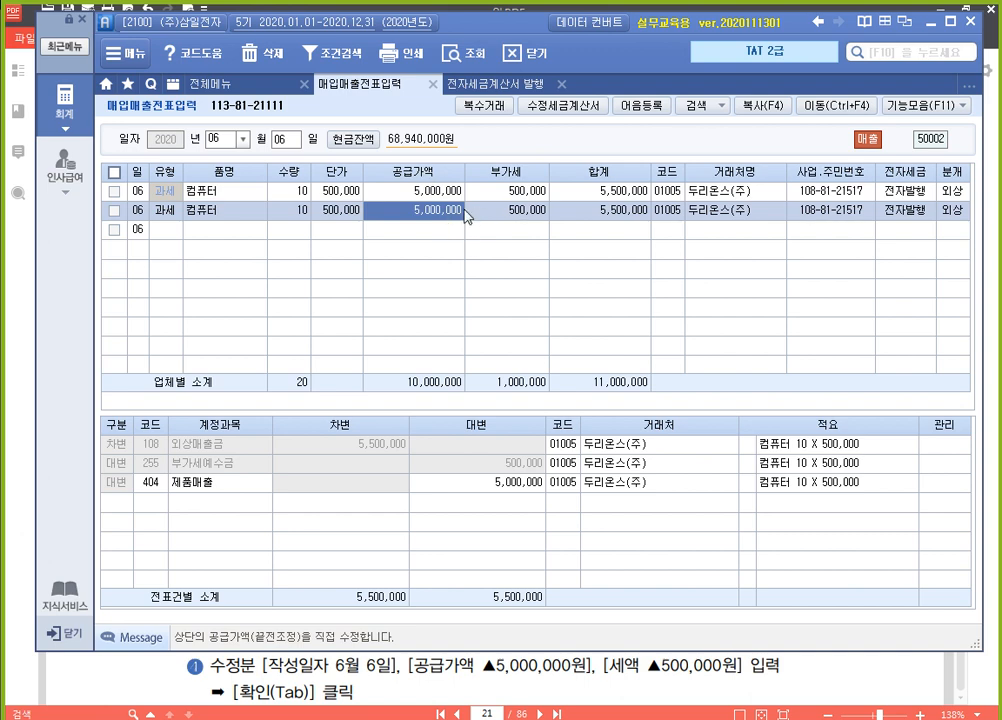
Create a revised tax invoice for the selected 두리온스(주) 컴퓨터 line with reason 6. 착오에 의한 이중발급등, keeping the -10 correction line dated June 6
{"action": "left_click", "coordinate": [578, 106]}
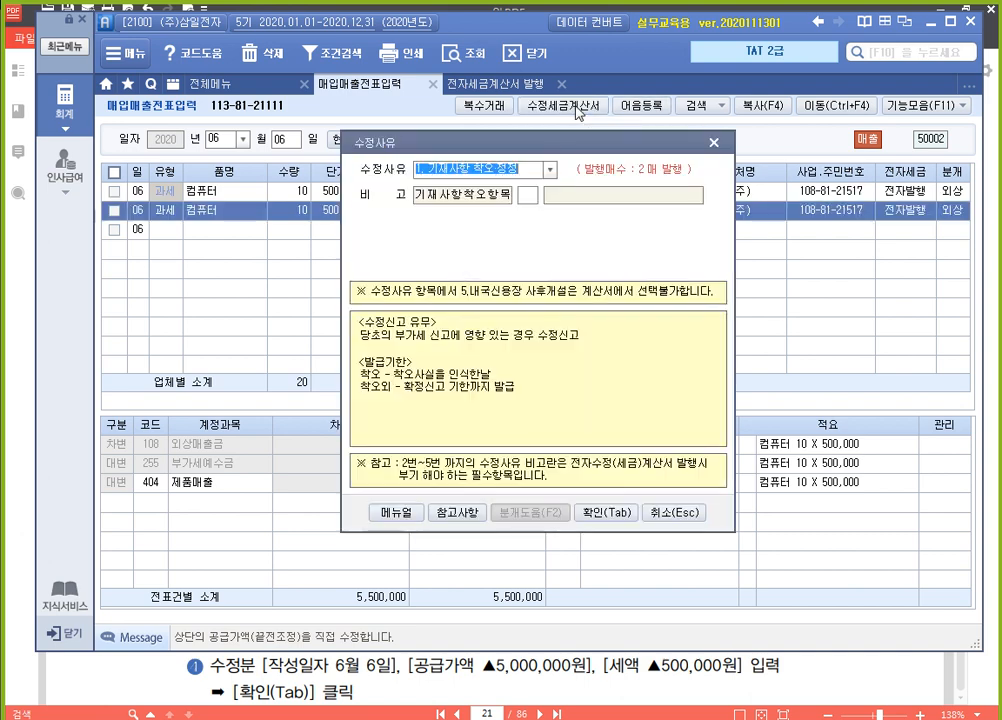
{"action": "left_click", "coordinate": [550, 171]}
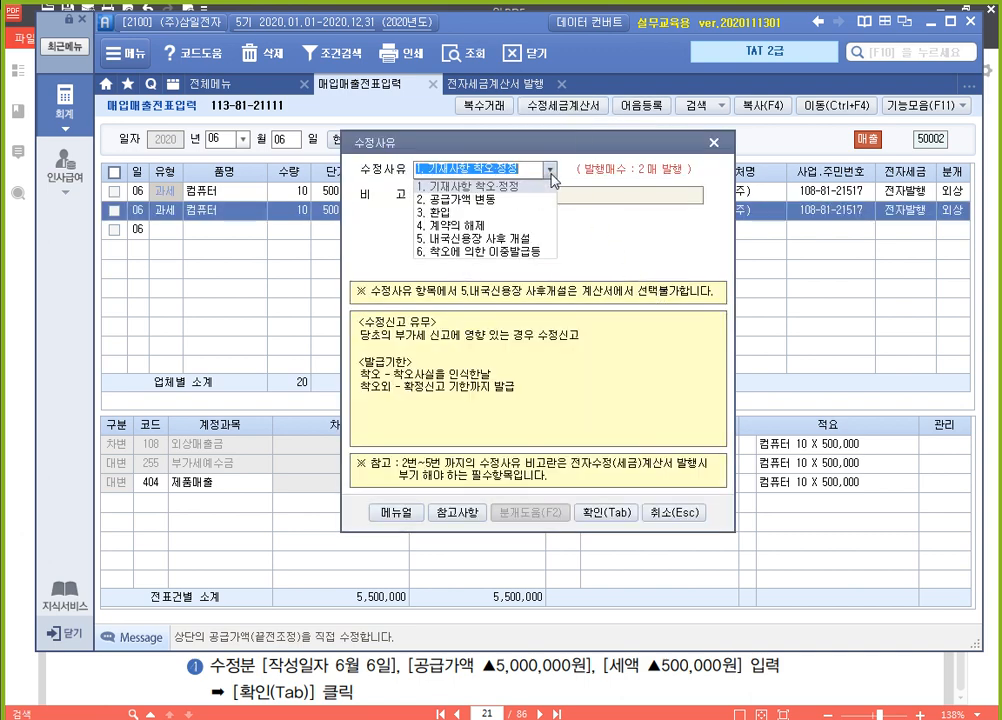
{"action": "left_click", "coordinate": [512, 252]}
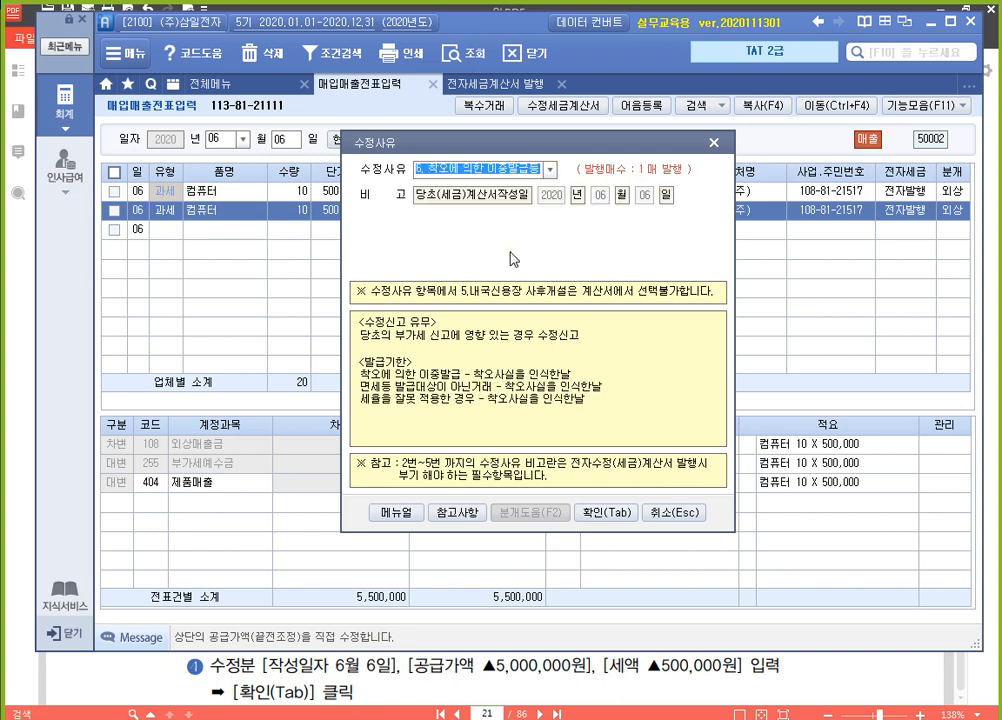
{"action": "left_click", "coordinate": [619, 515]}
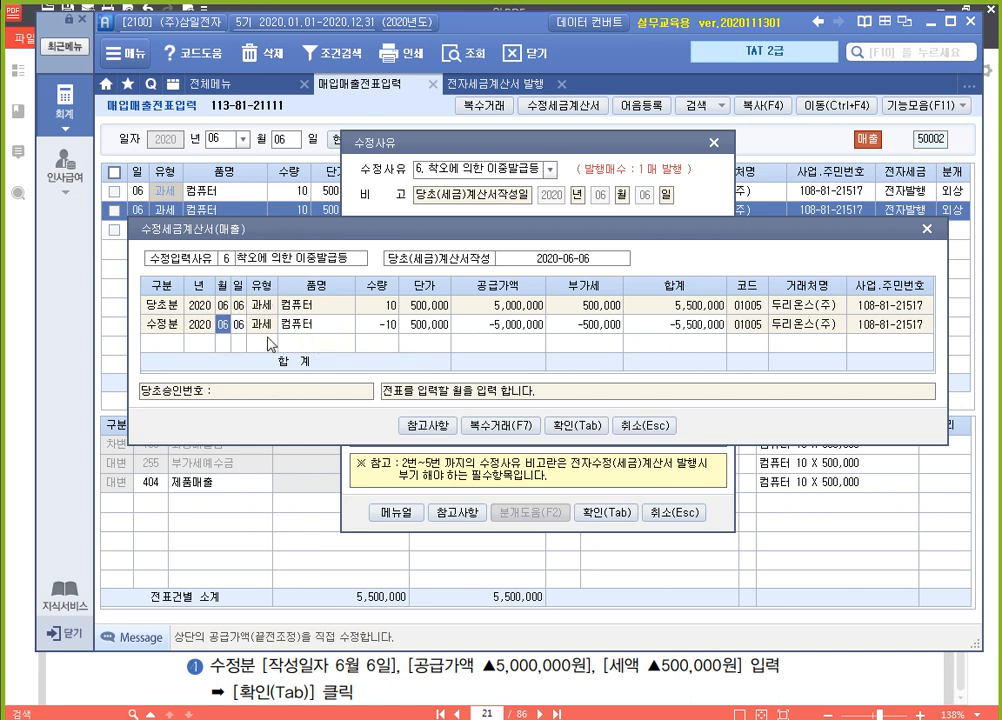
{"action": "left_click", "coordinate": [590, 426]}
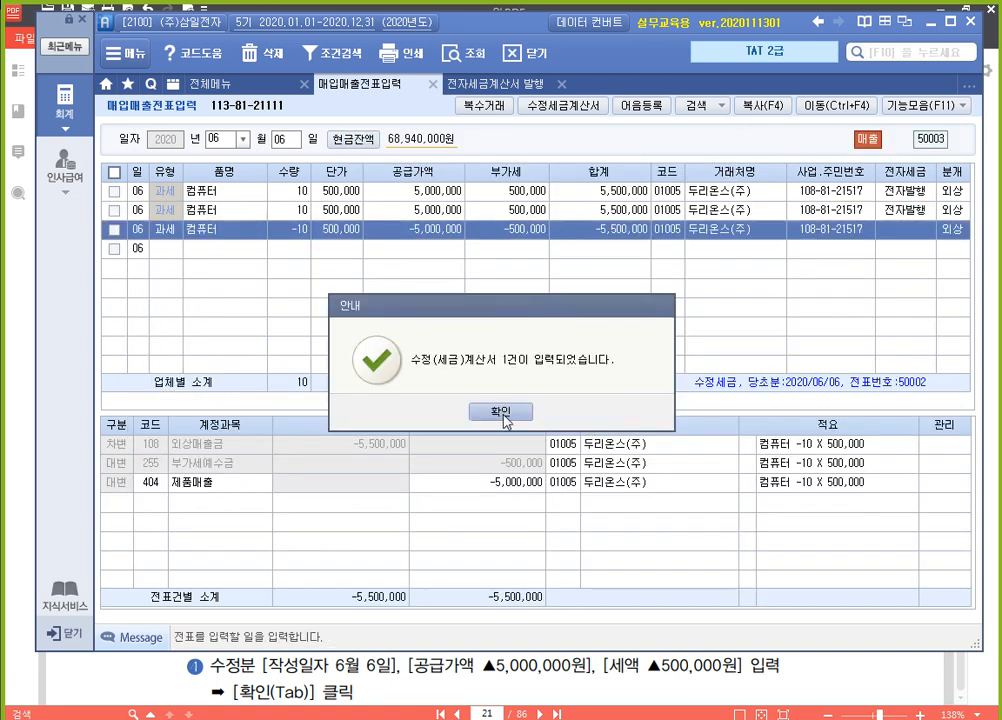
{"action": "left_click", "coordinate": [503, 414]}
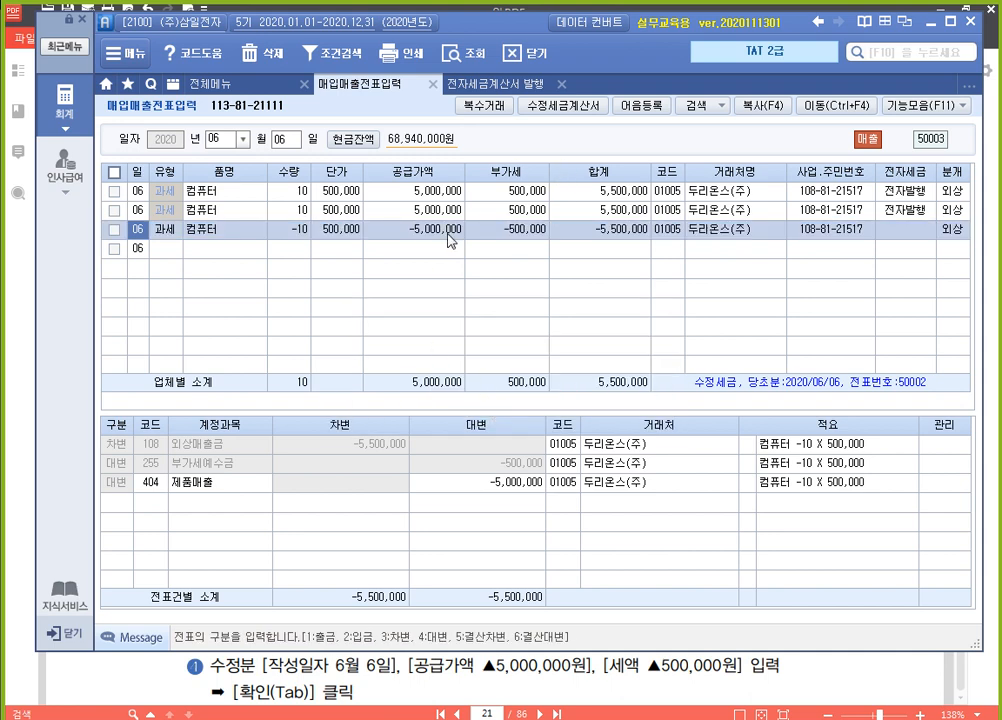
Go to 전자세금계산서 발행 및 내역관리 and list the sales invoices from 2020-06-06 to 2020-06-06
{"action": "left_click", "coordinate": [450, 84]}
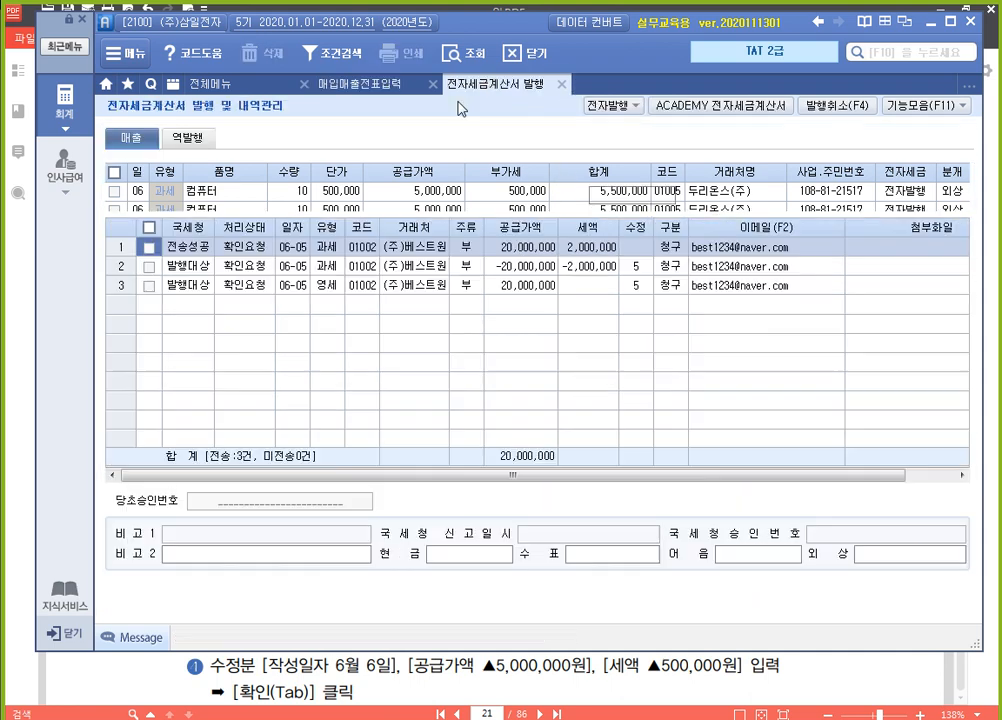
{"action": "left_click", "coordinate": [297, 172]}
{"action": "type", "text": "06"}
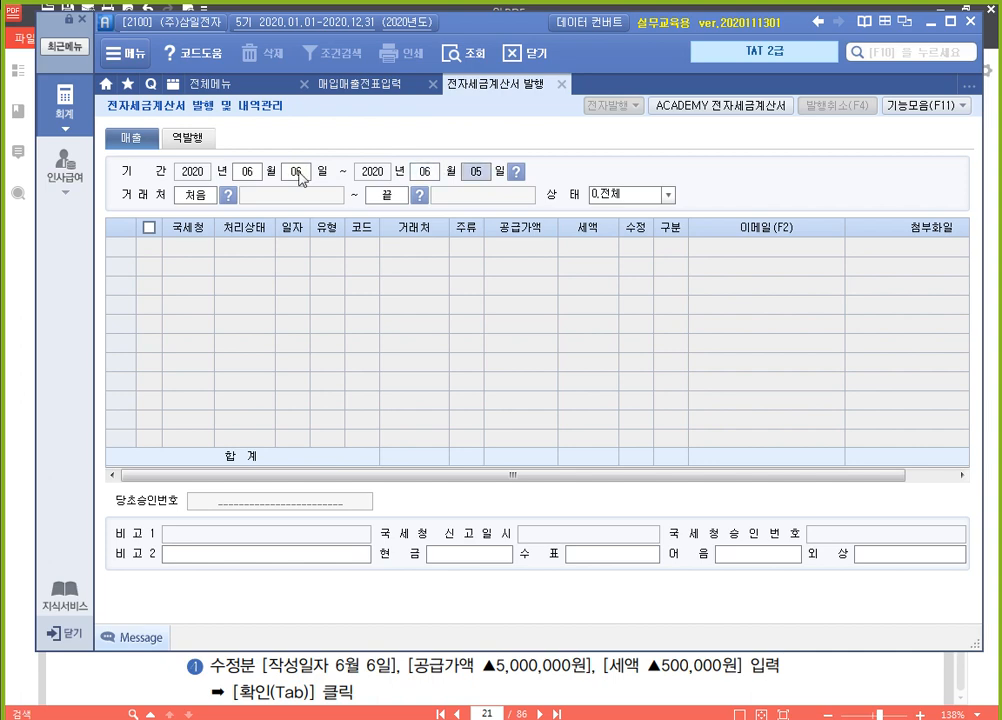
{"action": "type", "text": "06"}
{"action": "key", "text": "Return"}
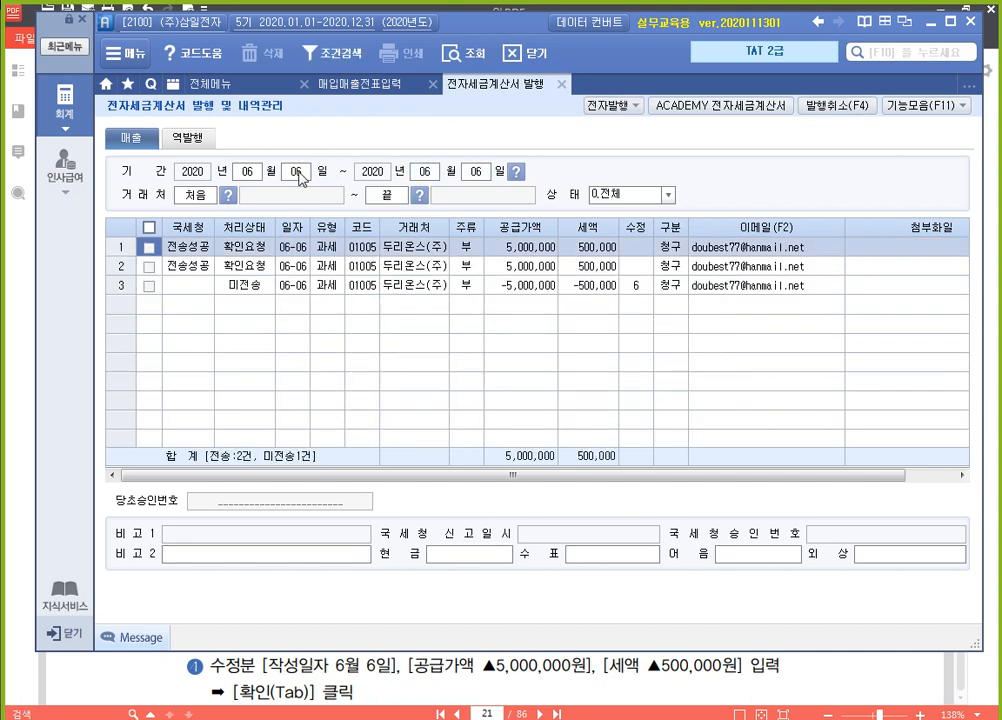
Electronically issue the untransmitted -5,000,000 두리온스(주) revised invoice
{"action": "left_click", "coordinate": [149, 285]}
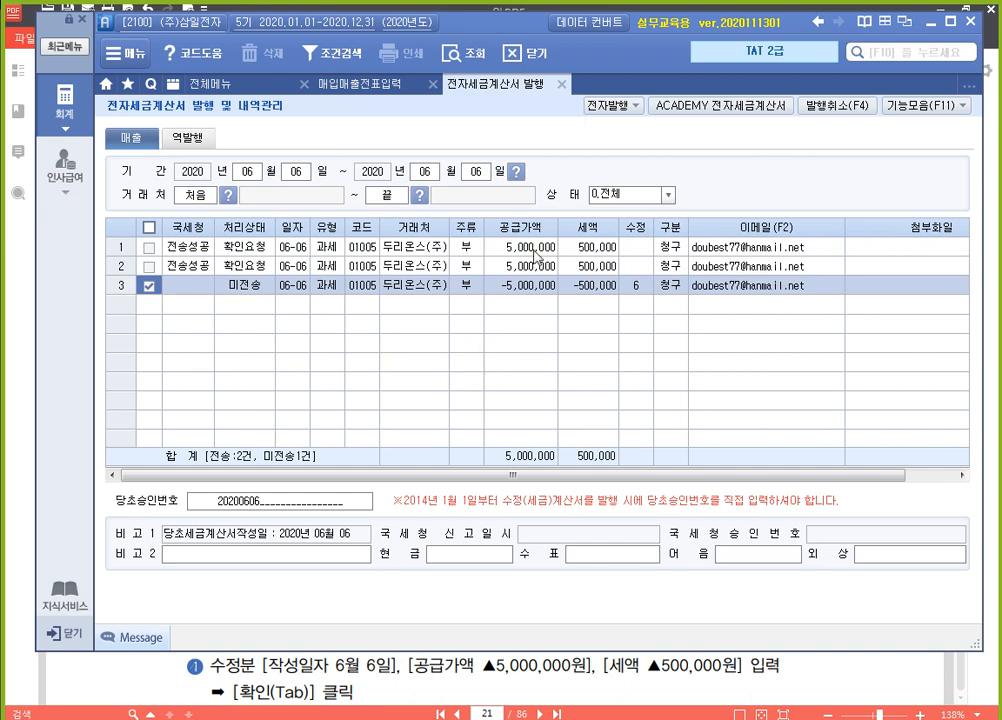
{"action": "left_click", "coordinate": [608, 105]}
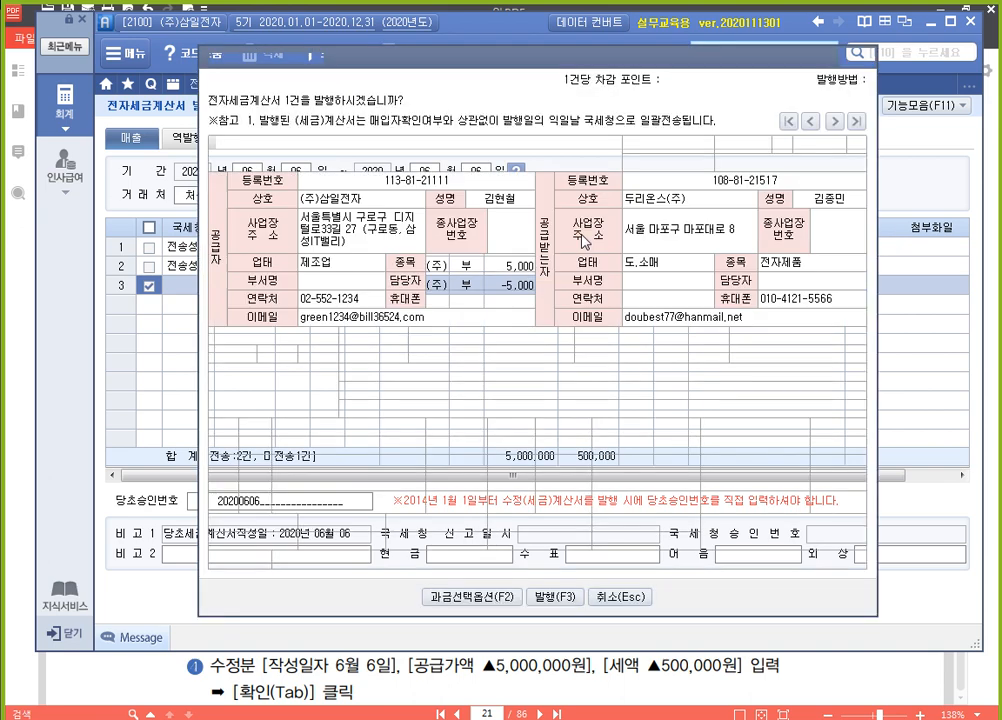
{"action": "left_click", "coordinate": [563, 598]}
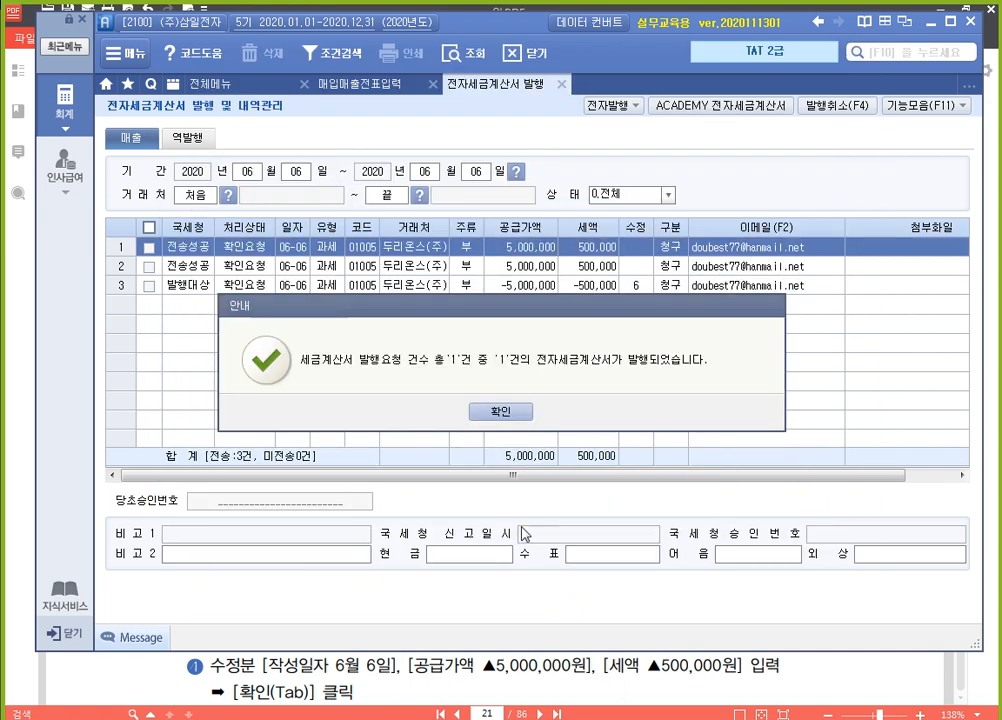
{"action": "left_click", "coordinate": [499, 420]}
Log in to the ACADEMY 전자세금계산서 site, issue the untransmitted 두리온스(주) invoice of 2020-06-06 and close the site
{"action": "left_click", "coordinate": [700, 106]}
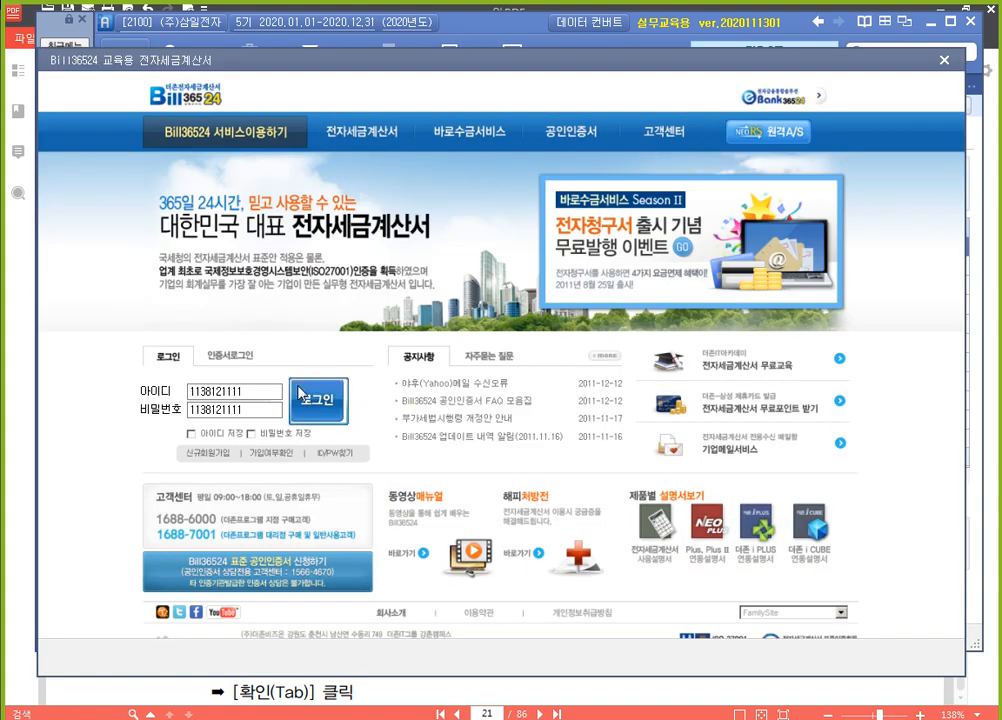
{"action": "left_click", "coordinate": [300, 393]}
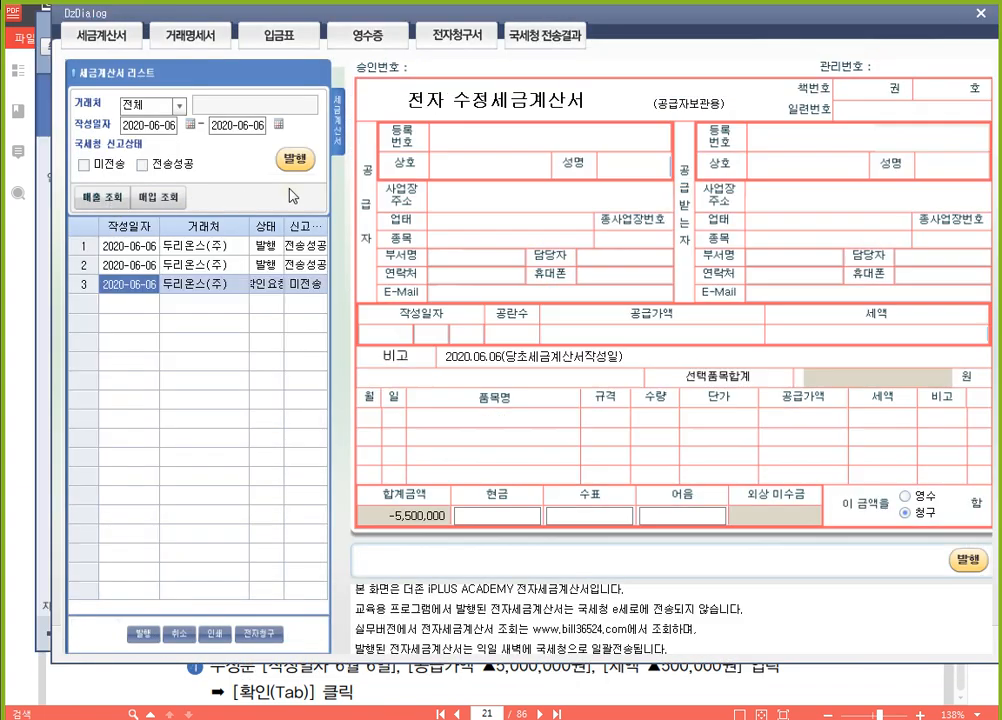
{"action": "left_click", "coordinate": [295, 159]}
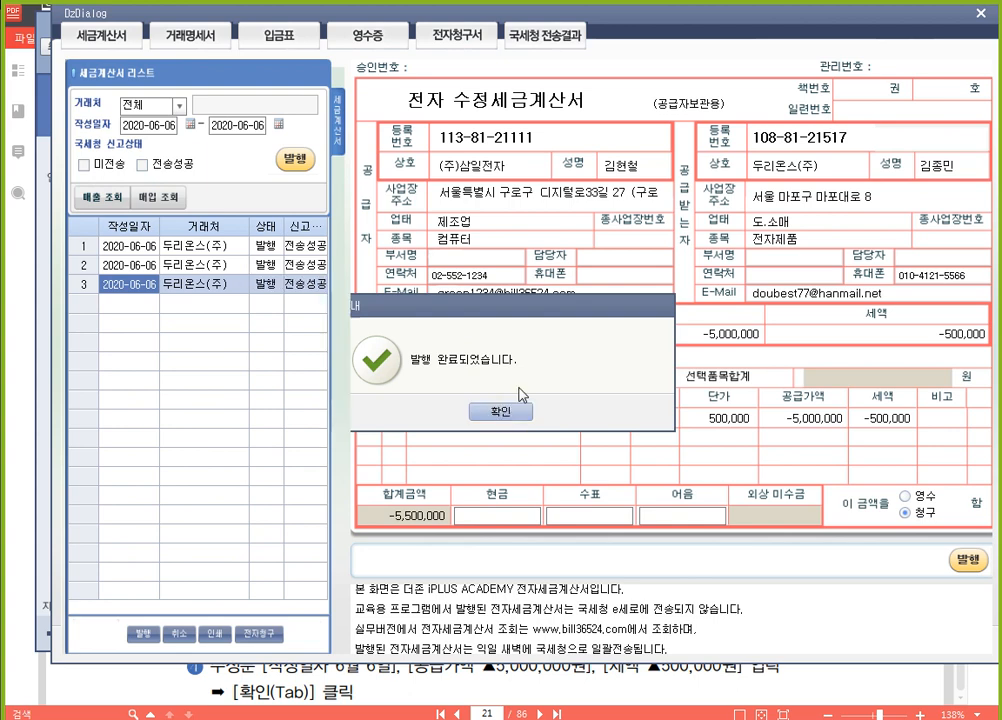
{"action": "left_click", "coordinate": [505, 411]}
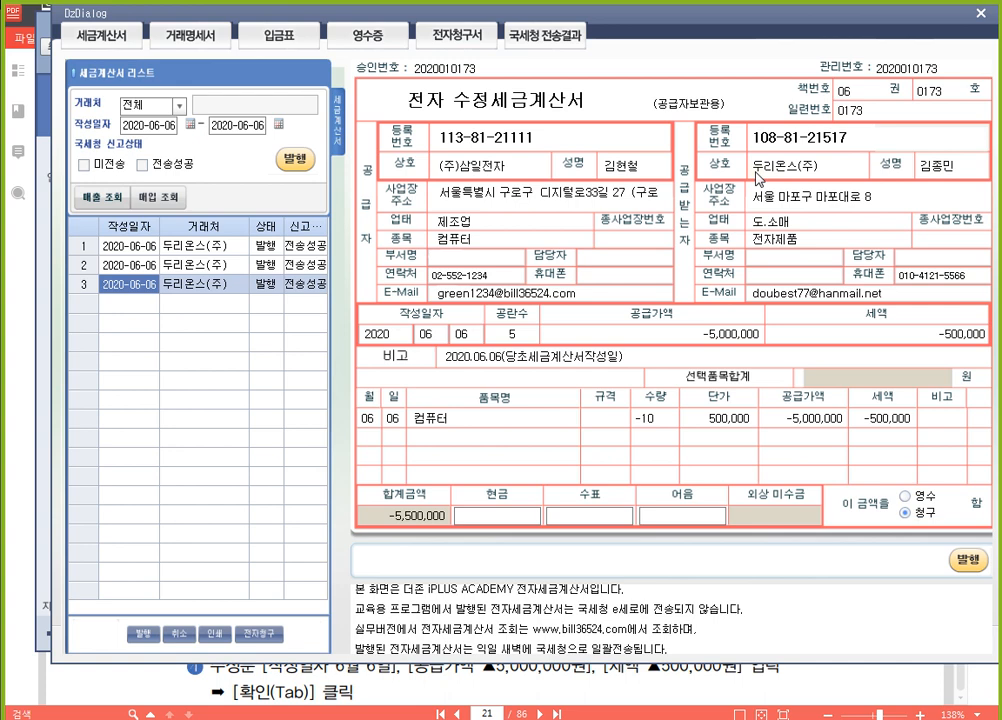
{"action": "left_click", "coordinate": [955, 18]}
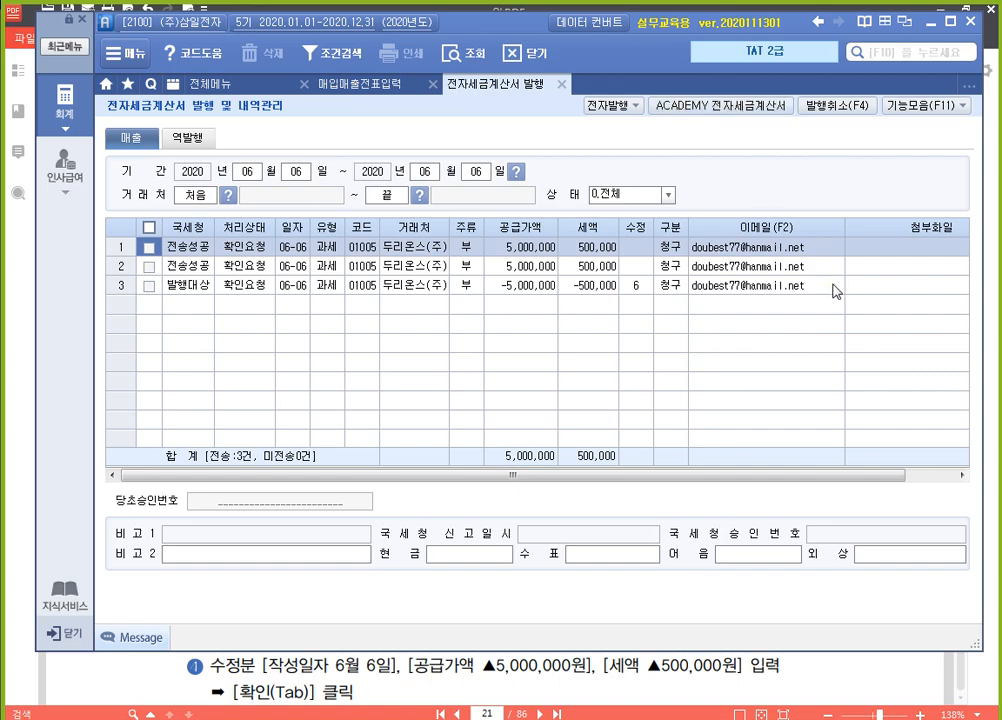
Switch to the textbook in 알PDF and read on to the 과세매출 거래의 부가가치세신고 task and its July 1 (주)한림사 invoice
{"action": "left_click", "coordinate": [832, 698]}
{"action": "scroll", "coordinate": [571, 360], "scroll_direction": "down", "scroll_amount": 10}
{"action": "scroll", "coordinate": [571, 360], "scroll_direction": "down", "scroll_amount": 10}
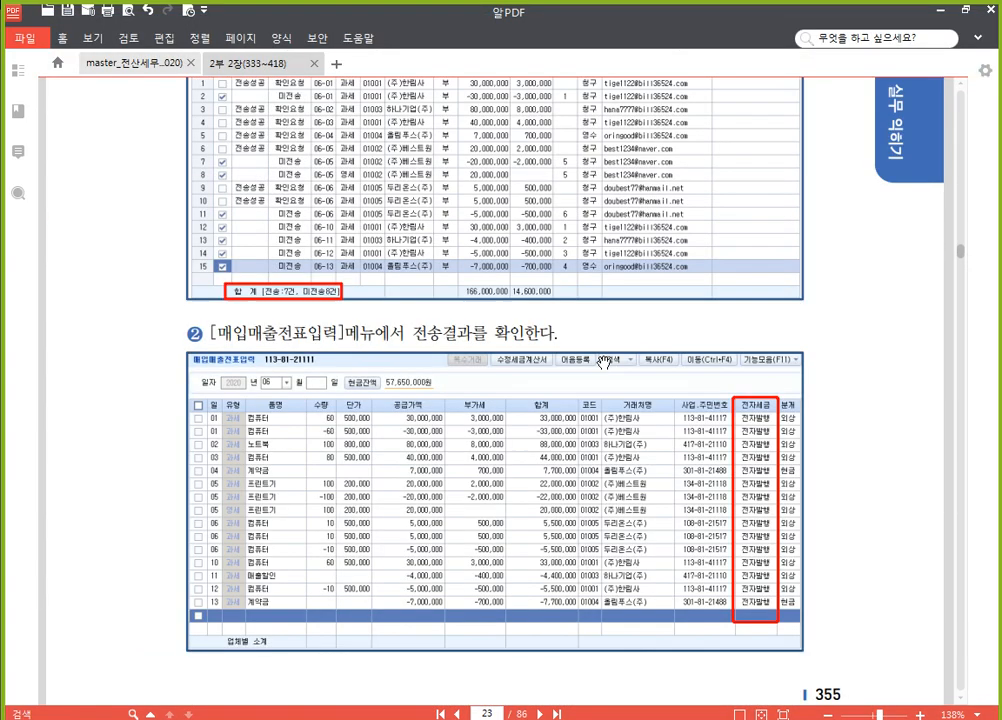
{"action": "scroll", "coordinate": [591, 362], "scroll_direction": "down", "scroll_amount": 5}
{"action": "scroll", "coordinate": [591, 362], "scroll_direction": "up", "scroll_amount": 5}
{"action": "scroll", "coordinate": [591, 362], "scroll_direction": "up", "scroll_amount": 3}
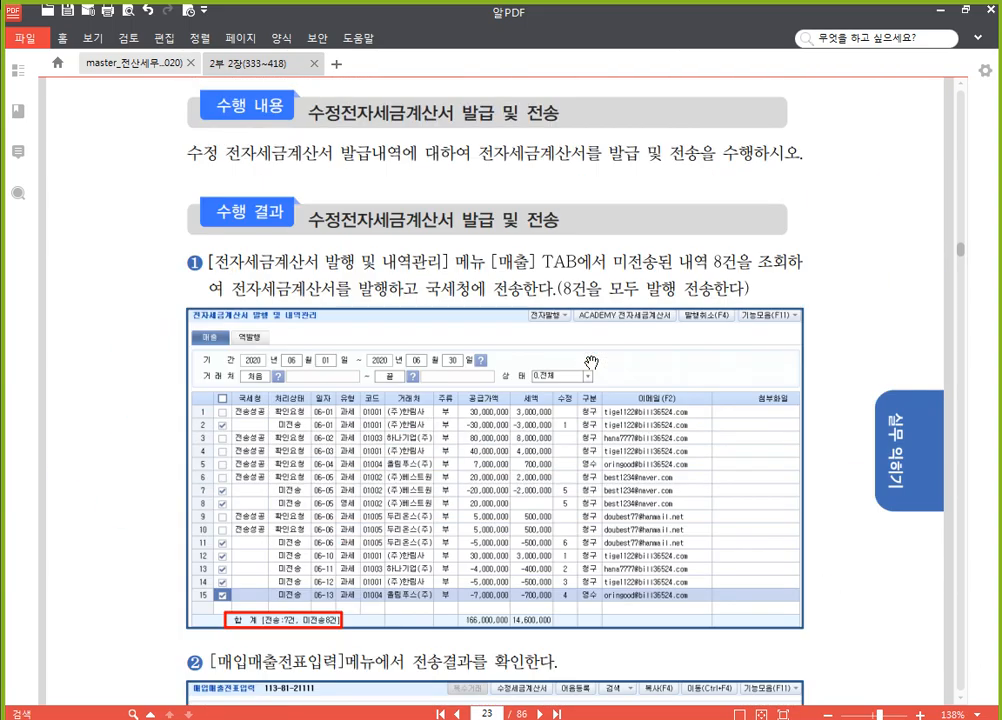
{"action": "scroll", "coordinate": [565, 340], "scroll_direction": "down", "scroll_amount": 6}
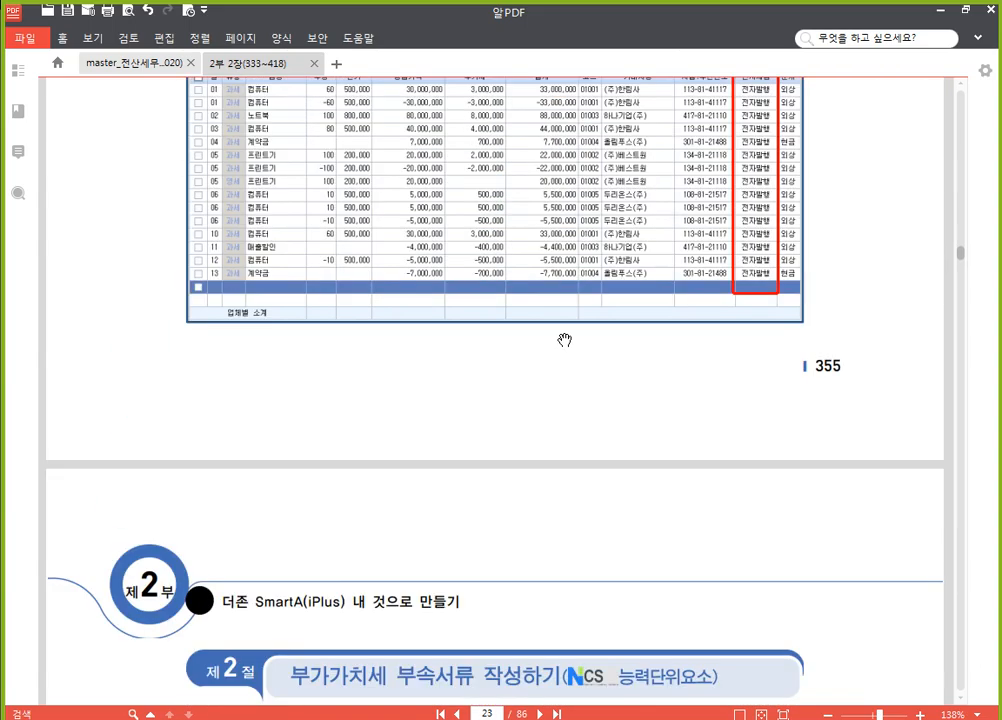
{"action": "scroll", "coordinate": [565, 340], "scroll_direction": "down", "scroll_amount": 20}
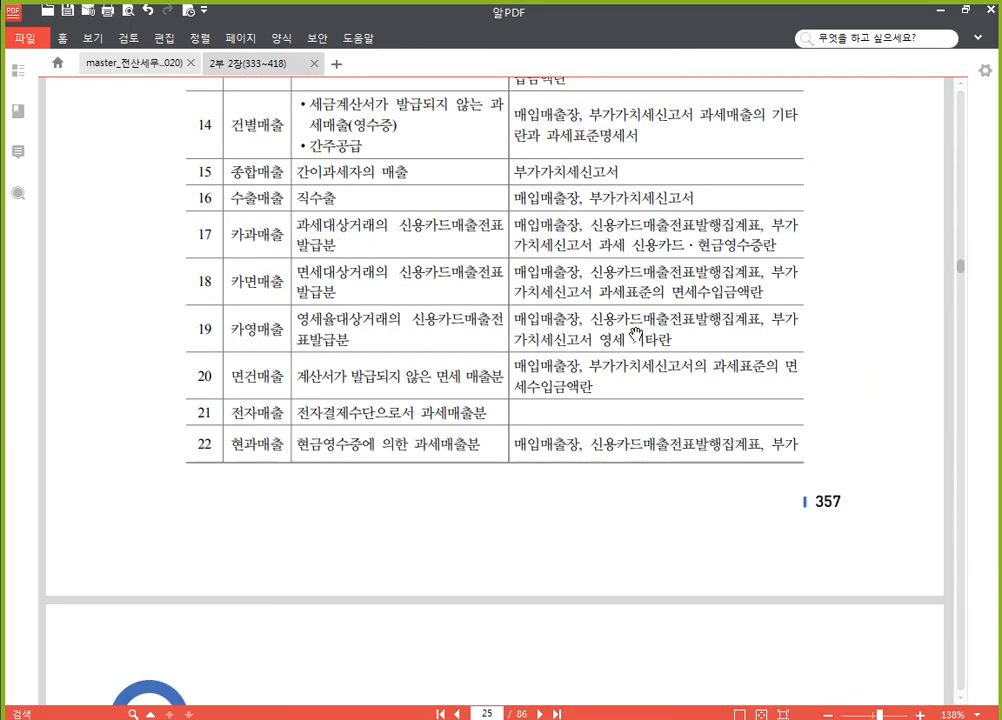
{"action": "scroll", "coordinate": [635, 333], "scroll_direction": "down", "scroll_amount": 20}
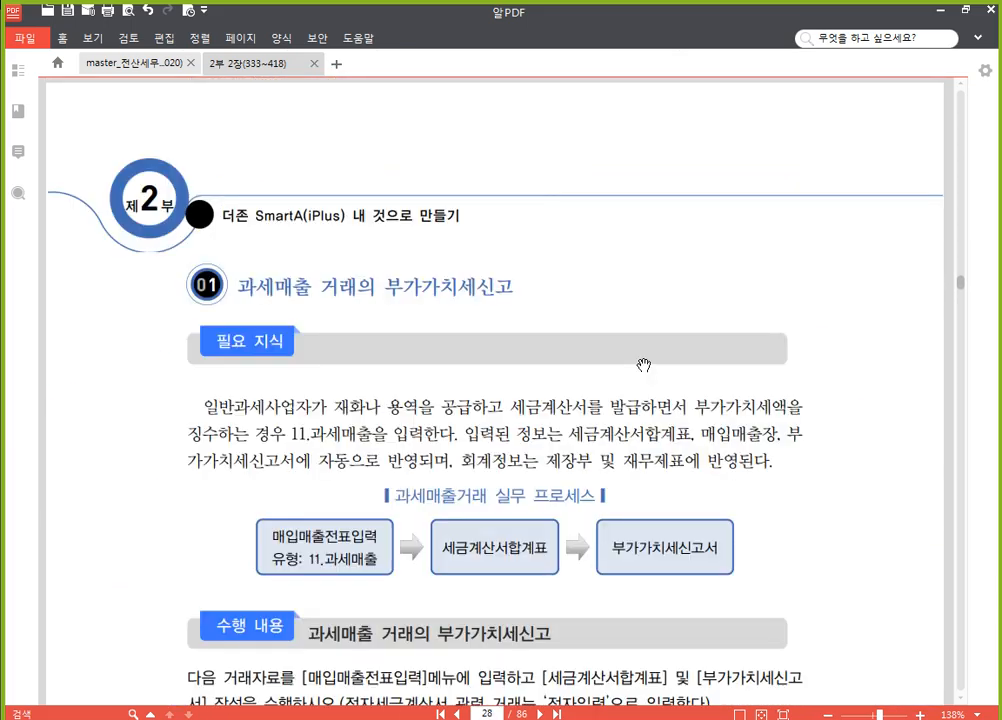
{"action": "scroll", "coordinate": [644, 365], "scroll_direction": "down", "scroll_amount": 4}
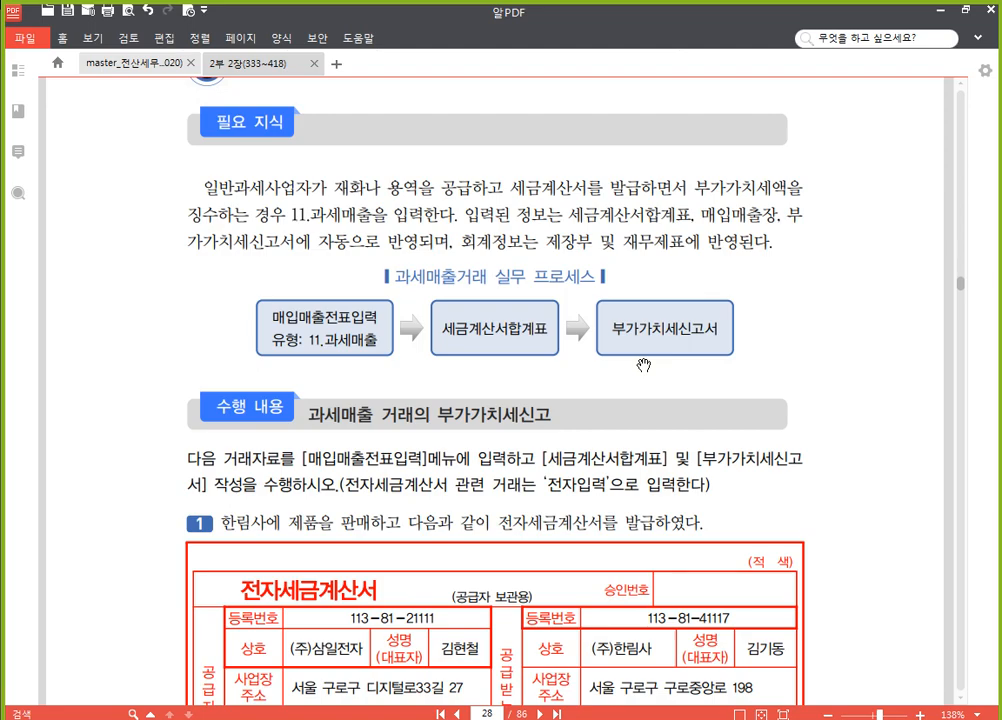
{"action": "scroll", "coordinate": [640, 362], "scroll_direction": "down", "scroll_amount": 15}
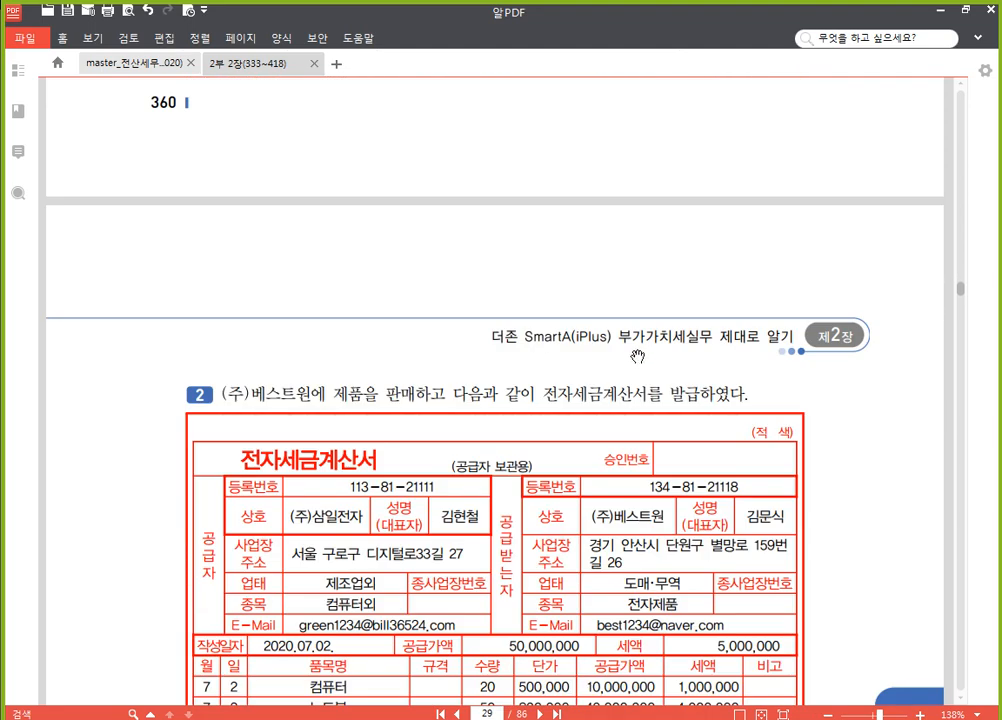
{"action": "scroll", "coordinate": [637, 356], "scroll_direction": "up", "scroll_amount": 10}
{"action": "scroll", "coordinate": [632, 357], "scroll_direction": "up", "scroll_amount": 2}
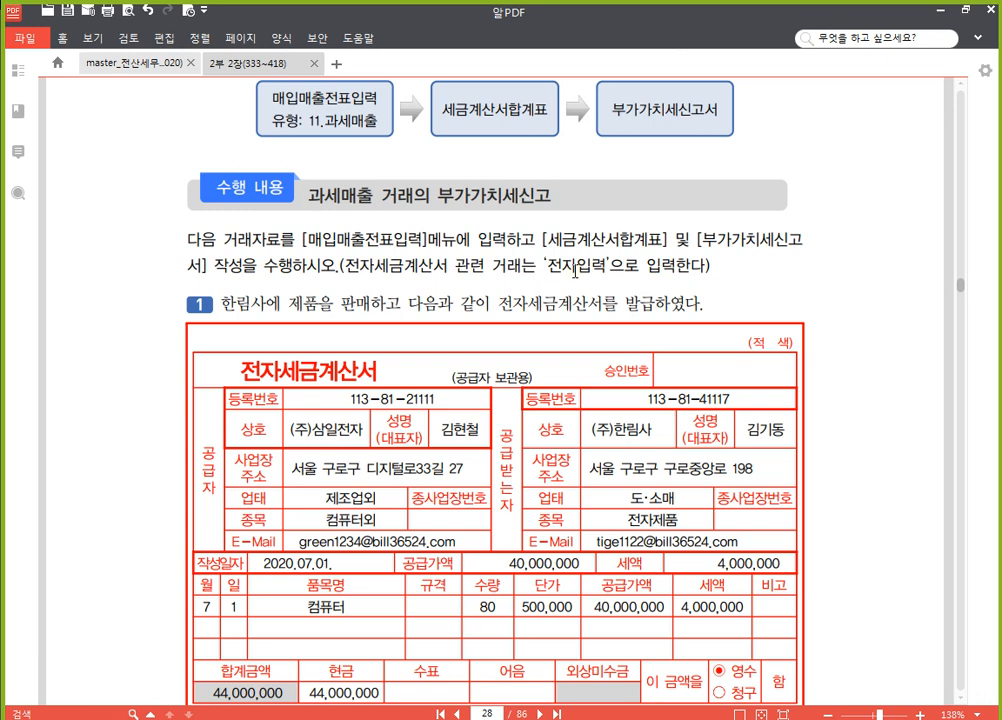
{"action": "scroll", "coordinate": [368, 265], "scroll_direction": "down", "scroll_amount": 2}
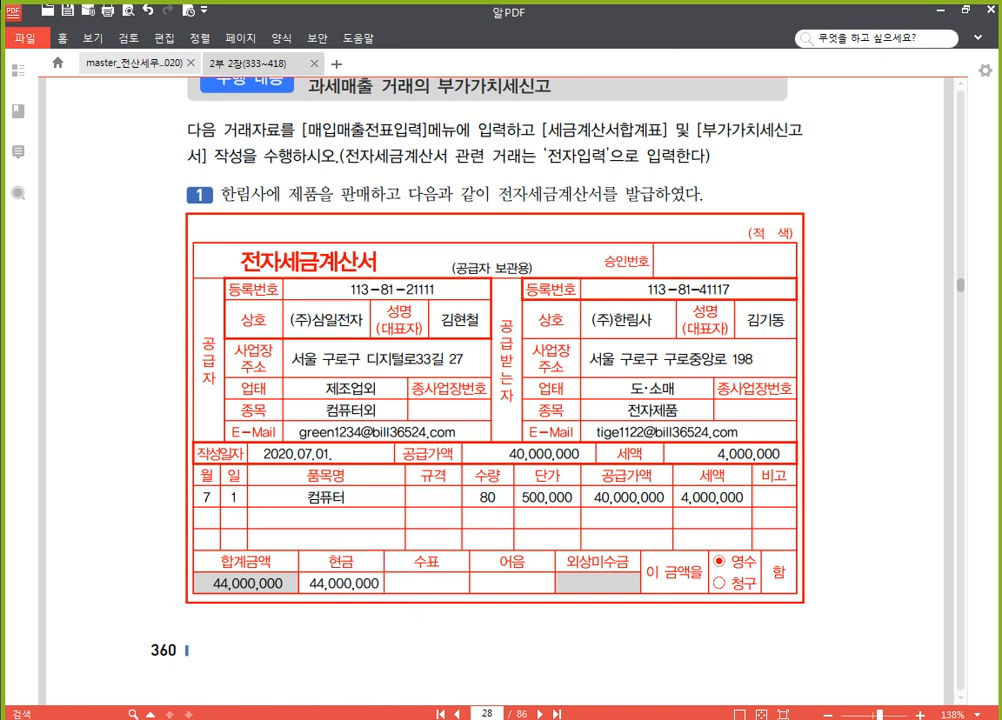
Switch back to SmartA, close 전자세금계산서 발행 and set the month in 매입매출전표입력 to 07
{"action": "key", "text": "alt+Tab"}
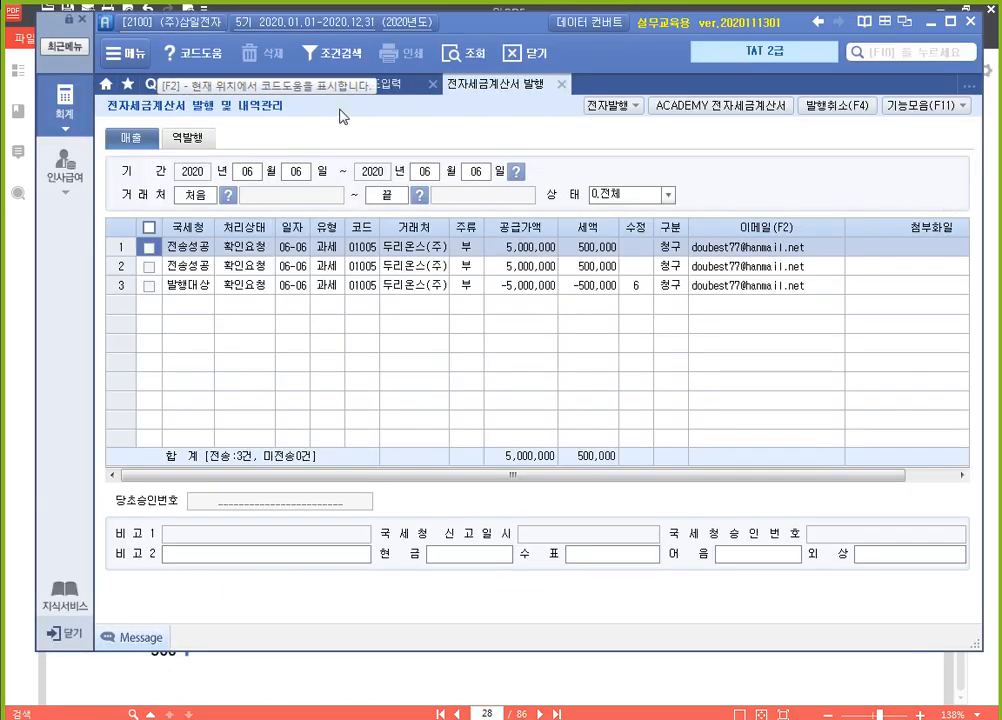
{"action": "left_click", "coordinate": [561, 86]}
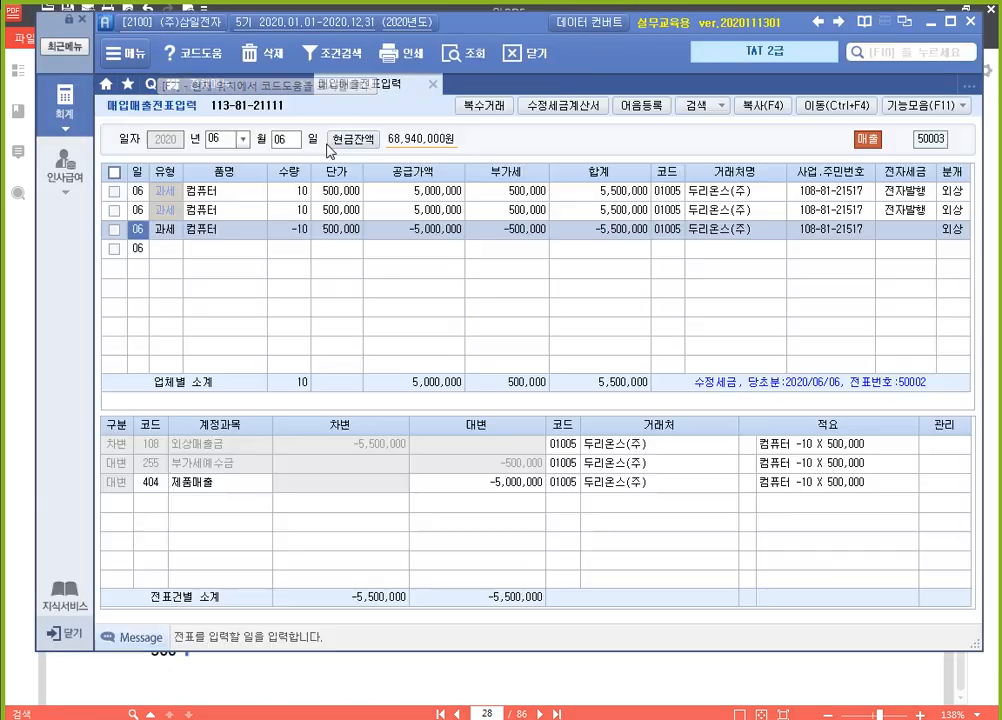
{"action": "left_click", "coordinate": [228, 139]}
{"action": "key", "text": "Tab"}
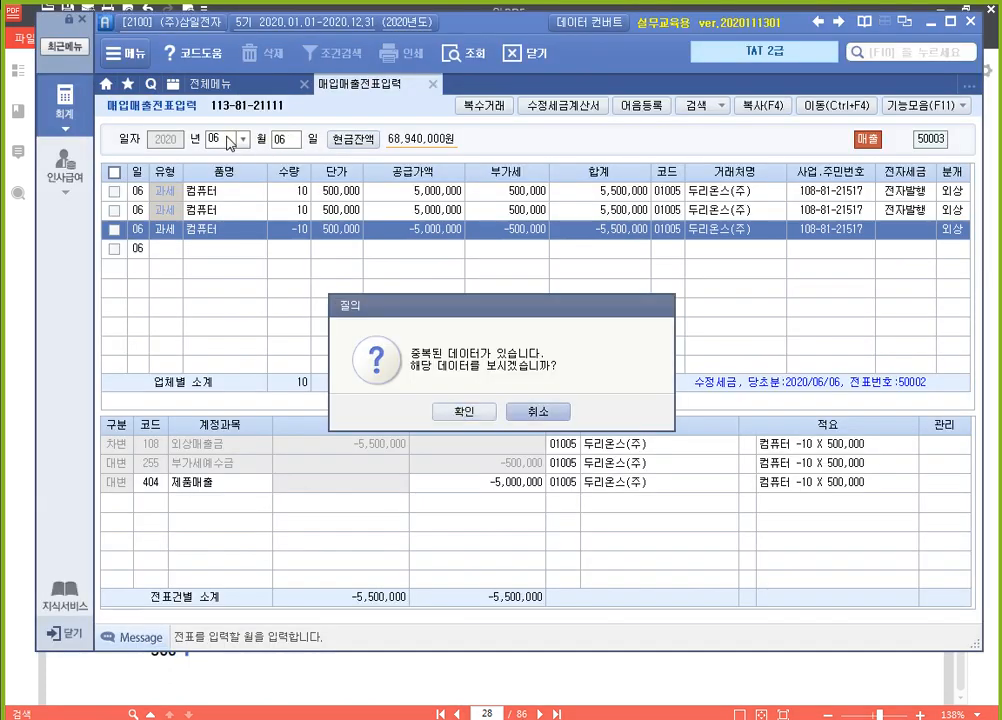
{"action": "key", "text": "Return"}
{"action": "type", "text": "07"}
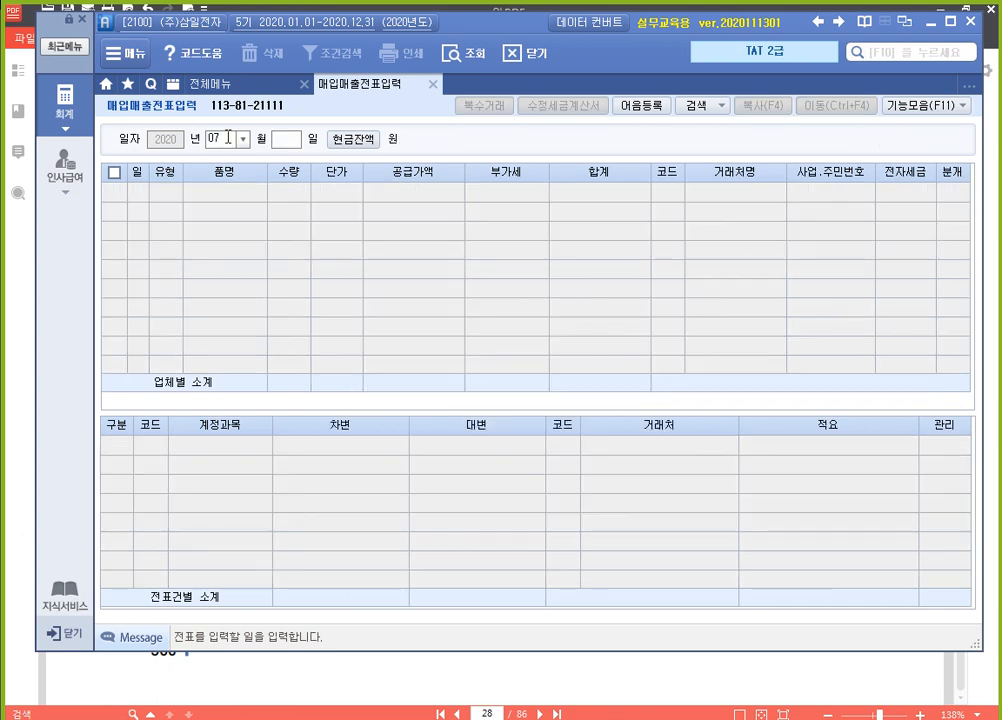
{"action": "key", "text": "Return"}
Enter a July 1 sales line of type 11 (과세) for 컴퓨터 with quantity 80 and unit price 500,000
{"action": "type", "text": "01"}
{"action": "type", "text": "1"}
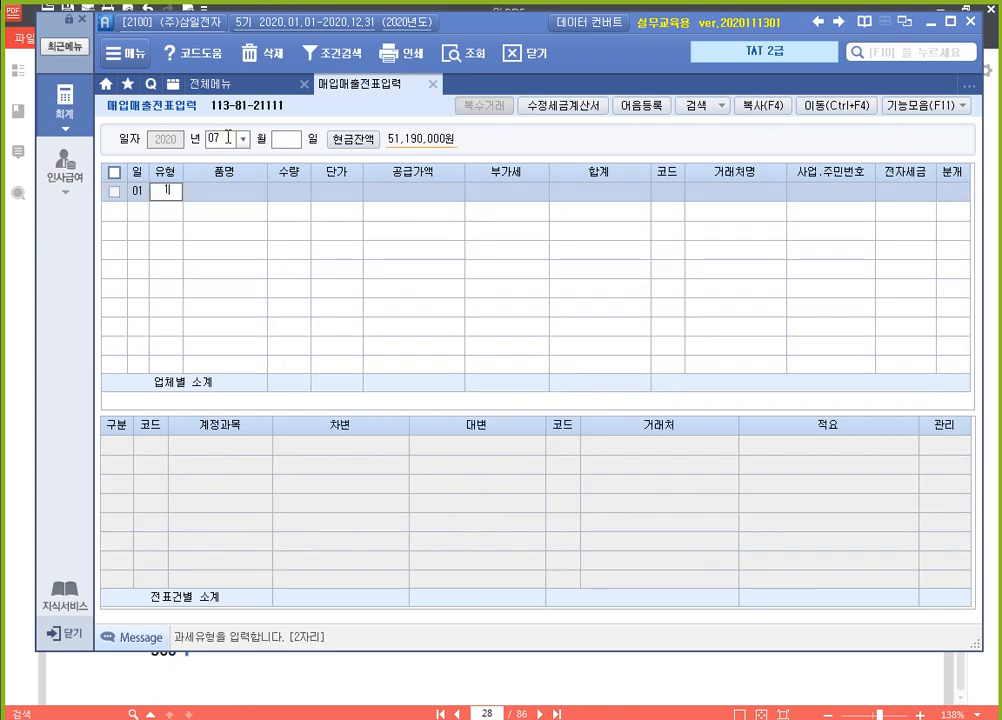
{"action": "type", "text": "1"}
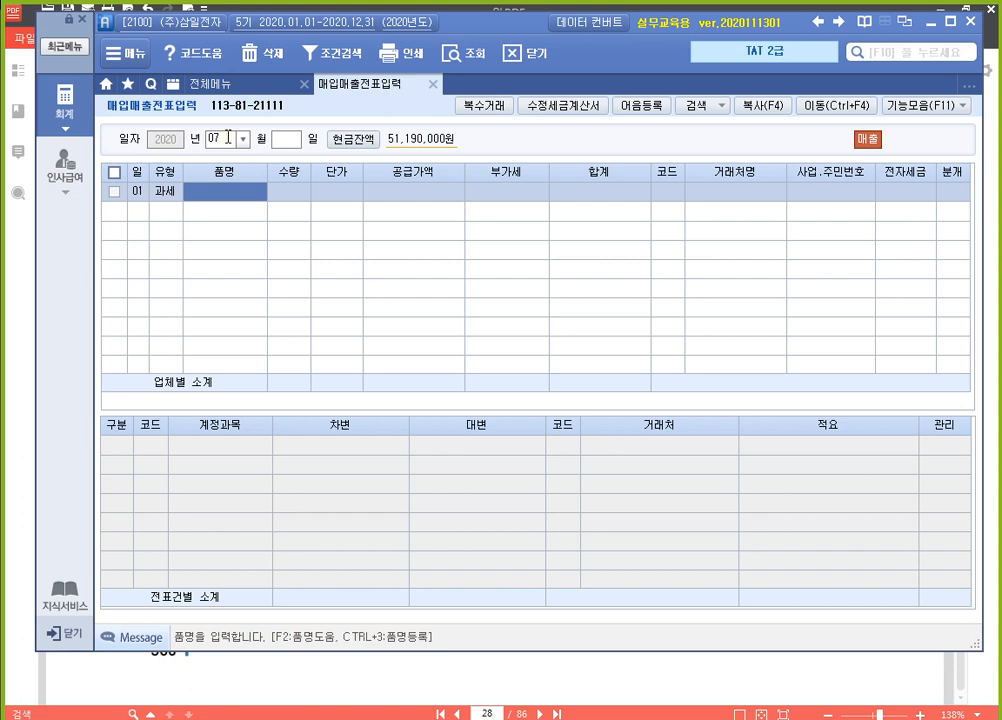
{"action": "type", "text": "컴퓨터"}
{"action": "key", "text": "Return"}
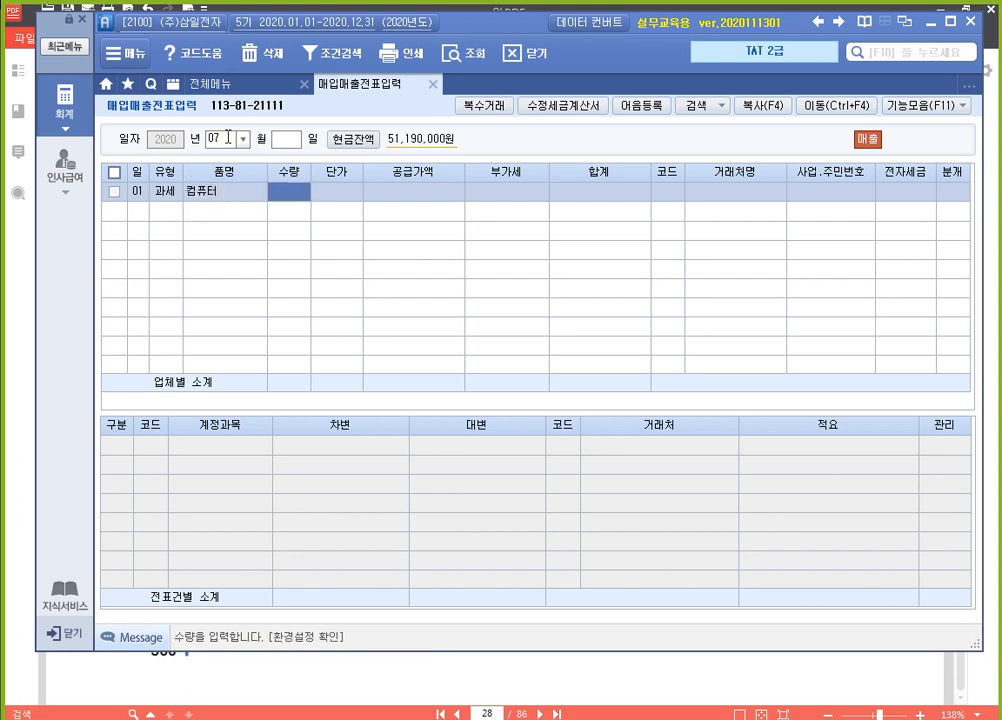
{"action": "type", "text": "80"}
{"action": "key", "text": "Return"}
{"action": "type", "text": "5000000"}
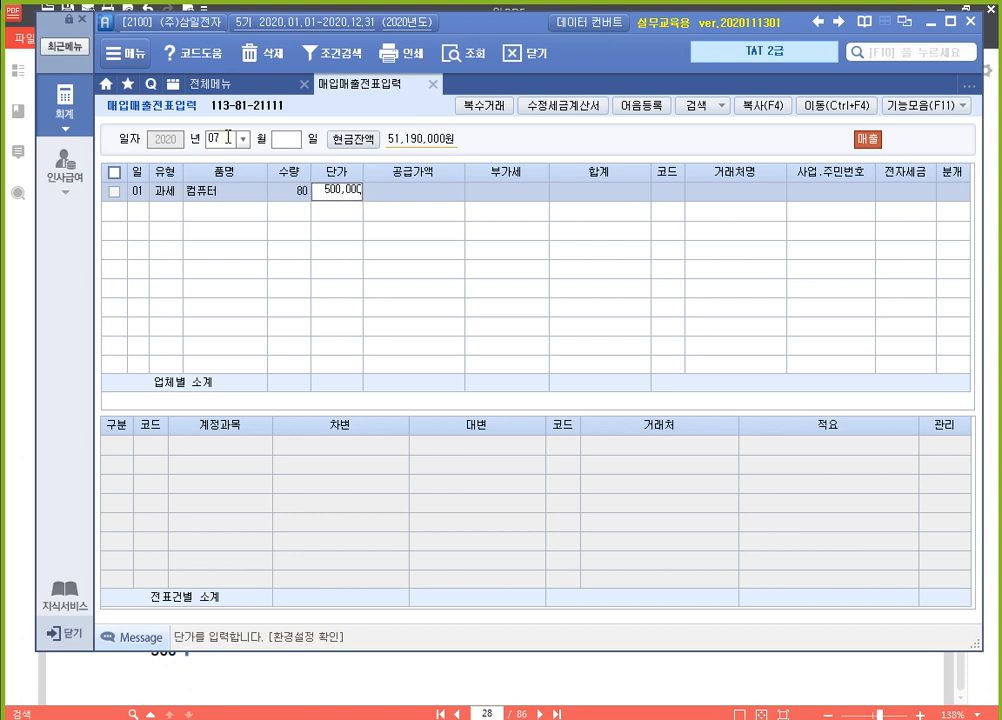
{"action": "key", "text": "Return"}
{"action": "key", "text": "Return"}
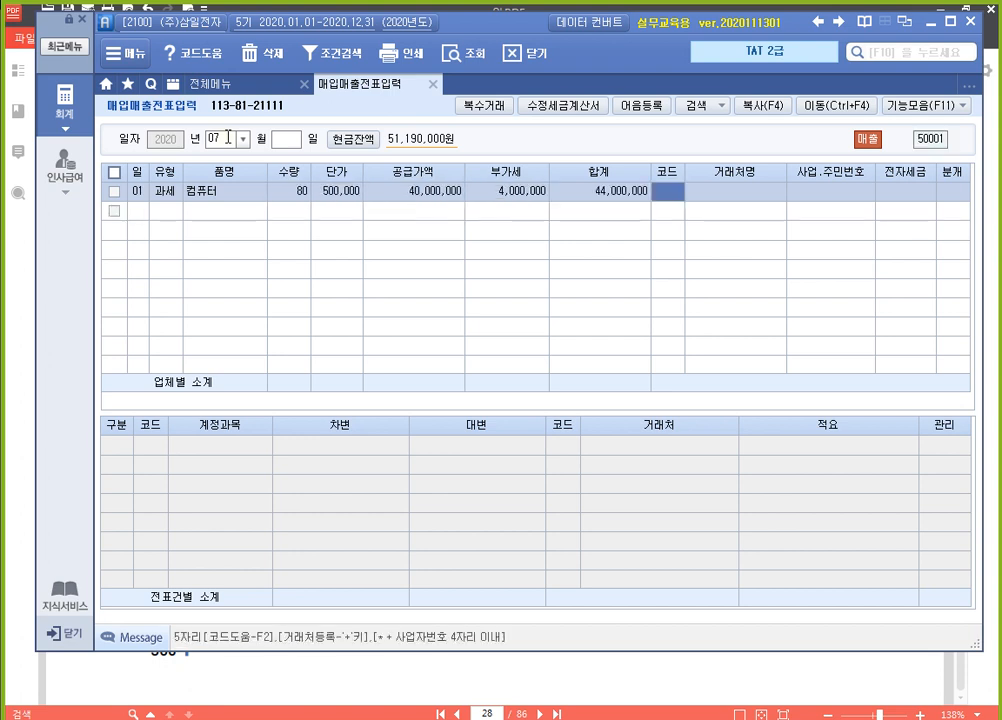
Complete the July 1 컴퓨터 sales line with customer (주)한림사, 전자입력 for the electronic invoice and 현금 as the journal type
{"action": "type", "text": "한림"}
{"action": "key", "text": "Return"}
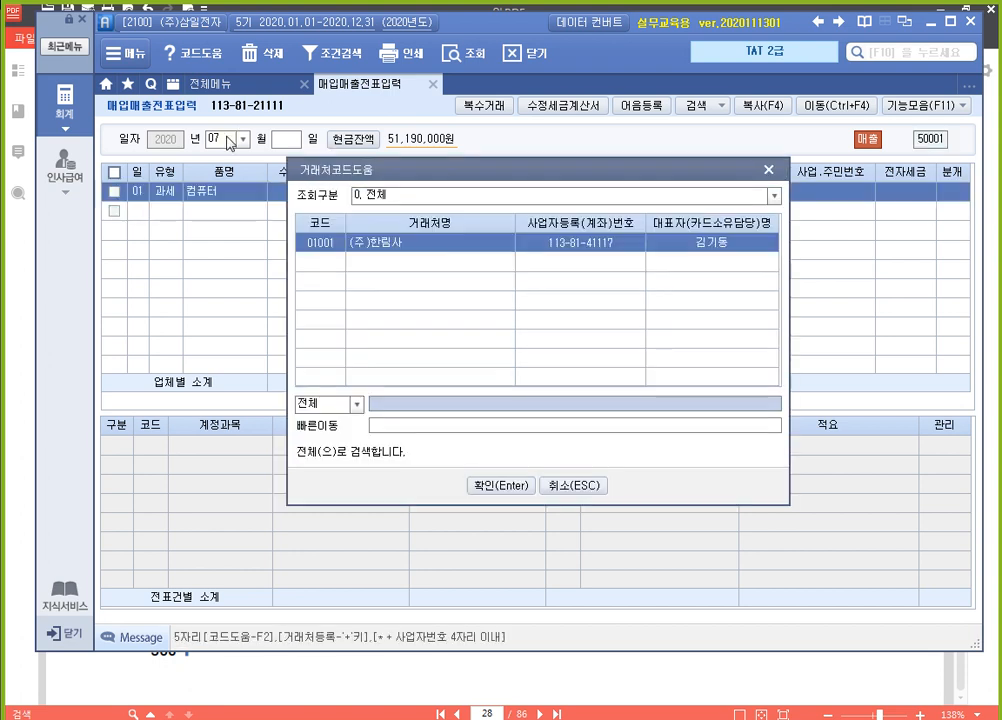
{"action": "key", "text": "Return"}
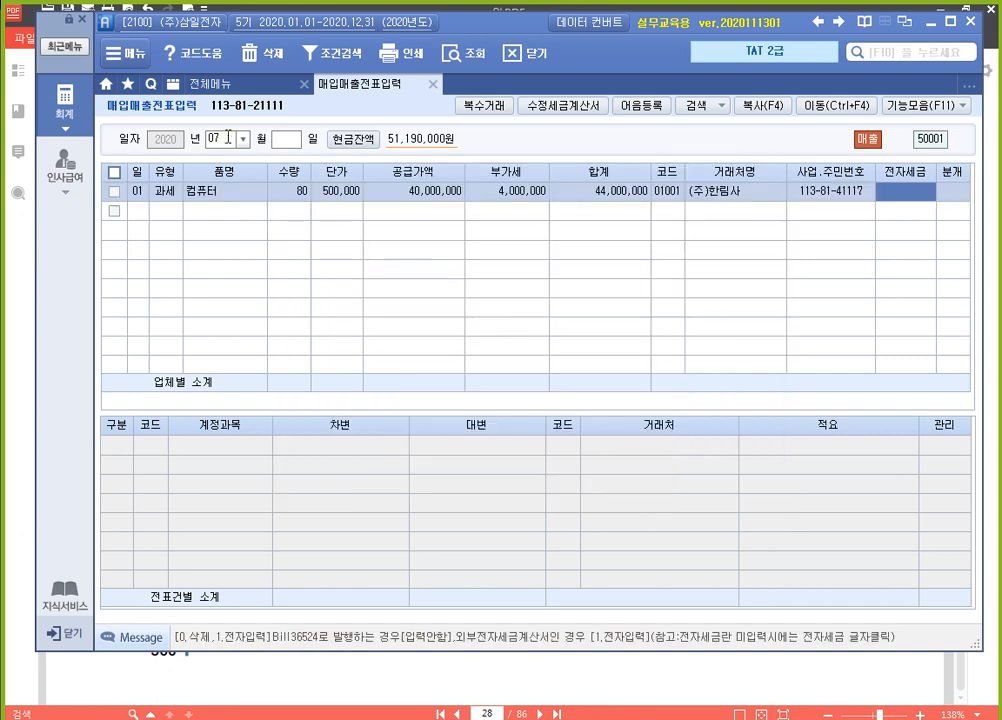
{"action": "type", "text": "1"}
{"action": "key", "text": "Return"}
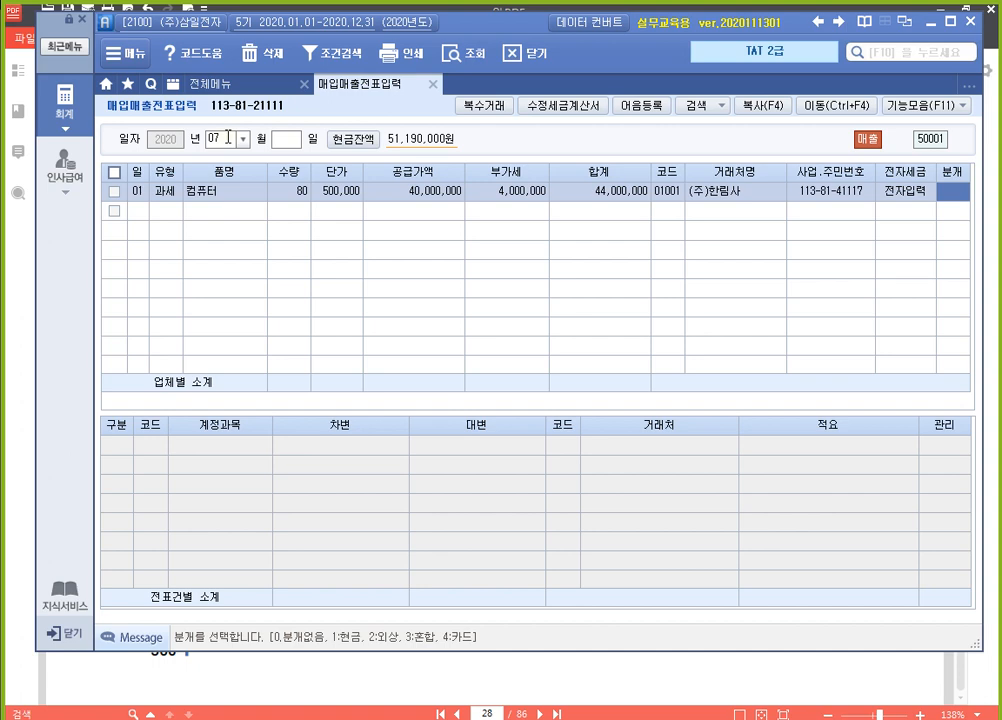
{"action": "type", "text": "1"}
{"action": "key", "text": "Return"}
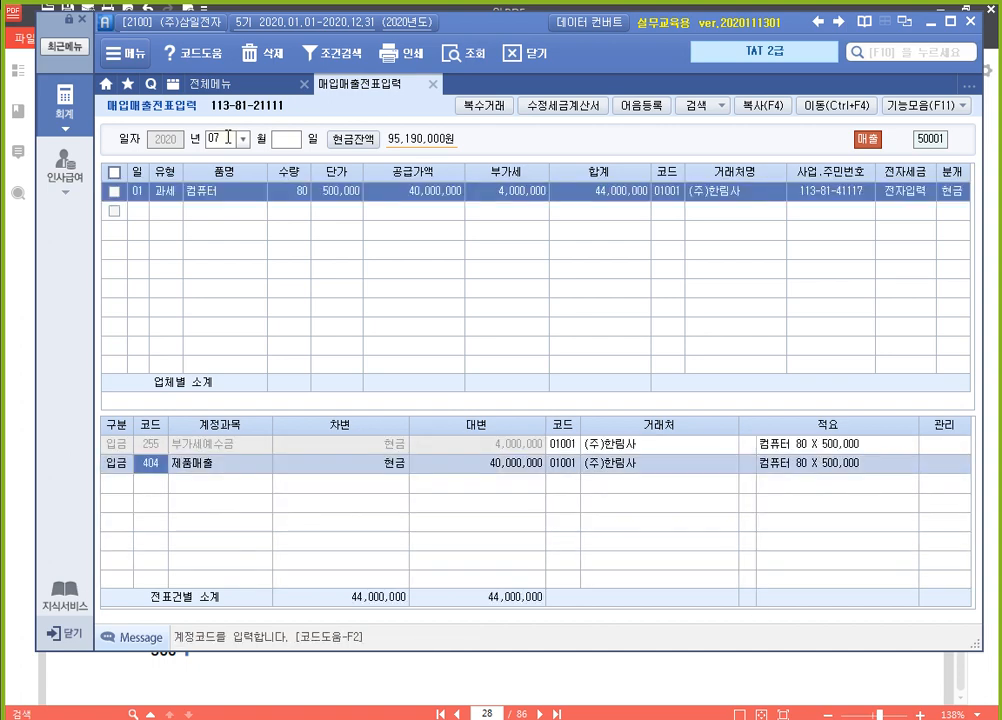
{"action": "key", "text": "Escape"}
{"action": "key", "text": "Up"}
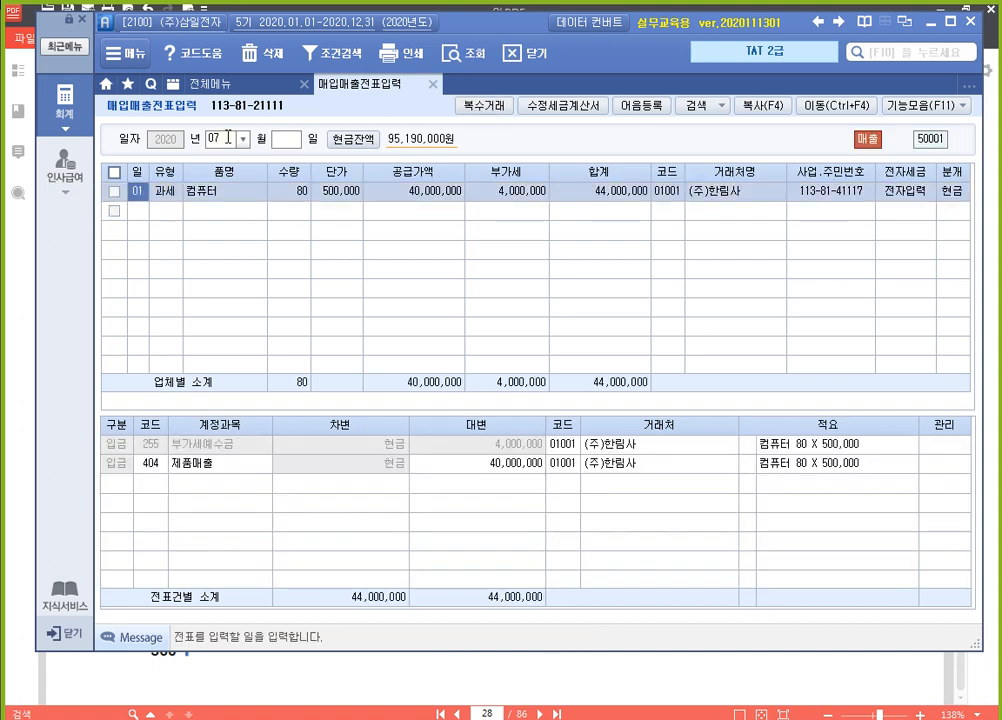
{"action": "key", "text": "F5"}
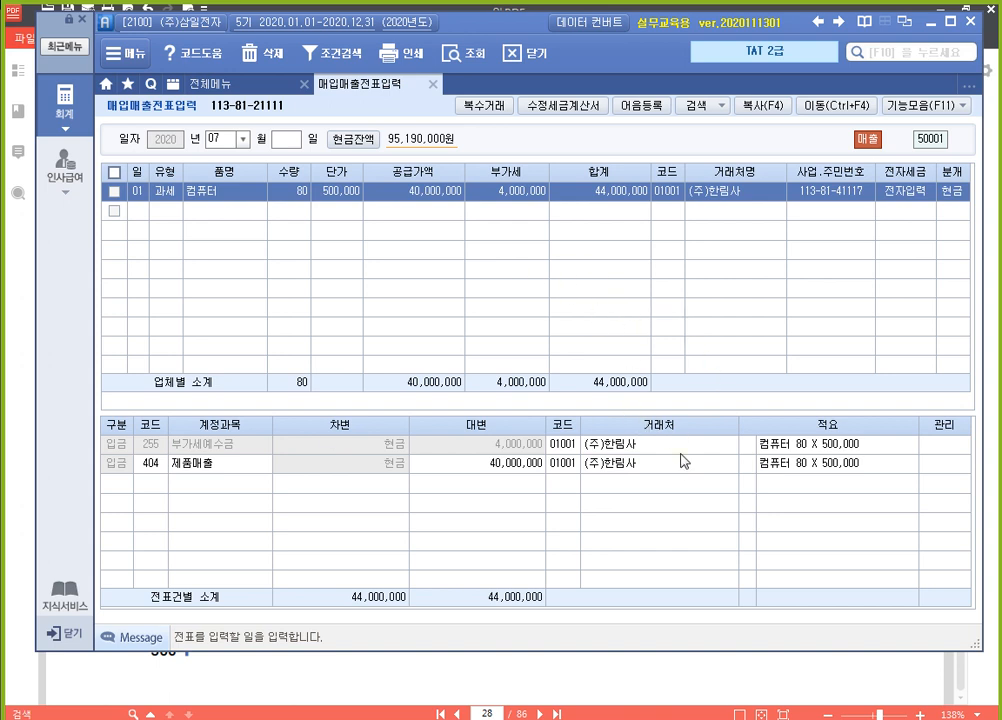
Switch to the textbook in 알PDF and read the second transaction, the July 2 (주)베스트원 invoice
{"action": "left_click", "coordinate": [687, 685]}
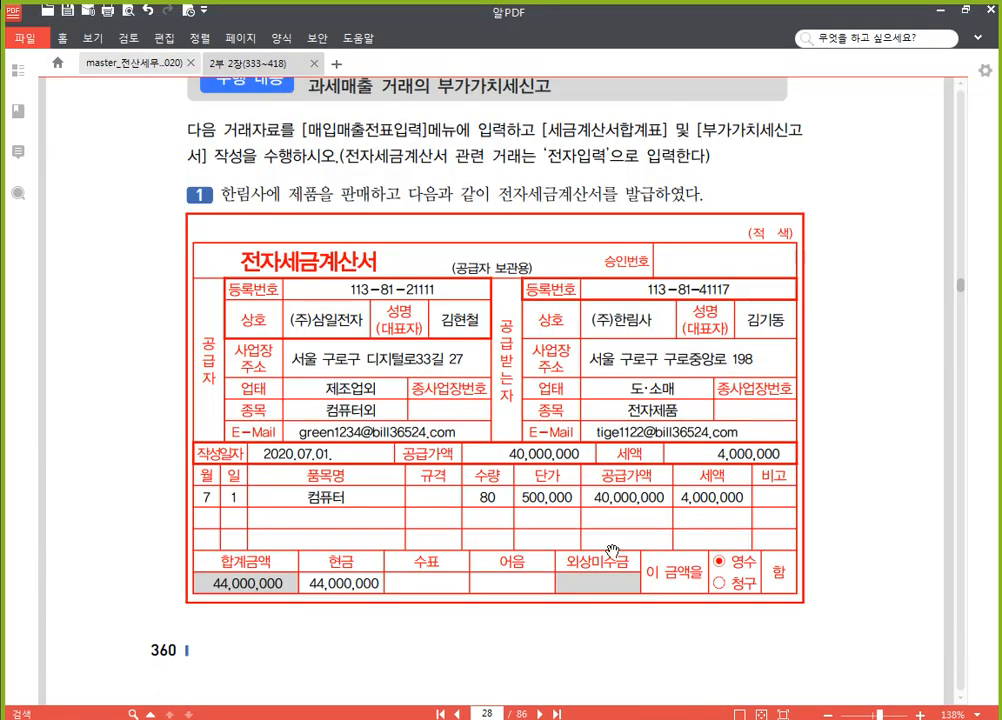
{"action": "scroll", "coordinate": [588, 505], "scroll_direction": "down", "scroll_amount": 10}
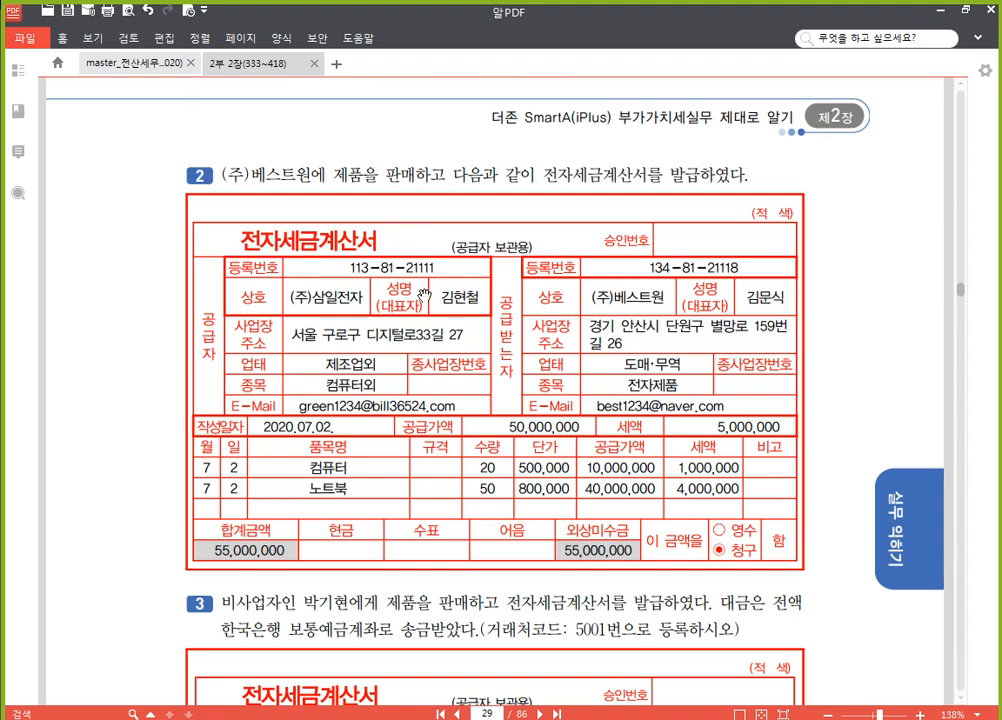
{"action": "scroll", "coordinate": [541, 405], "scroll_direction": "down", "scroll_amount": 3}
{"action": "scroll", "coordinate": [541, 405], "scroll_direction": "up", "scroll_amount": 3}
{"action": "scroll", "coordinate": [851, 390], "scroll_direction": "down", "scroll_amount": 1}
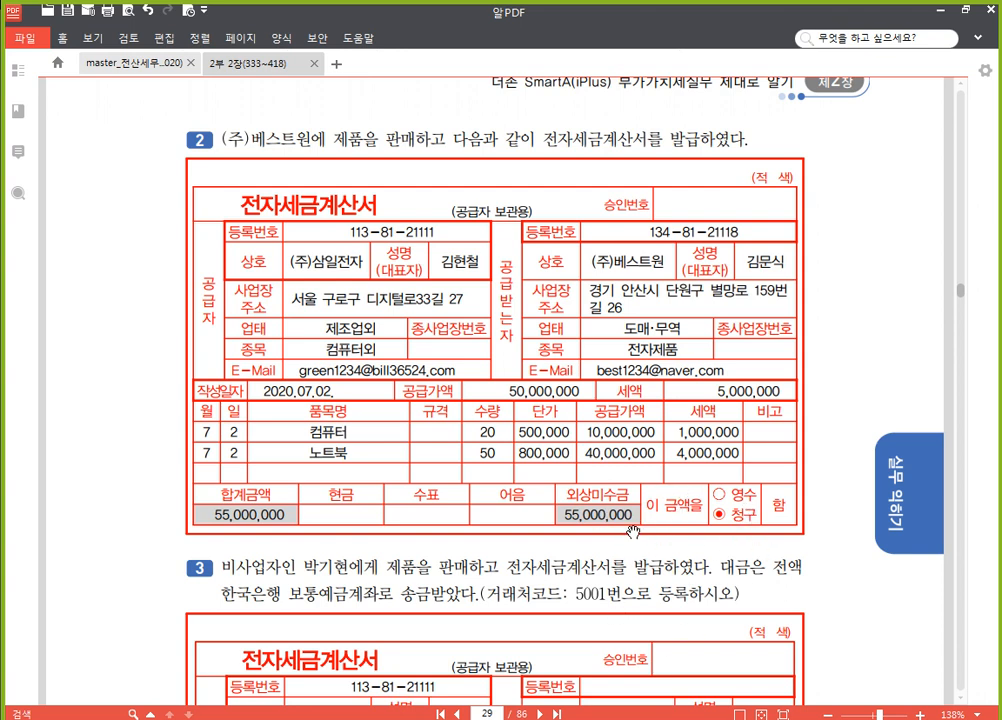
Switch back to SmartA and start a July 2 sales line of type 11 (과세) for 컴퓨터
{"action": "key", "text": "alt+Tab"}
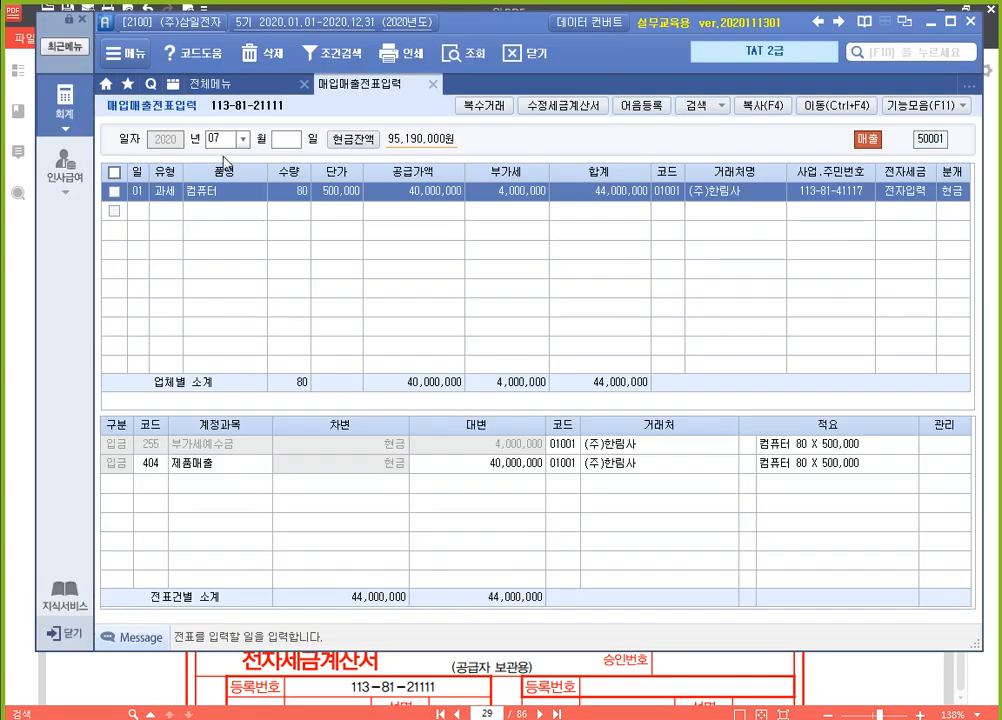
{"action": "left_click", "coordinate": [137, 214]}
{"action": "type", "text": "02"}
{"action": "key", "text": "Return"}
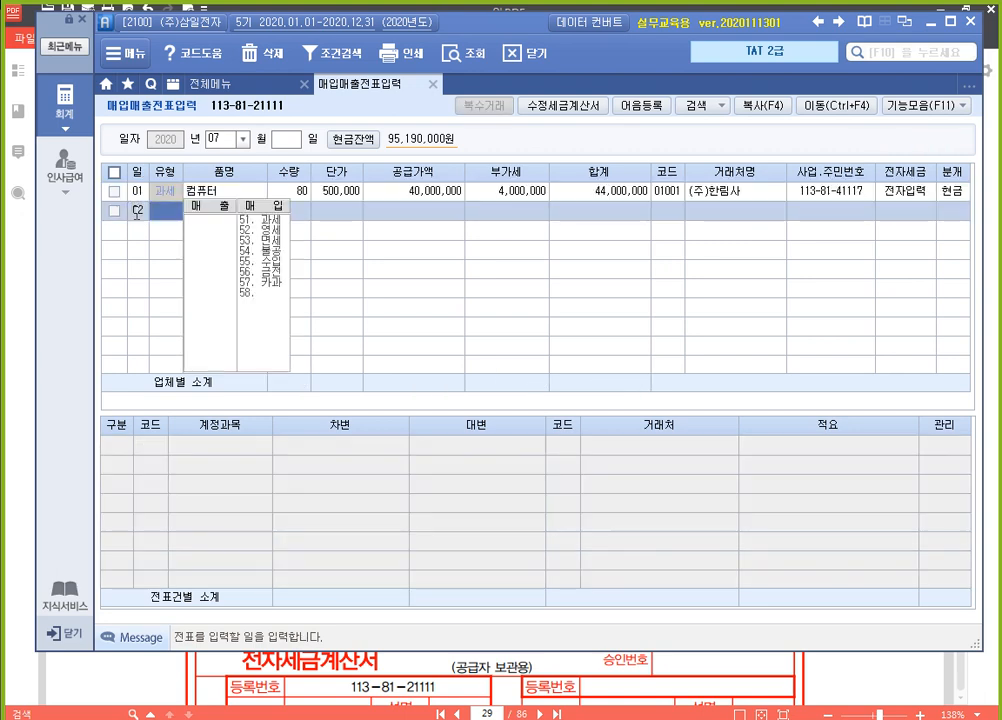
{"action": "type", "text": "11"}
{"action": "key", "text": "Return"}
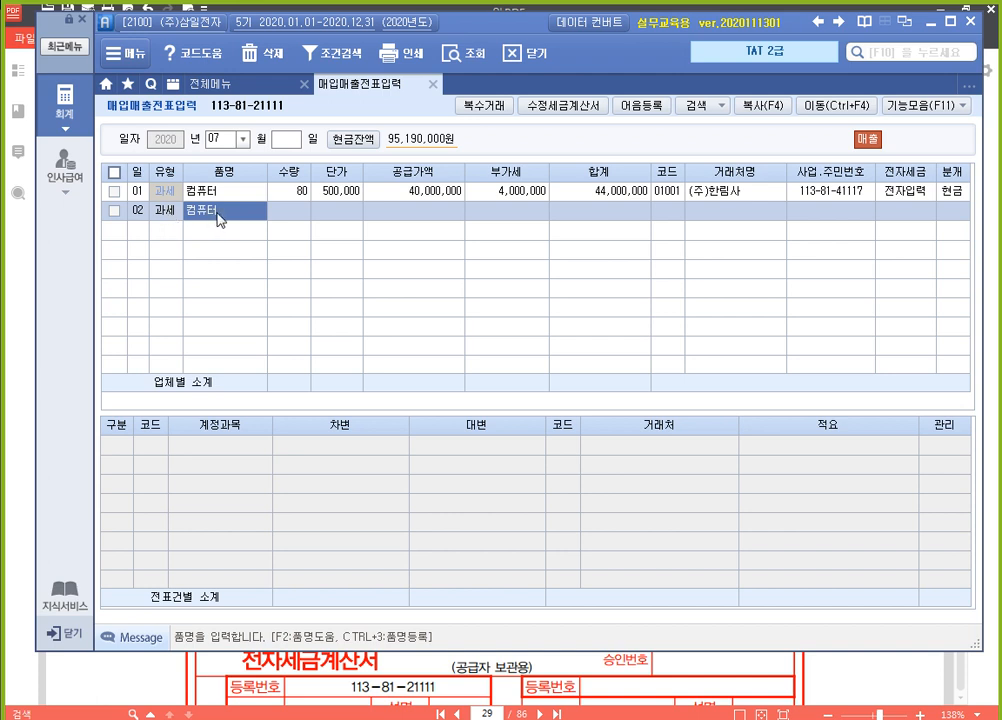
Open 복수거래 for the July 2 line and enter 컴퓨터 with quantity 20 and unit price 500,000
{"action": "key", "text": "F7"}
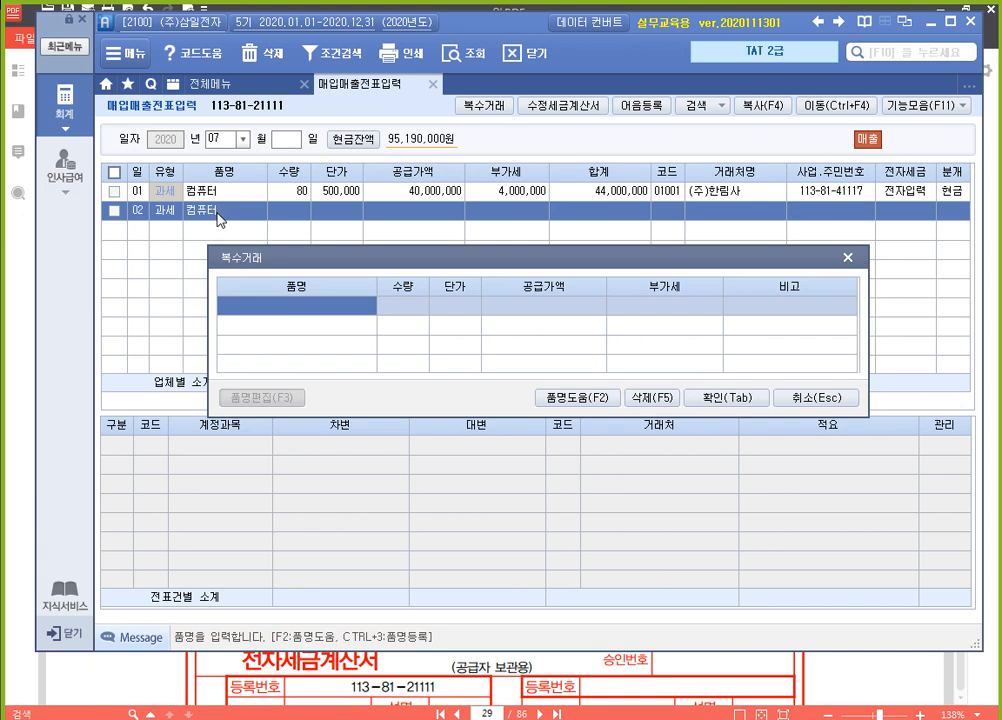
{"action": "type", "text": "zjavbxj"}
{"action": "key", "text": "BackSpace"}
{"action": "key", "text": "BackSpace"}
{"action": "key", "text": "BackSpace"}
{"action": "key", "text": "BackSpace"}
{"action": "key", "text": "BackSpace"}
{"action": "key", "text": "BackSpace"}
{"action": "key", "text": "BackSpace"}
{"action": "type", "text": "컴퓨터"}
{"action": "key", "text": "Return"}
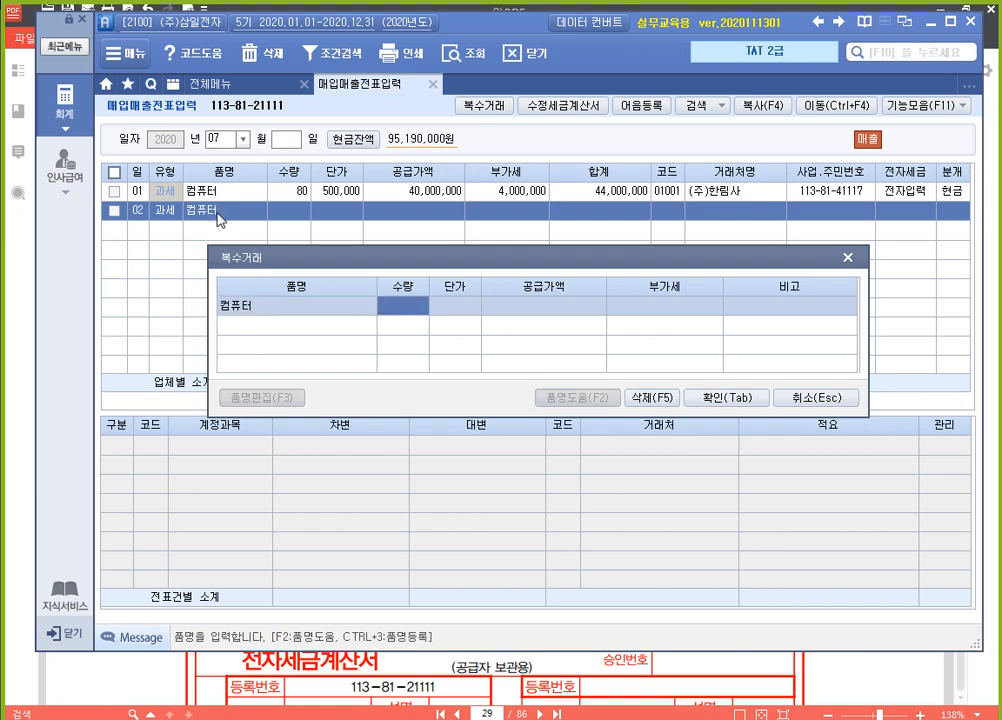
{"action": "type", "text": "20"}
{"action": "key", "text": "Return"}
{"action": "type", "text": "500000"}
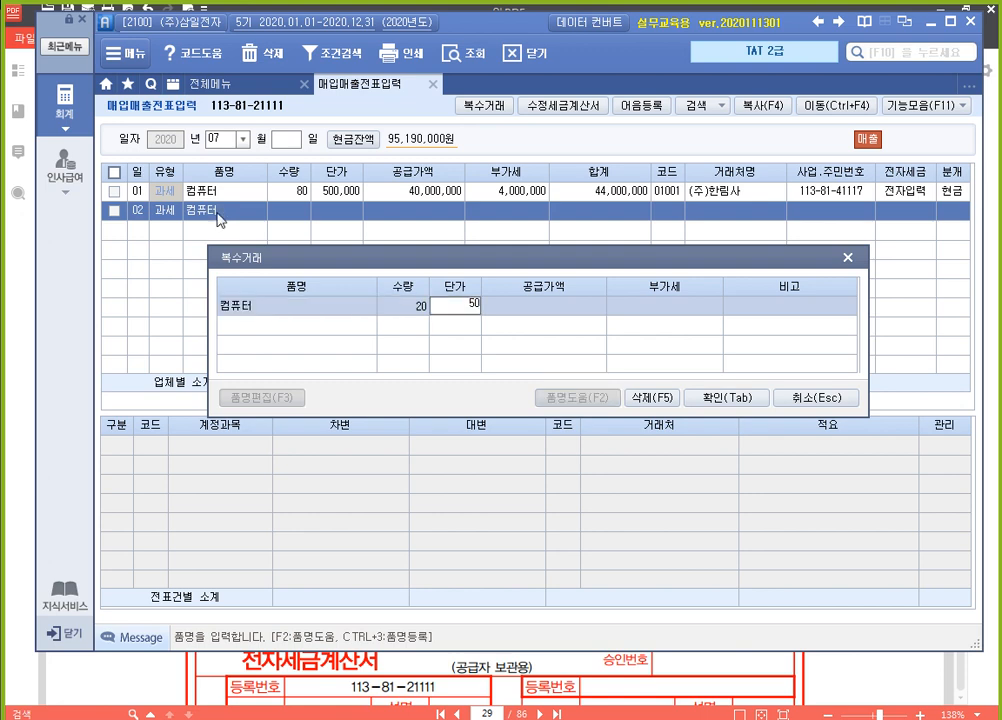
{"action": "key", "text": "Return"}
{"action": "key", "text": "Return"}
Add 노트북 with quantity 50 and unit price 800,000 as the second 복수거래 item and confirm the items
{"action": "key", "text": "Return"}
{"action": "key", "text": "Return"}
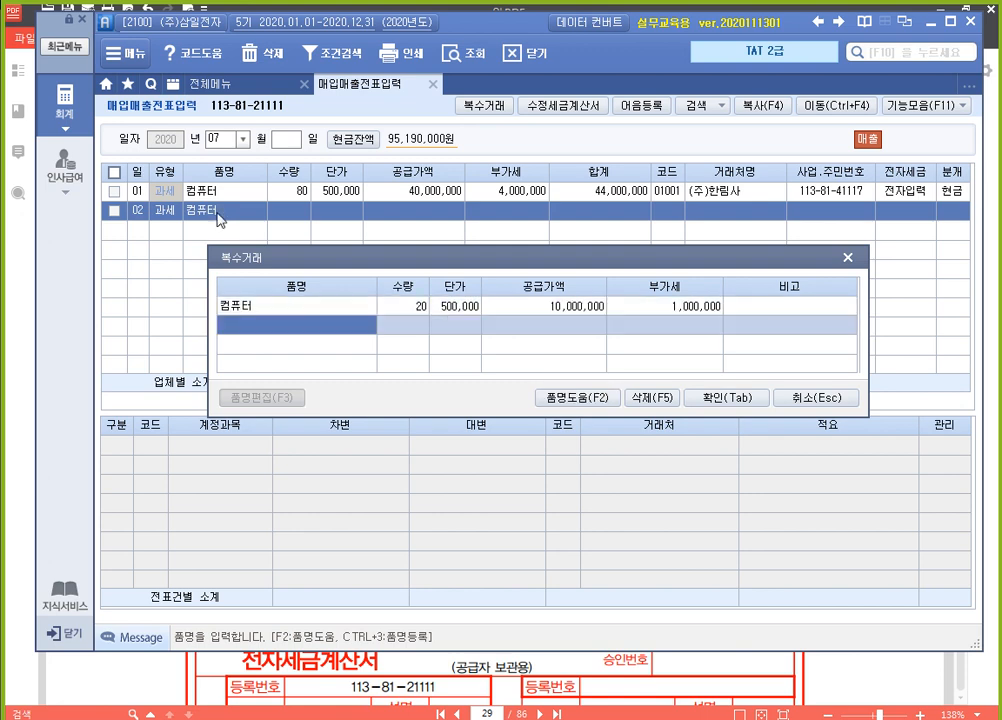
{"action": "type", "text": "노트북"}
{"action": "key", "text": "Return"}
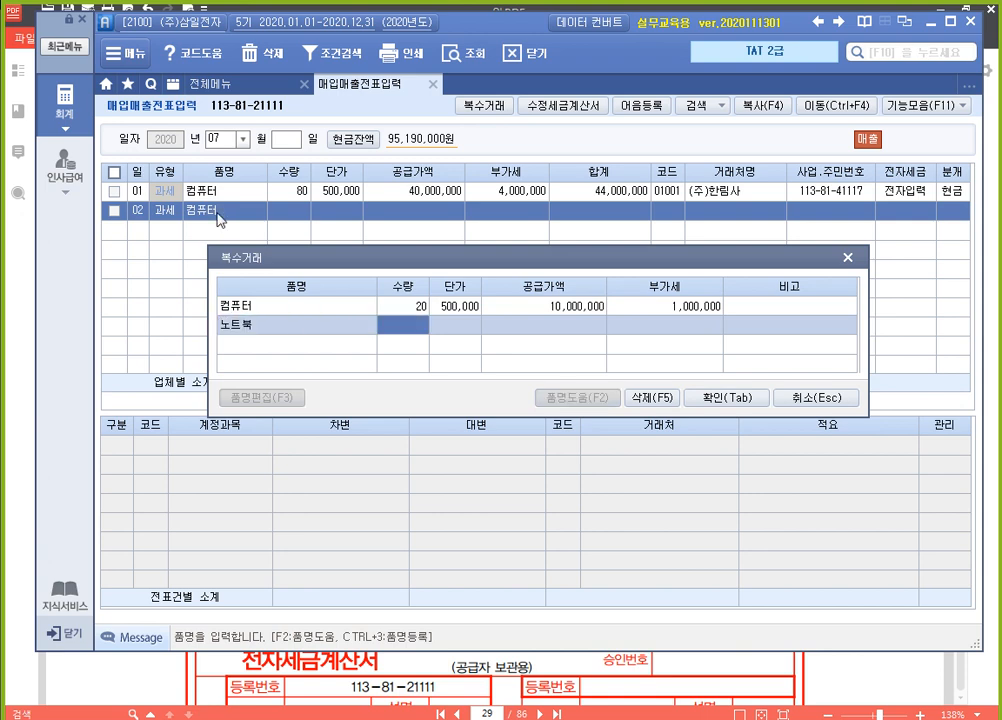
{"action": "type", "text": "50"}
{"action": "key", "text": "Return"}
{"action": "type", "text": "800000"}
{"action": "key", "text": "Return"}
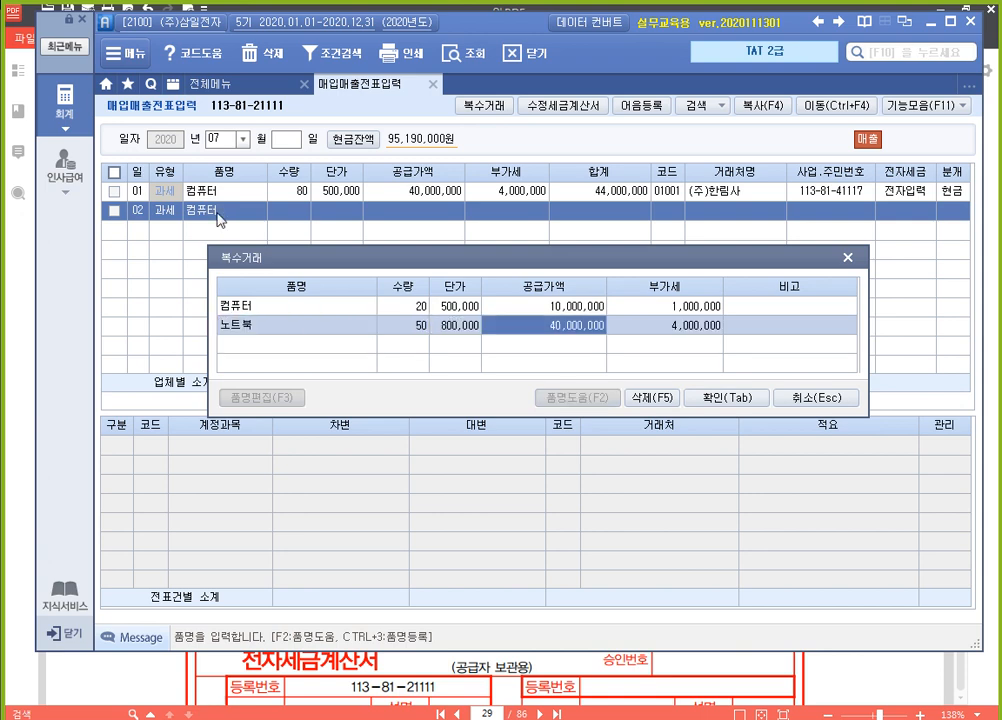
{"action": "key", "text": "Return"}
{"action": "key", "text": "Return"}
{"action": "key", "text": "Return"}
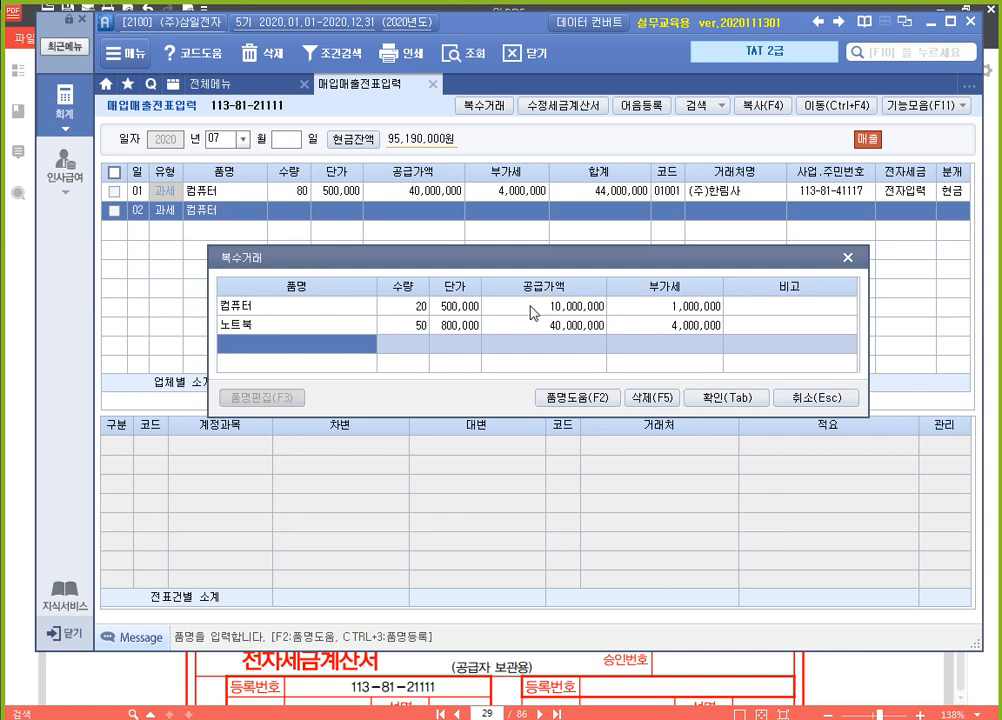
{"action": "left_click", "coordinate": [741, 398]}
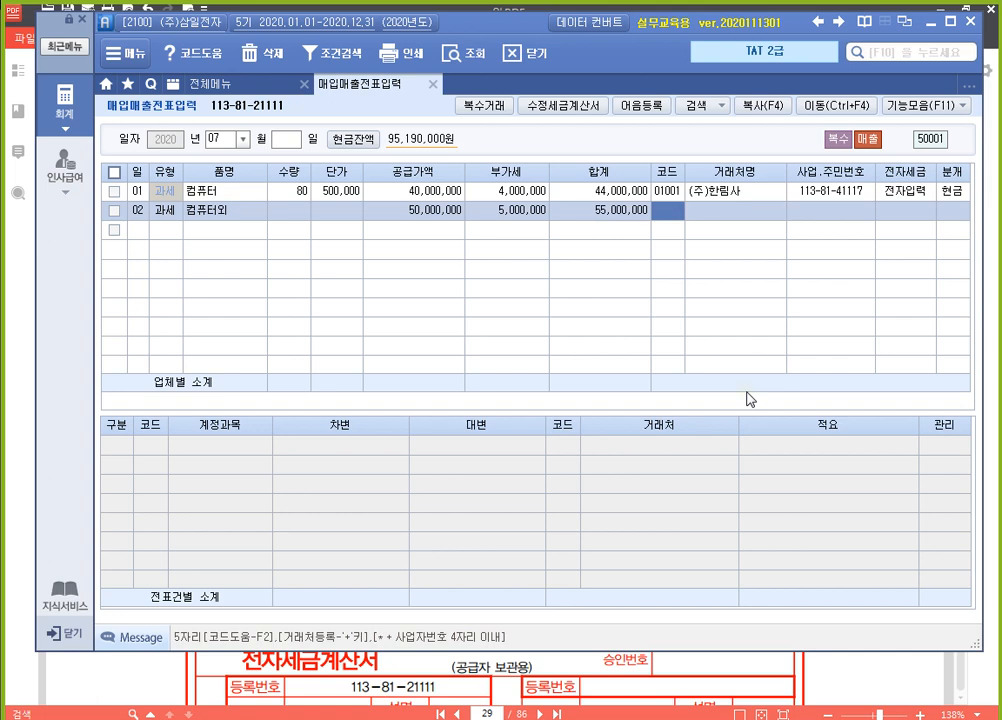
Complete the July 2 sales line with customer (주)베스트원, 전자입력 for the electronic invoice and 외상 as the journal type
{"action": "type", "text": "베스"}
{"action": "key", "text": "Return"}
{"action": "key", "text": "Return"}
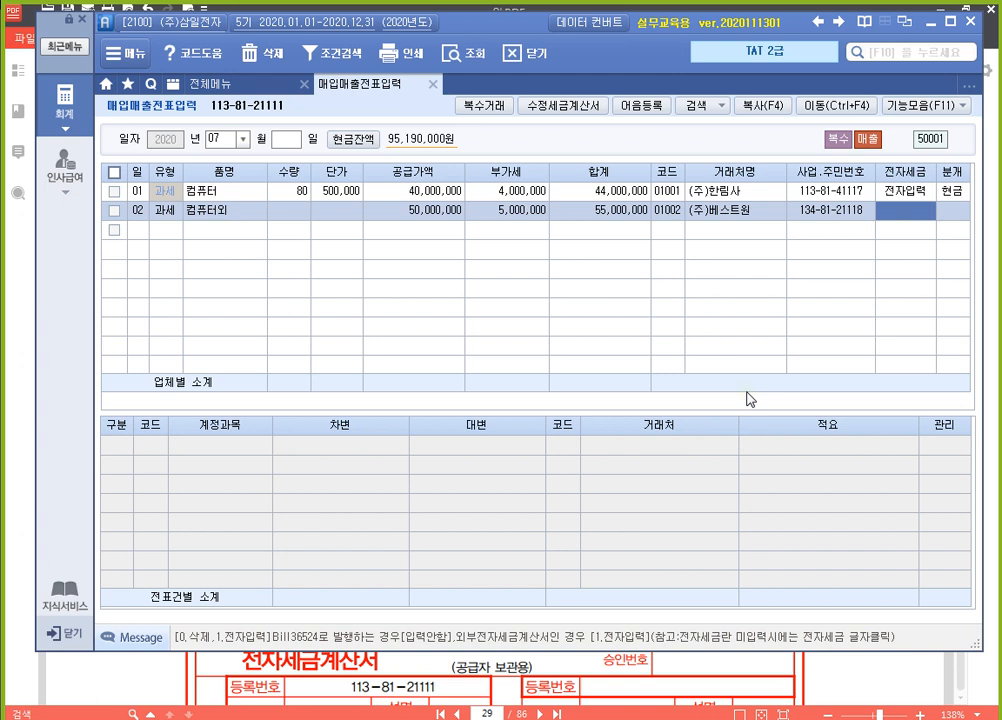
{"action": "type", "text": "1"}
{"action": "key", "text": "Return"}
{"action": "type", "text": "2"}
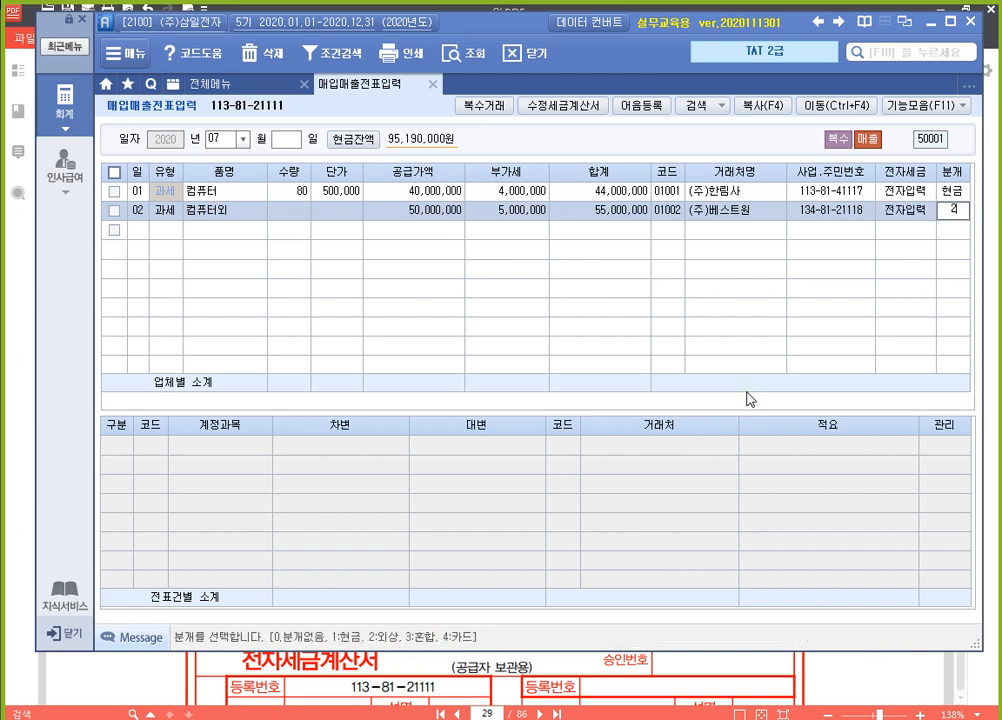
{"action": "key", "text": "Return"}
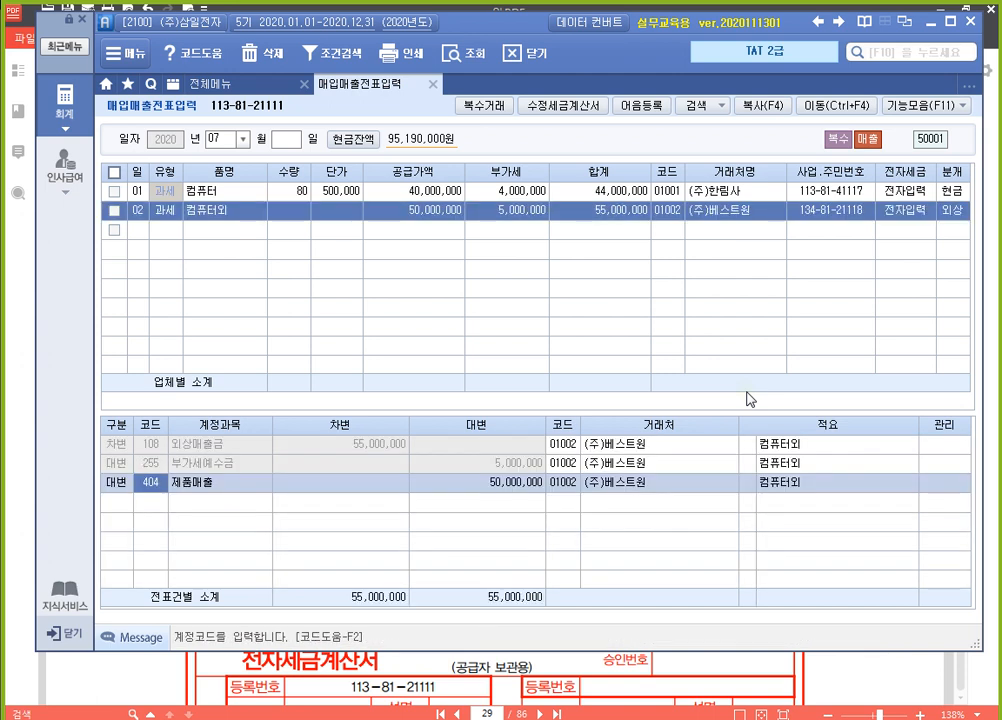
{"action": "key", "text": "Return"}
{"action": "key", "text": "Return"}
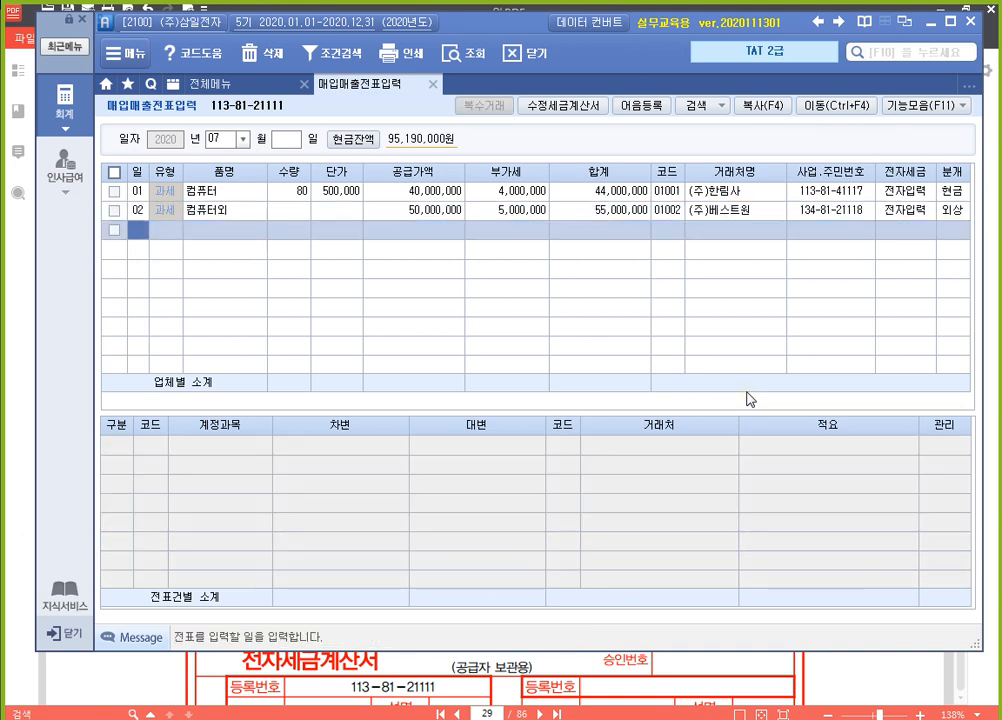
{"action": "key", "text": "Up"}
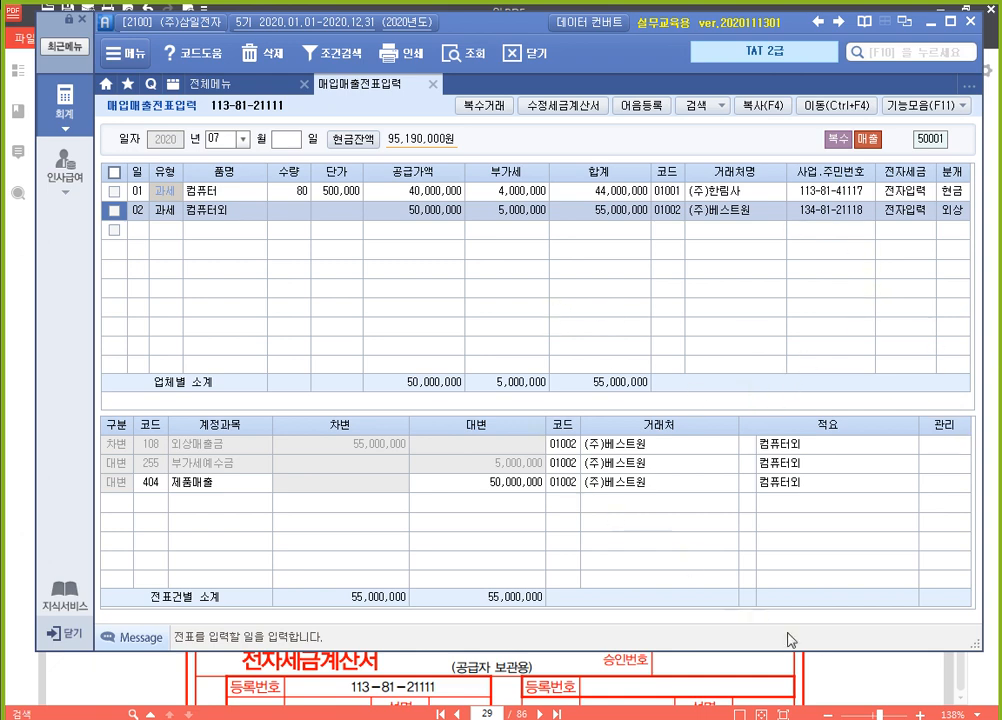
Read the textbook's third transaction, the July 3 노트북 invoice to a non-business individual, in 알PDF and return to SmartA
{"action": "left_click", "coordinate": [867, 682]}
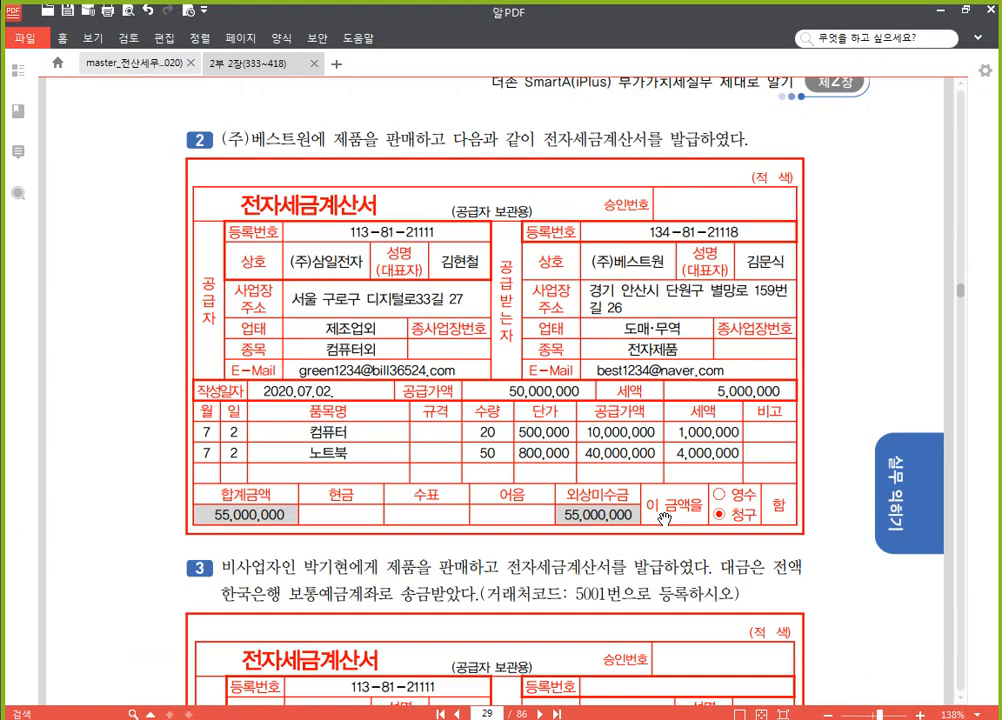
{"action": "scroll", "coordinate": [520, 405], "scroll_direction": "down", "scroll_amount": 4}
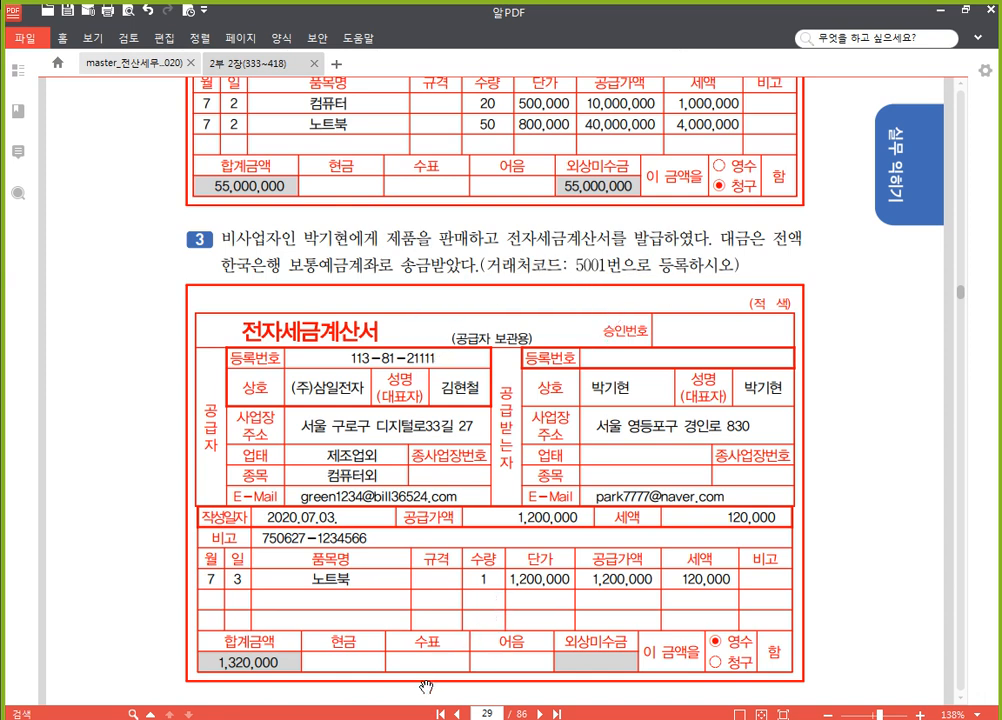
{"action": "key", "text": "alt+Tab"}
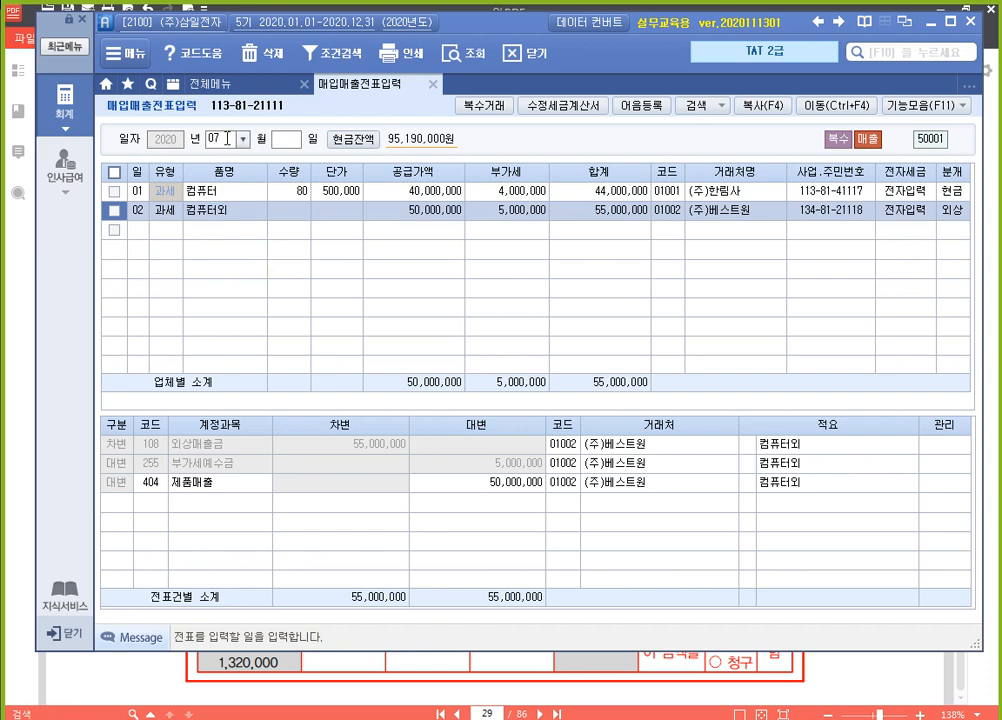
Enter a July 3 sales line of type 11 (과세) for 노트북 with quantity 1 and unit price 1,200,000
{"action": "left_click", "coordinate": [145, 231]}
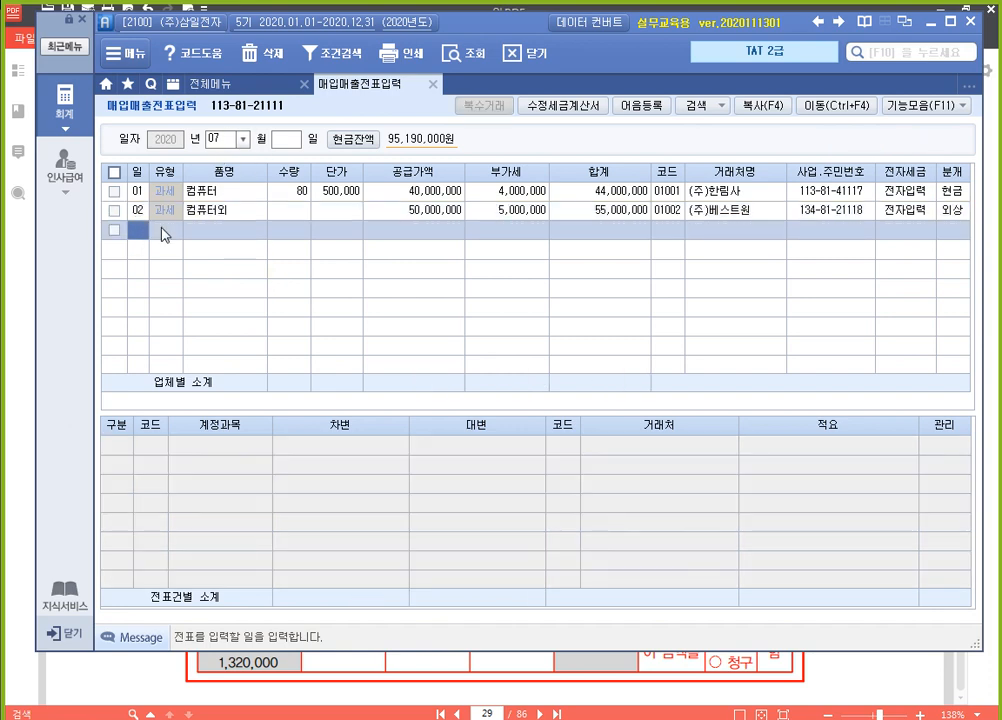
{"action": "type", "text": "3"}
{"action": "key", "text": "Return"}
{"action": "type", "text": "11"}
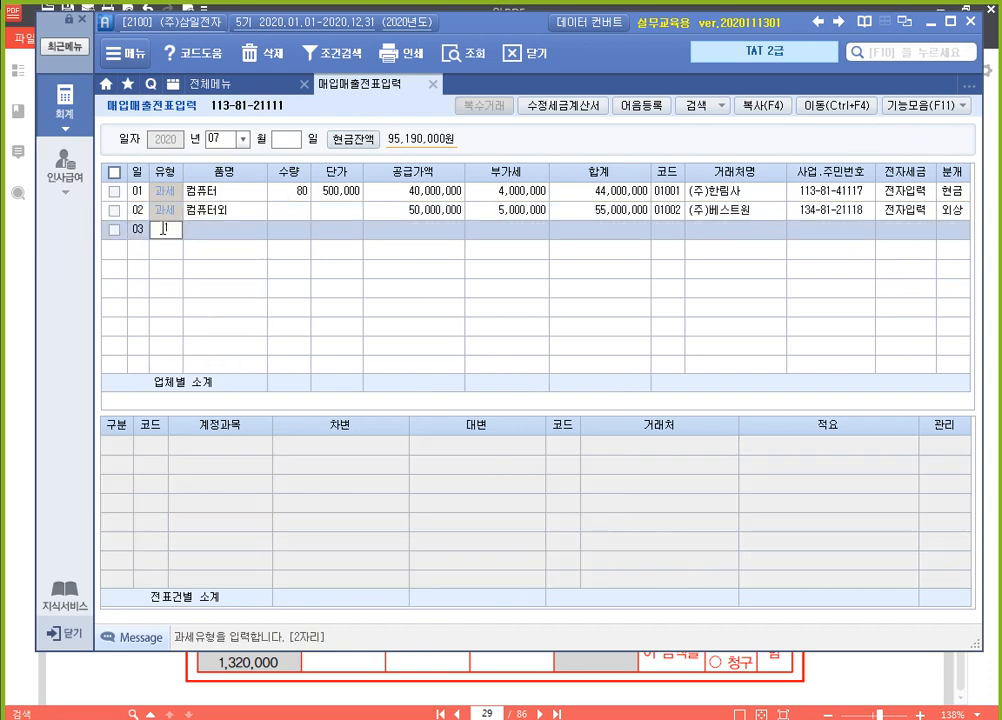
{"action": "key", "text": "Return"}
{"action": "type", "text": "노트북"}
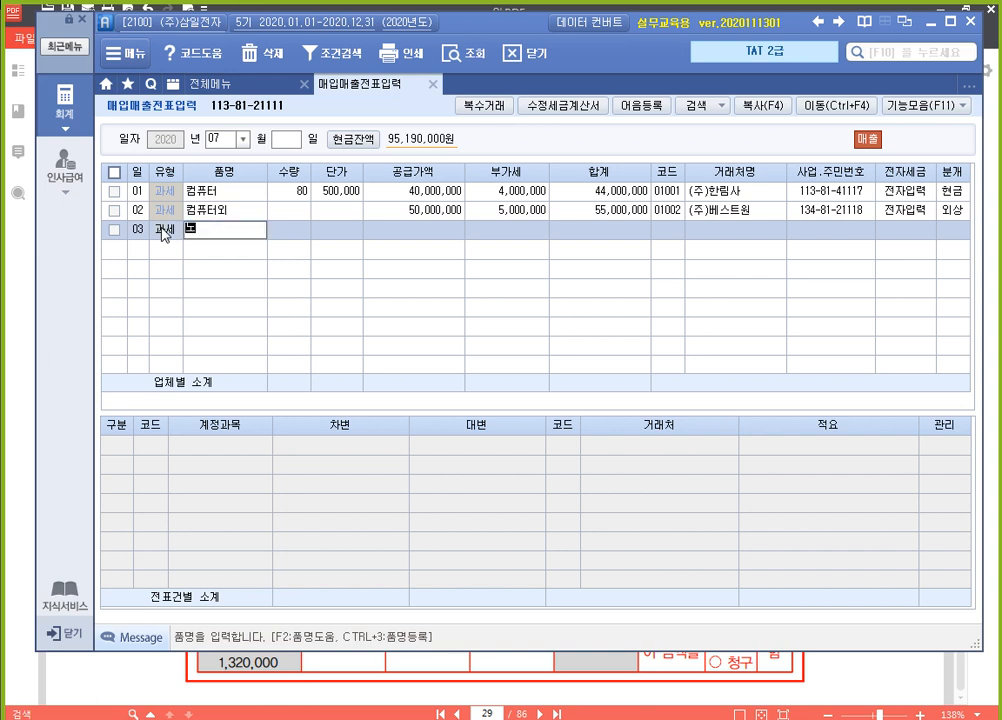
{"action": "key", "text": "Return"}
{"action": "type", "text": "1"}
{"action": "key", "text": "Return"}
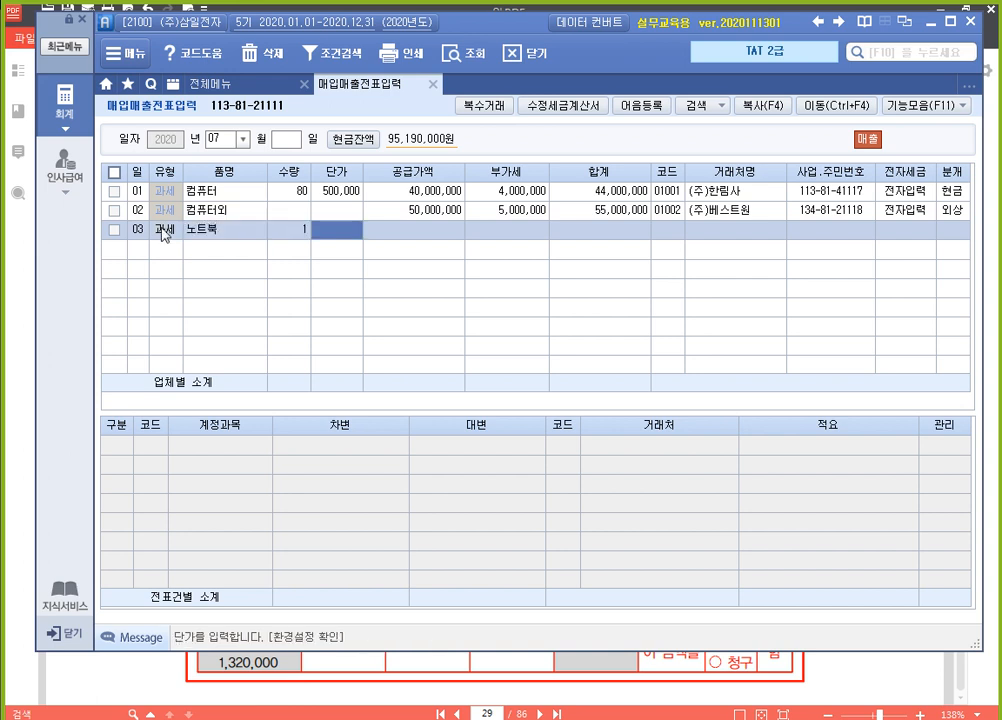
{"action": "type", "text": "1200000"}
{"action": "key", "text": "Return"}
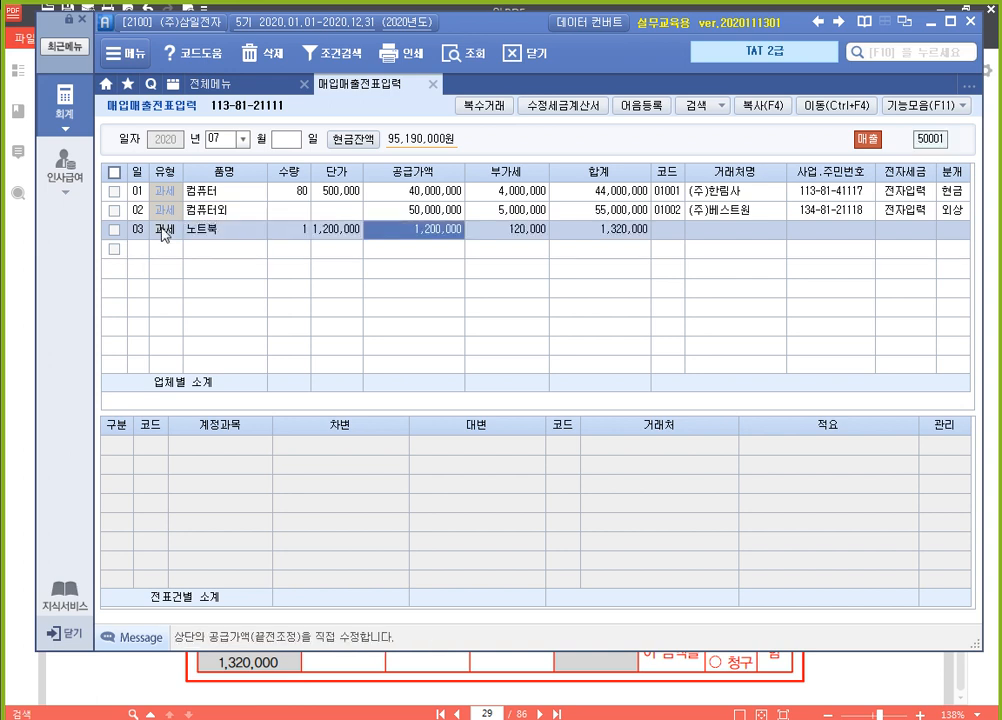
{"action": "key", "text": "Return"}
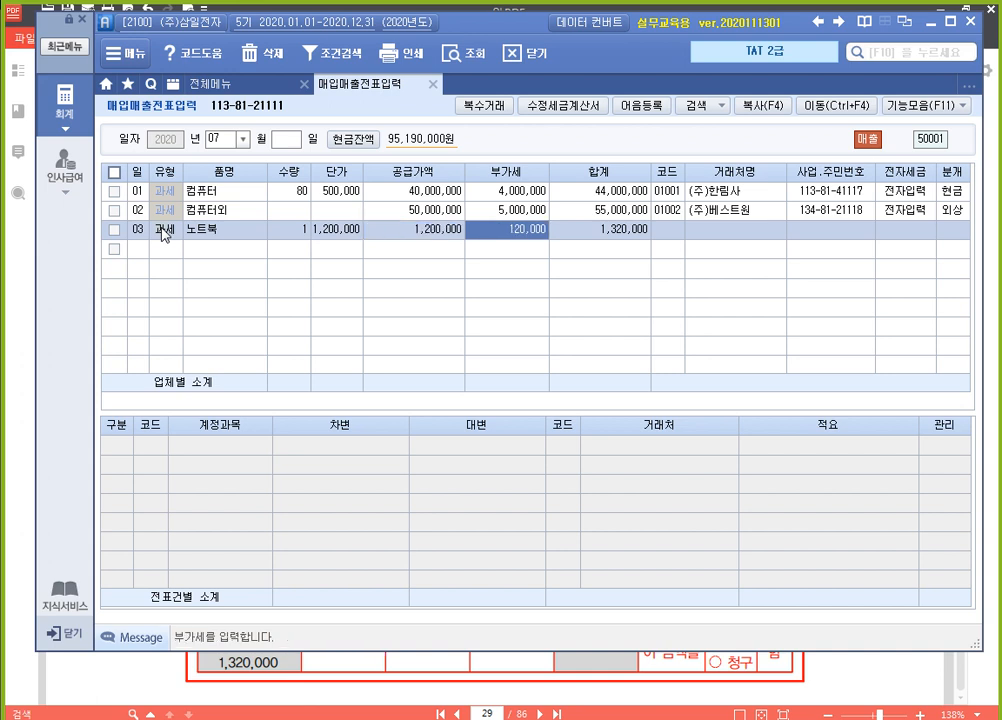
{"action": "key", "text": "Return"}
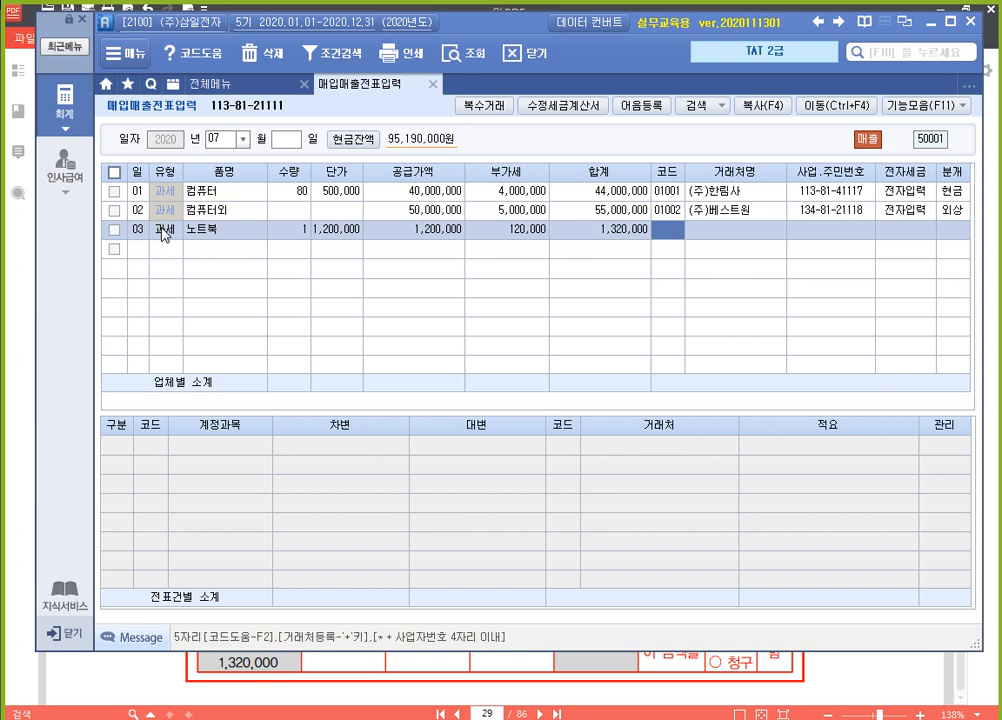
Enter the buyer's name as a new 거래처 on the July 3 line, assign its customer code and open its detail registration form
{"action": "key", "text": "Return"}
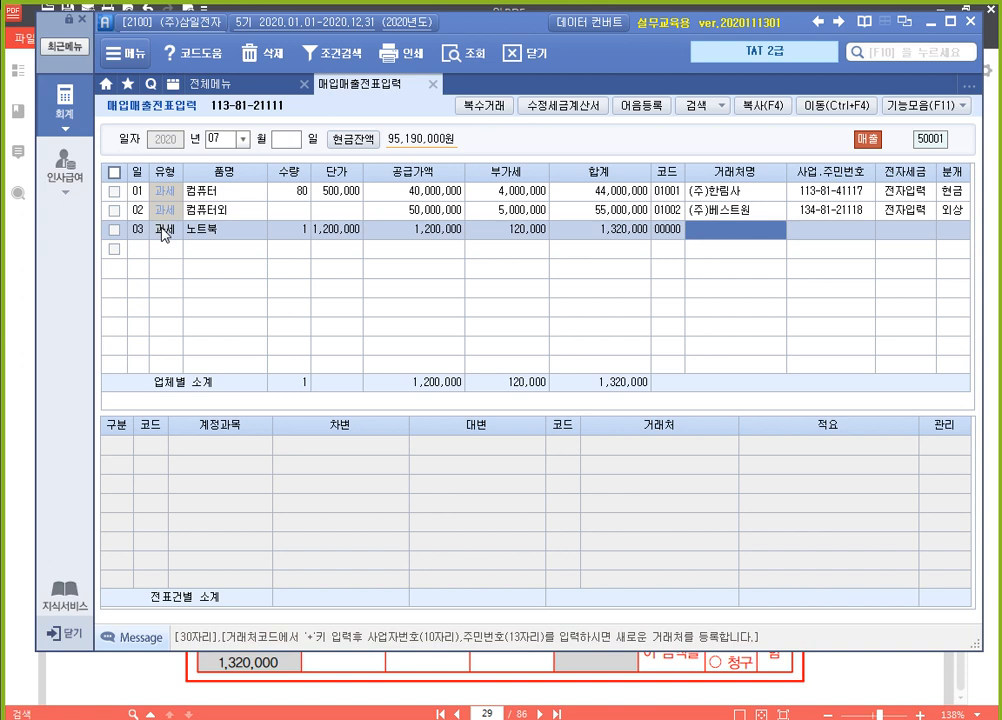
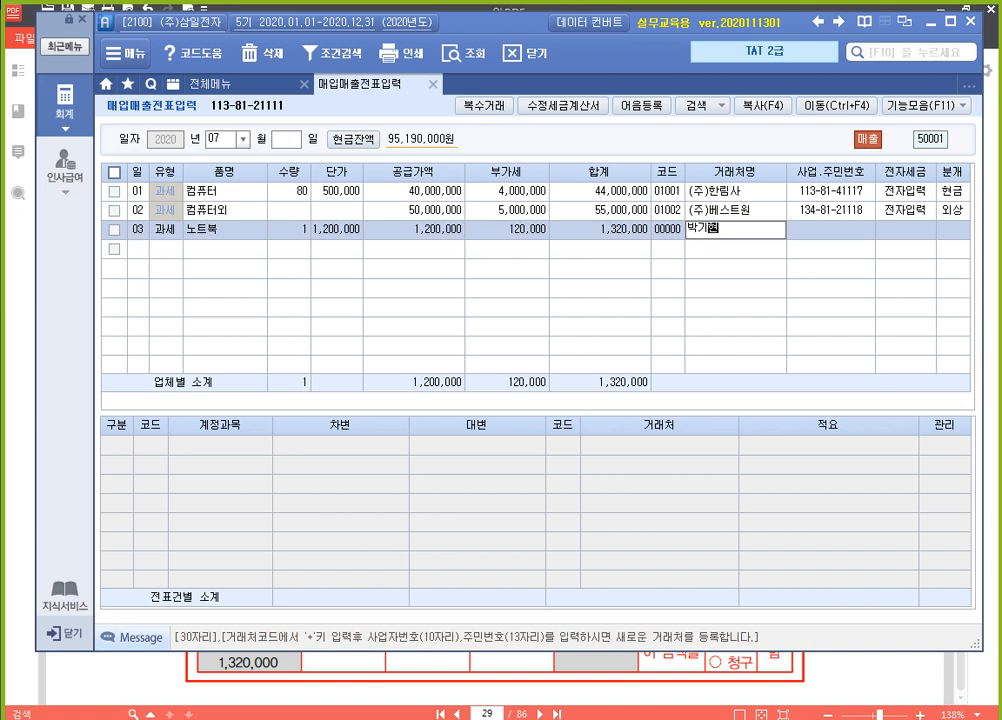
{"action": "key", "text": "Return"}
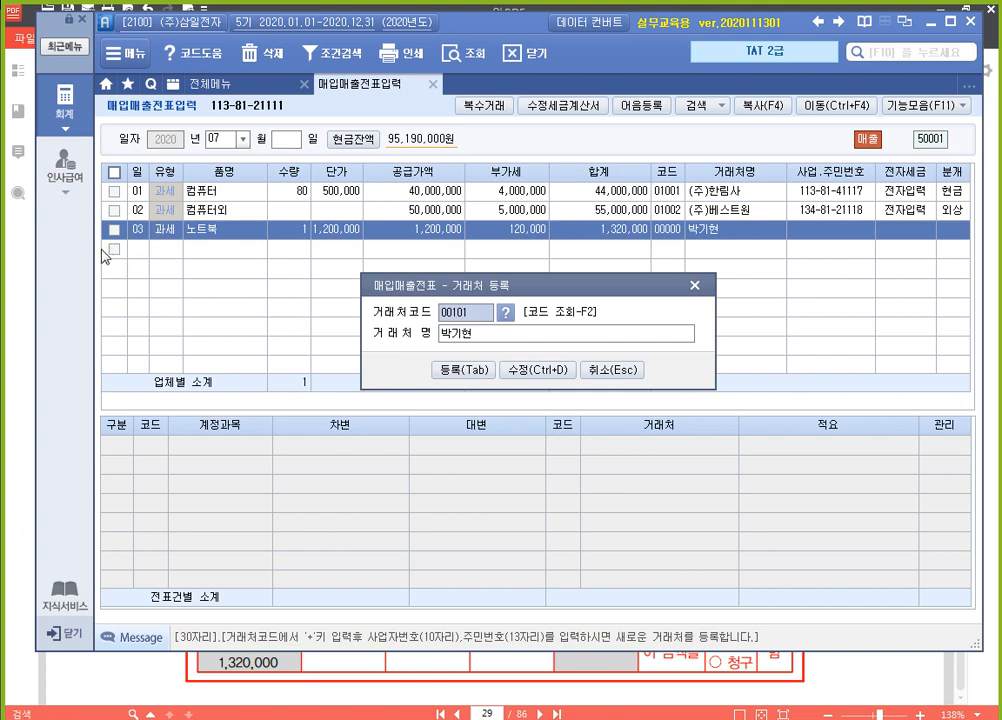
{"action": "type", "text": "05001"}
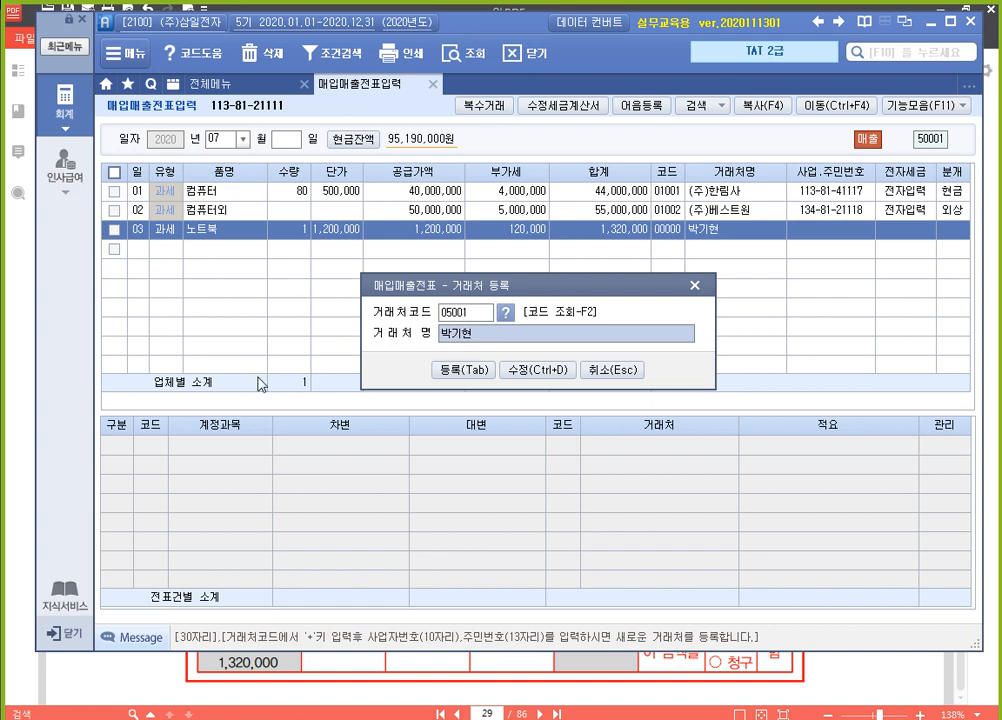
{"action": "left_click", "coordinate": [537, 370]}
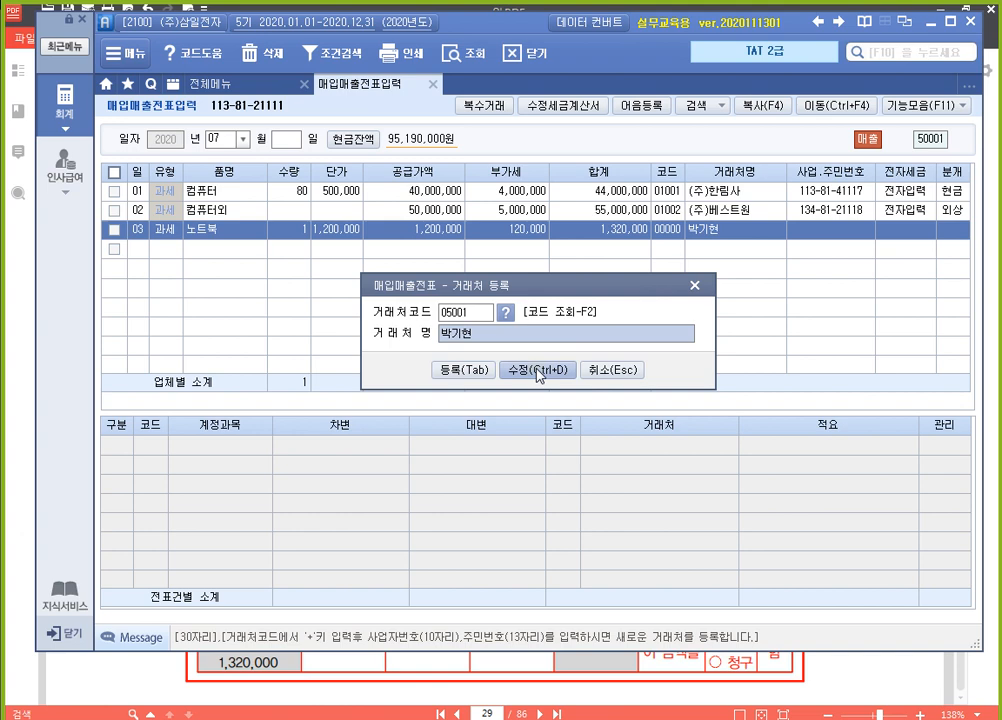
{"action": "left_click", "coordinate": [537, 372]}
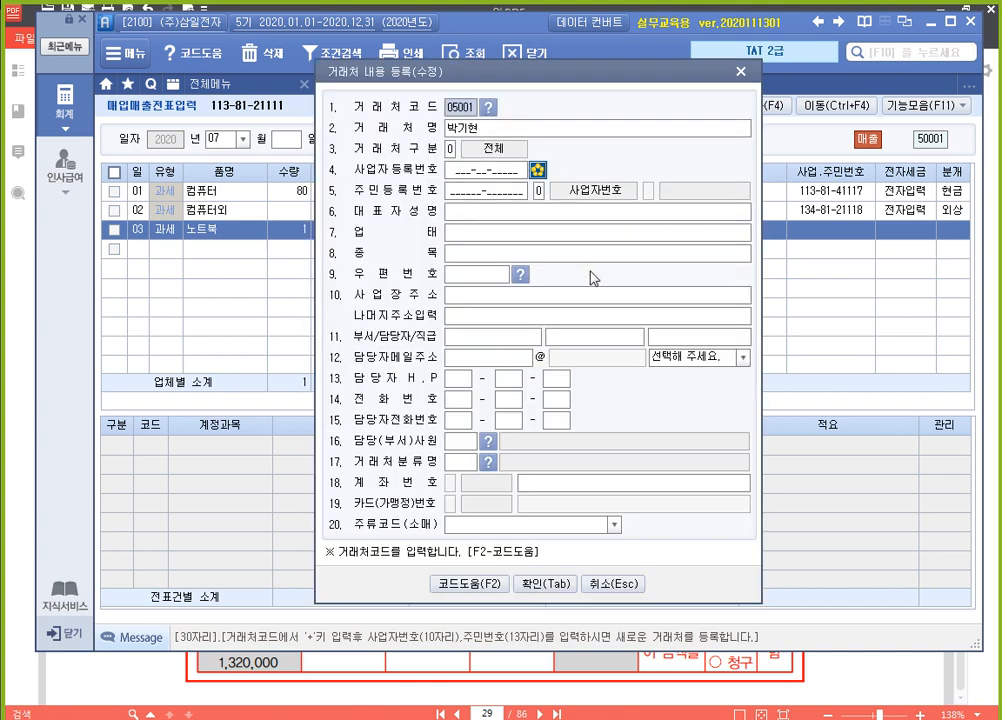
Fill in the customer's resident registration number, classify it as 1 (주민등록번호) and enter the representative's name
{"action": "left_click", "coordinate": [479, 190]}
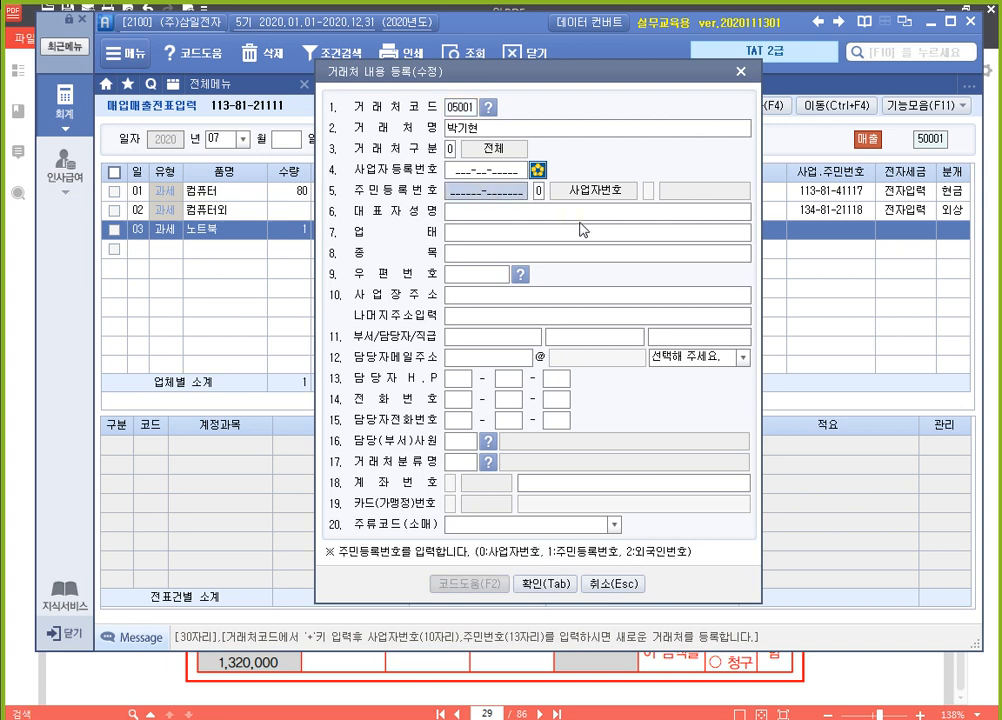
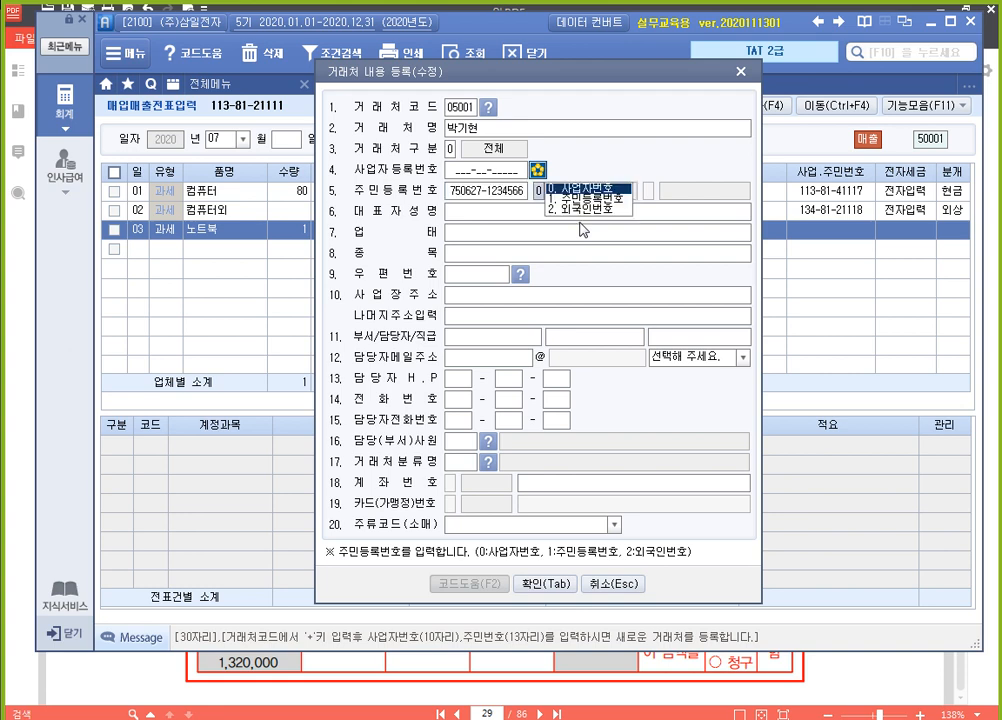
{"action": "type", "text": "1"}
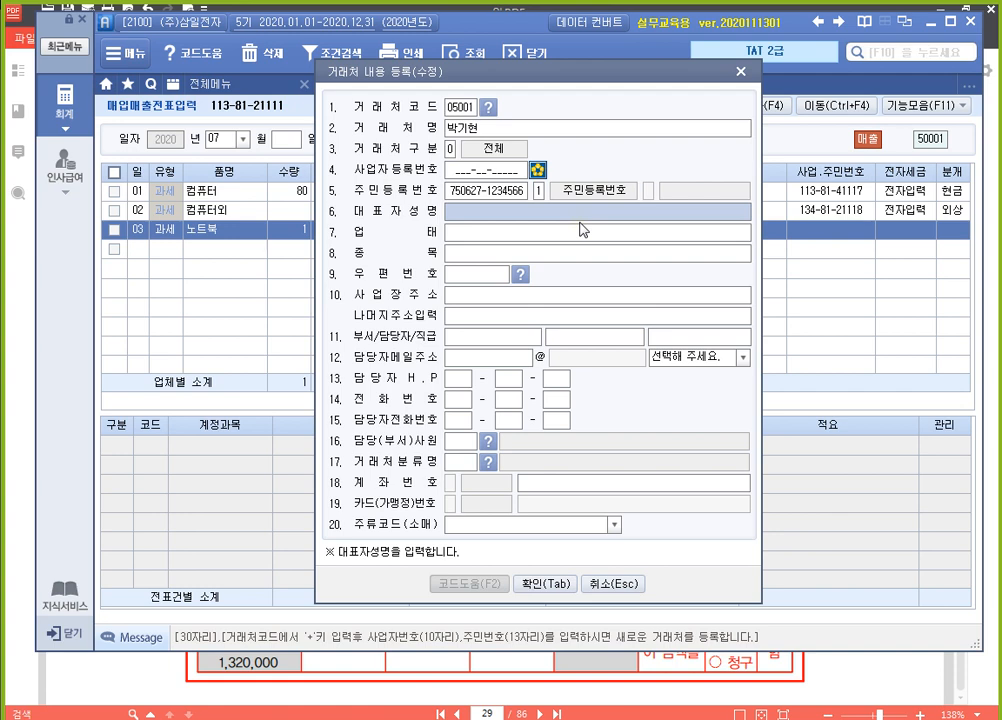
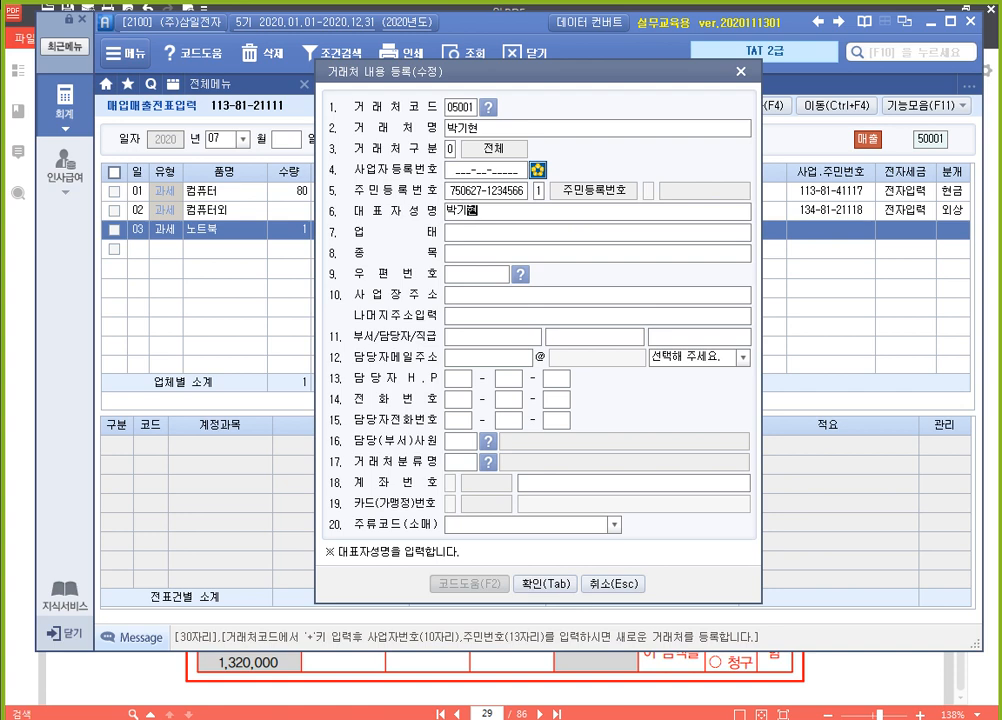
{"action": "key", "text": "Return"}
{"action": "key", "text": "Return"}
{"action": "key", "text": "Return"}
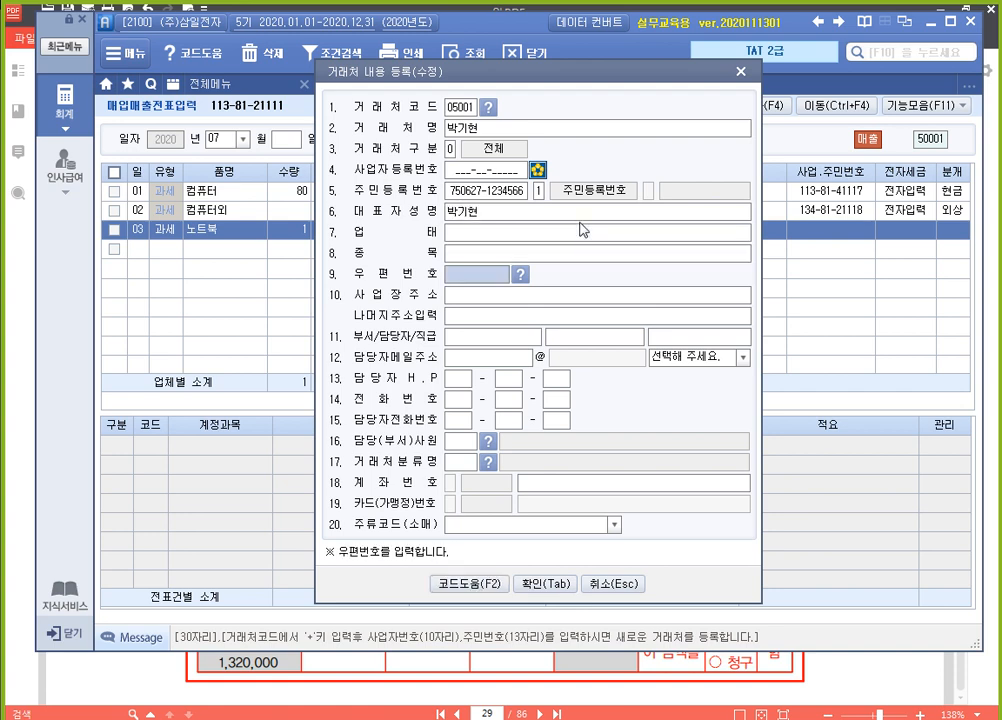
Look up the customer's street address in the 우편번호 search and apply the matching result to the form
{"action": "key", "text": "F2"}
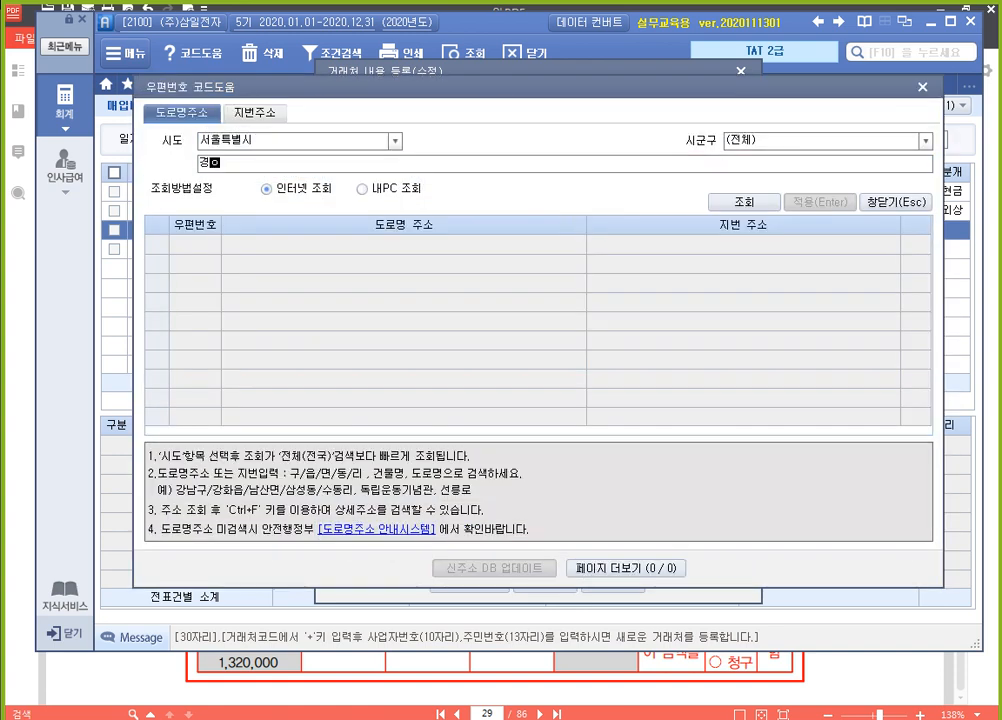
{"action": "key", "text": "Return"}
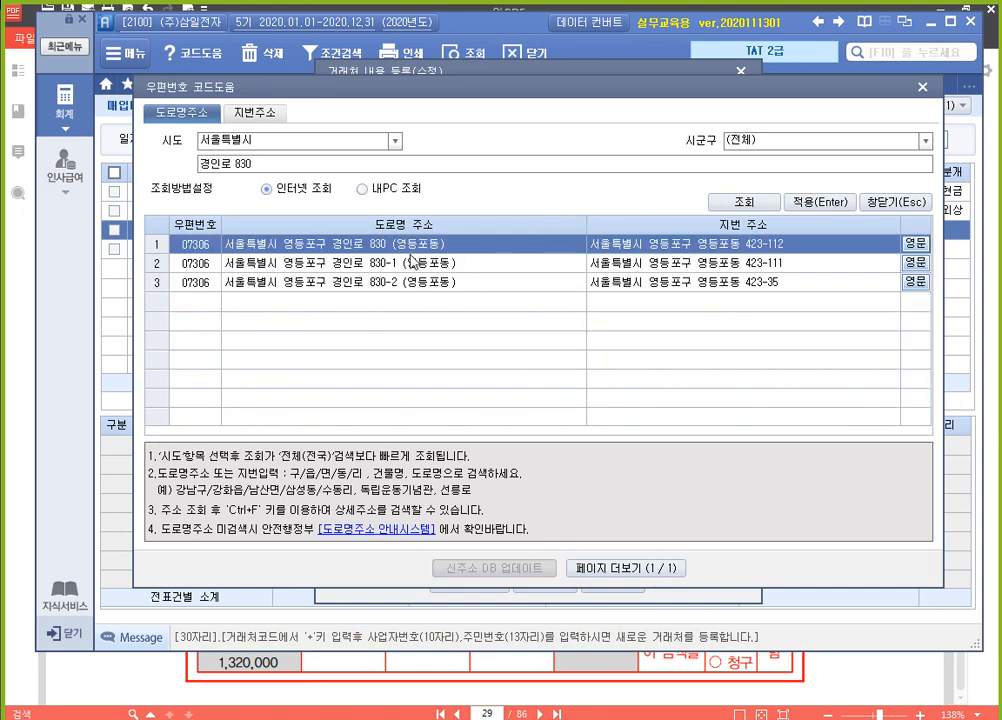
{"action": "double_click", "coordinate": [408, 247]}
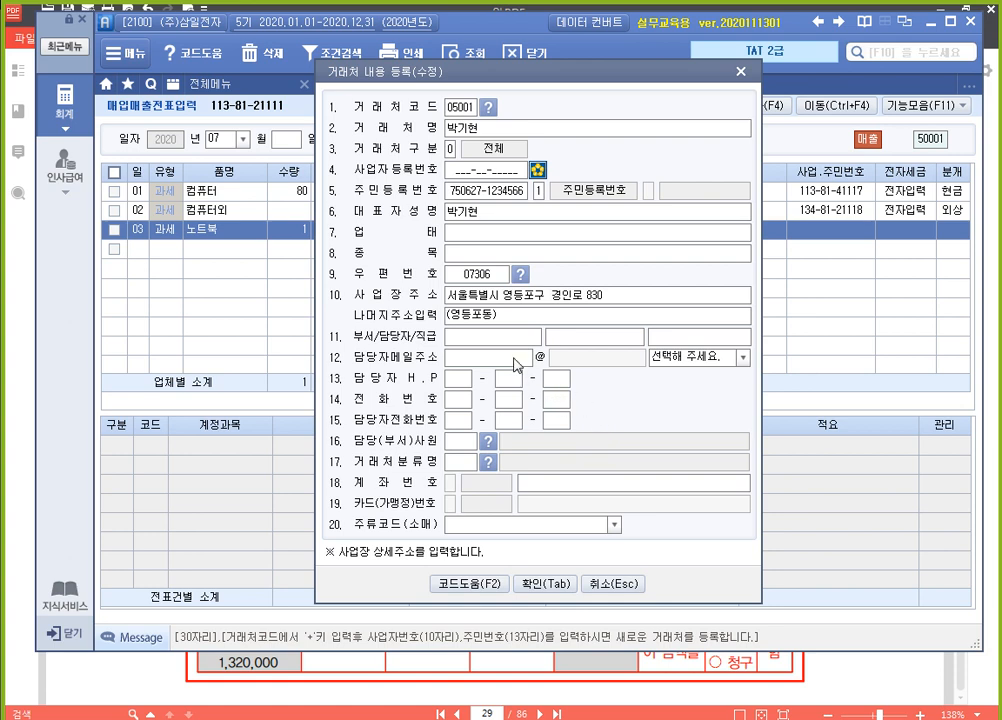
Fill in the contact's e-mail address including its domain, confirm the customer details and register the customer
{"action": "key", "text": "Return"}
{"action": "key", "text": "Return"}
{"action": "key", "text": "Return"}
{"action": "key", "text": "Return"}
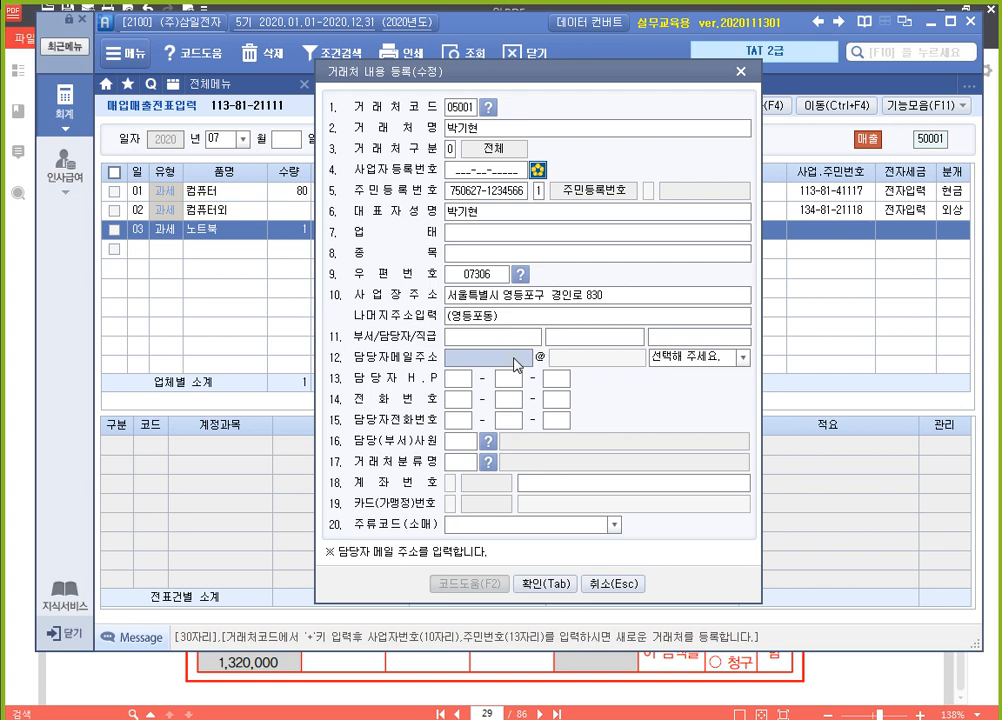
{"action": "type", "text": "kar"}
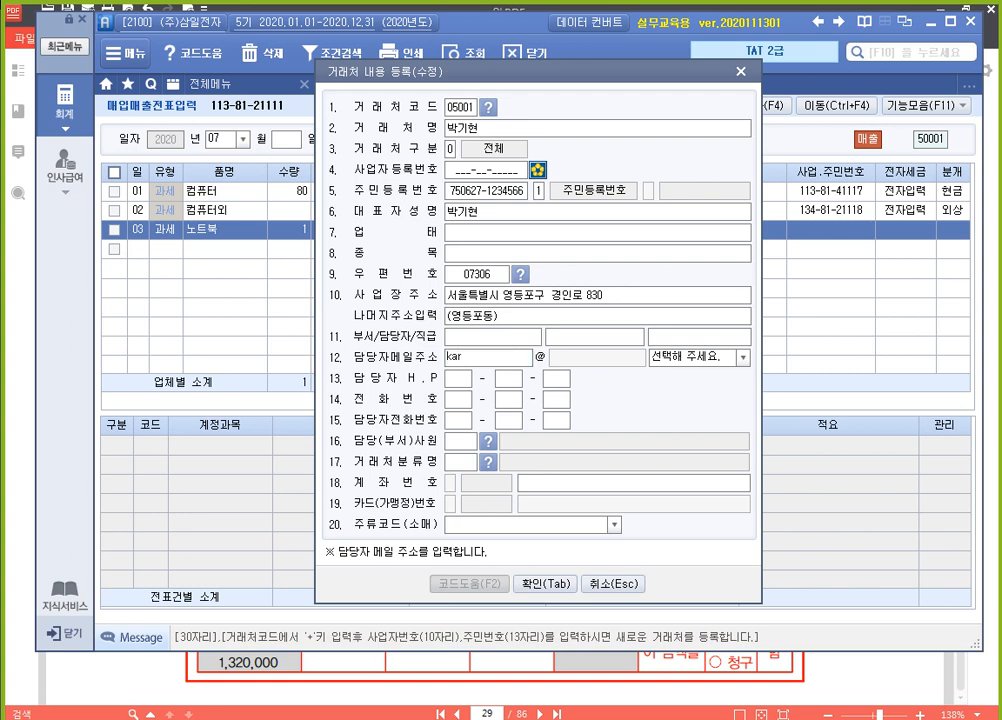
{"action": "key", "text": "BackSpace"}
{"action": "key", "text": "BackSpace"}
{"action": "key", "text": "BackSpace"}
{"action": "key", "text": "Tab"}
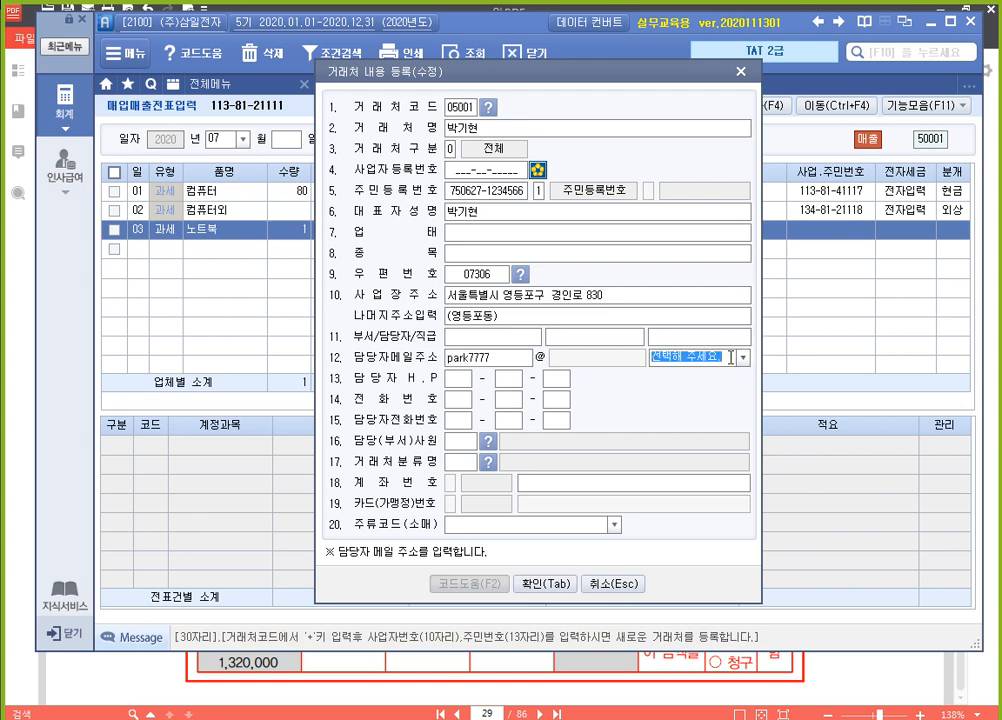
{"action": "left_click", "coordinate": [743, 358]}
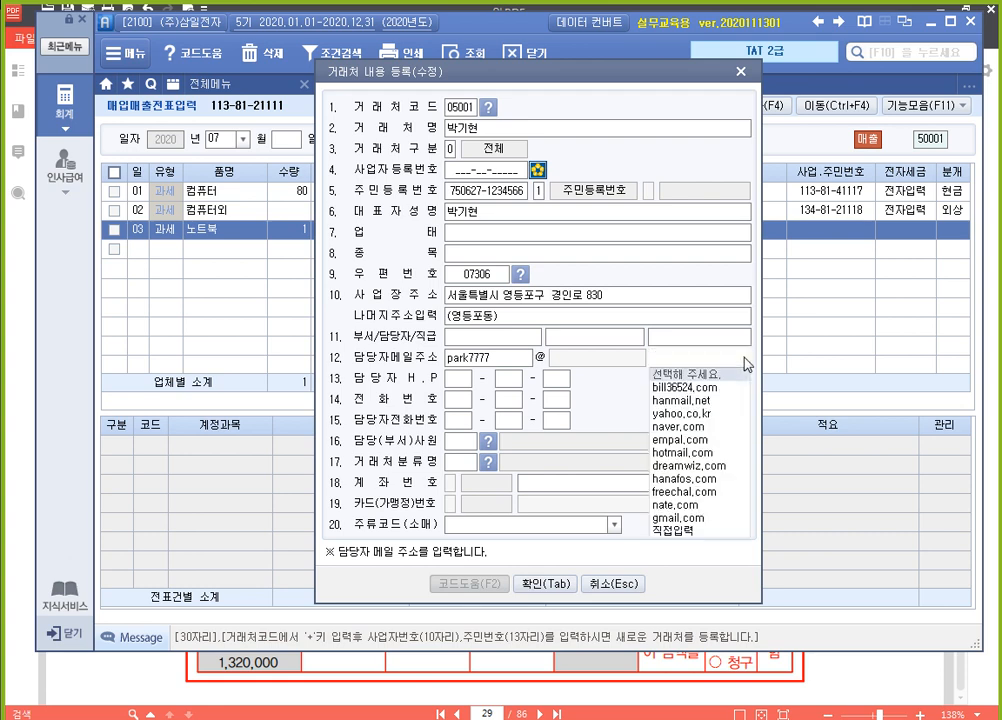
{"action": "left_click", "coordinate": [711, 430]}
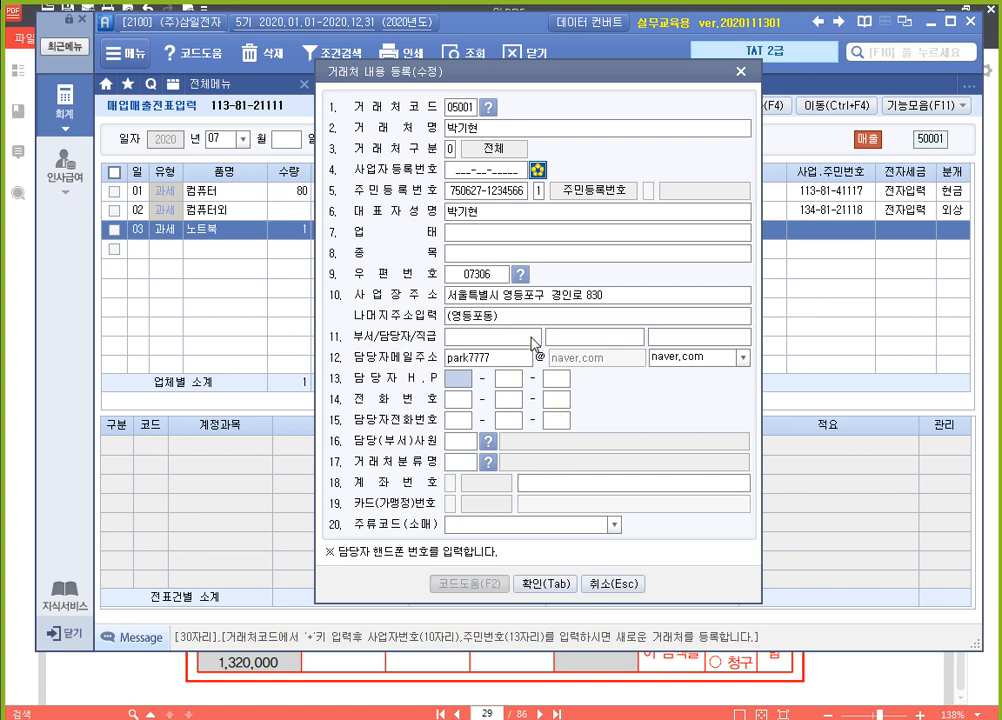
{"action": "left_click", "coordinate": [558, 584]}
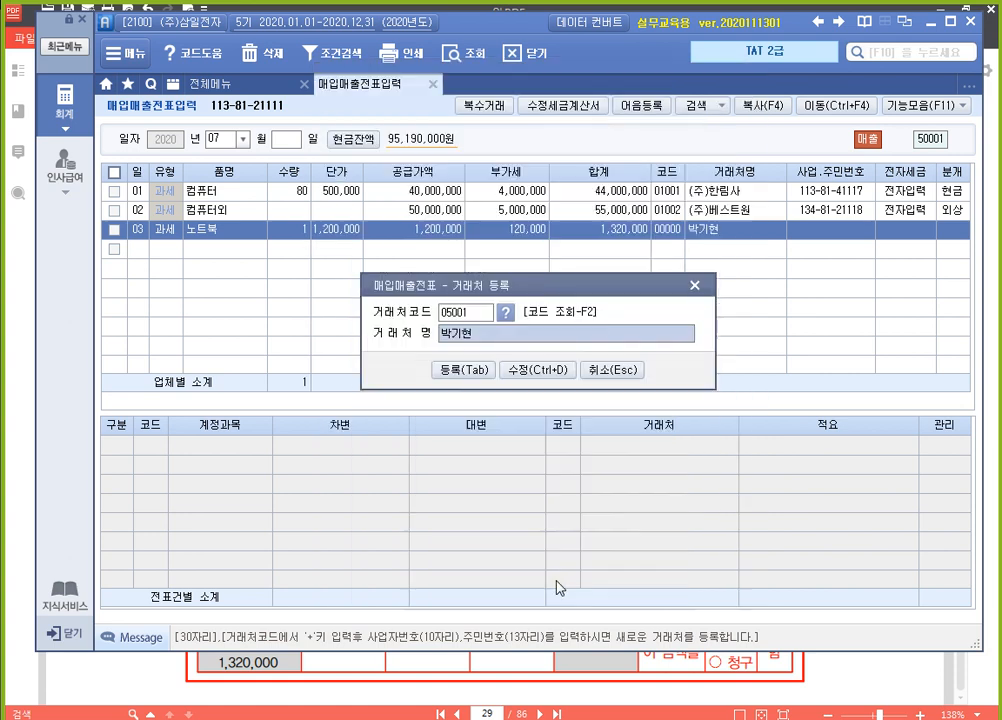
{"action": "left_click", "coordinate": [470, 372]}
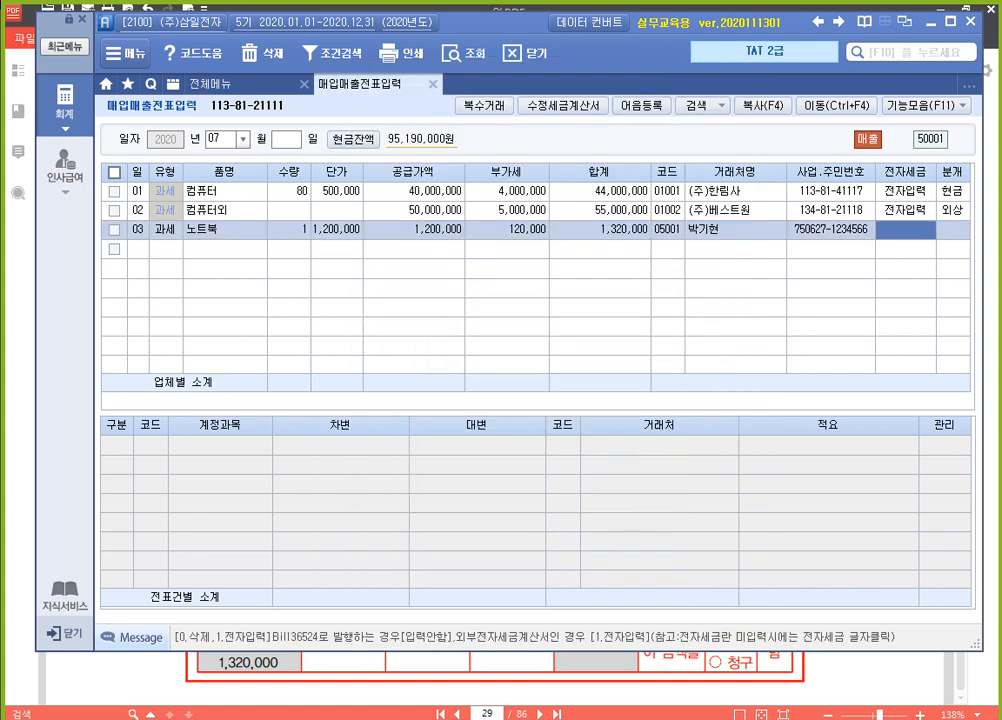
Mark the July 3 노트북 sale as 전자입력 and set its journal type to 3 (혼합)
{"action": "type", "text": "1"}
{"action": "key", "text": "Return"}
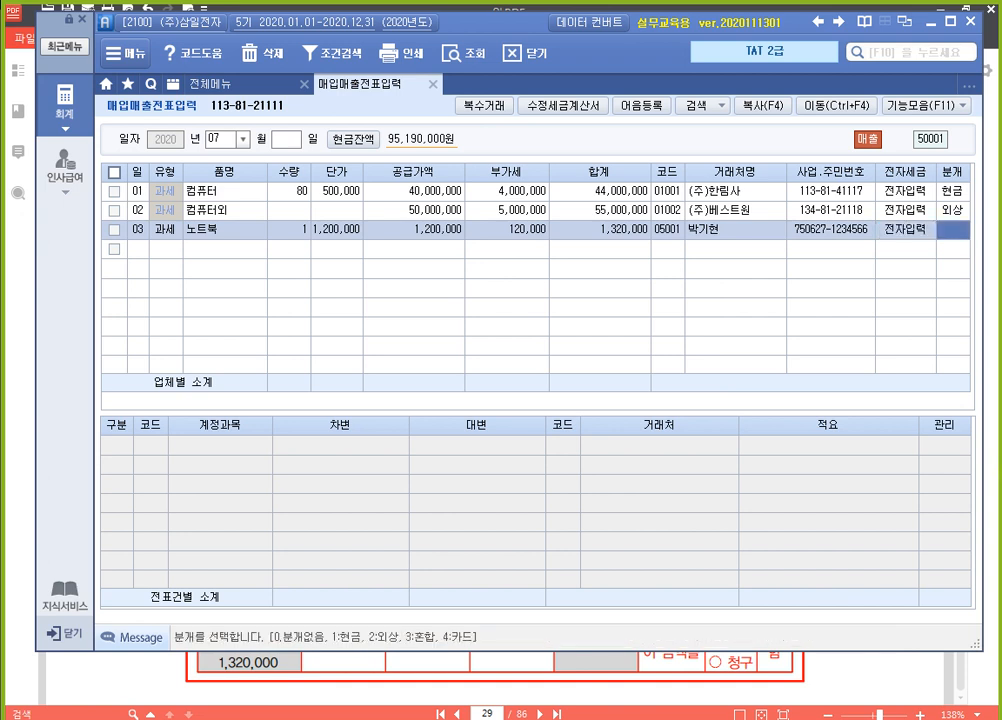
{"action": "type", "text": "3"}
{"action": "key", "text": "Return"}
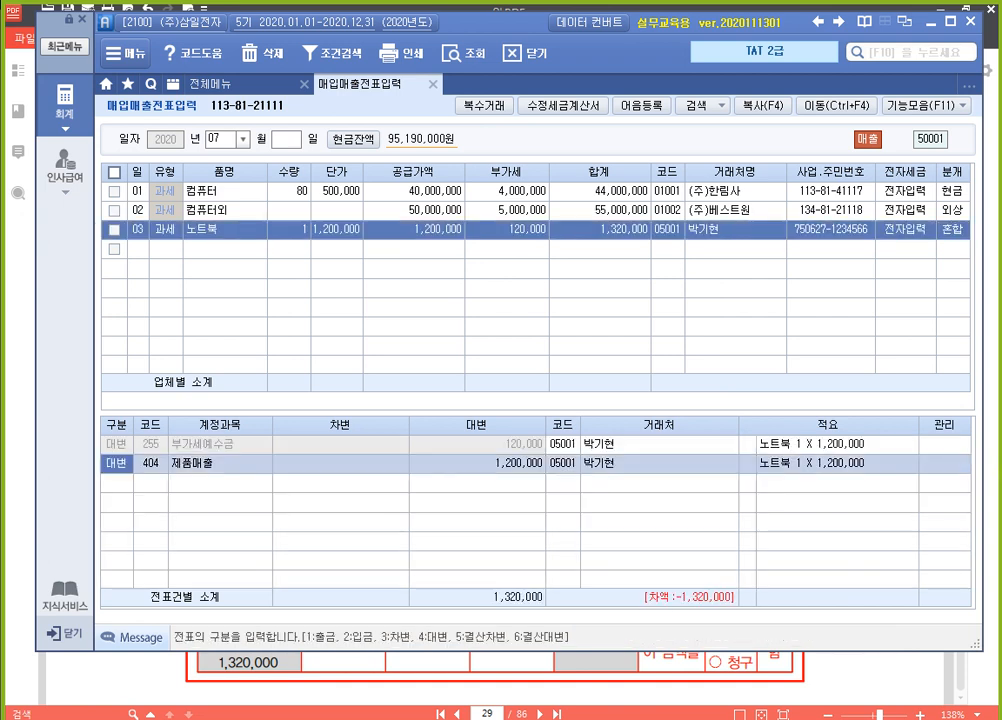
Add a 차변 line below 제품매출 with account 103 (보통예금) and amount 1,320,000
{"action": "key", "text": "Return"}
{"action": "key", "text": "Return"}
{"action": "key", "text": "Return"}
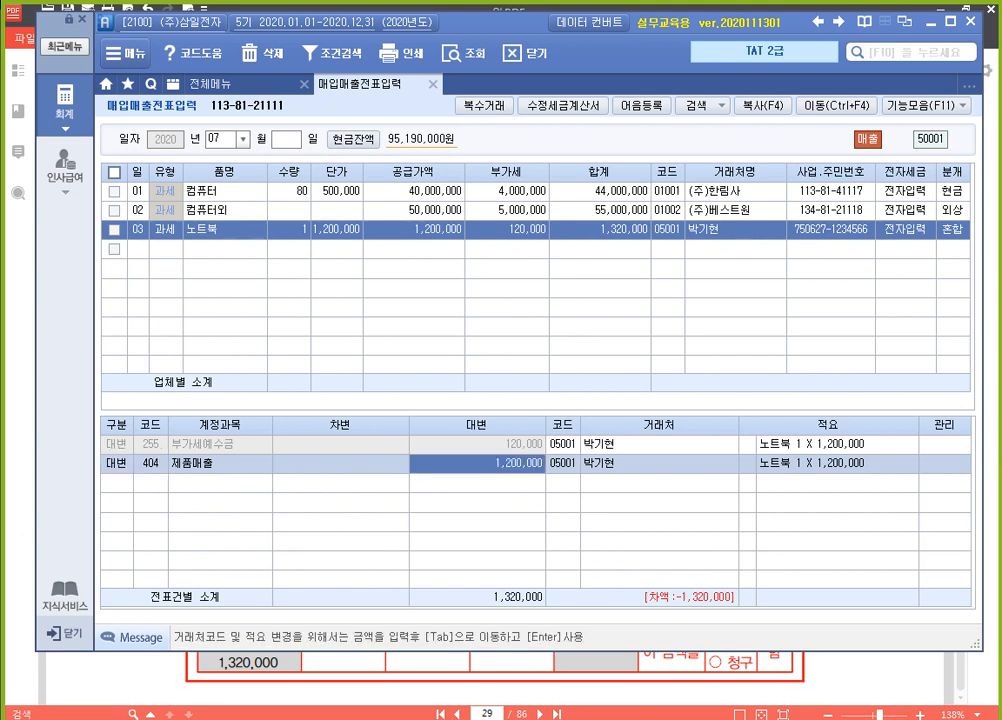
{"action": "type", "text": "3"}
{"action": "key", "text": "Return"}
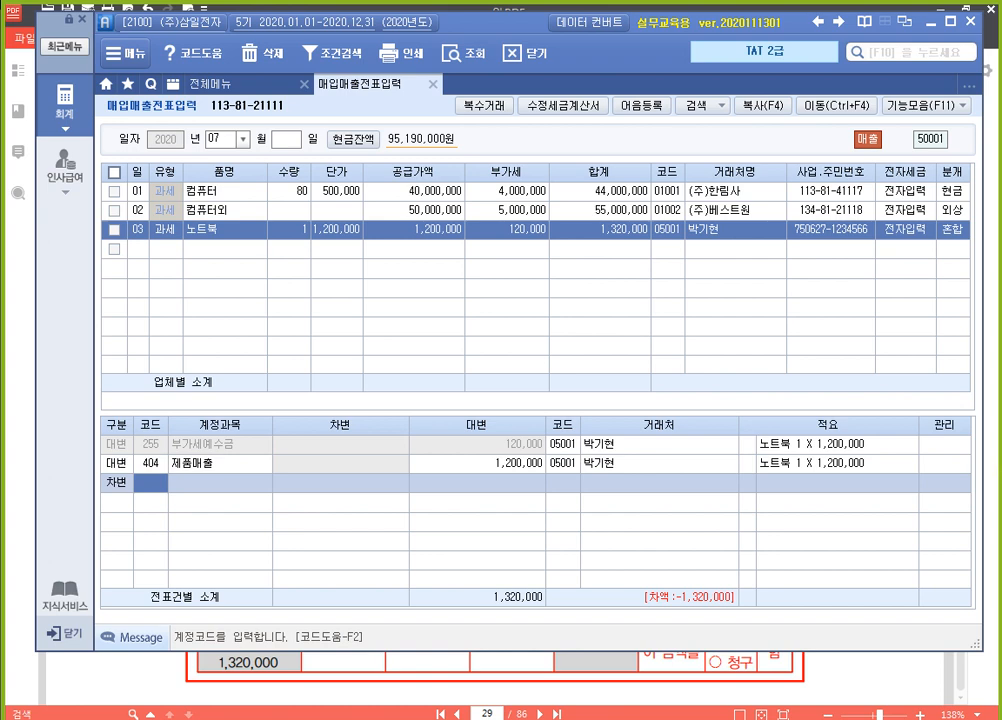
{"action": "type", "text": "103"}
{"action": "key", "text": "Return"}
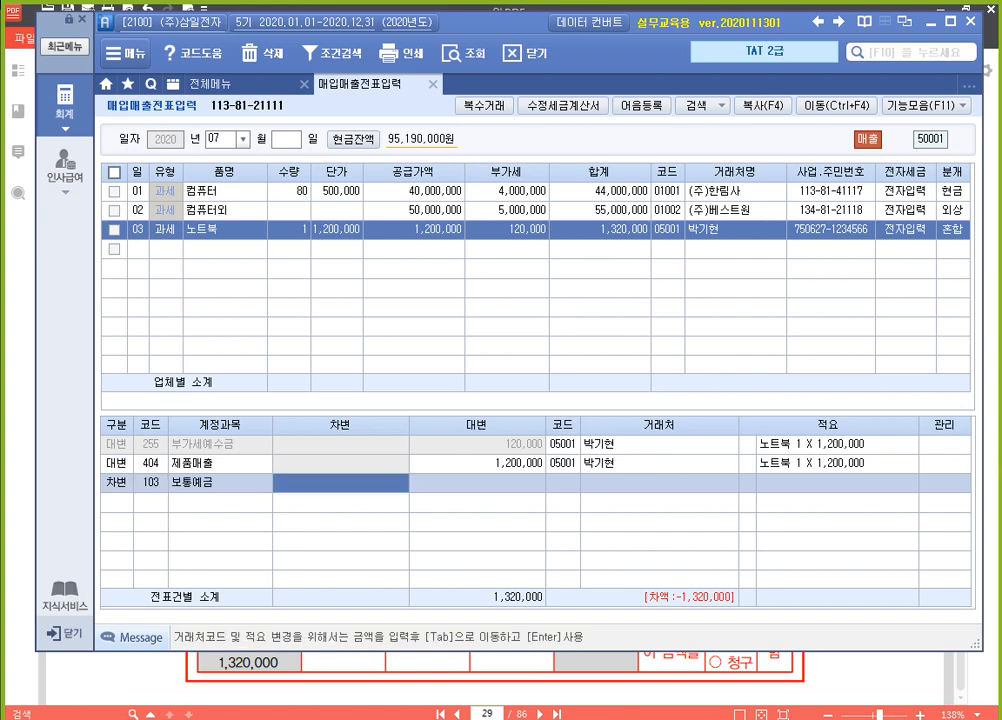
{"action": "type", "text": "1320000"}
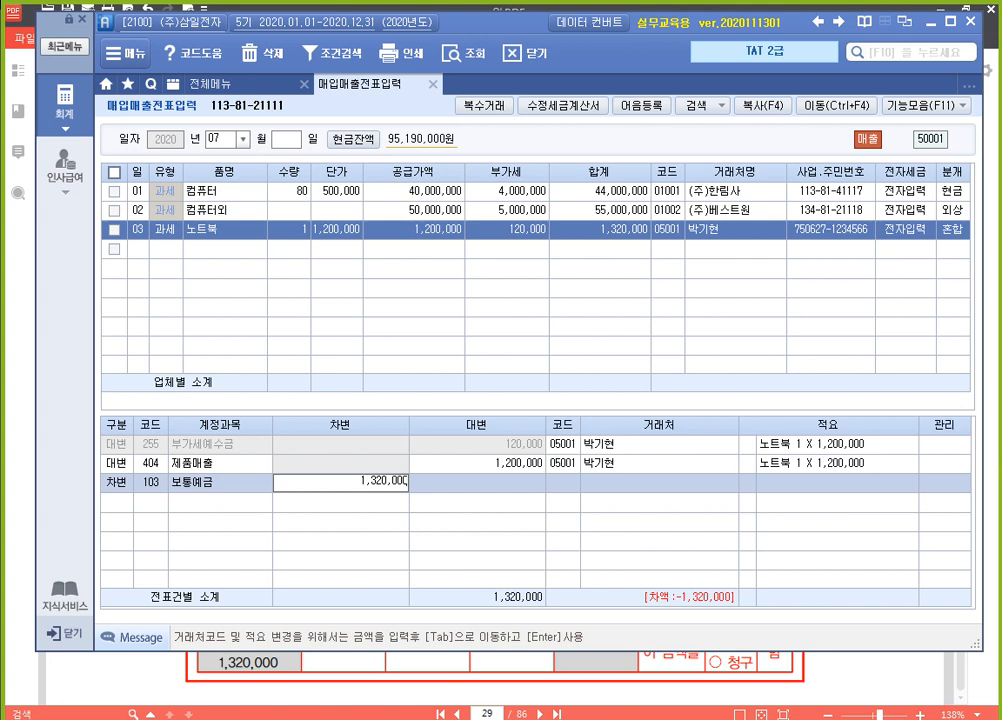
{"action": "key", "text": "Tab"}
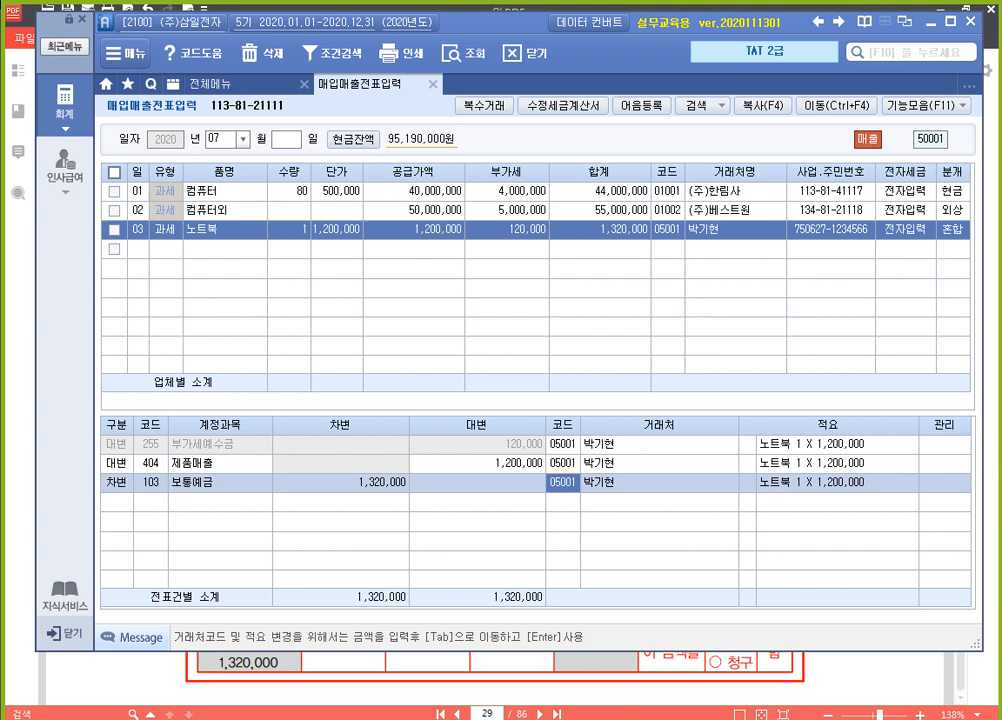
Set the 보통예금 line's 거래처 to 한국은행(보통), complete the voucher and reselect the July 3 entry to check its journal
{"action": "type", "text": "한국"}
{"action": "key", "text": "Return"}
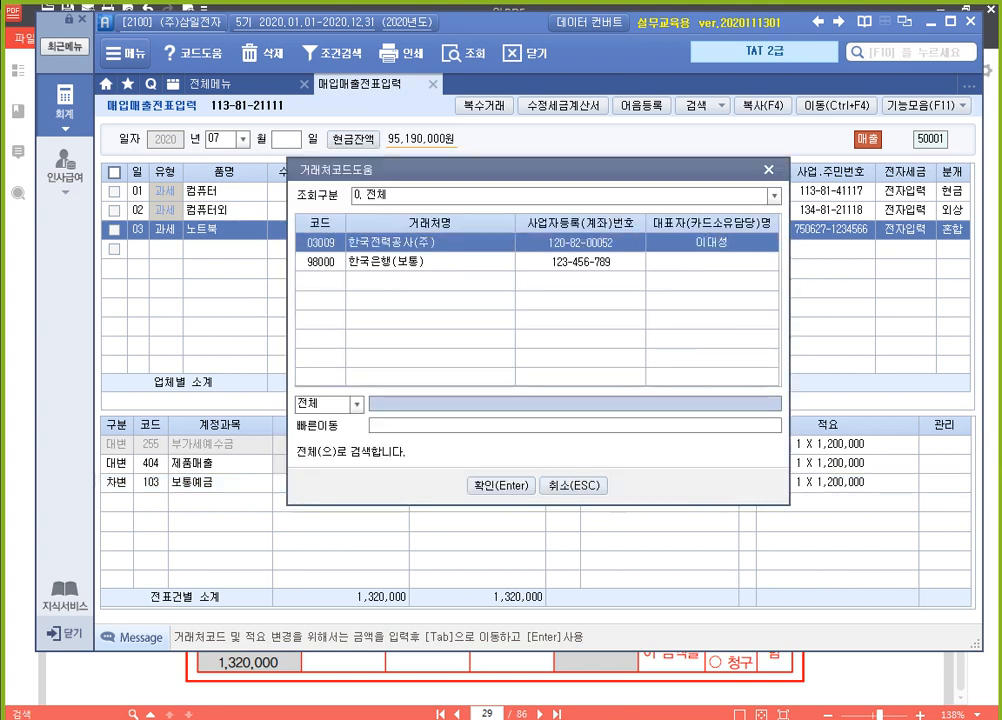
{"action": "key", "text": "Down"}
{"action": "key", "text": "Return"}
{"action": "key", "text": "Return"}
{"action": "key", "text": "Return"}
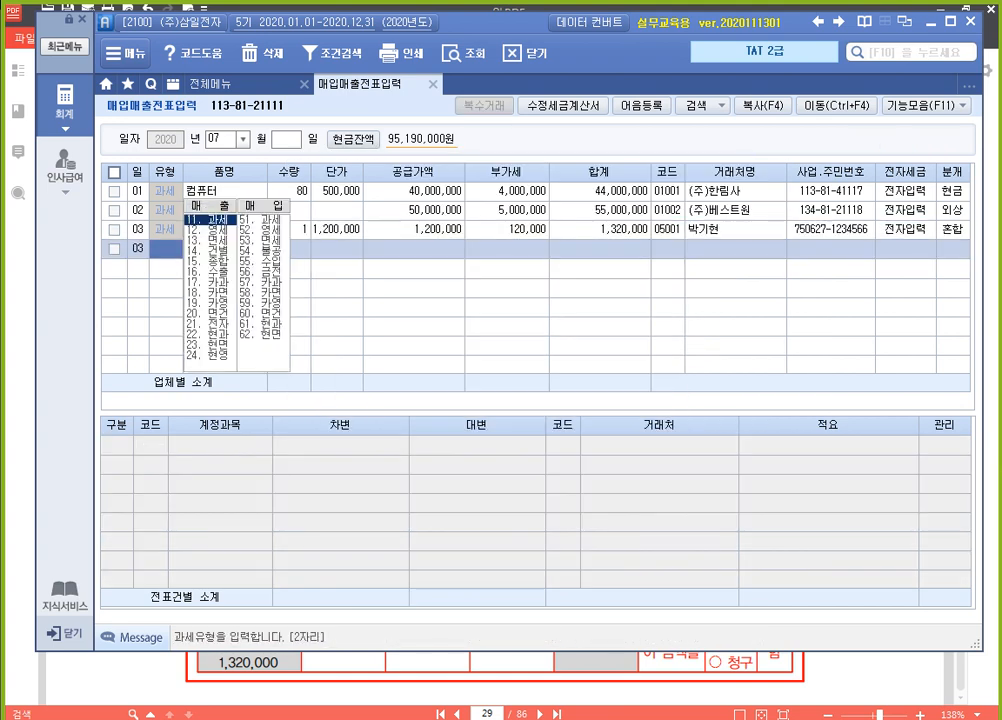
{"action": "key", "text": "Up"}
{"action": "key", "text": "Left"}
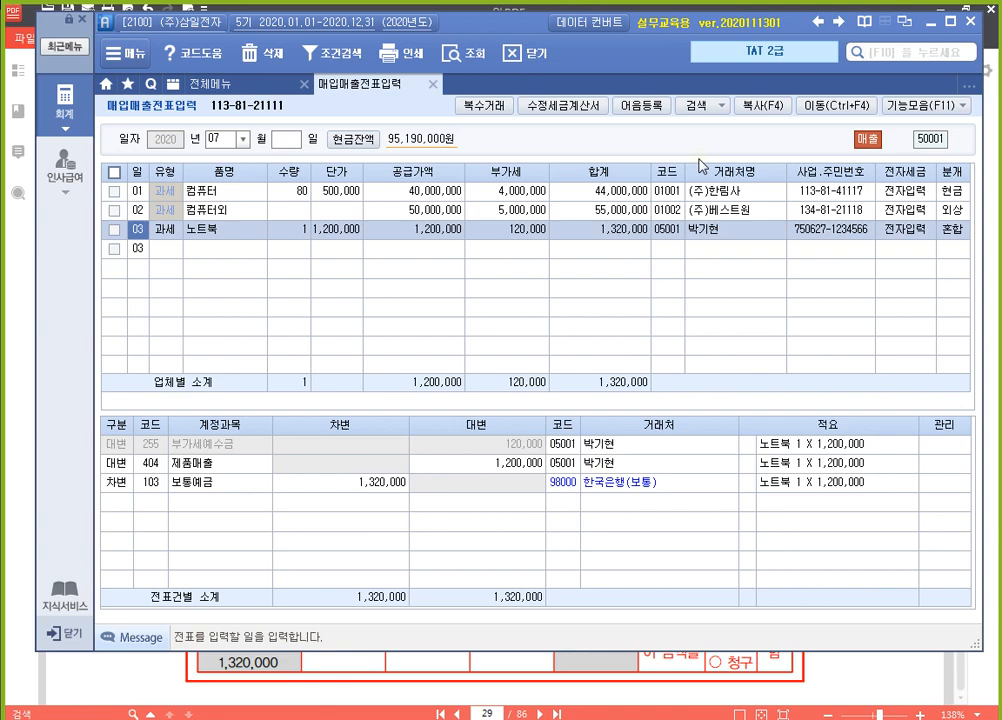
Read the textbook's fourth transaction, the vehicle sale invoice, in 알PDF and return to the empty voucher line in SmartA
{"action": "left_click", "coordinate": [635, 694]}
{"action": "scroll", "coordinate": [711, 642], "scroll_direction": "down", "scroll_amount": 10}
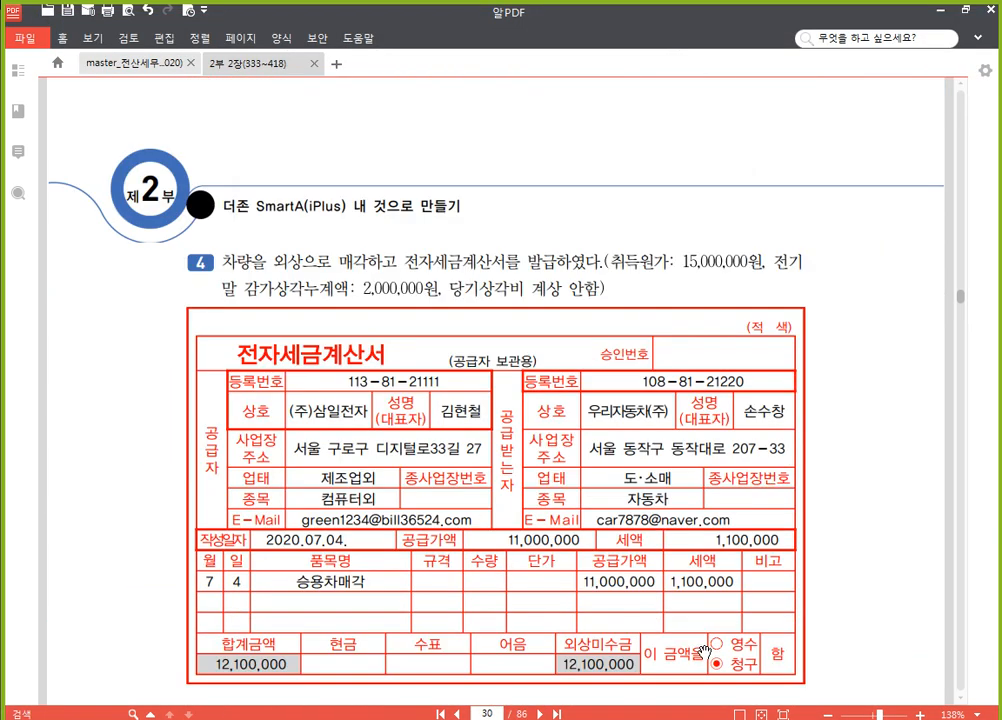
{"action": "scroll", "coordinate": [704, 652], "scroll_direction": "down", "scroll_amount": 3}
{"action": "scroll", "coordinate": [702, 654], "scroll_direction": "up", "scroll_amount": 2}
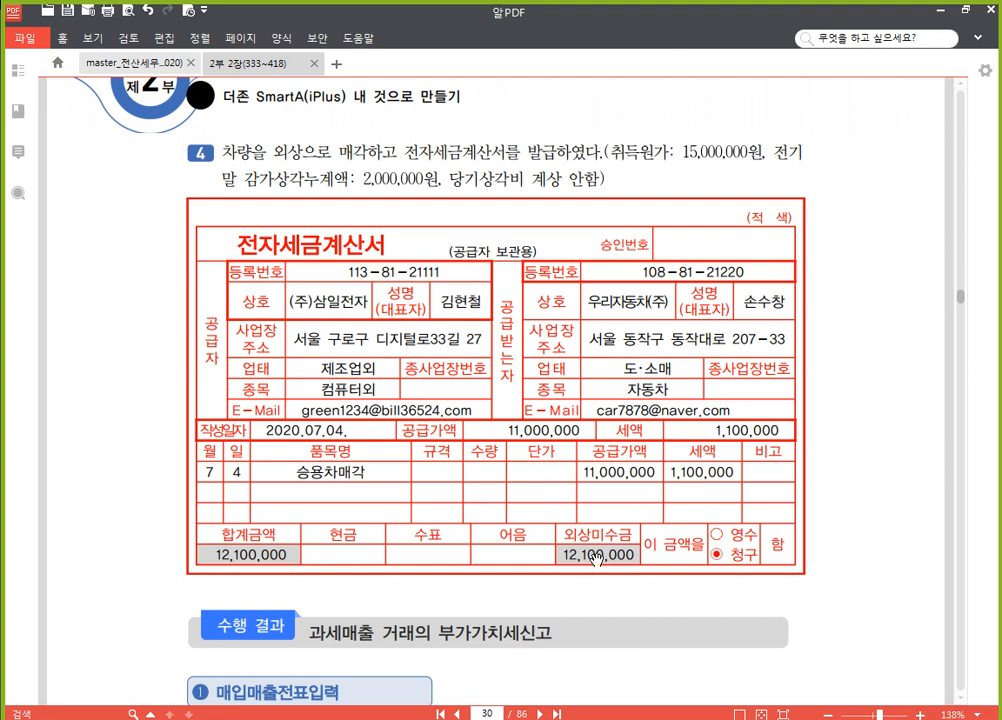
{"action": "key", "text": "alt+Tab"}
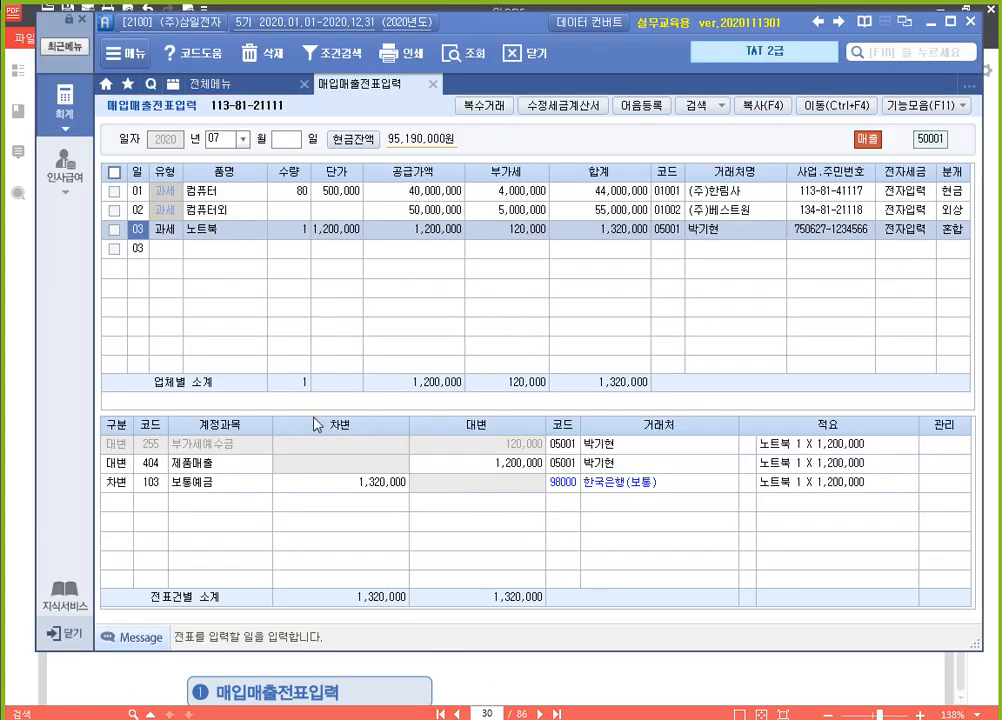
{"action": "left_click", "coordinate": [139, 250]}
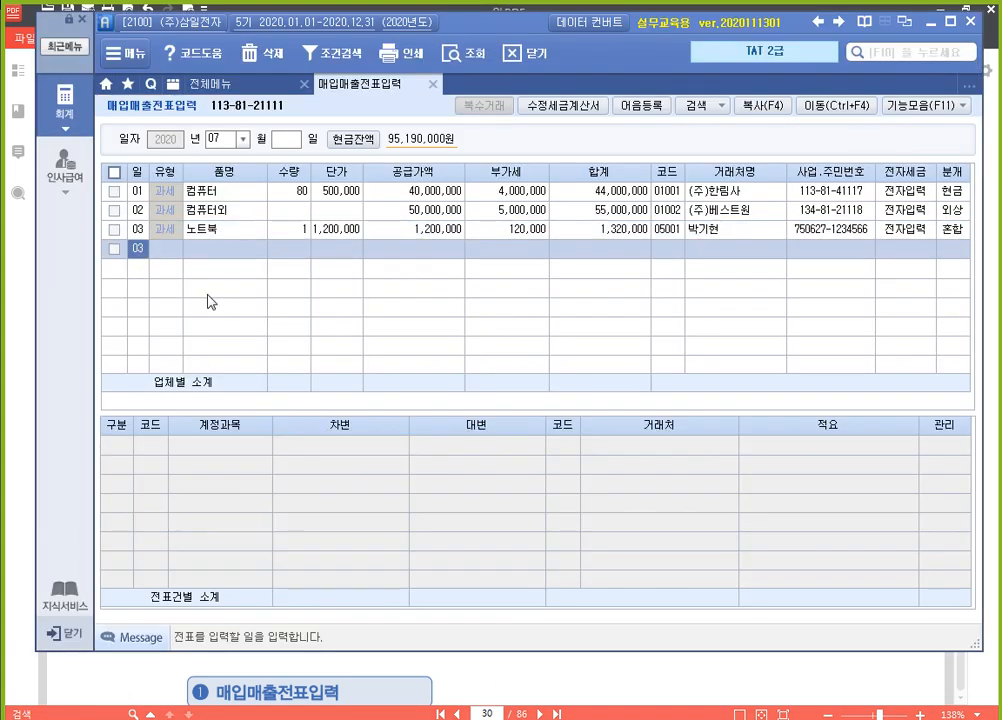
Start a July 4 voucher of type 11 (과세) with the item name 승용차매각
{"action": "type", "text": "04"}
{"action": "key", "text": "Return"}
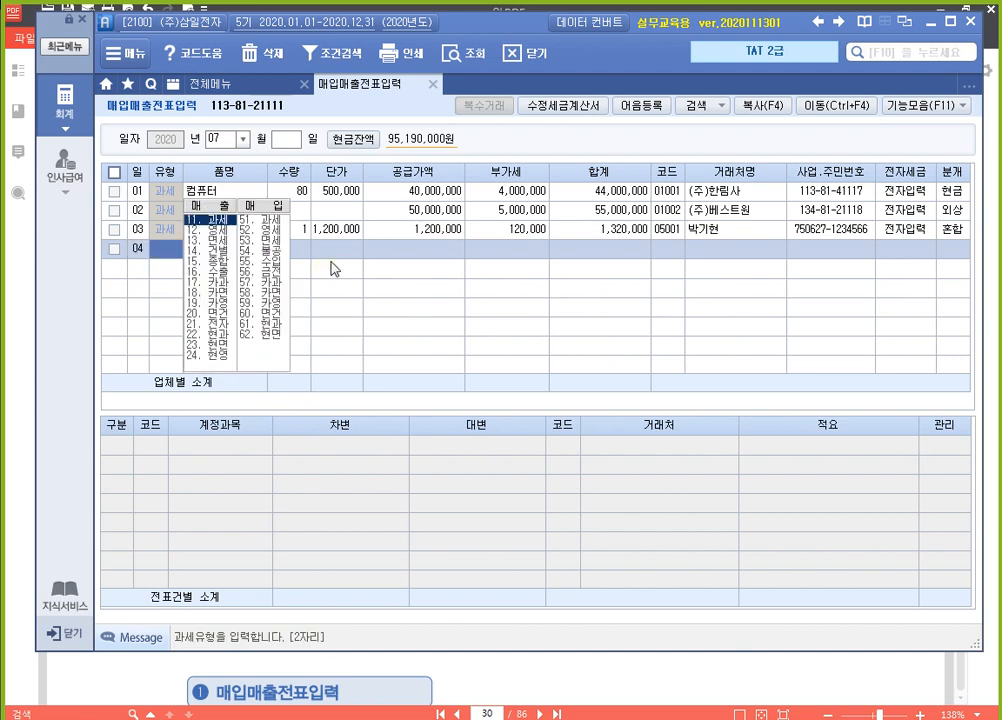
{"action": "type", "text": "11"}
{"action": "key", "text": "Return"}
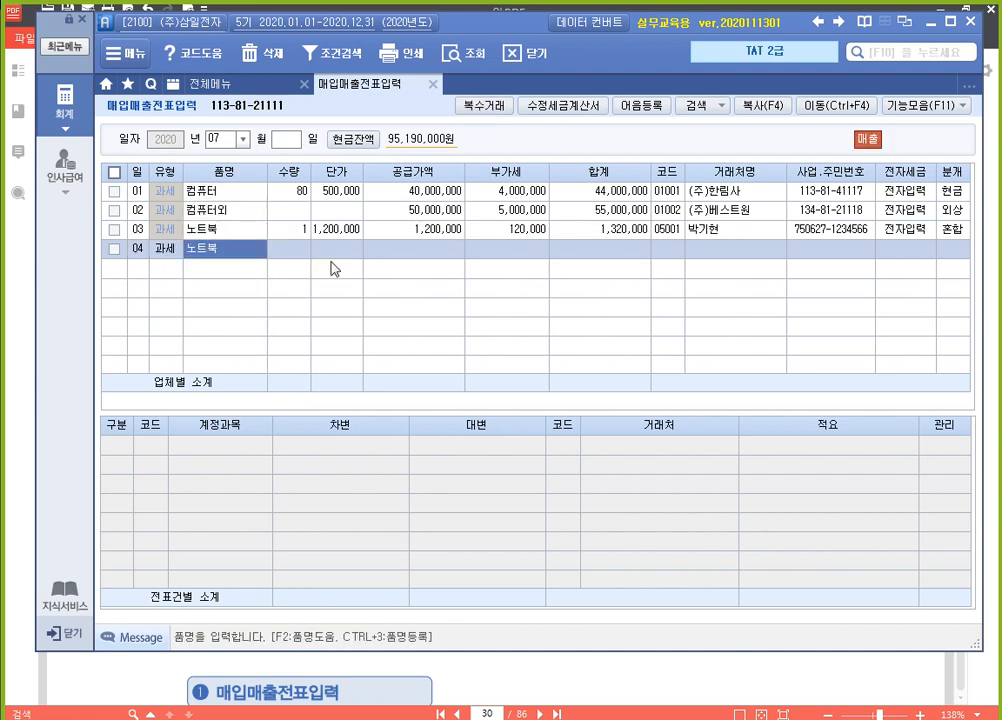
{"action": "type", "text": "승용차"}
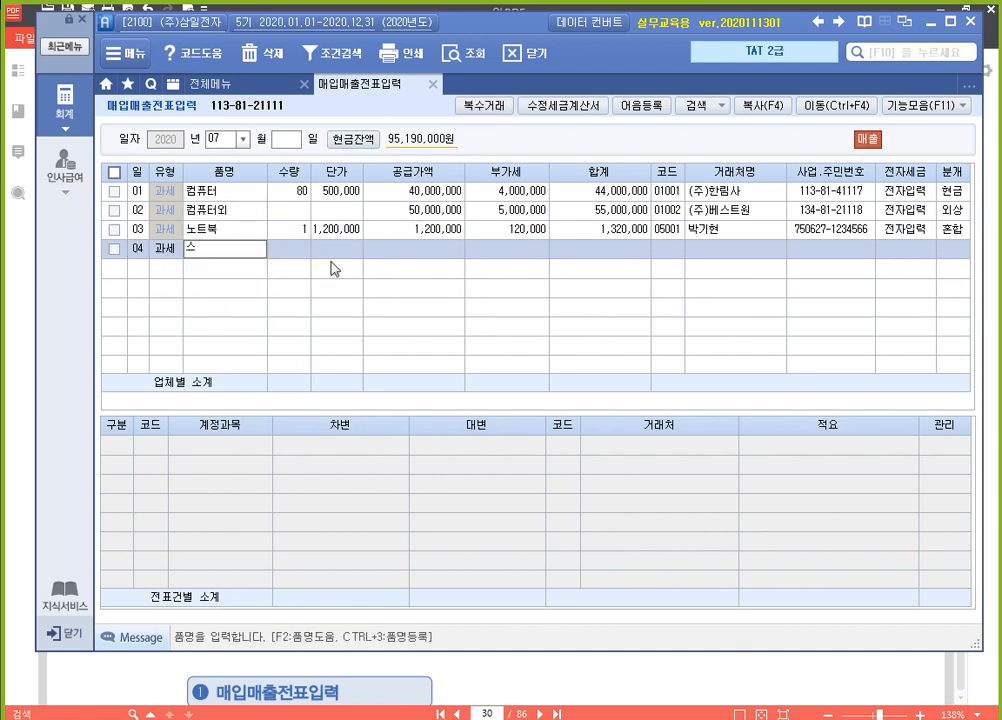
{"action": "type", "text": "매각"}
{"action": "key", "text": "Return"}
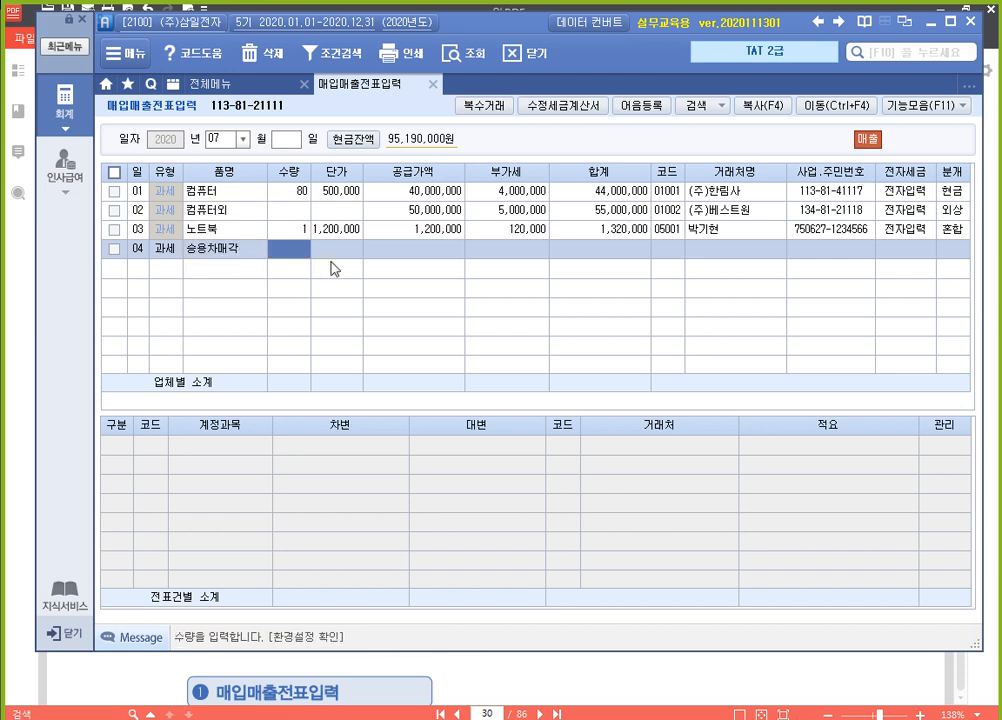
Enter a 공급가액 of 11,000,000 without quantity or unit price for 승용차매각 and set the 거래처 to 우리자동차(주)
{"action": "key", "text": "Return"}
{"action": "key", "text": "Return"}
{"action": "type", "text": "11,000"}
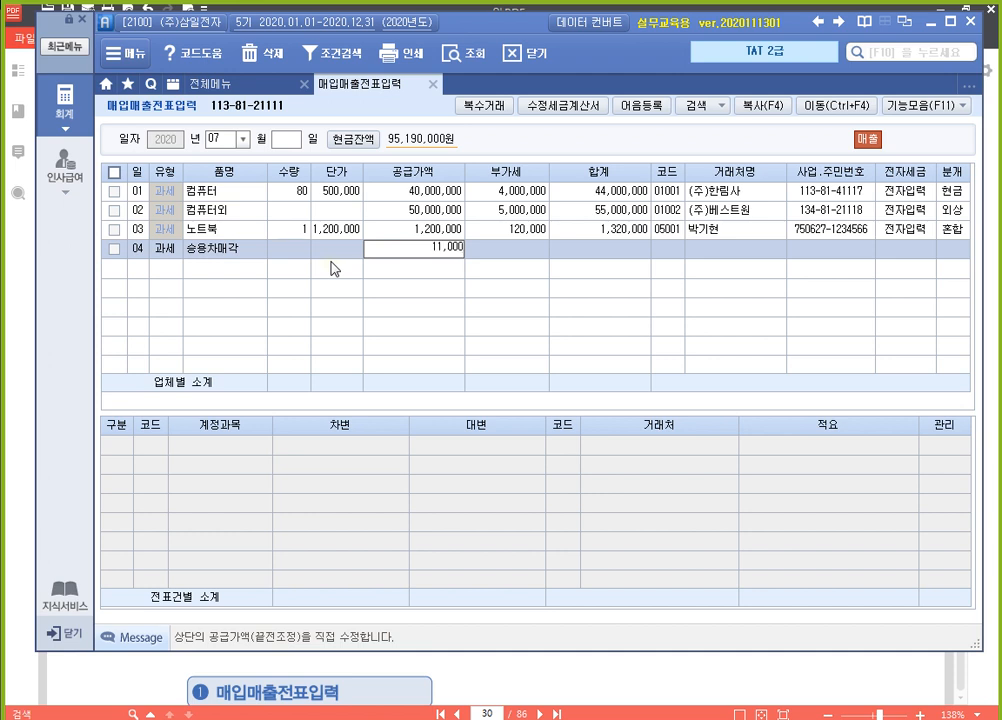
{"action": "type", "text": ",000"}
{"action": "key", "text": "Return"}
{"action": "key", "text": "Return"}
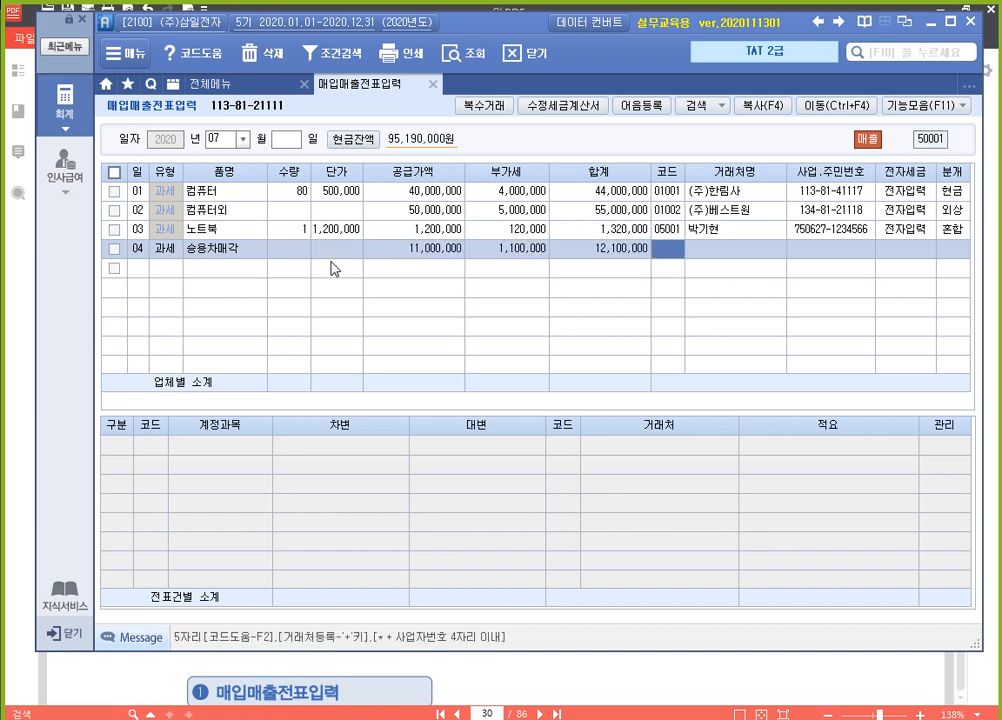
{"action": "type", "text": "우리"}
{"action": "key", "text": "Return"}
{"action": "key", "text": "Return"}
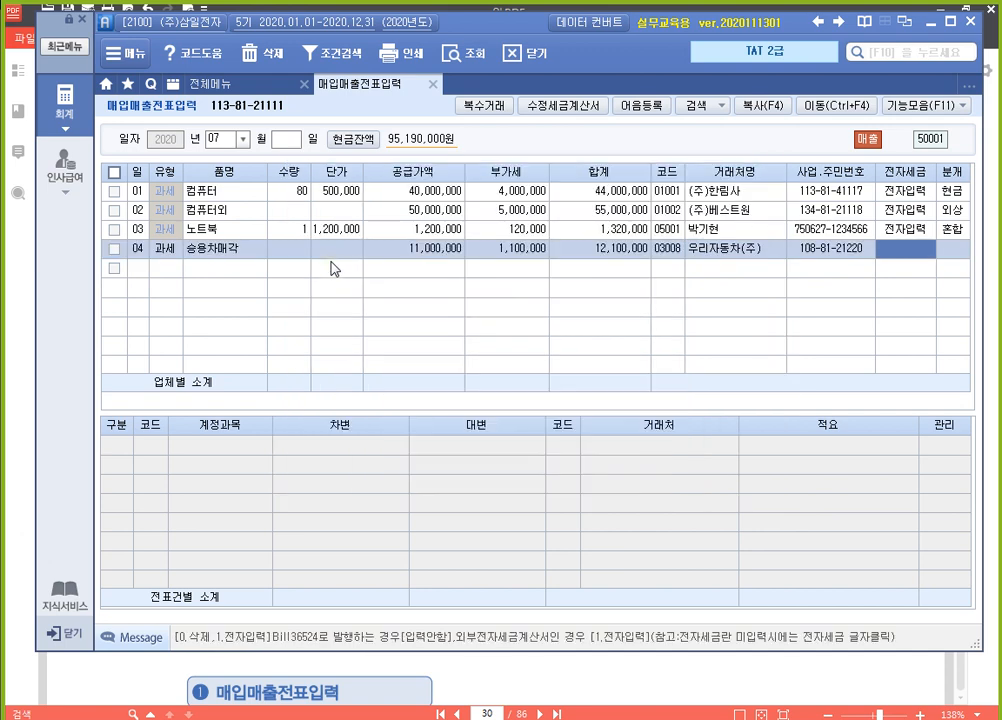
Mark the July 4 승용차매각 entry as 전자입력 and set its journal type to 3 (혼합)
{"action": "type", "text": "1"}
{"action": "key", "text": "Return"}
{"action": "type", "text": "3"}
{"action": "key", "text": "Return"}
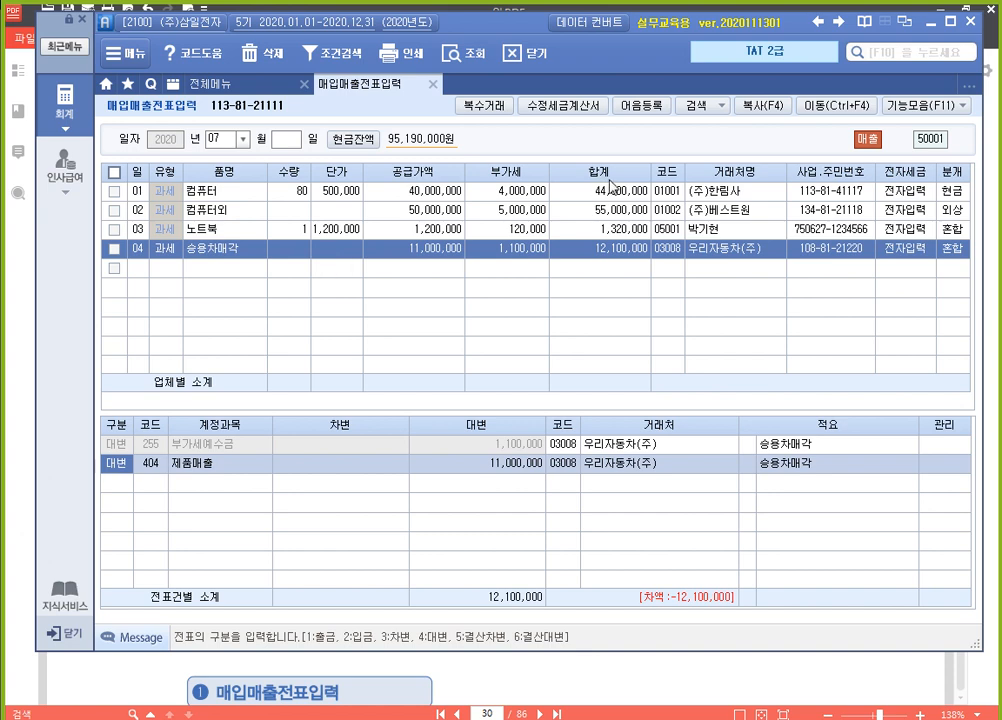
Replace the 제품매출 대변 line's account with 208 (차량운반구) and set its amount to 15,000,000
{"action": "type", "text": "6"}
{"action": "type", "text": "4"}
{"action": "type", "text": "208"}
{"action": "key", "text": "Return"}
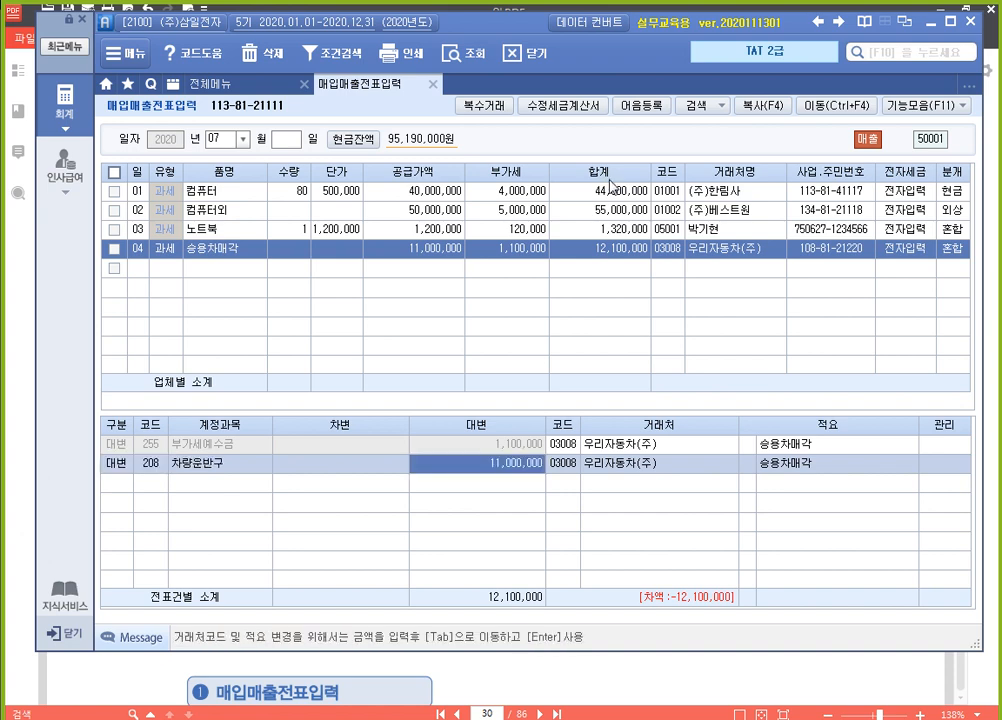
{"action": "type", "text": "15000000"}
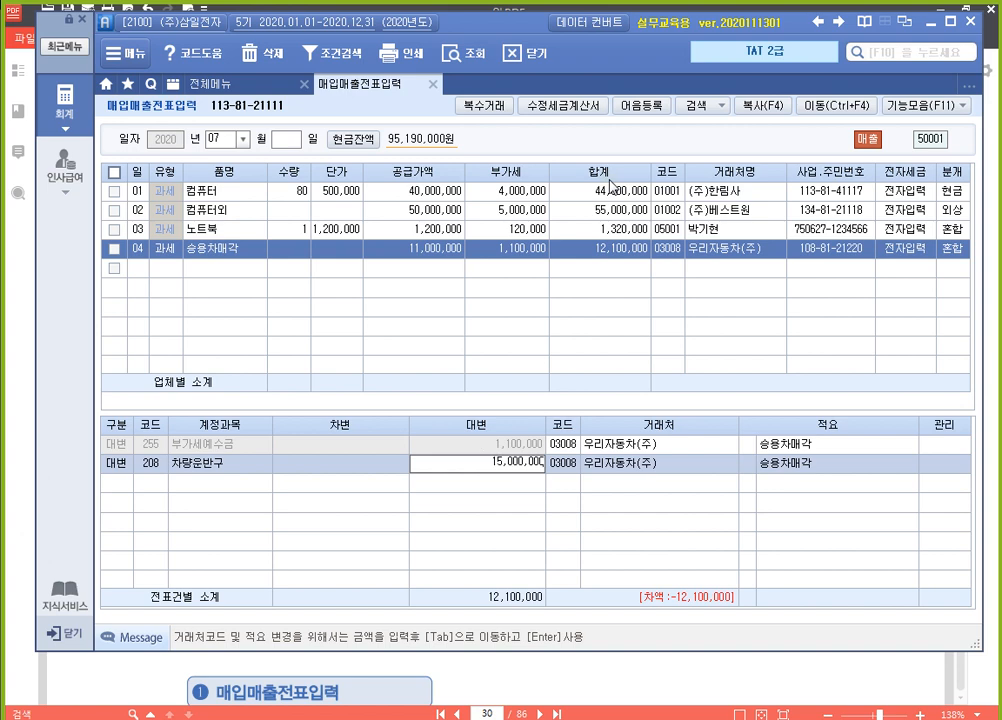
{"action": "key", "text": "Return"}
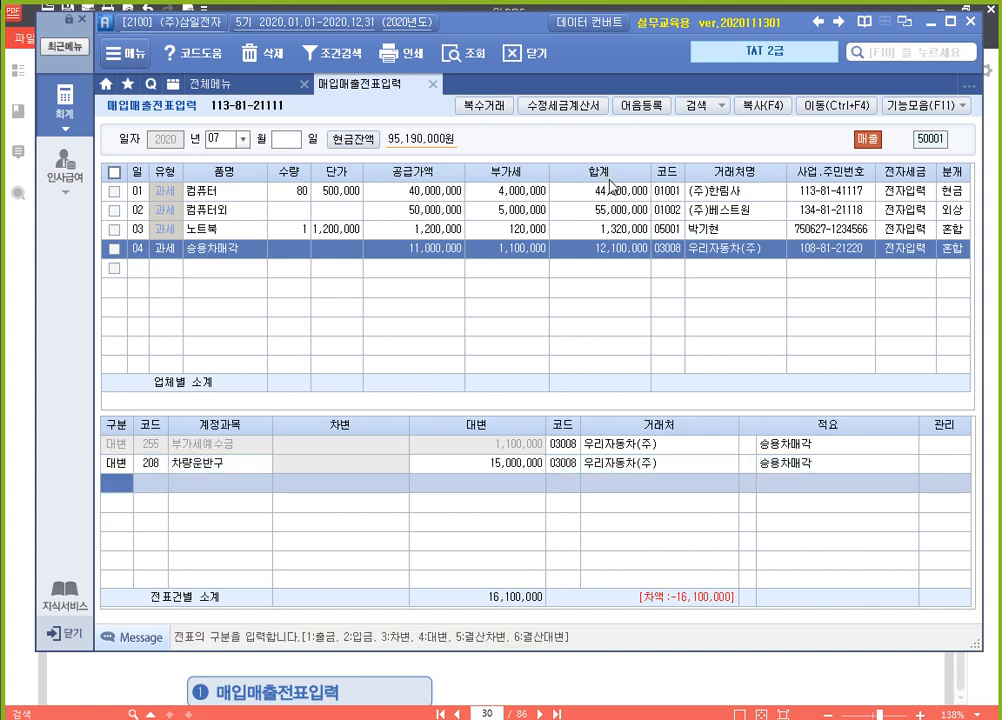
Add a 차변 line below 차량운반구 with account 209 (감가상각누계액) and amount 2,000,000
{"action": "type", "text": "3"}
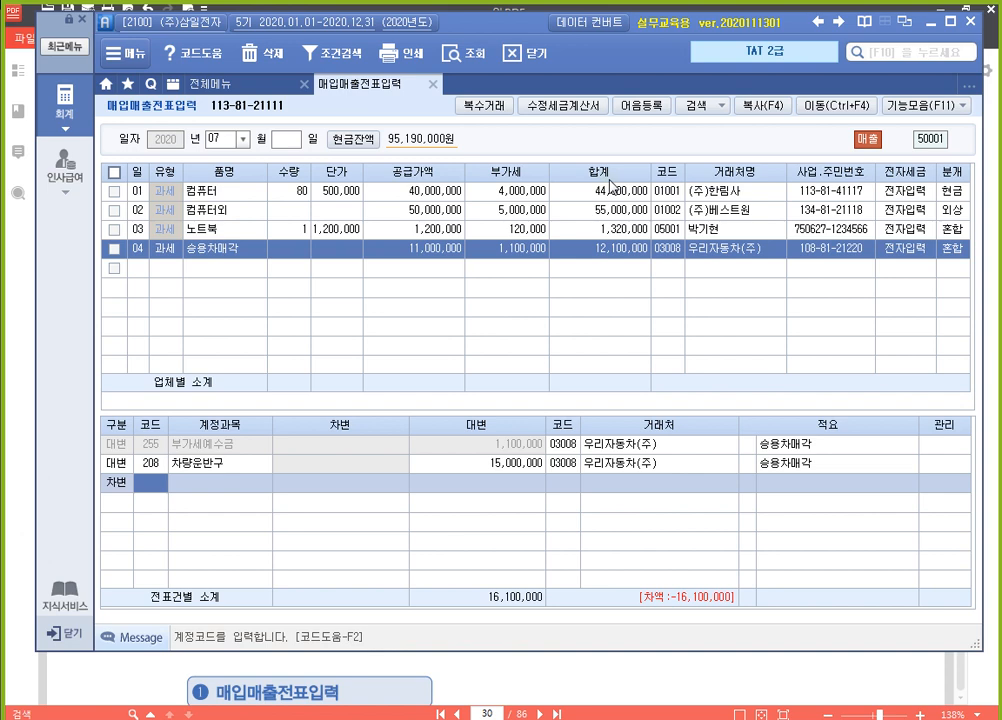
{"action": "type", "text": "감가"}
{"action": "key", "text": "Return"}
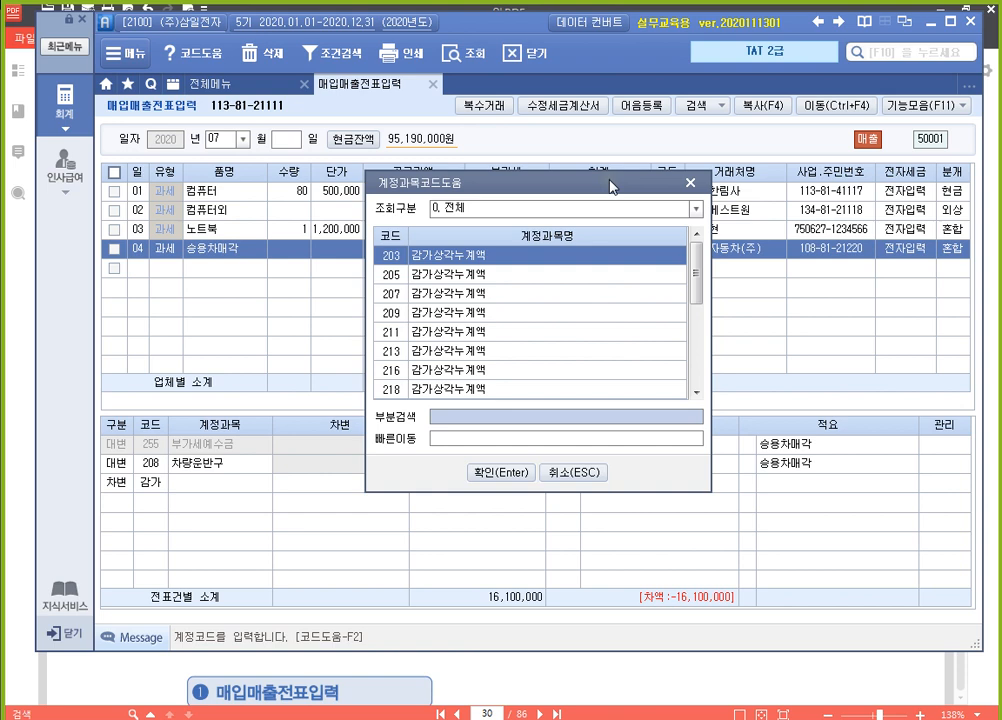
{"action": "key", "text": "Escape"}
{"action": "type", "text": "209"}
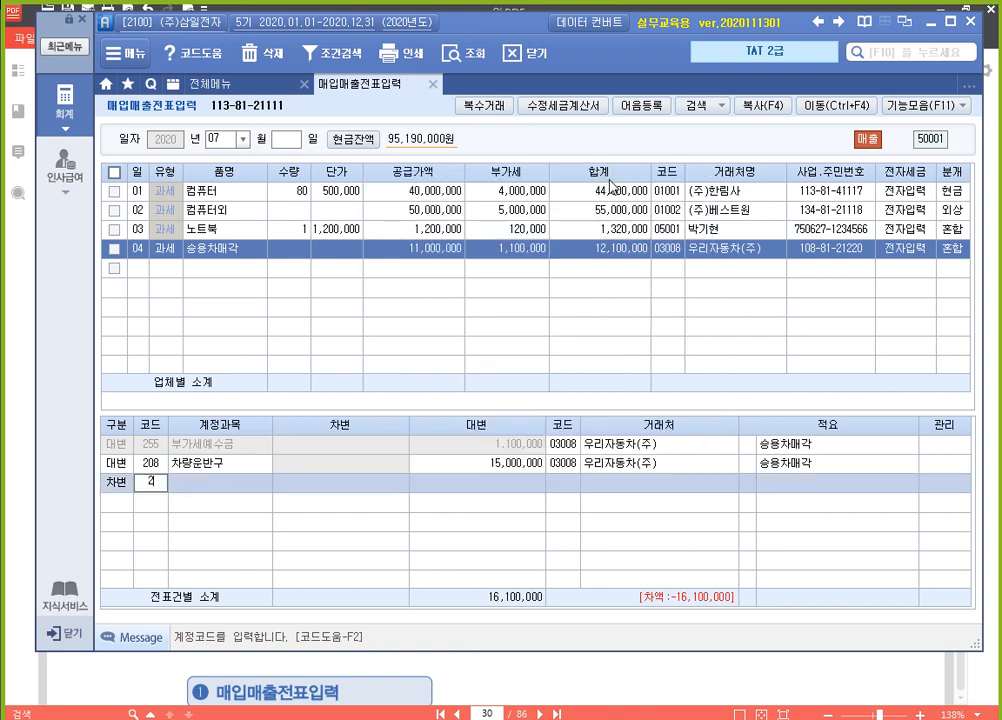
{"action": "key", "text": "Return"}
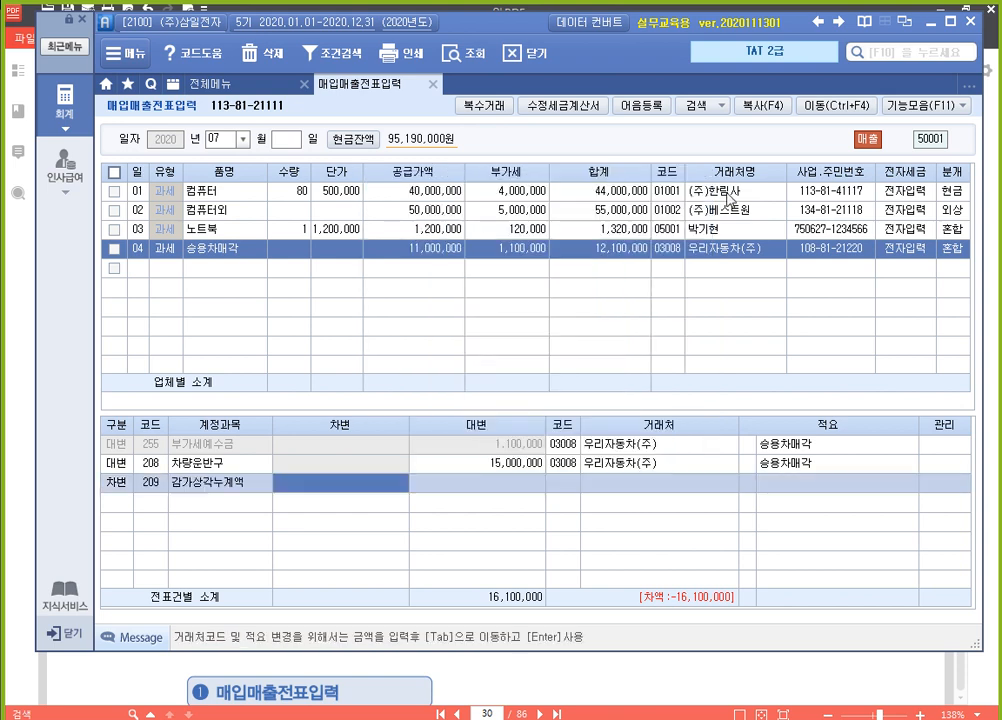
{"action": "type", "text": "2000000"}
{"action": "key", "text": "Return"}
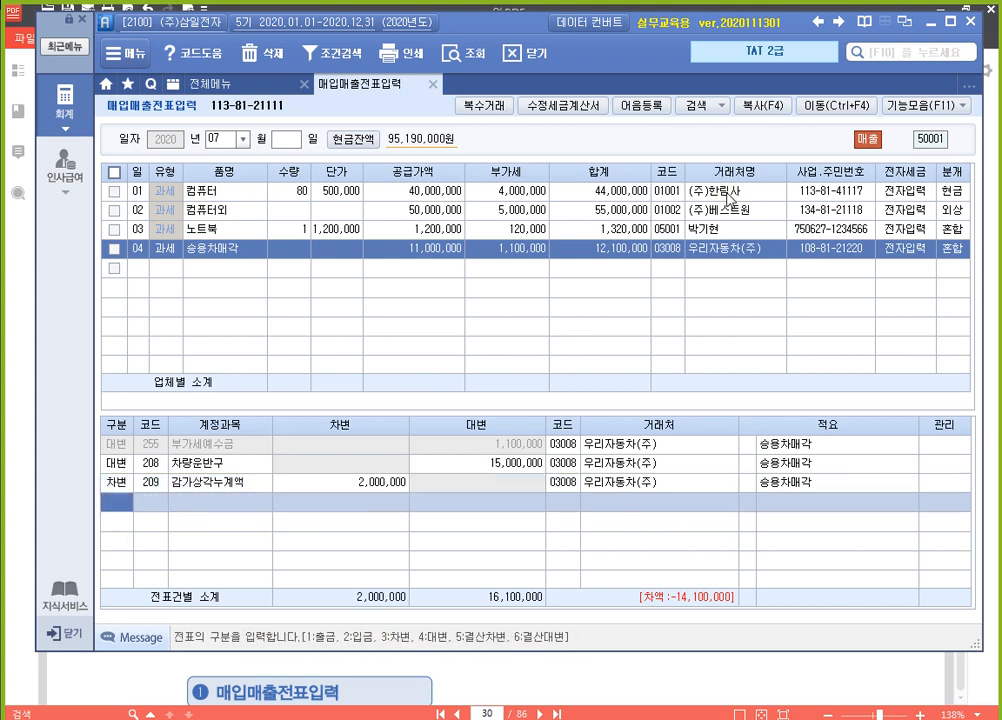
Add a 차변 line below 감가상각누계액 with account 120 (미수금) and amount 12,100,000
{"action": "type", "text": "3"}
{"action": "key", "text": "Return"}
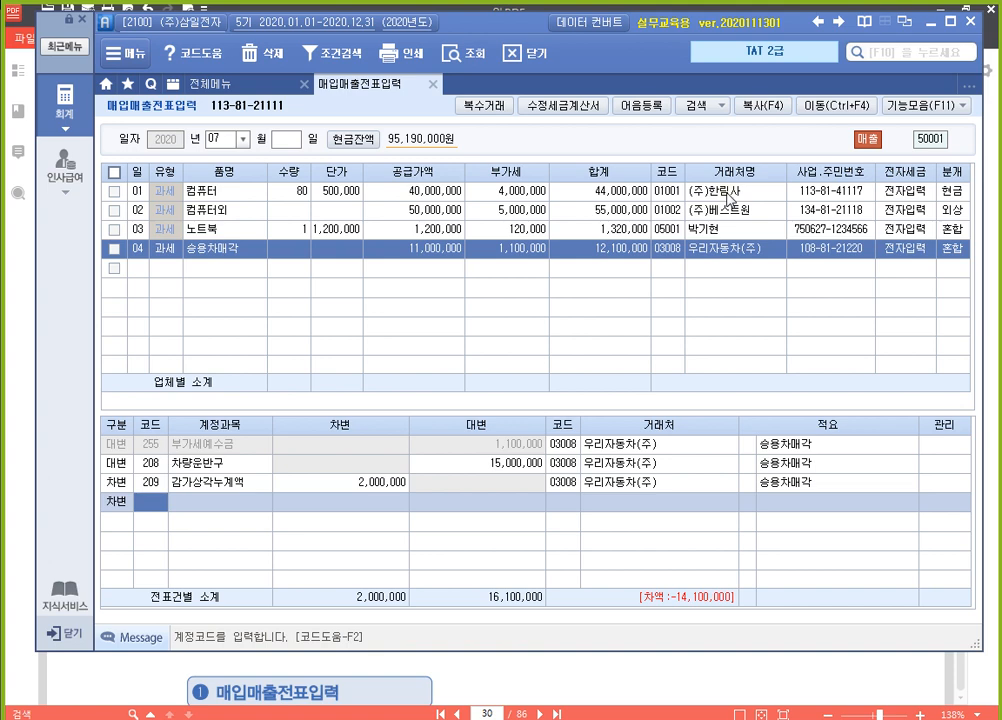
{"action": "type", "text": "120"}
{"action": "key", "text": "Return"}
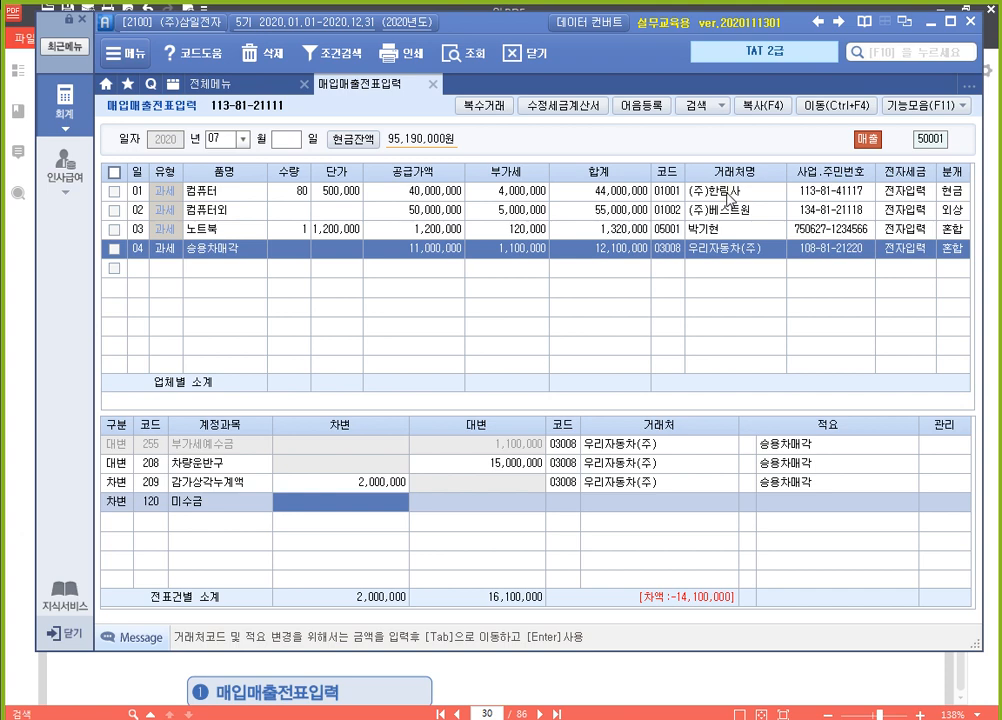
{"action": "type", "text": "12100000"}
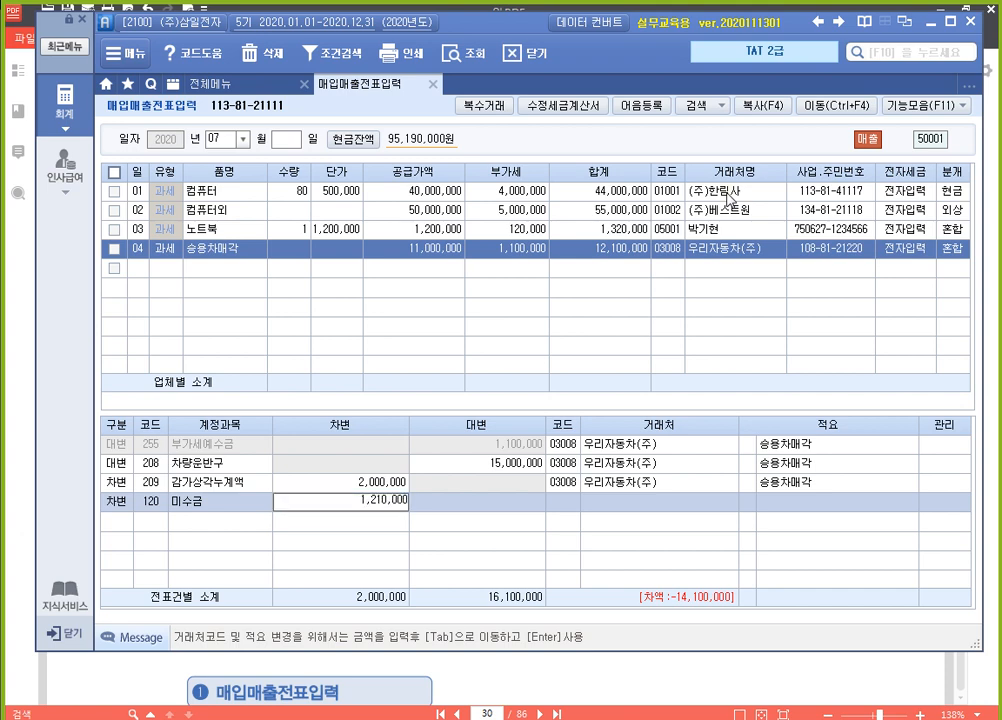
{"action": "key", "text": "BackSpace"}
{"action": "key", "text": "Return"}
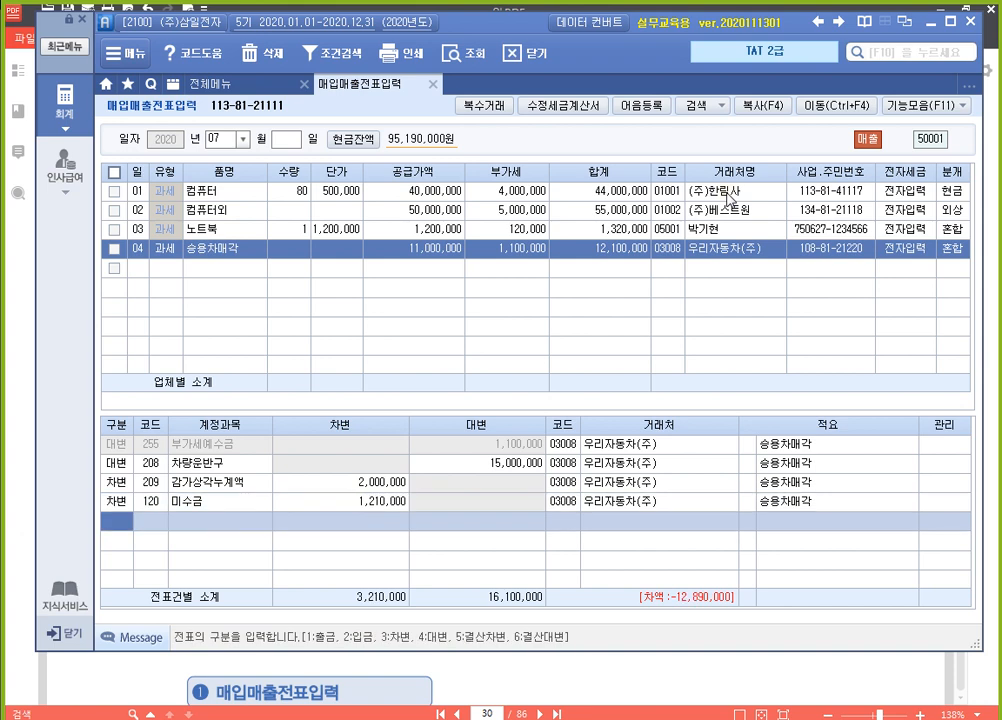
{"action": "key", "text": "Up"}
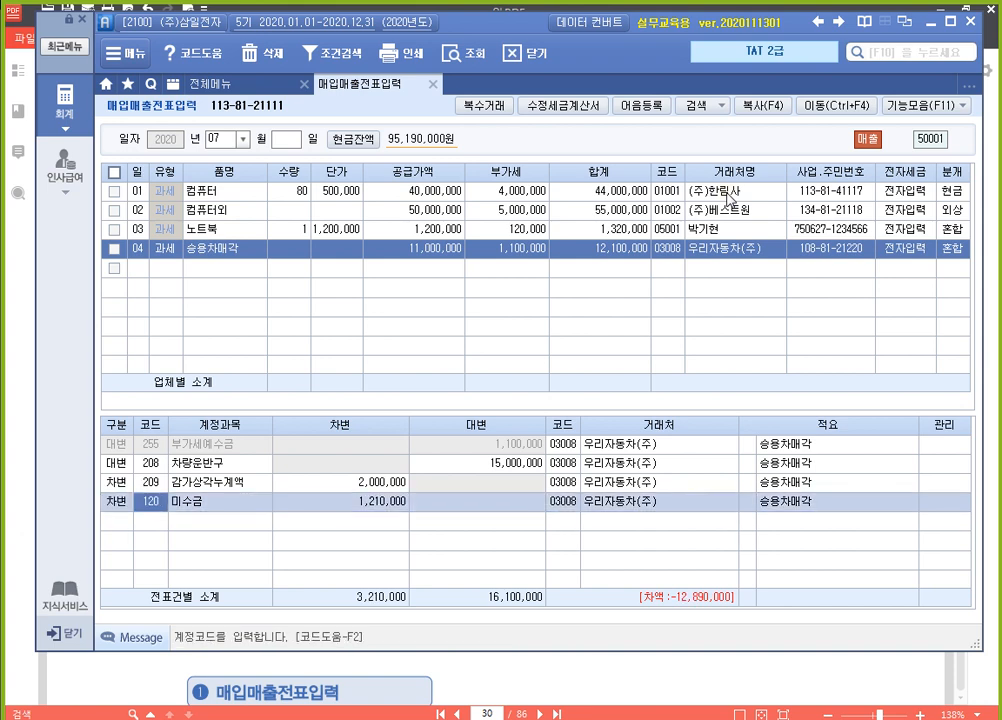
{"action": "key", "text": "Return"}
{"action": "type", "text": "12100000"}
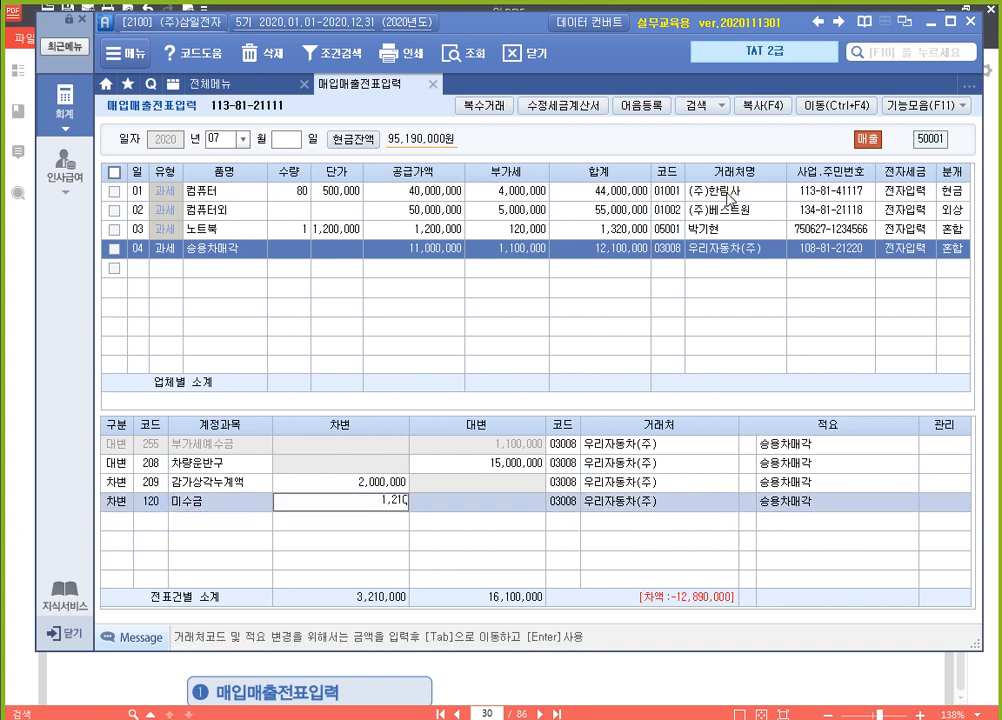
{"action": "key", "text": "Return"}
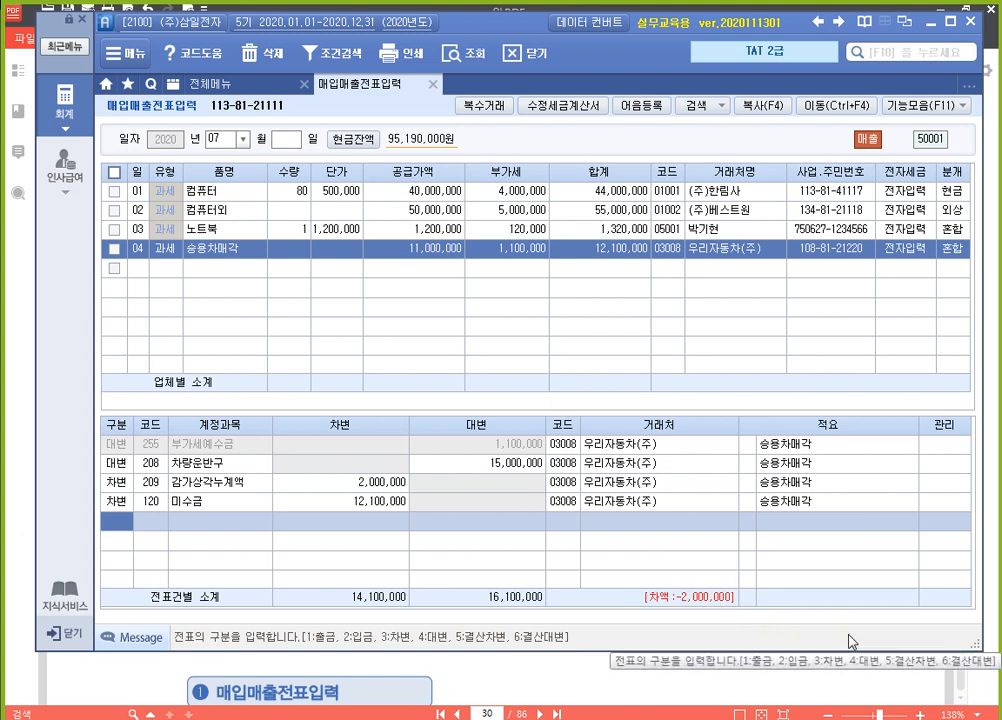
Add a 차변 line with account 950 (유형자산처분손실) and amount 2,000,000 to complete the July 4 voucher
{"action": "key", "text": "3"}
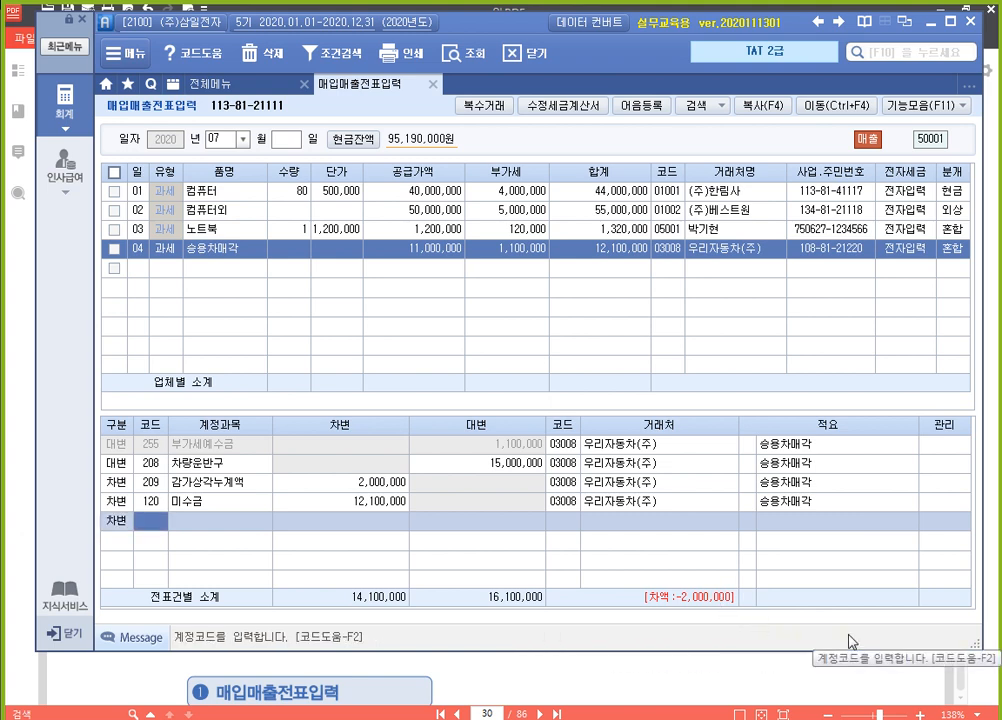
{"action": "type", "text": "유형"}
{"action": "key", "text": "Return"}
{"action": "key", "text": "Down"}
{"action": "key", "text": "Return"}
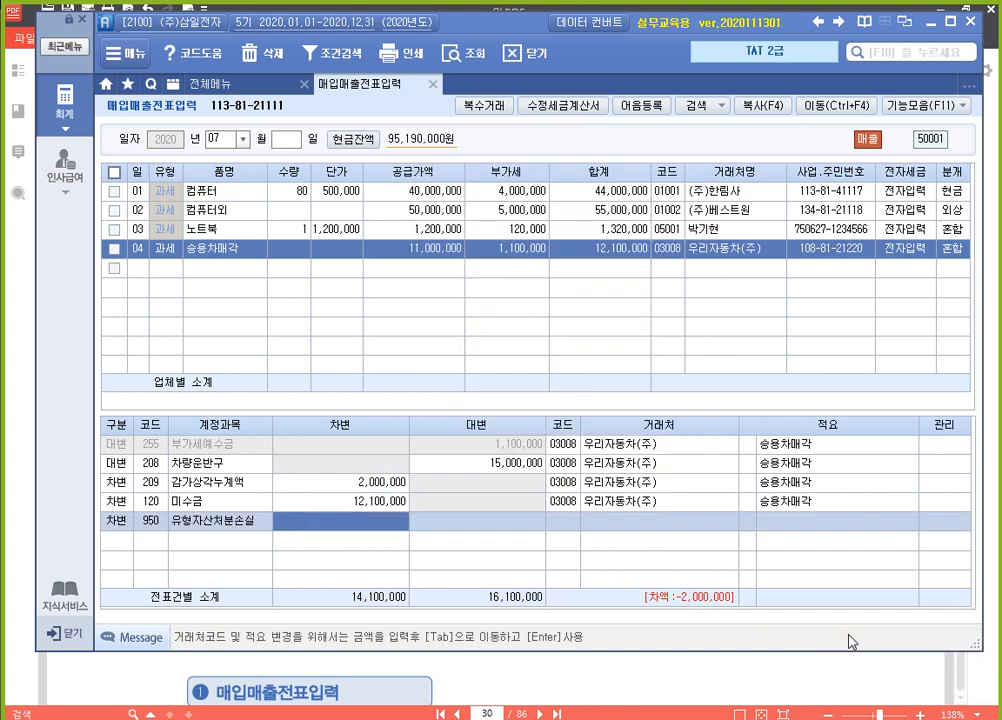
{"action": "type", "text": "3000000"}
{"action": "key", "text": "Return"}
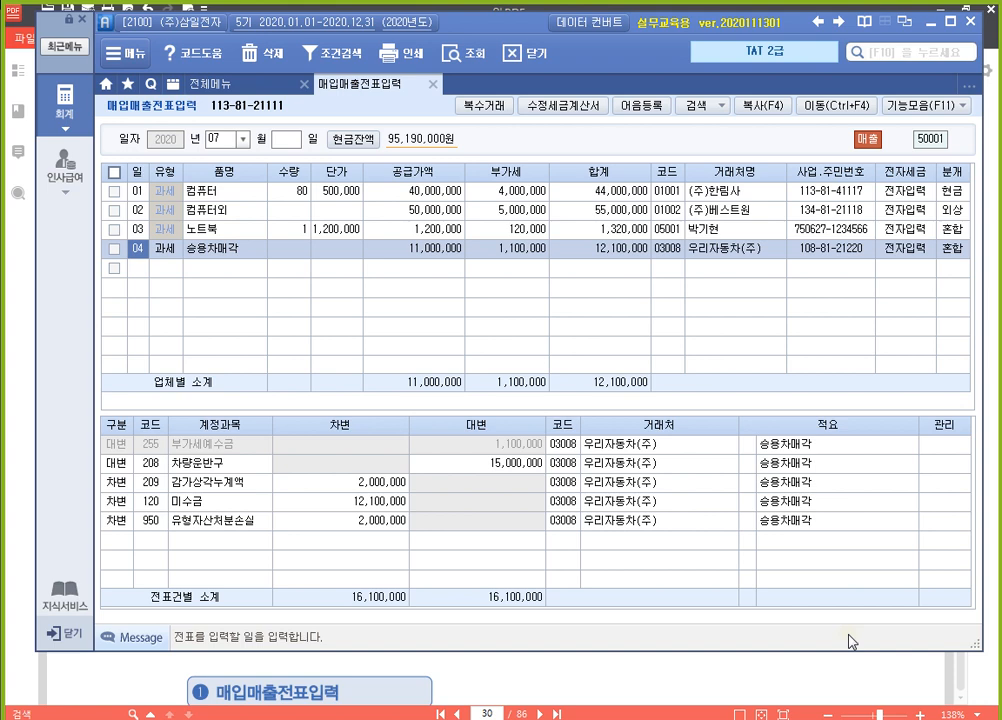
Close 매입매출전표입력 and load the 세금계산서합계표 for 2020년 07월 to 2020년 09월
{"action": "left_click", "coordinate": [433, 85]}
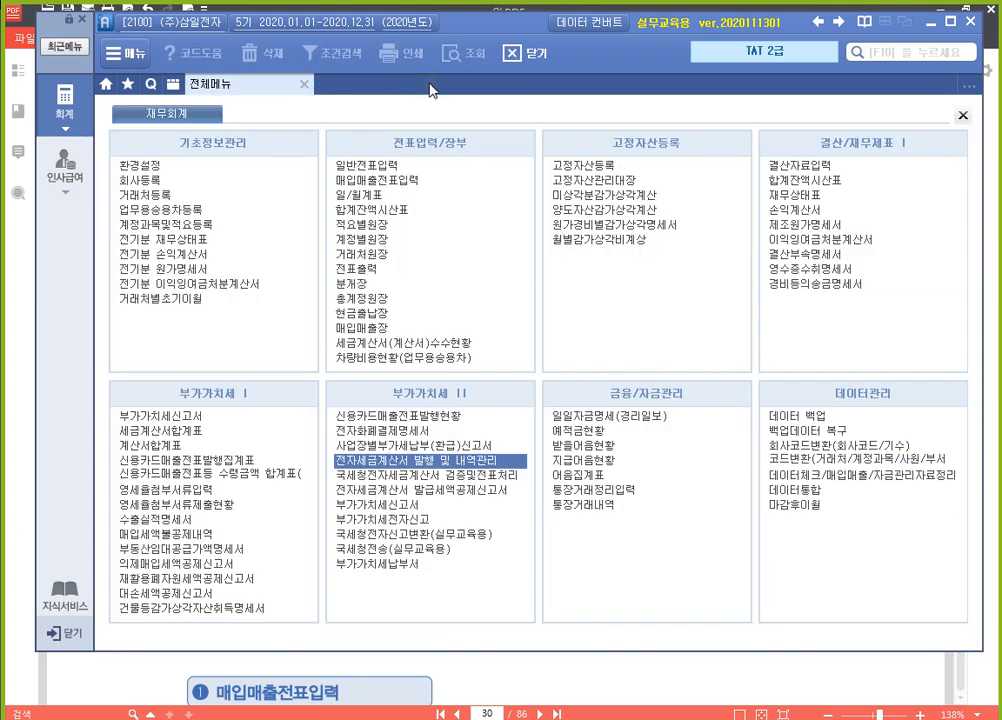
{"action": "left_click", "coordinate": [209, 434]}
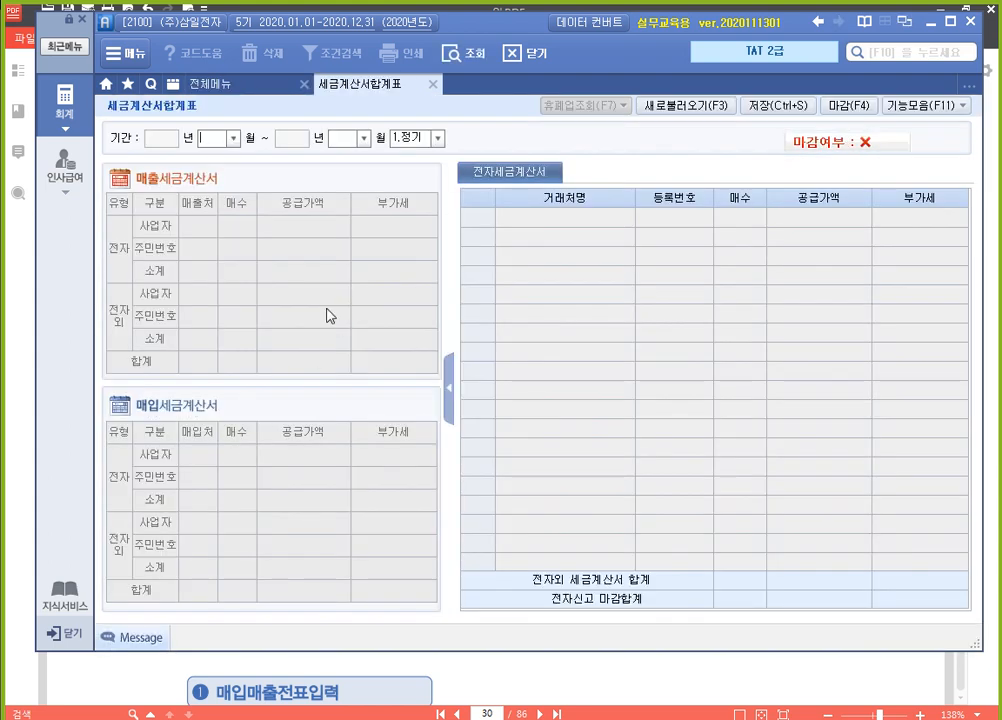
{"action": "type", "text": "7"}
{"action": "key", "text": "Return"}
{"action": "type", "text": "7"}
{"action": "key", "text": "Return"}
{"action": "left_click", "coordinate": [340, 138]}
{"action": "type", "text": "09"}
{"action": "key", "text": "Return"}
{"action": "key", "text": "Return"}
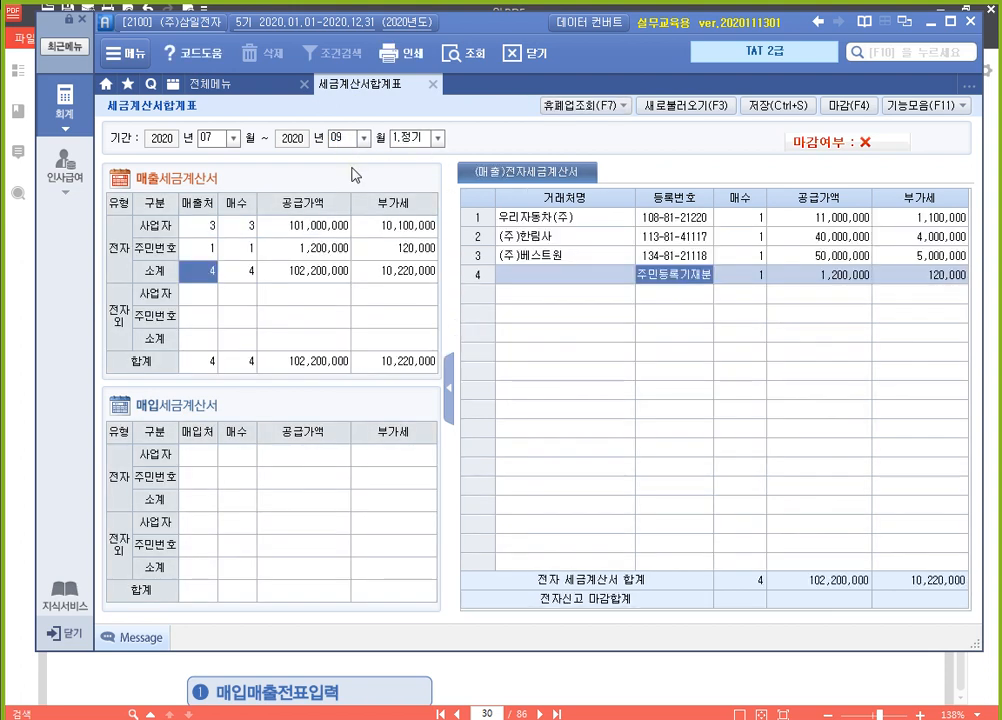
Check the 전자 사업자 and 주민번호 rows of the 매출세금계산서 summary against the invoice list
{"action": "left_click", "coordinate": [209, 228]}
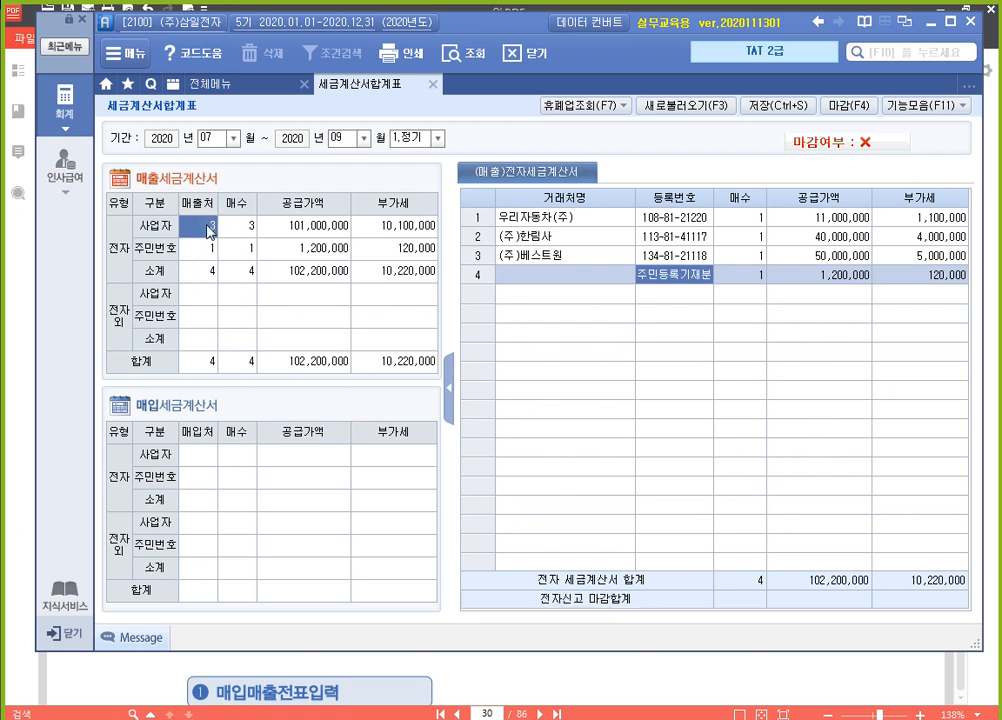
{"action": "left_click", "coordinate": [210, 248]}
{"action": "left_click", "coordinate": [608, 105]}
{"action": "left_click", "coordinate": [456, 411]}
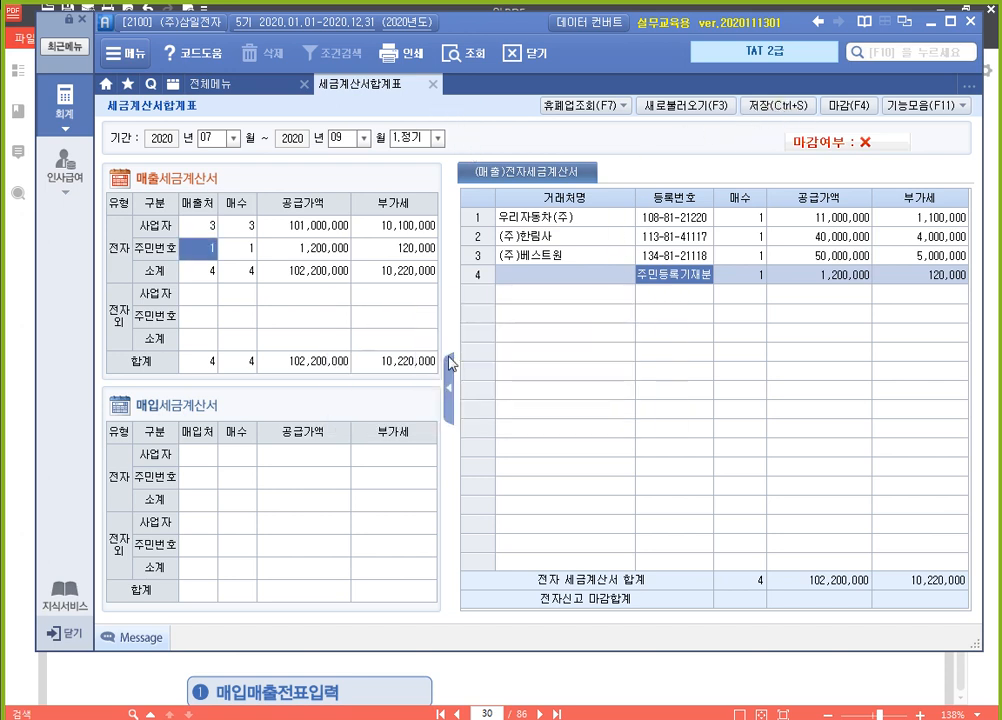
Close the 세금계산서합계표 and load the 부가가치세신고서 for 07월 01일 to 09월 30일 as 1.정기신고
{"action": "left_click", "coordinate": [430, 86]}
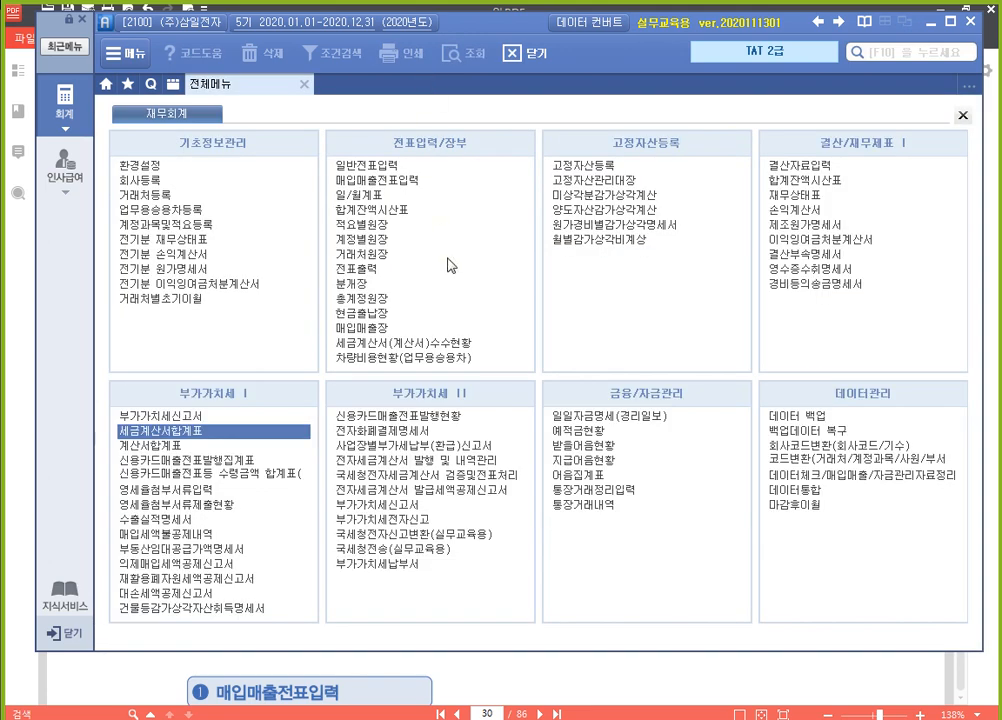
{"action": "left_click", "coordinate": [244, 421]}
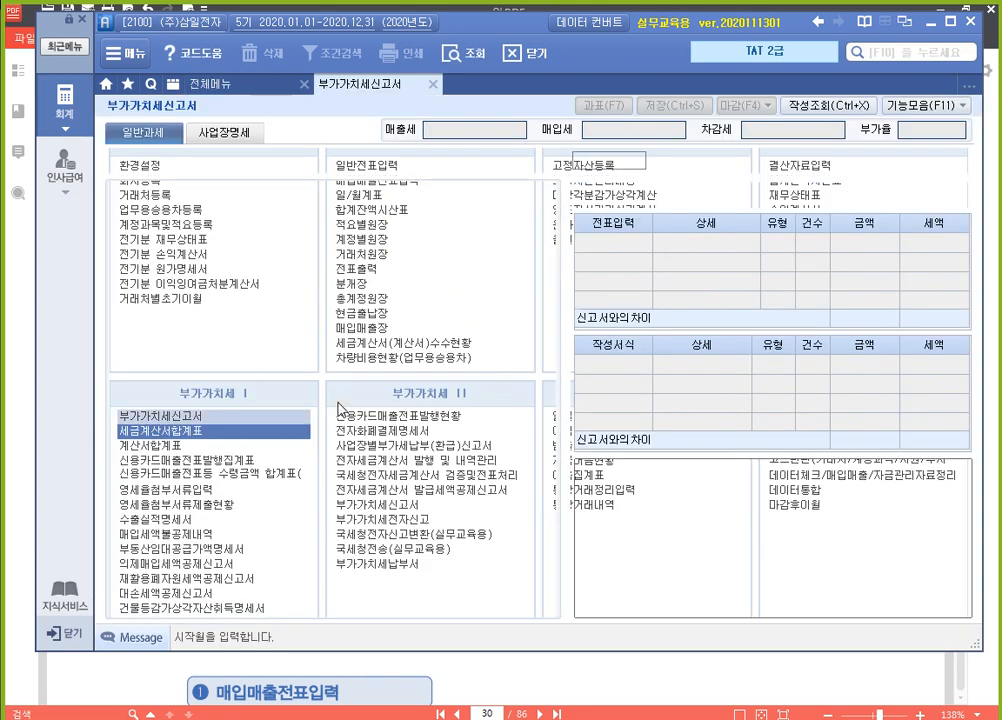
{"action": "type", "text": "7"}
{"action": "key", "text": "Return"}
{"action": "key", "text": "Return"}
{"action": "type", "text": "9"}
{"action": "key", "text": "Return"}
{"action": "key", "text": "Return"}
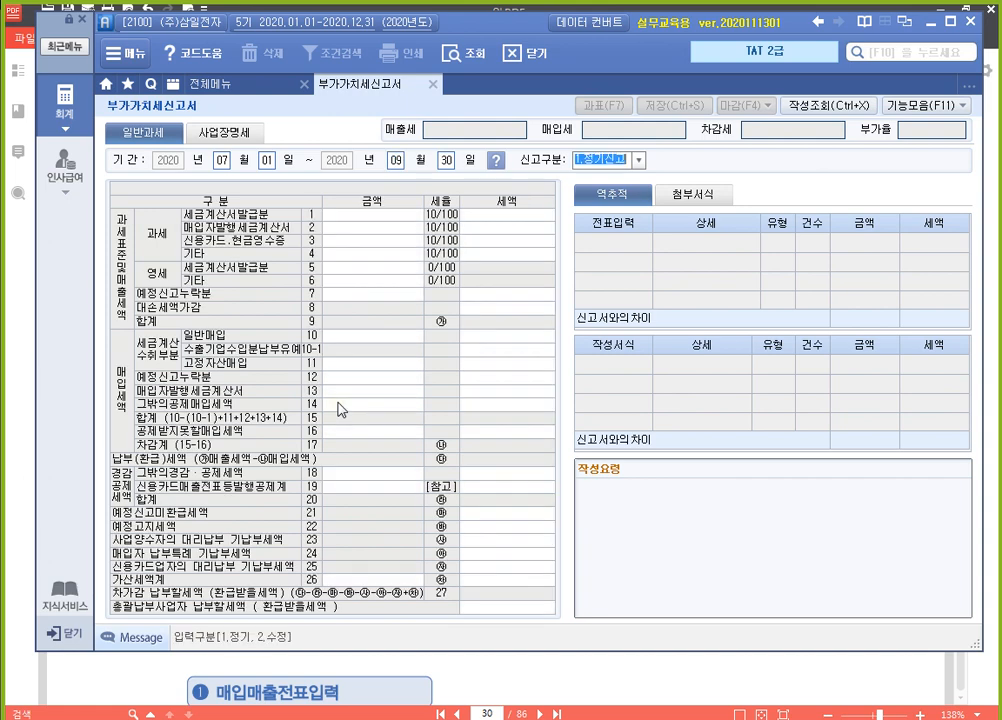
{"action": "key", "text": "Return"}
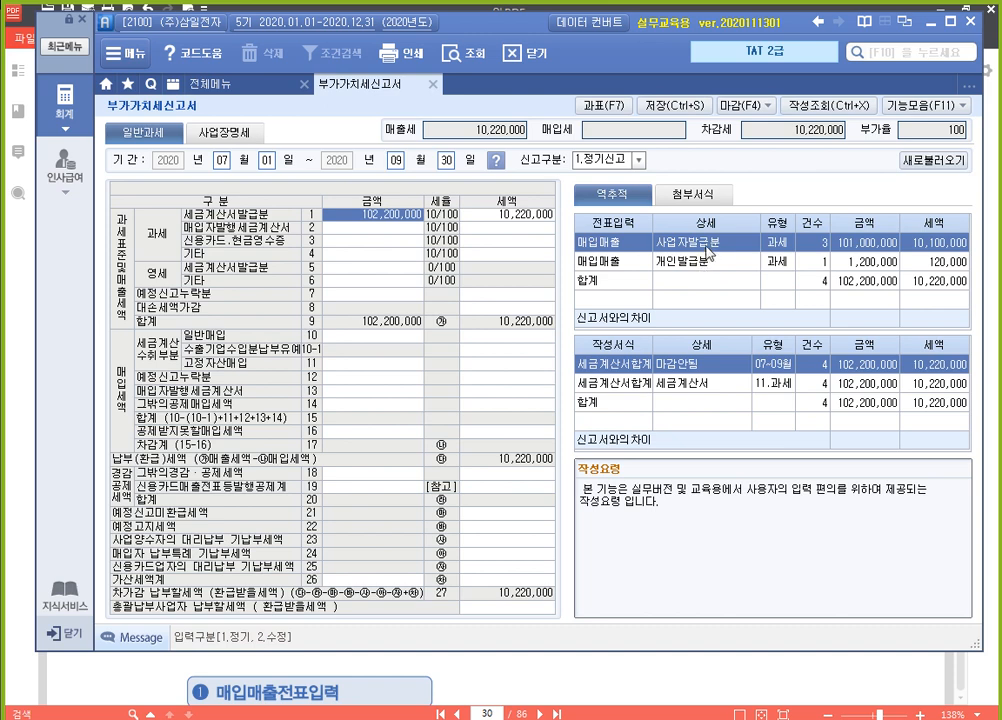
Trace the 세금계산서발급분 row of the 부가가치세신고서 back to its 사업자발급분 and 개인발급분 entries and the individual vouchers
{"action": "key", "text": "Down"}
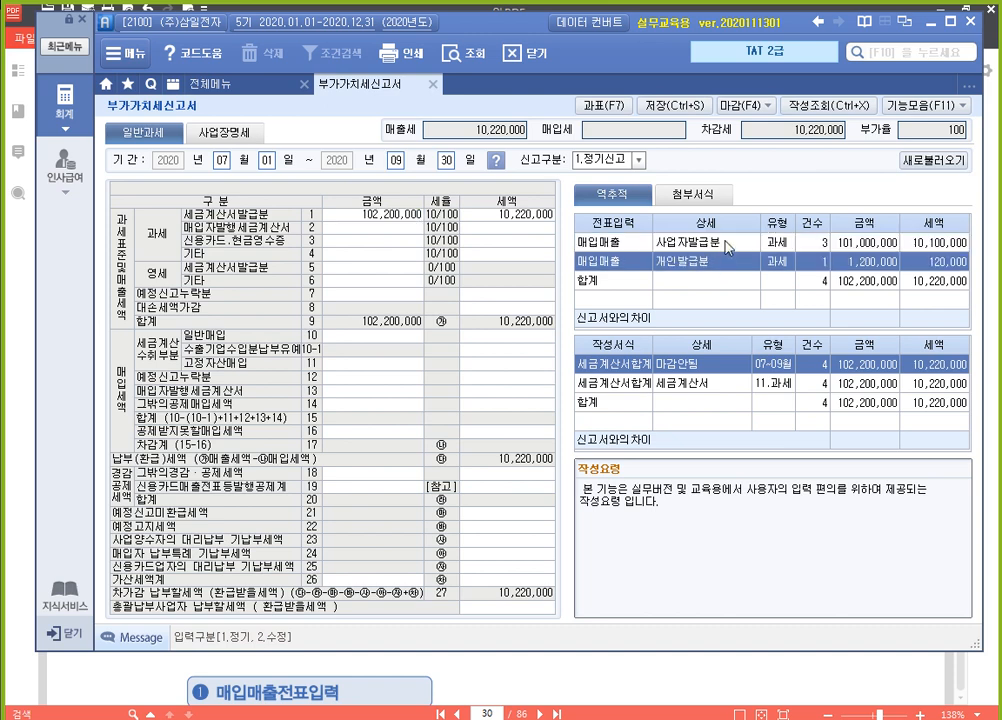
{"action": "key", "text": "Up"}
{"action": "key", "text": "Down"}
{"action": "key", "text": "Up"}
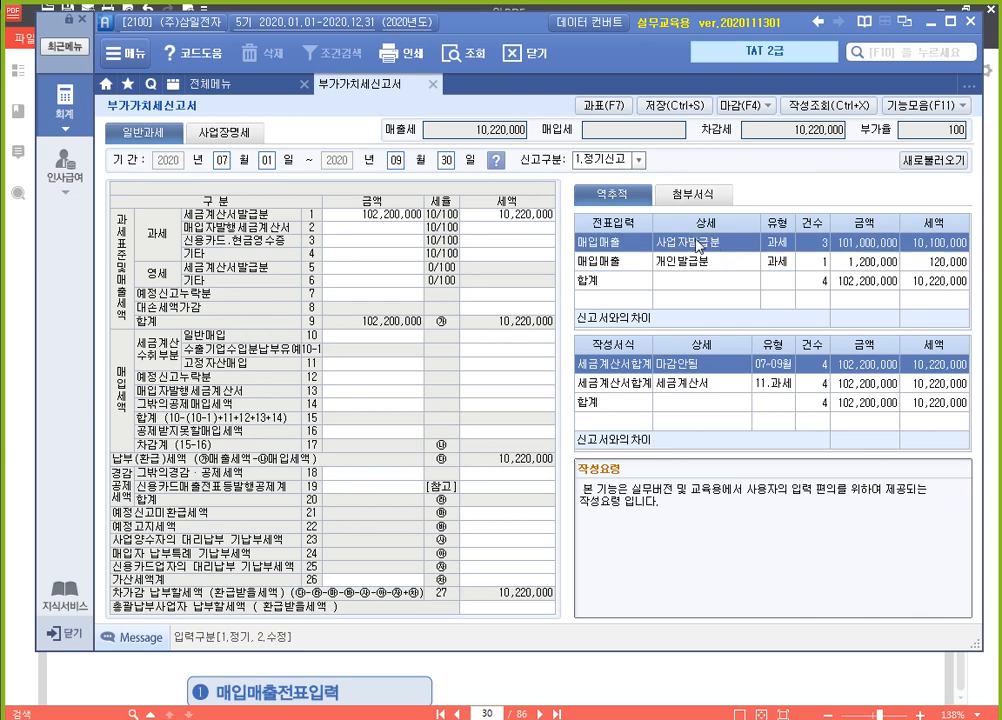
{"action": "double_click", "coordinate": [697, 246]}
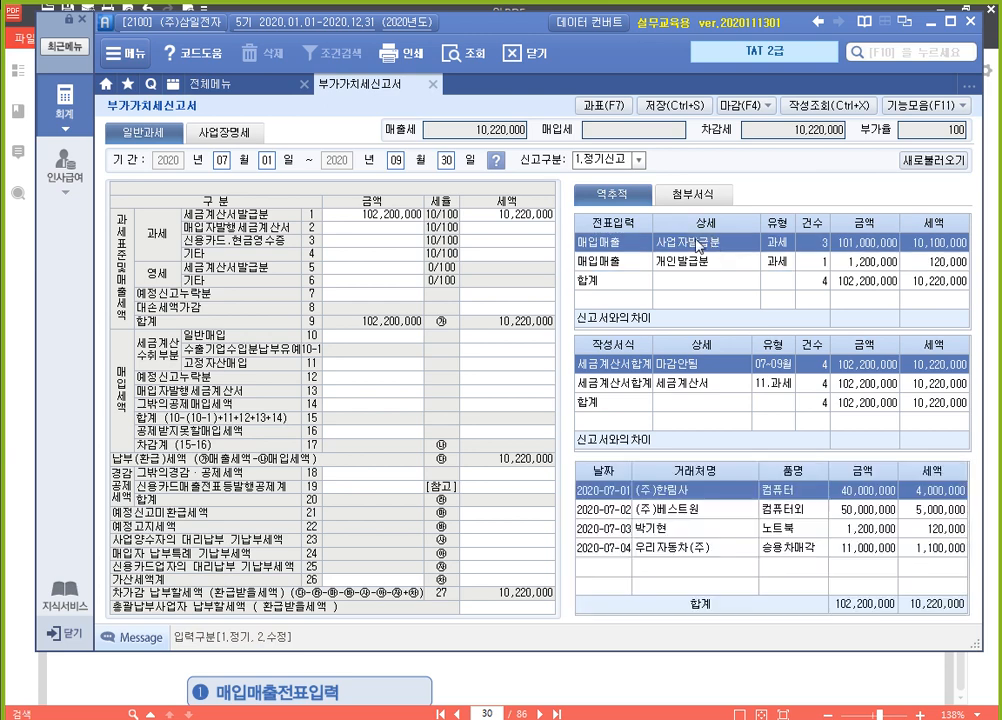
{"action": "left_click", "coordinate": [675, 512]}
{"action": "left_click", "coordinate": [680, 529]}
{"action": "left_click", "coordinate": [686, 548]}
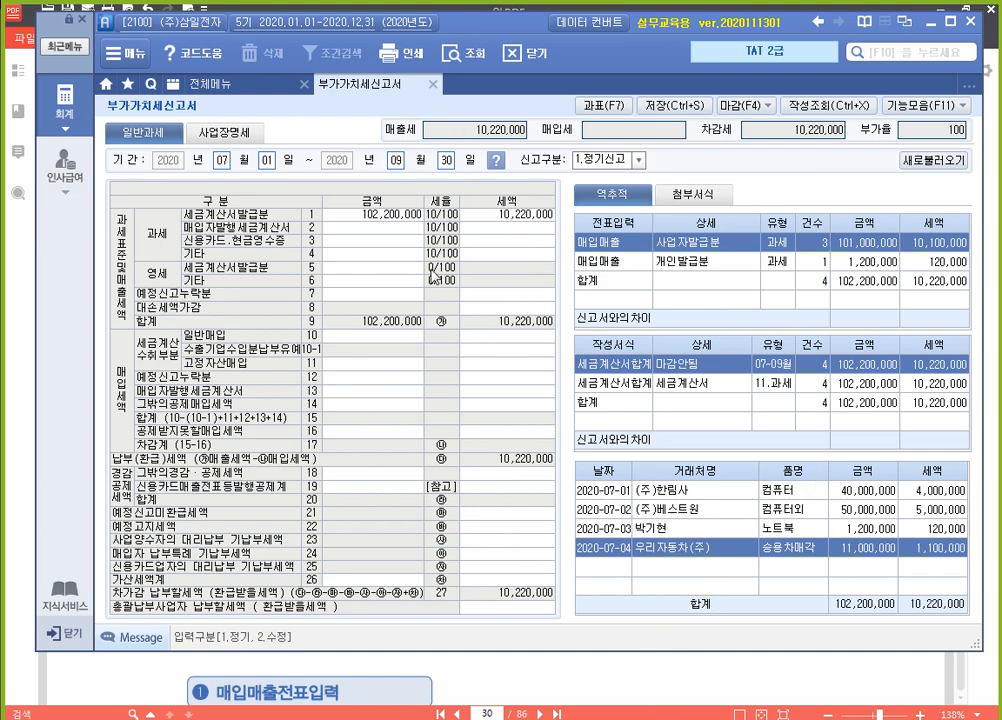
Switch to the textbook PDF and read the 영세율매출 exercise and the July 11 전자 영세율세금계산서 on page 34
{"action": "left_click", "coordinate": [616, 682]}
{"action": "scroll", "coordinate": [543, 420], "scroll_direction": "down", "scroll_amount": 5}
{"action": "scroll", "coordinate": [543, 427], "scroll_direction": "down", "scroll_amount": 20}
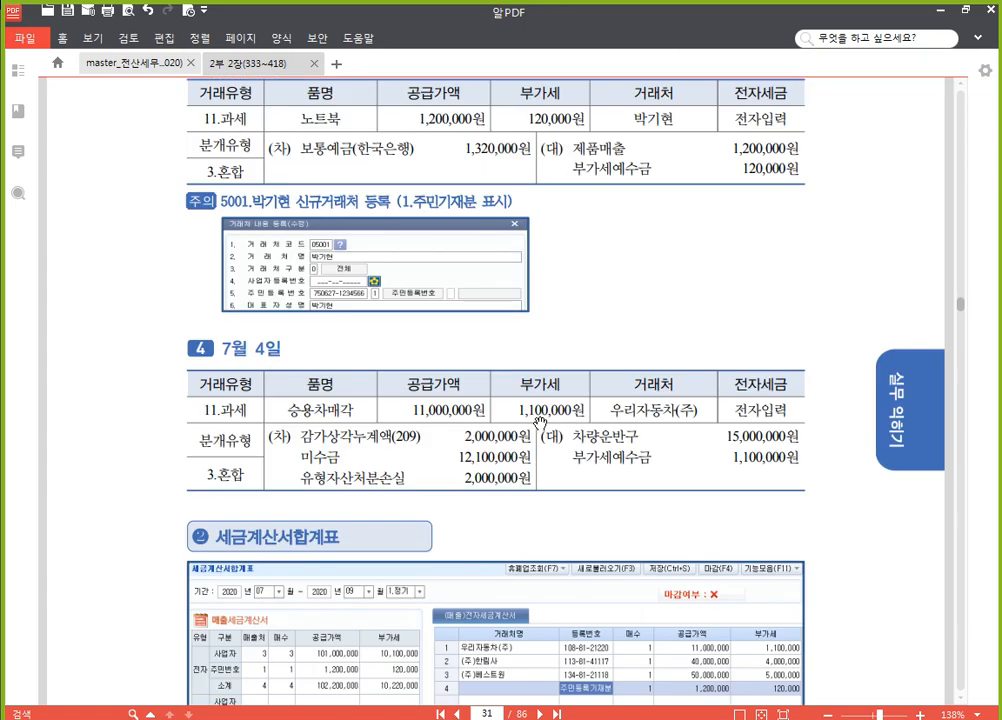
{"action": "scroll", "coordinate": [541, 432], "scroll_direction": "down", "scroll_amount": 8}
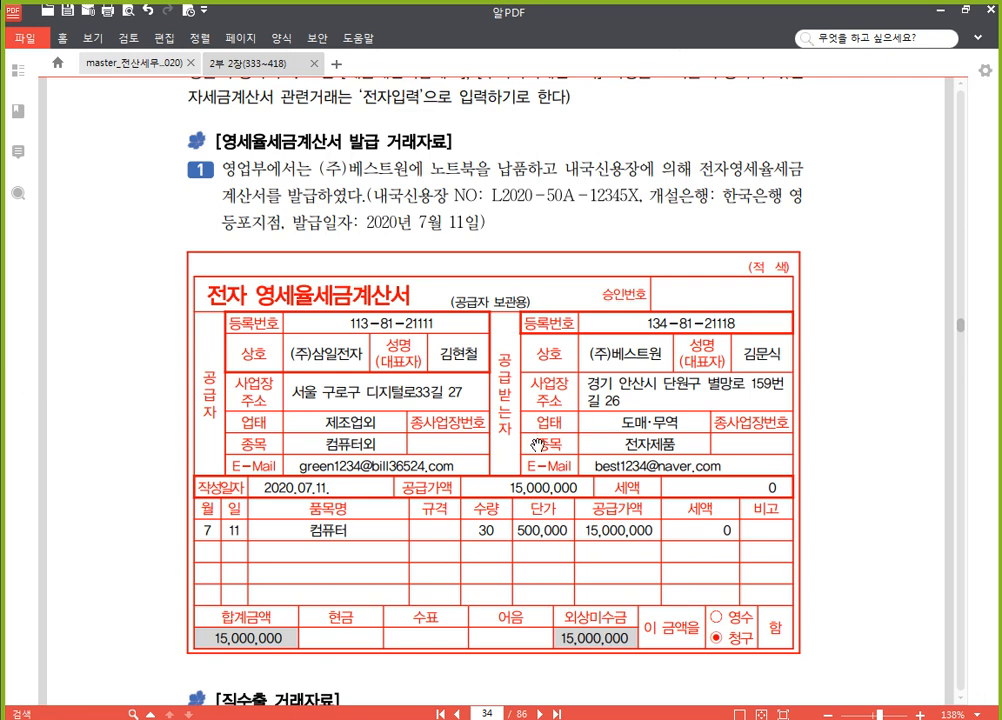
{"action": "scroll", "coordinate": [409, 219], "scroll_direction": "up", "scroll_amount": 2}
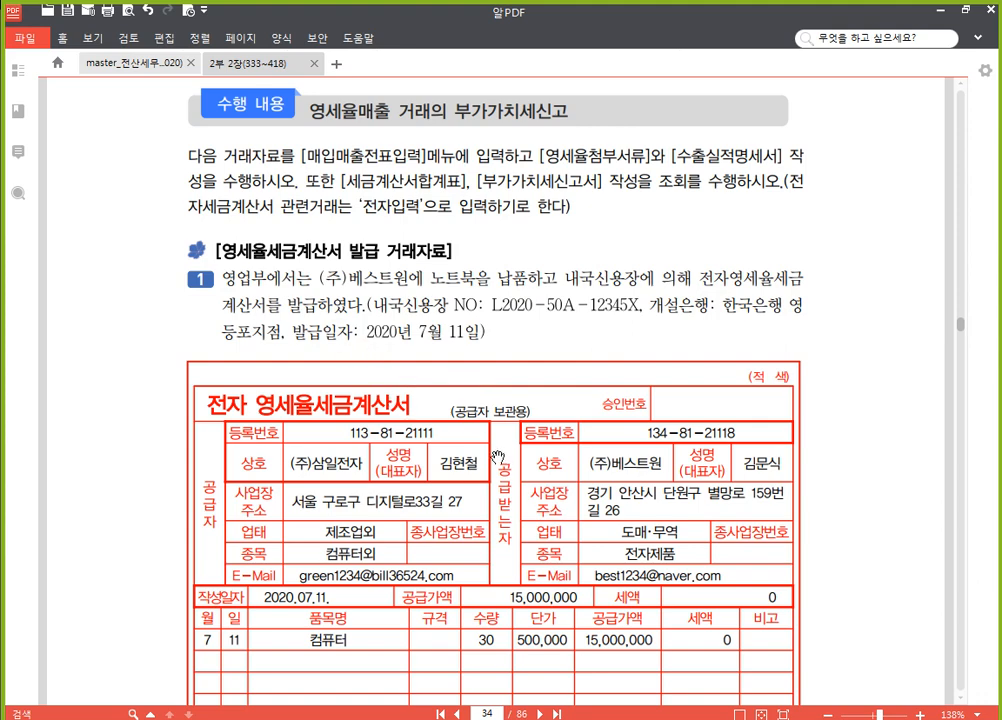
{"action": "scroll", "coordinate": [459, 412], "scroll_direction": "down", "scroll_amount": 2}
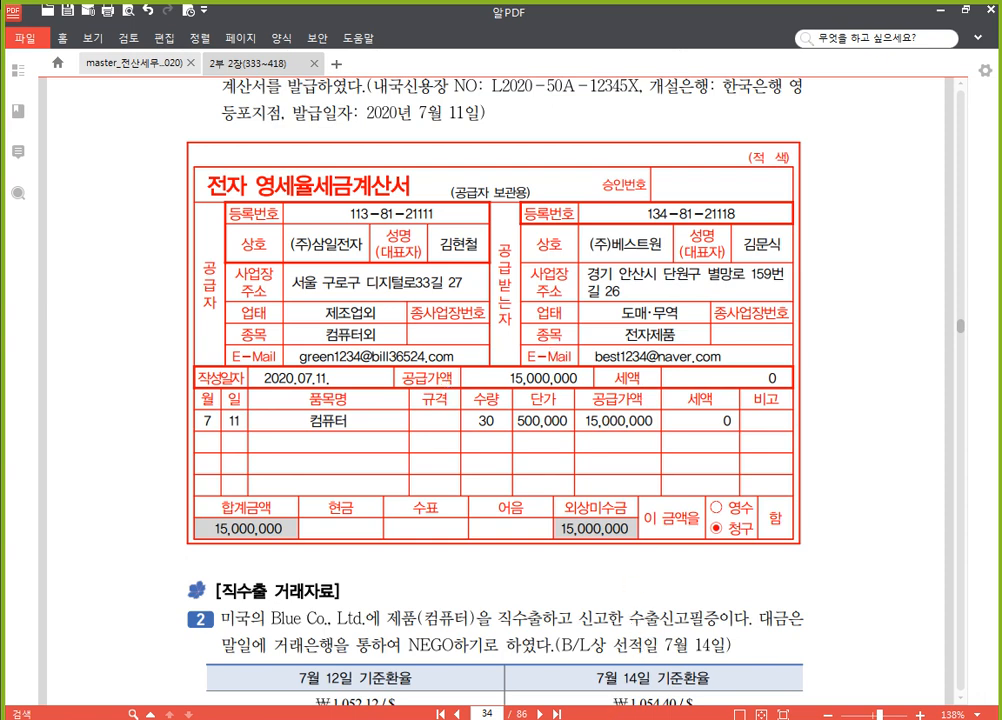
Switch back to SmartA, close the 부가가치세신고서 and open 매입매출전표입력
{"action": "key", "text": "alt+Tab"}
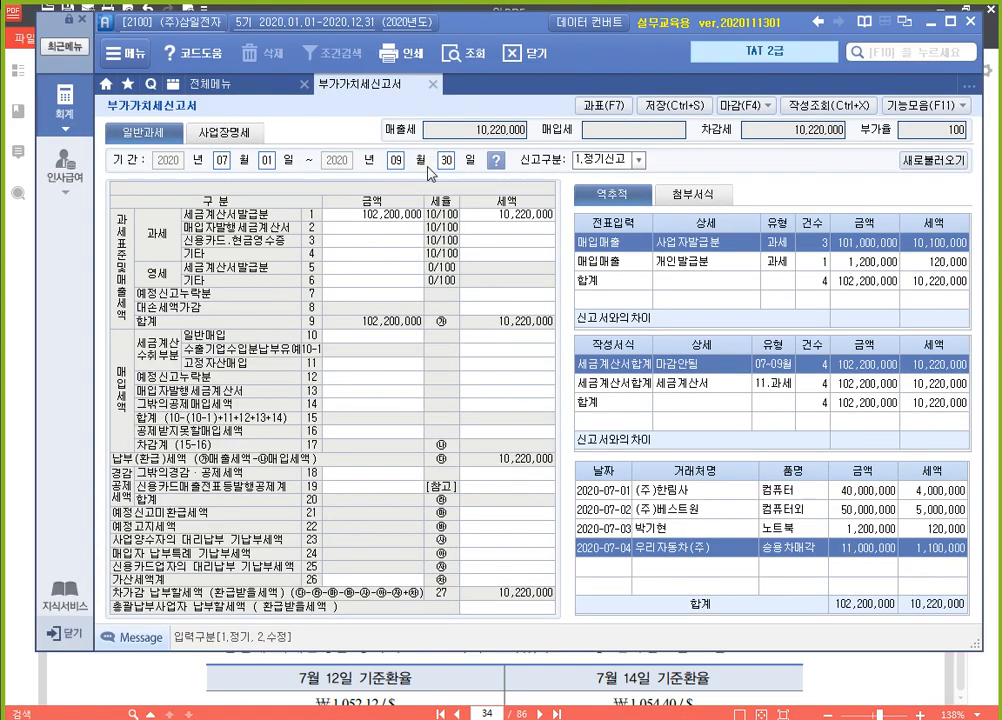
{"action": "left_click", "coordinate": [433, 85]}
{"action": "left_click", "coordinate": [535, 410]}
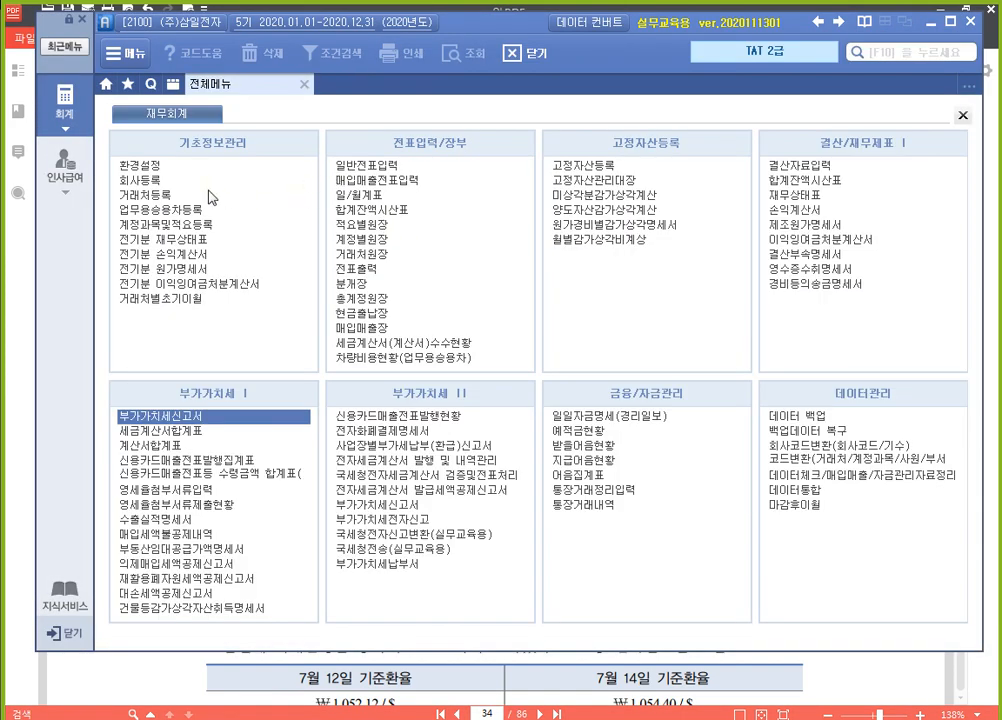
{"action": "left_click", "coordinate": [376, 180]}
Start a sales voucher dated 7월 11일 with 유형 12.영세
{"action": "type", "text": "7"}
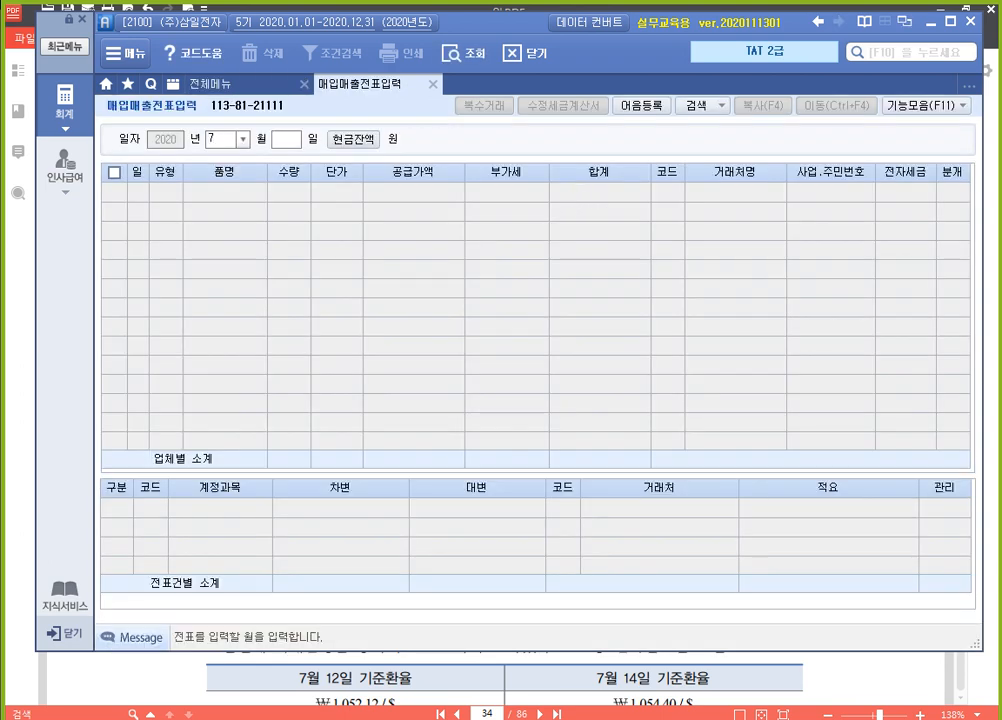
{"action": "key", "text": "Return"}
{"action": "type", "text": "11"}
{"action": "key", "text": "Return"}
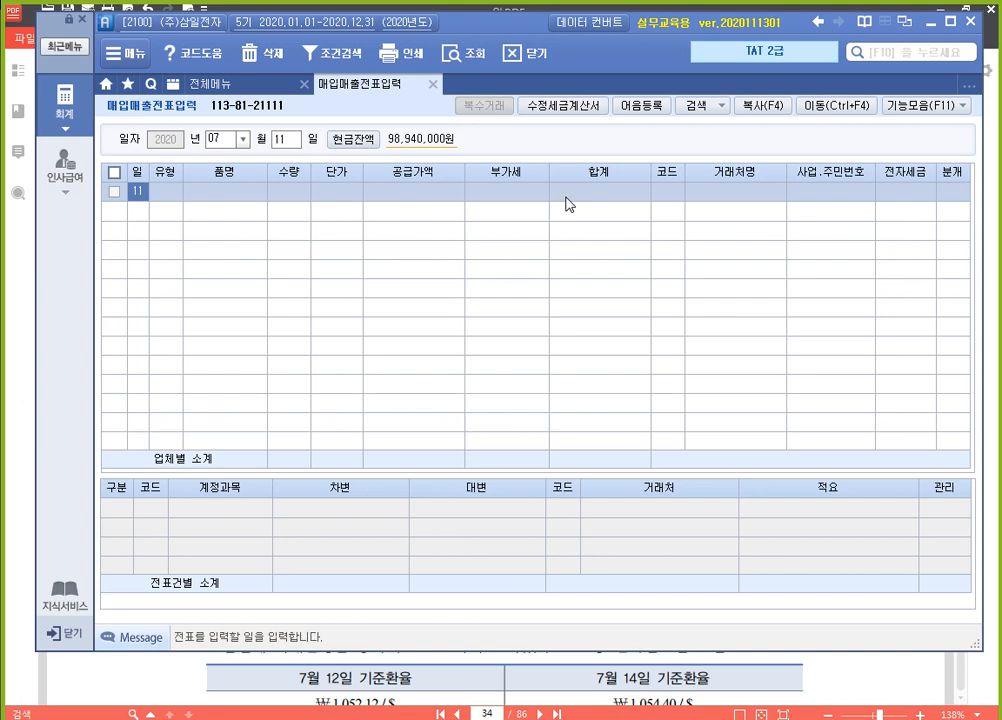
{"action": "key", "text": "Return"}
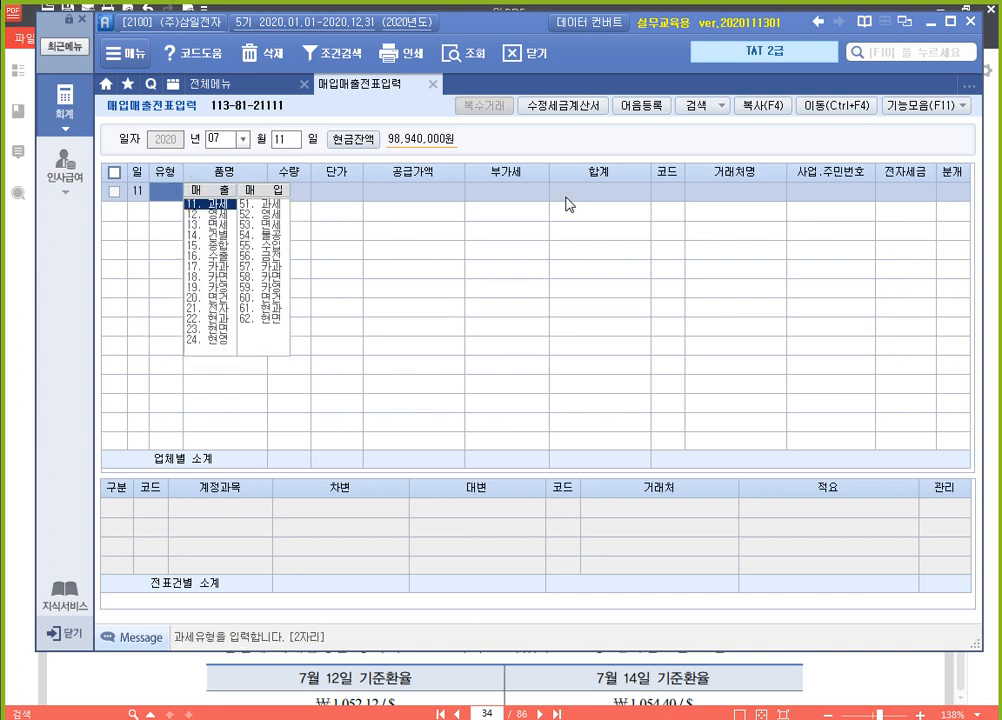
{"action": "type", "text": "12"}
{"action": "key", "text": "Return"}
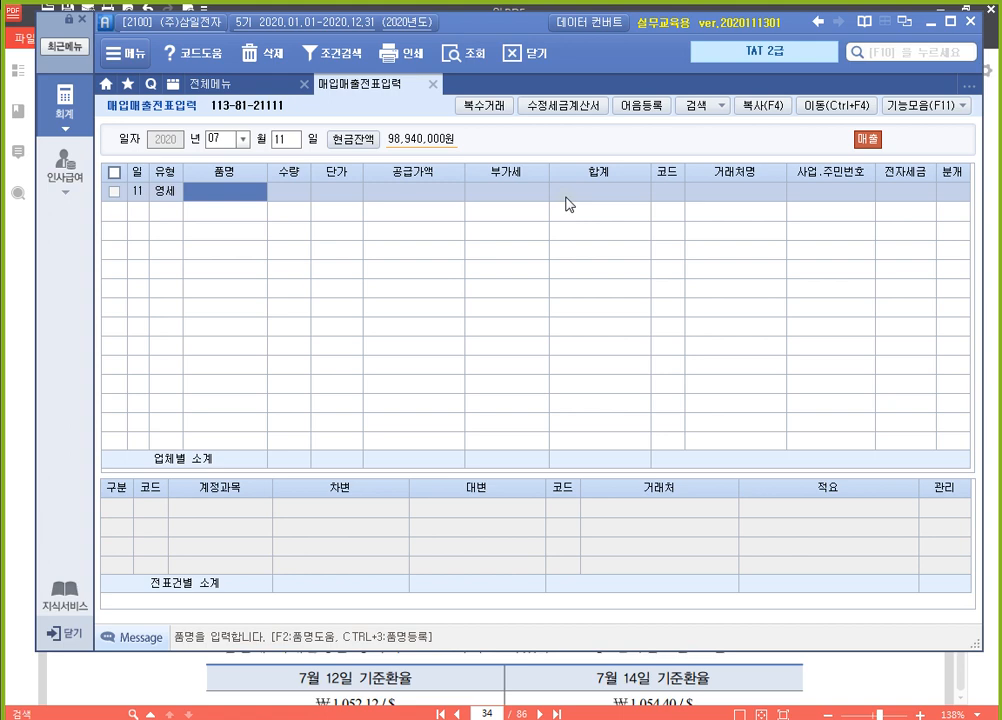
{"action": "type", "text": "노트북"}
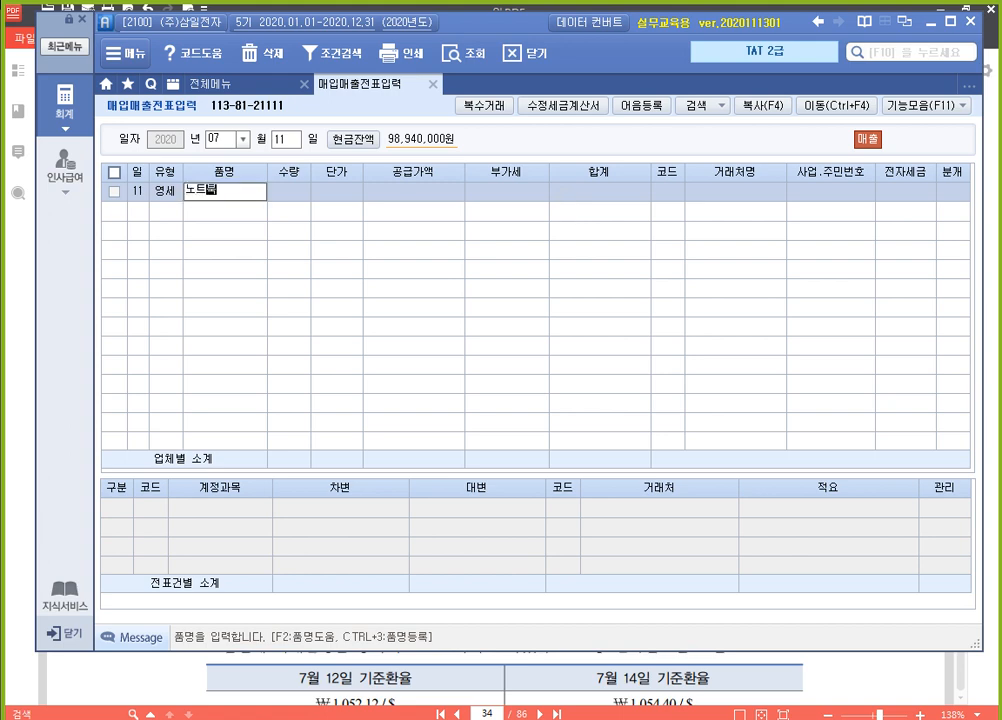
{"action": "key", "text": "Return"}
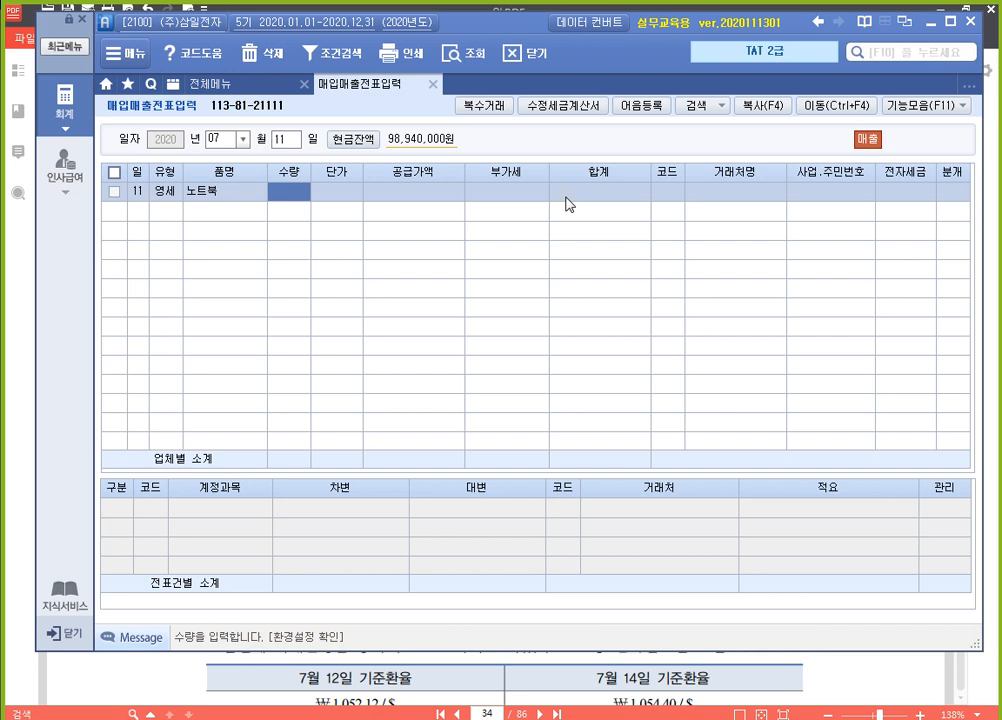
{"action": "key", "text": "shift+Tab"}
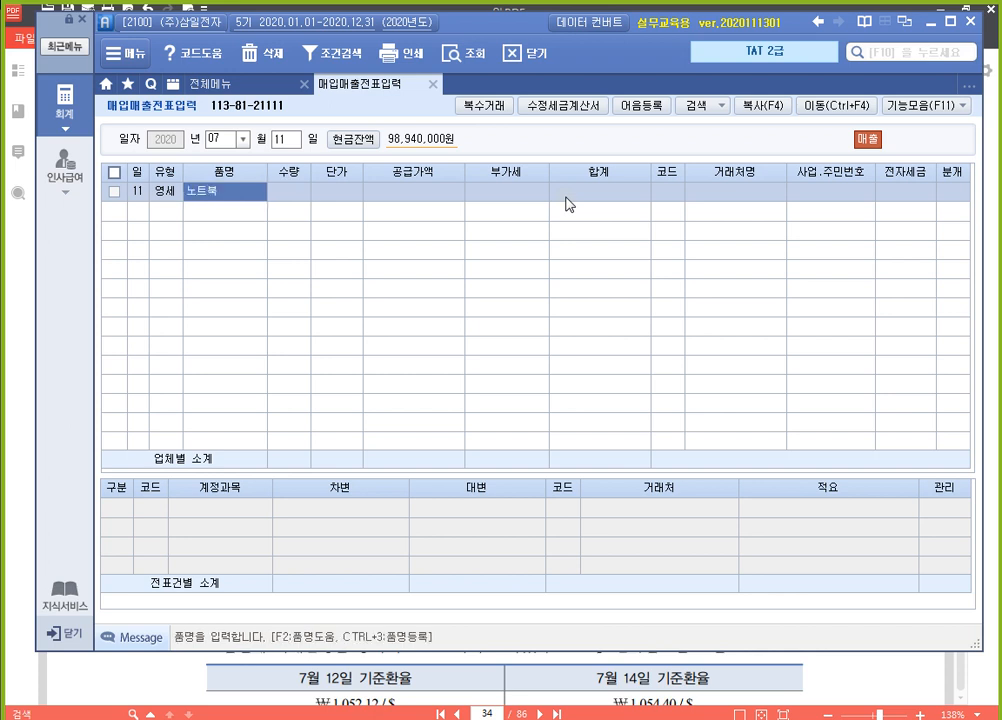
Set the July 11 voucher's 품명 to 컴퓨터 with 수량 30 and 단가 500,000
{"action": "type", "text": "컴퓨터"}
{"action": "key", "text": "Return"}
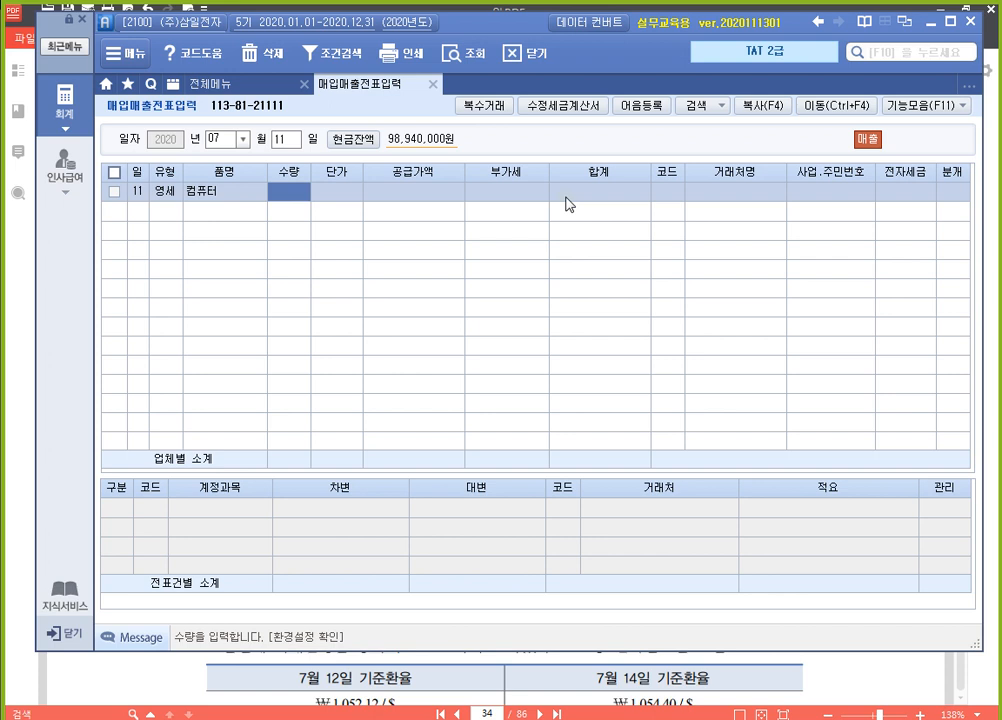
{"action": "type", "text": "30"}
{"action": "key", "text": "Return"}
{"action": "type", "text": "5000000"}
{"action": "key", "text": "Return"}
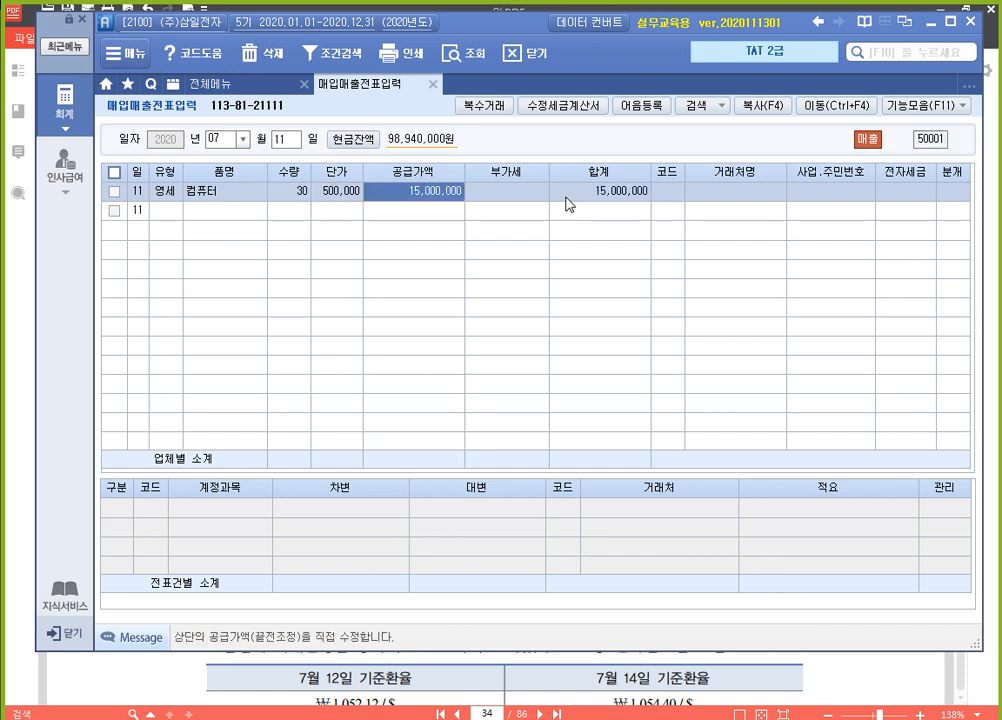
{"action": "key", "text": "Return"}
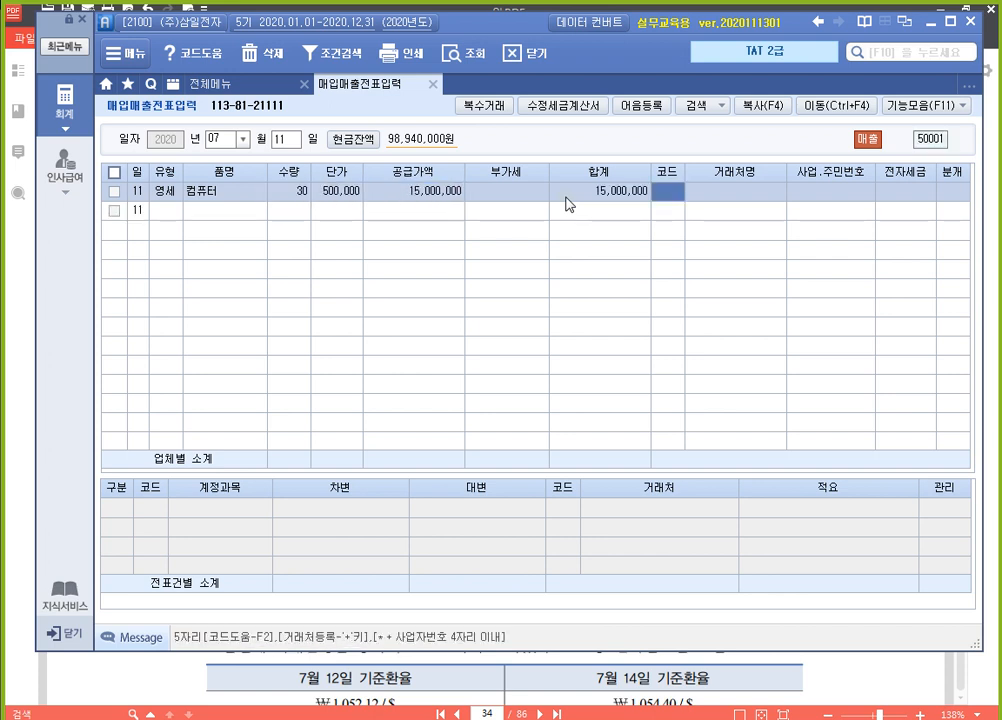
Assign (주)베스트원 as the July 11 voucher's 거래처, mark it 전자입력 and complete it with 외상 분개
{"action": "type", "text": "베스"}
{"action": "key", "text": "Return"}
{"action": "key", "text": "Return"}
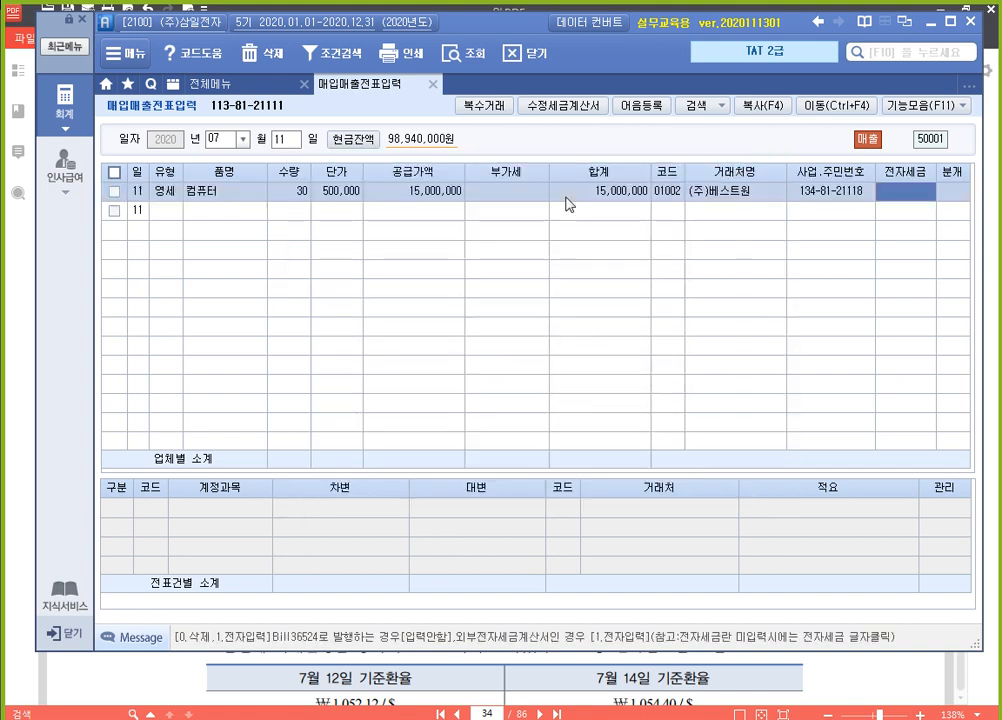
{"action": "type", "text": "100"}
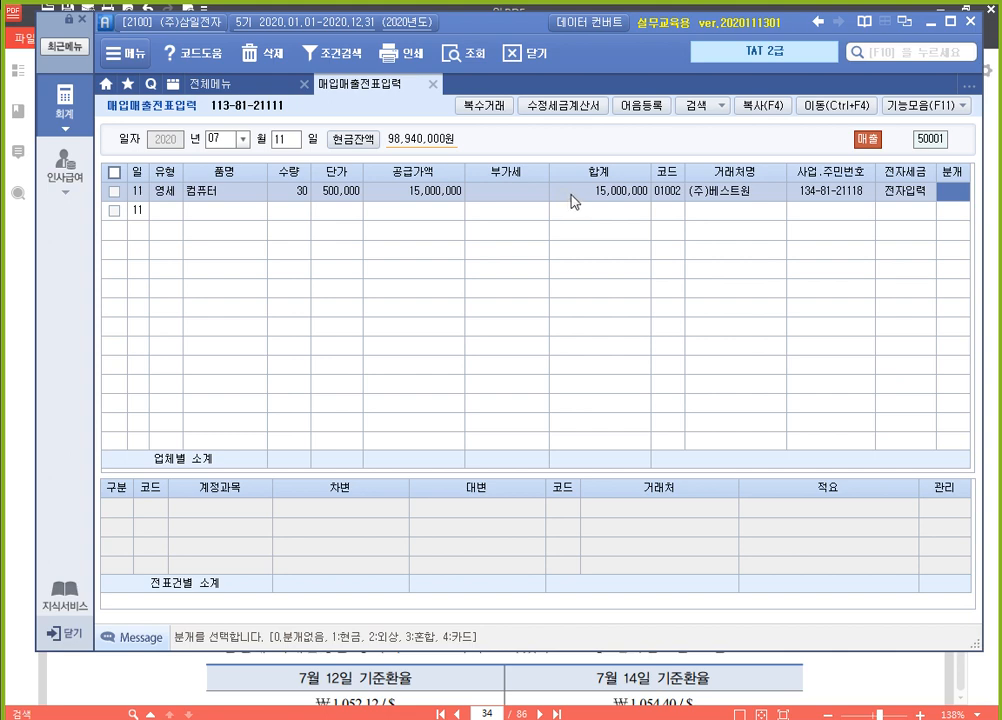
{"action": "type", "text": "2"}
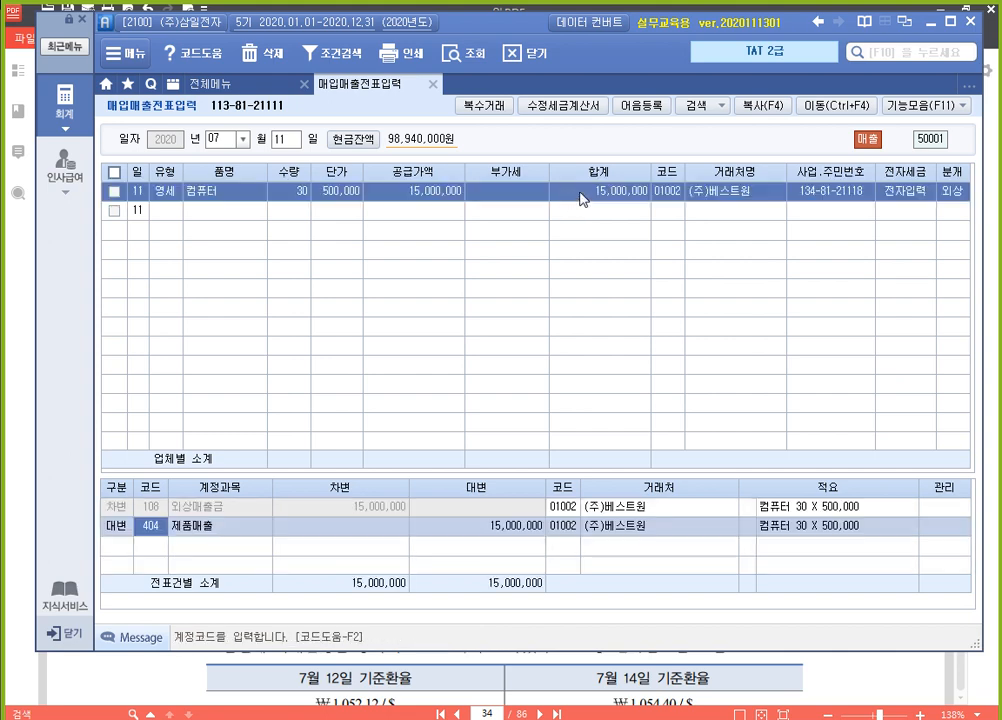
{"action": "key", "text": "Return"}
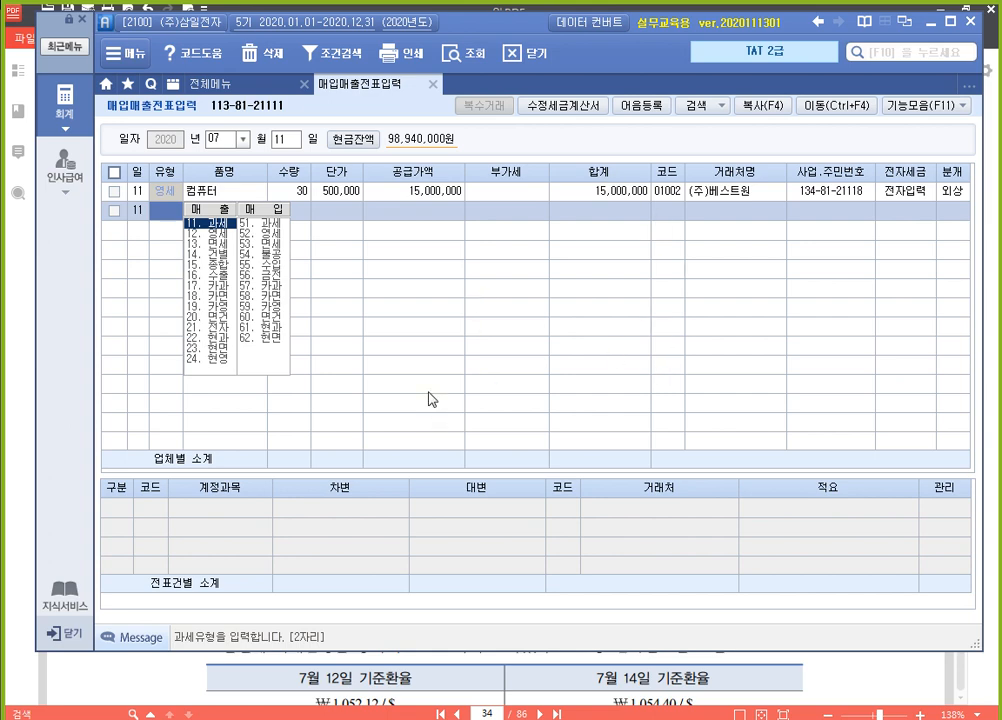
{"action": "left_click", "coordinate": [430, 193]}
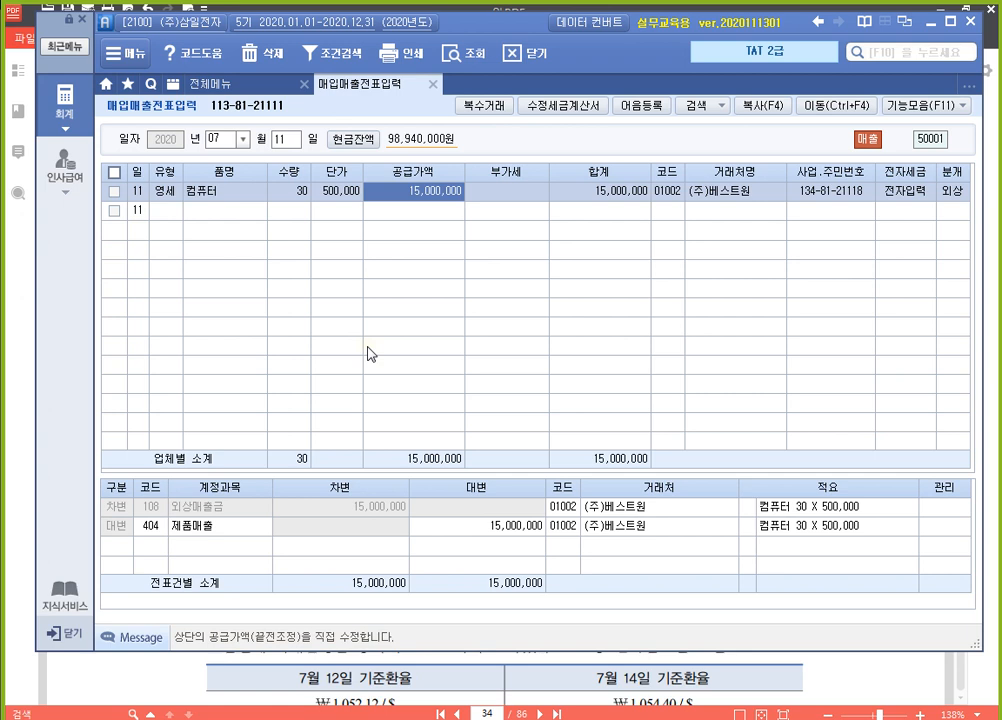
Open 영세율첨부서류입력 for 2020년 07월
{"action": "left_click", "coordinate": [259, 91]}
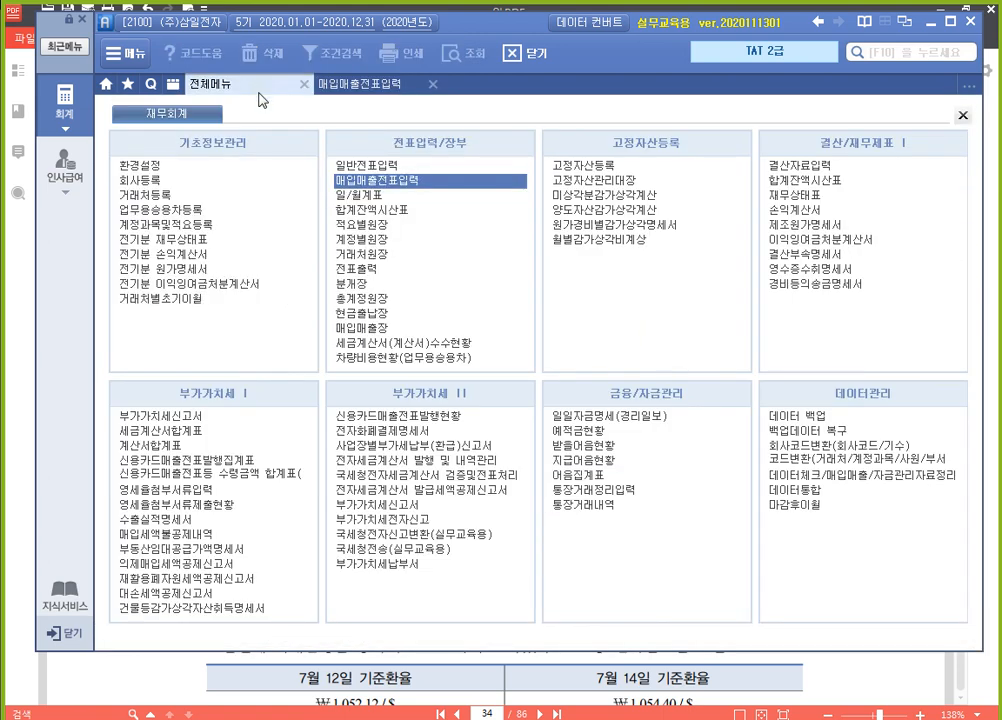
{"action": "left_click", "coordinate": [225, 498]}
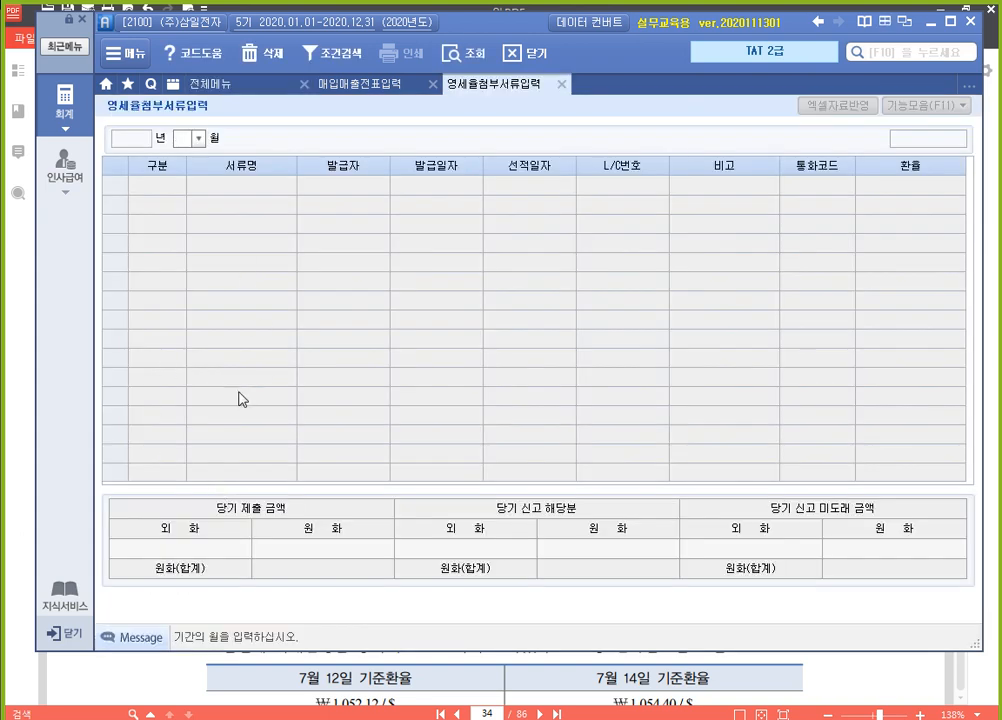
{"action": "left_click", "coordinate": [250, 84]}
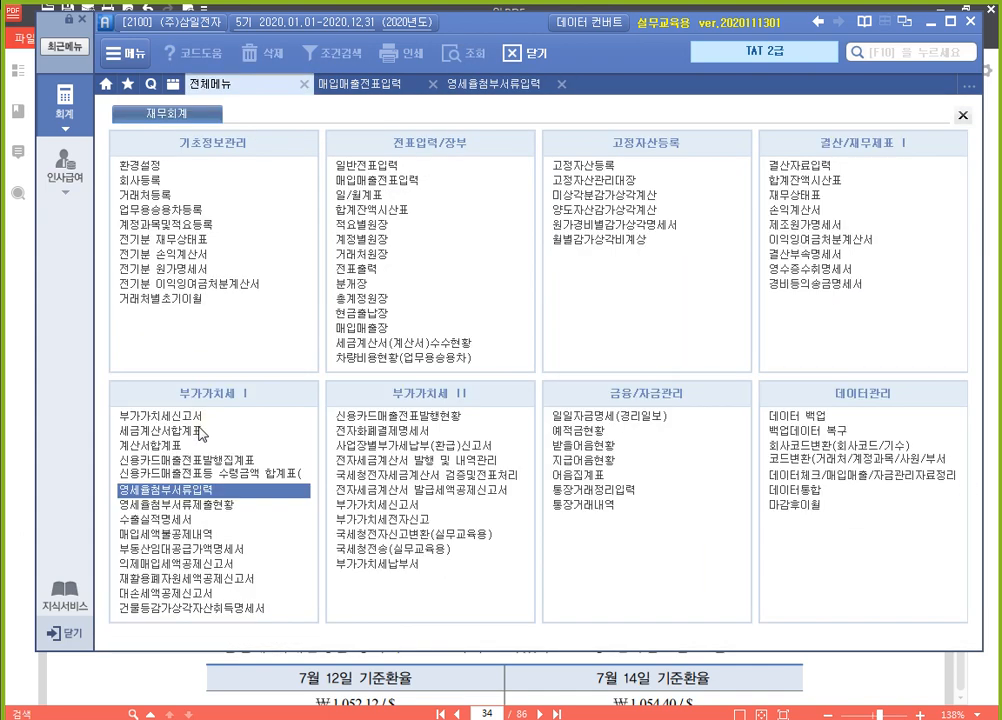
{"action": "left_click", "coordinate": [245, 490]}
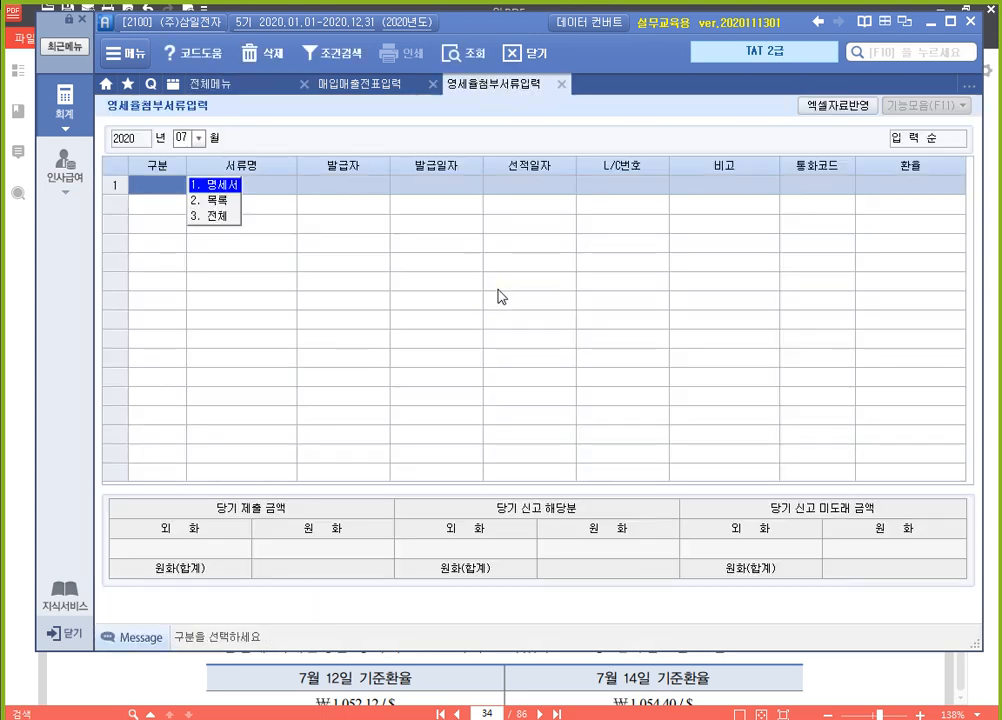
Add a 명세서 row with 서류명 내국신용장 and 발급자 한국은행
{"action": "key", "text": "Return"}
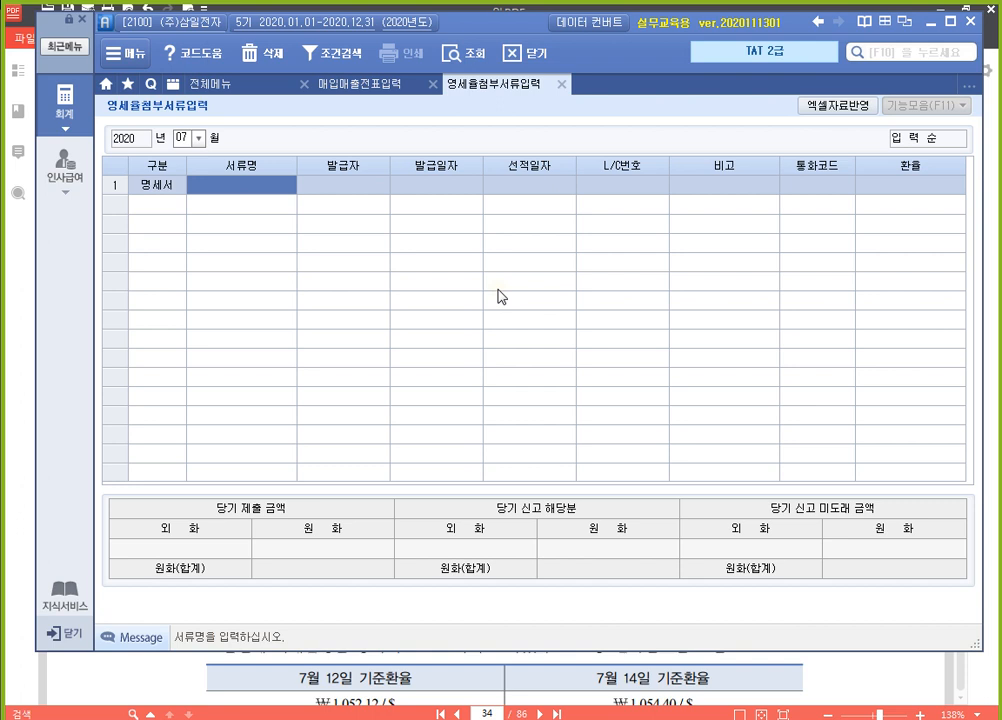
{"action": "type", "text": "내국신용장"}
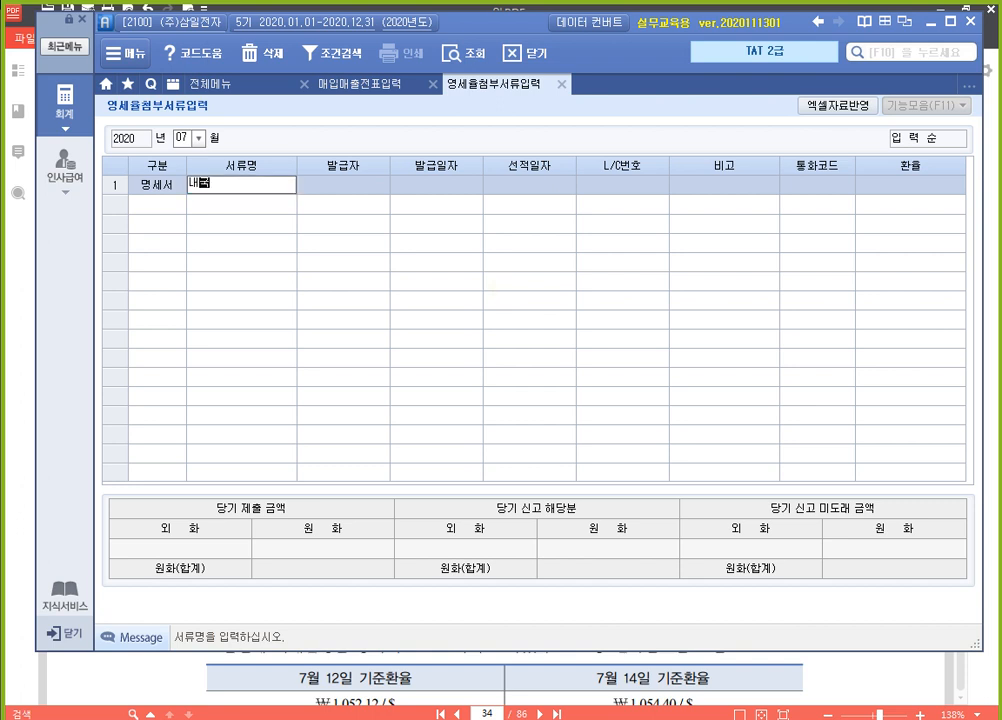
{"action": "key", "text": "Return"}
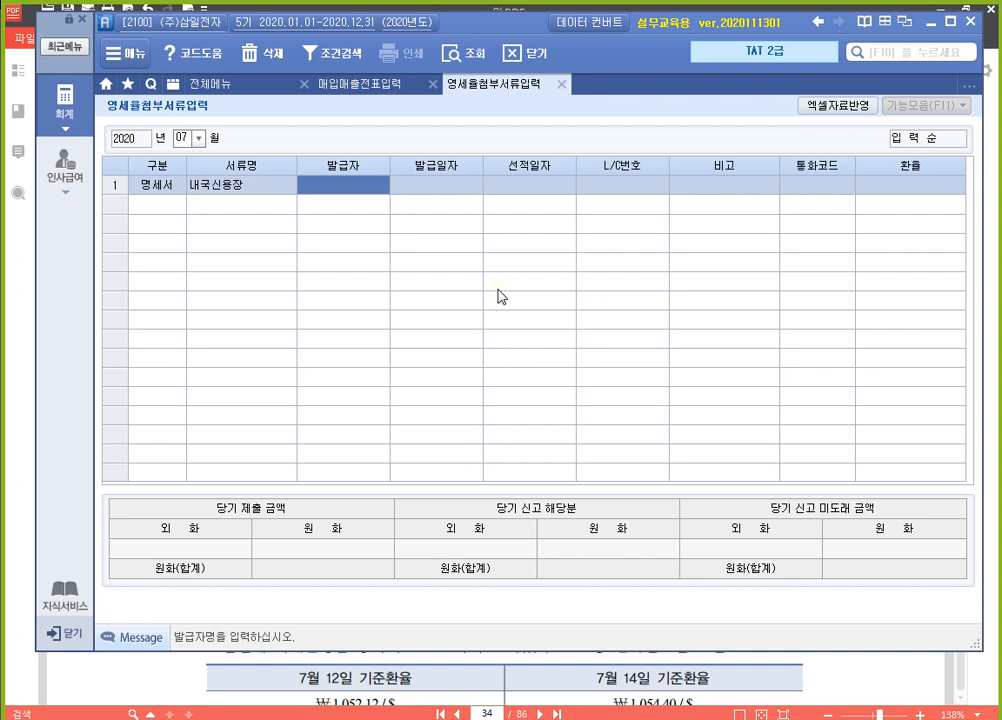
{"action": "key", "text": "F2"}
{"action": "key", "text": "Return"}
{"action": "type", "text": "한국"}
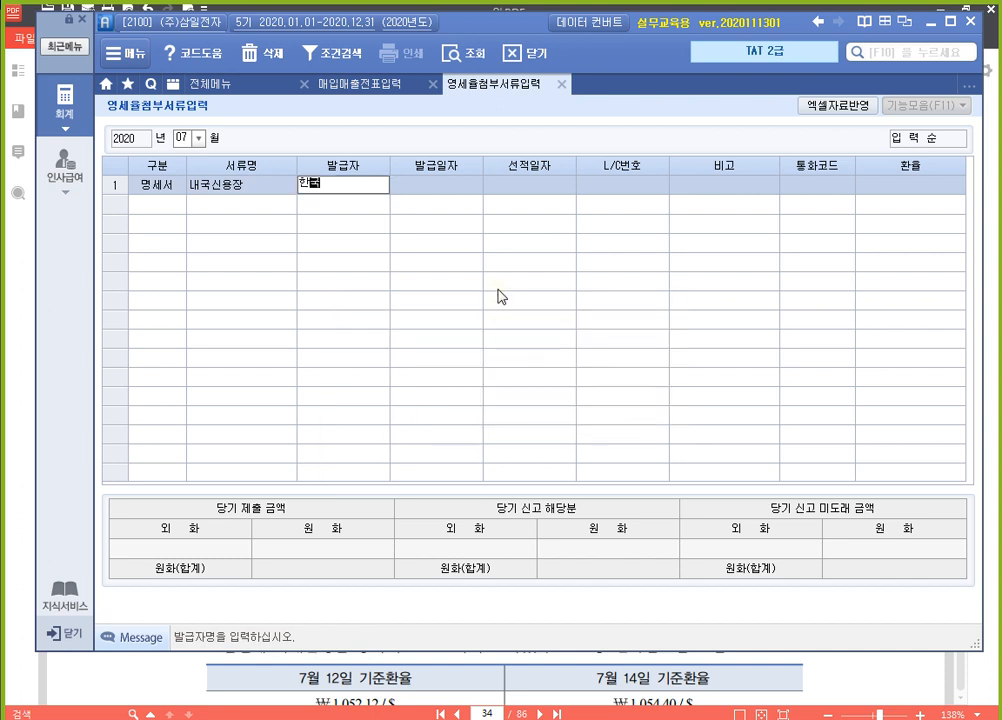
{"action": "type", "text": "은행"}
{"action": "key", "text": "Return"}
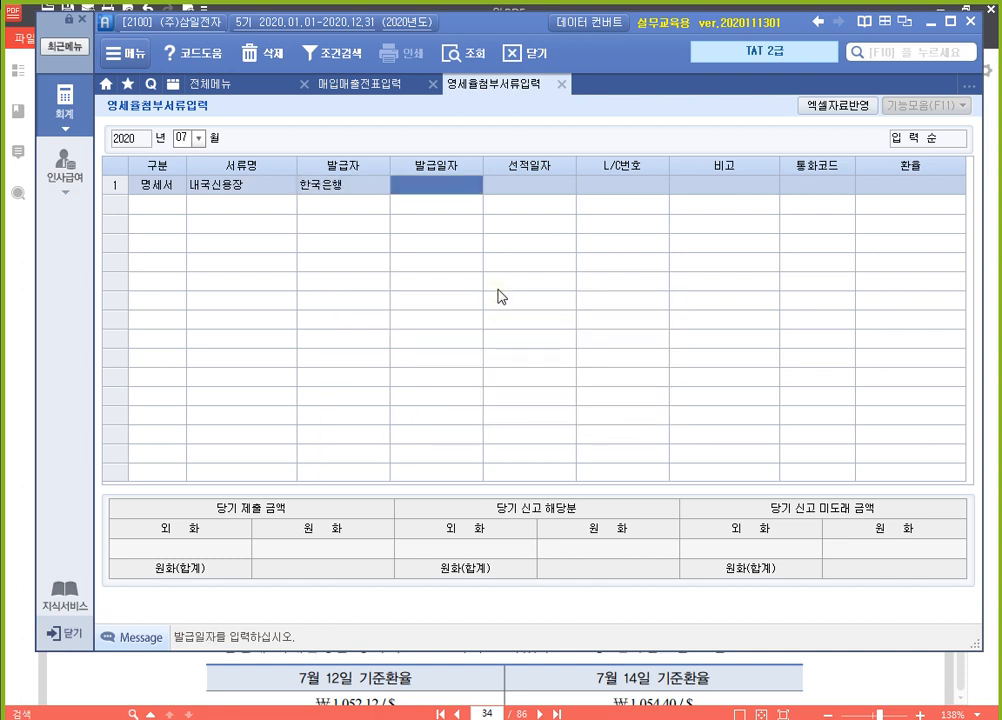
Set both the 발급일자 and the 선적일자 of the 내국신용장 row to 2020-07-11
{"action": "type", "text": "2020-"}
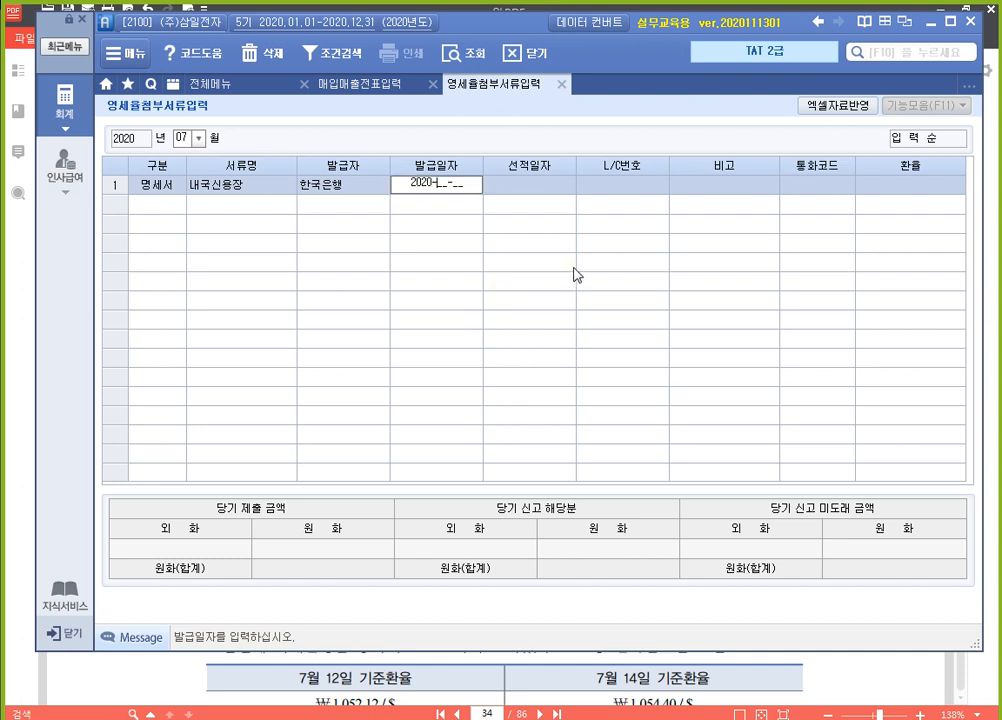
{"action": "type", "text": "07-11"}
{"action": "key", "text": "Return"}
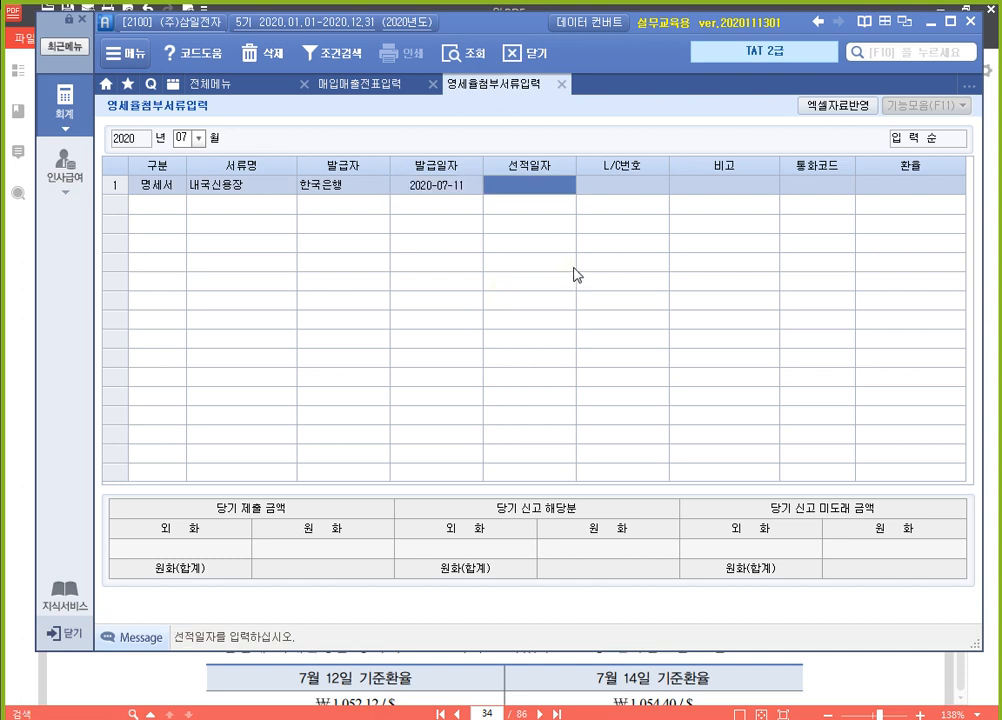
{"action": "type", "text": "2020-07-1"}
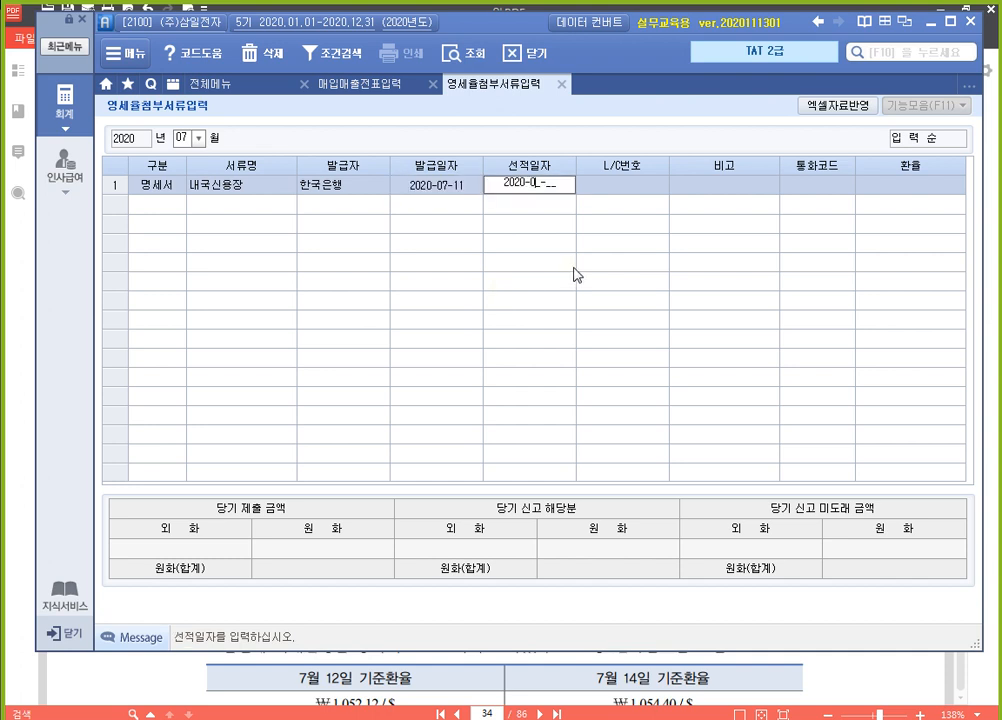
{"action": "type", "text": "1"}
{"action": "key", "text": "Return"}
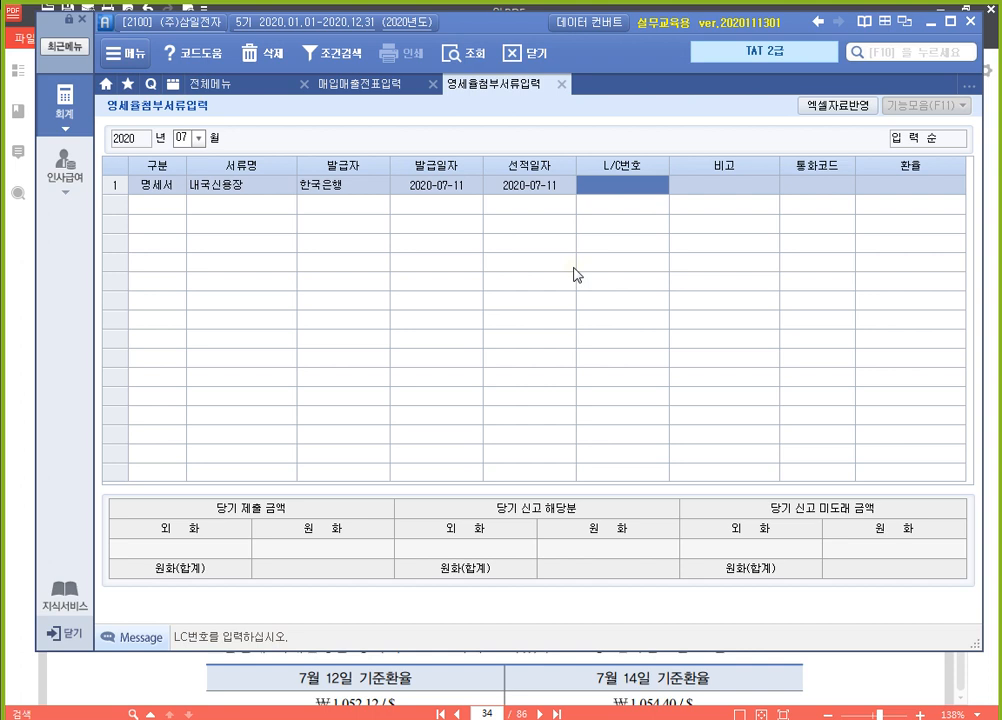
Enter L/C번호 L2020-50A-12345X for the 내국신용장 row and leave its 비고 blank
{"action": "type", "text": "L"}
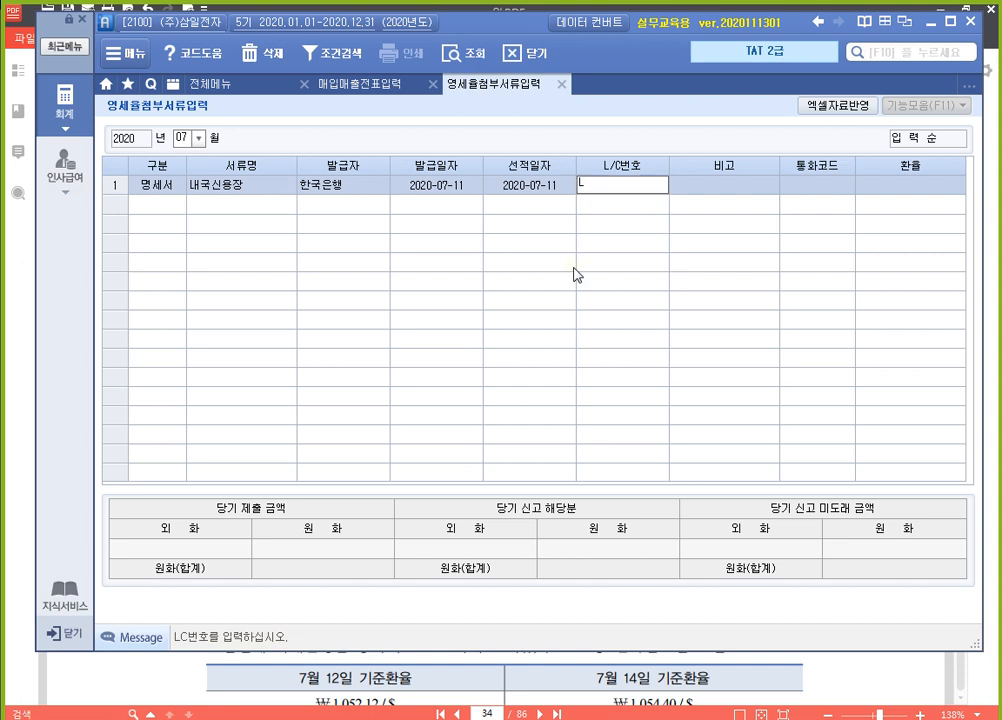
{"action": "type", "text": "2020-50A-12345X"}
{"action": "key", "text": "Return"}
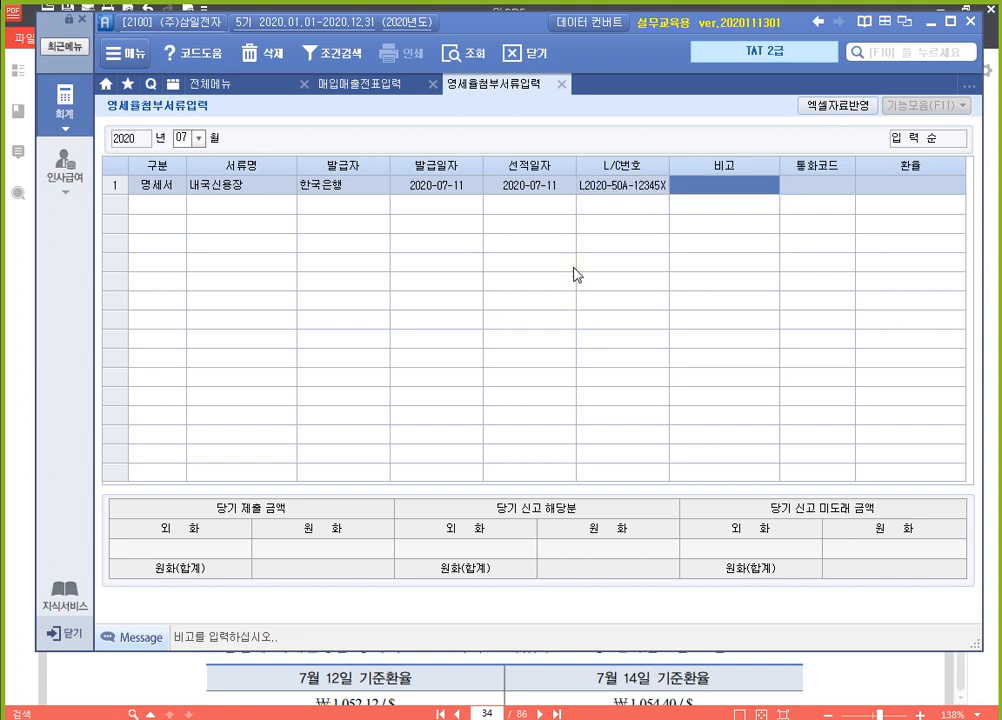
{"action": "key", "text": "Return"}
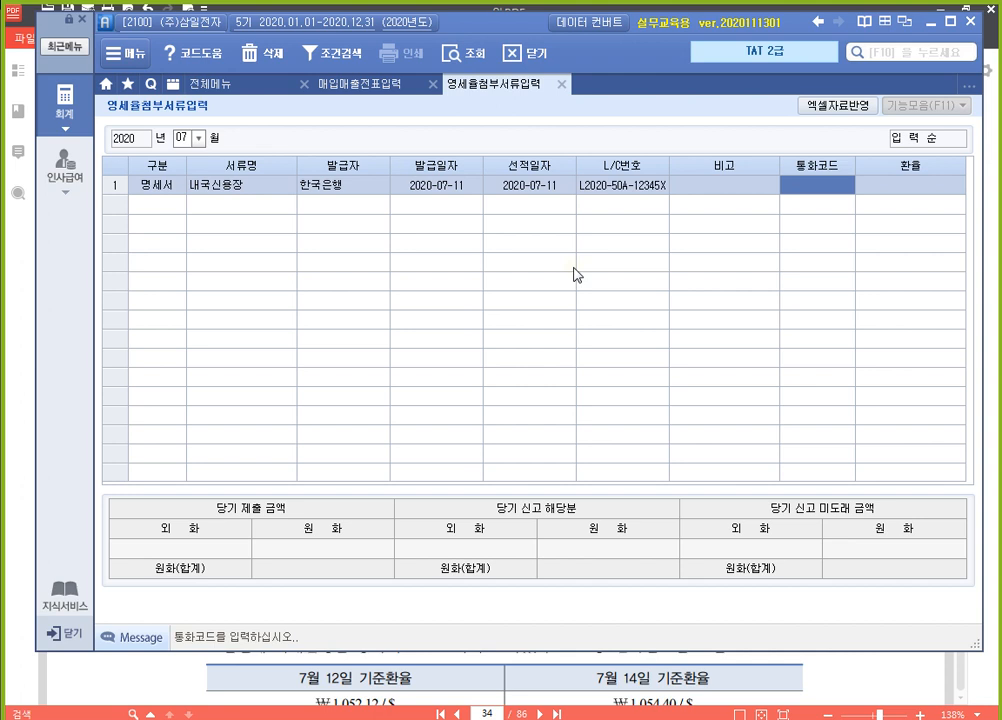
Look up 한국 to set 통화코드 KRW, with 환율 1 and a 당기 제출 금액 외화 of 15,000,000
{"action": "key", "text": "F2"}
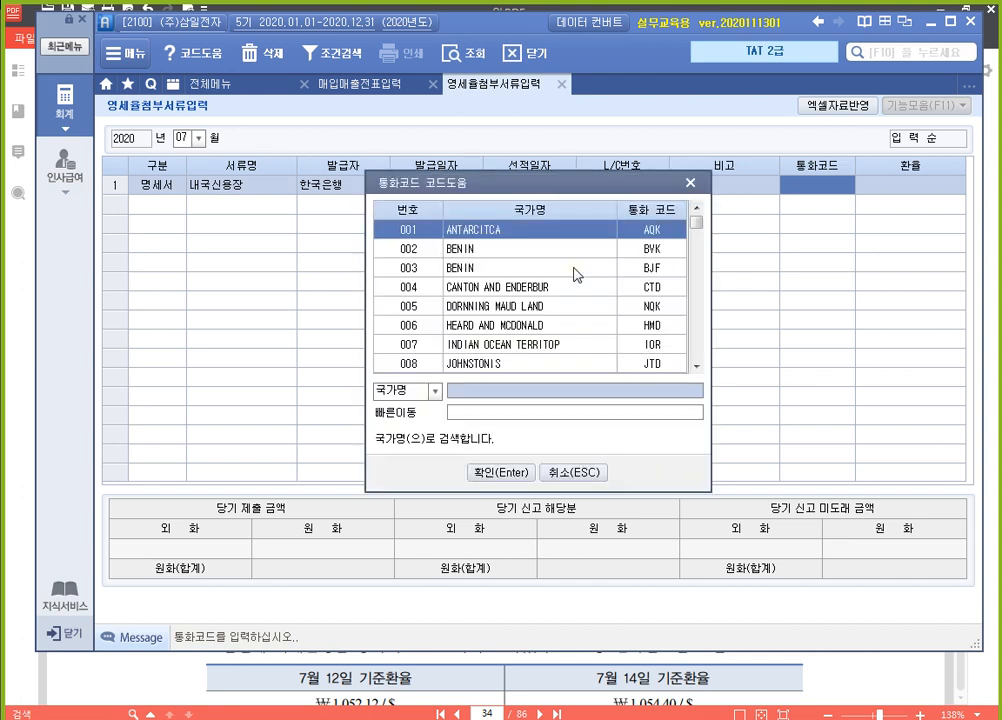
{"action": "type", "text": "한국"}
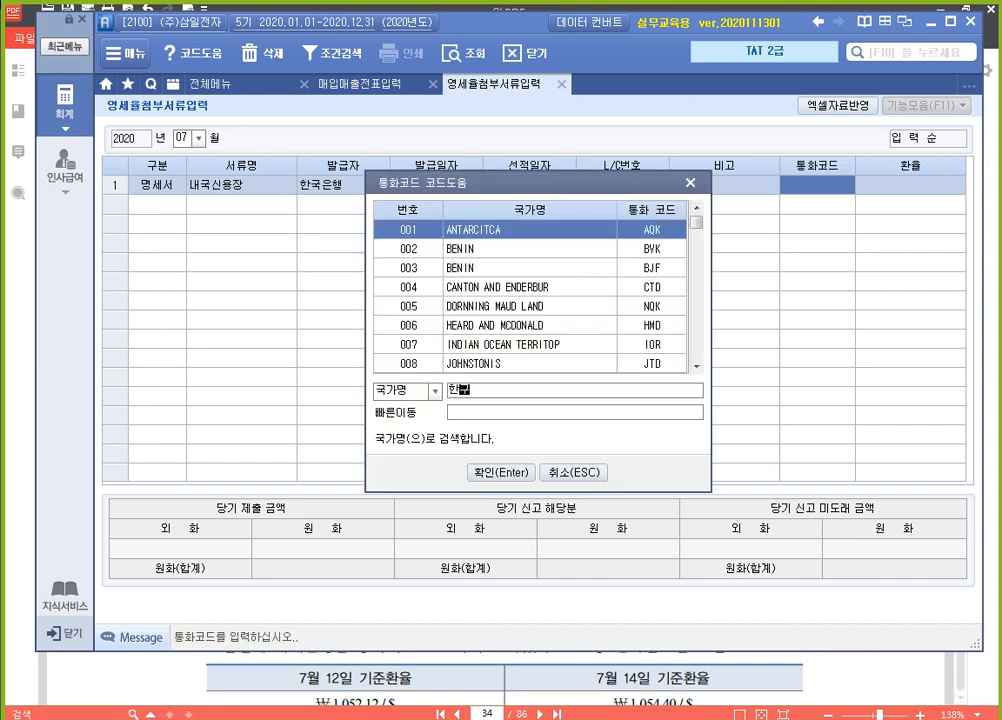
{"action": "key", "text": "Return"}
{"action": "key", "text": "Return"}
{"action": "type", "text": "1"}
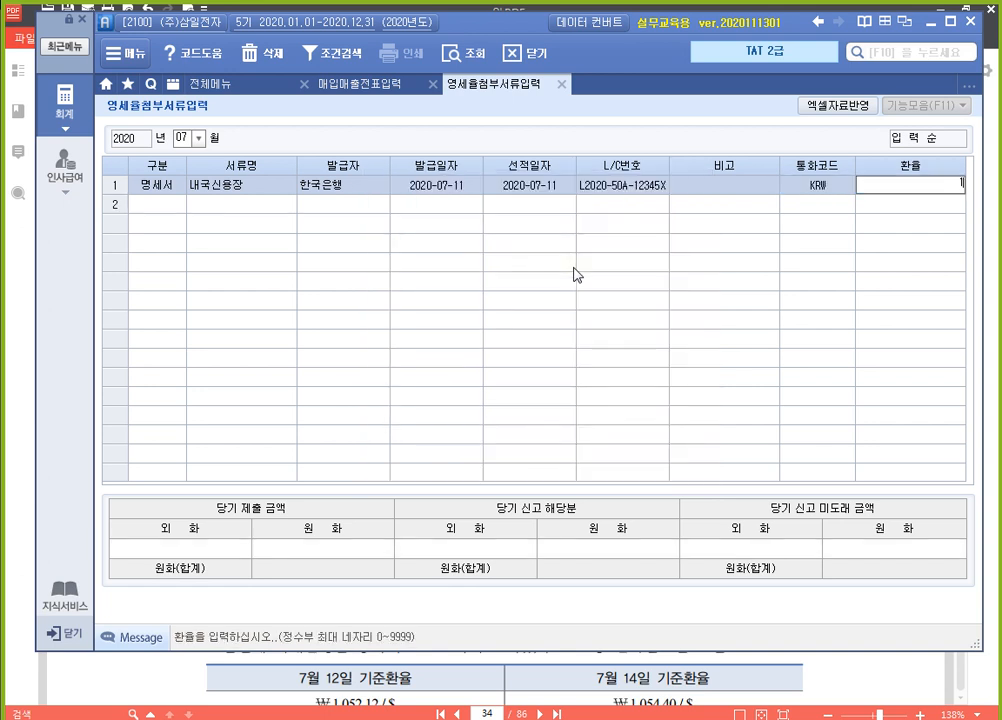
{"action": "key", "text": "Return"}
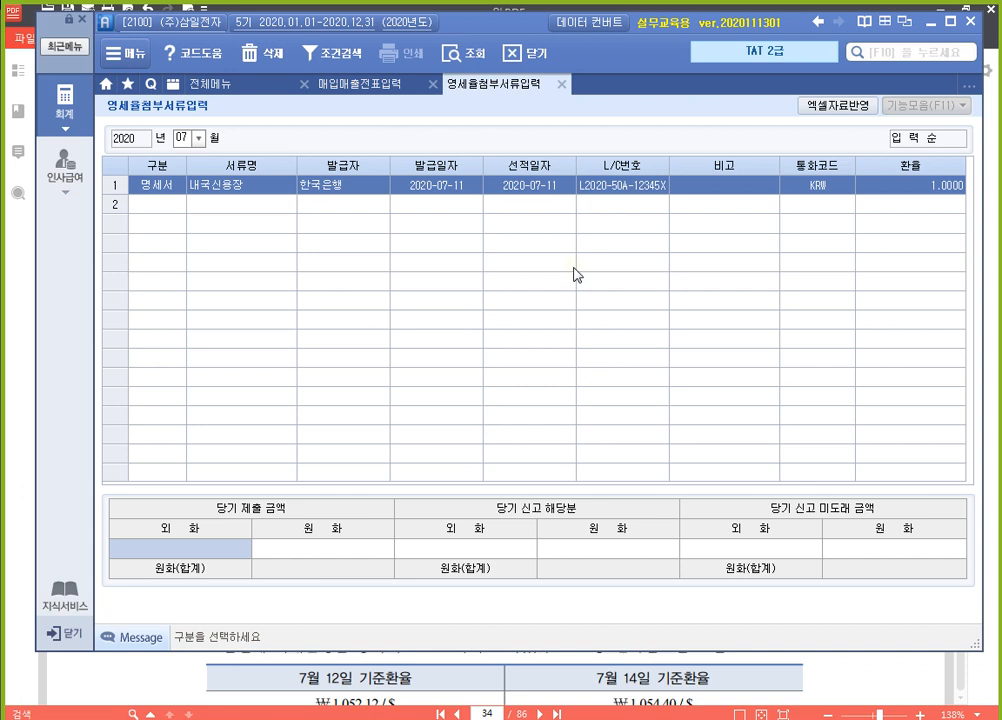
{"action": "type", "text": "15000000"}
{"action": "key", "text": "Return"}
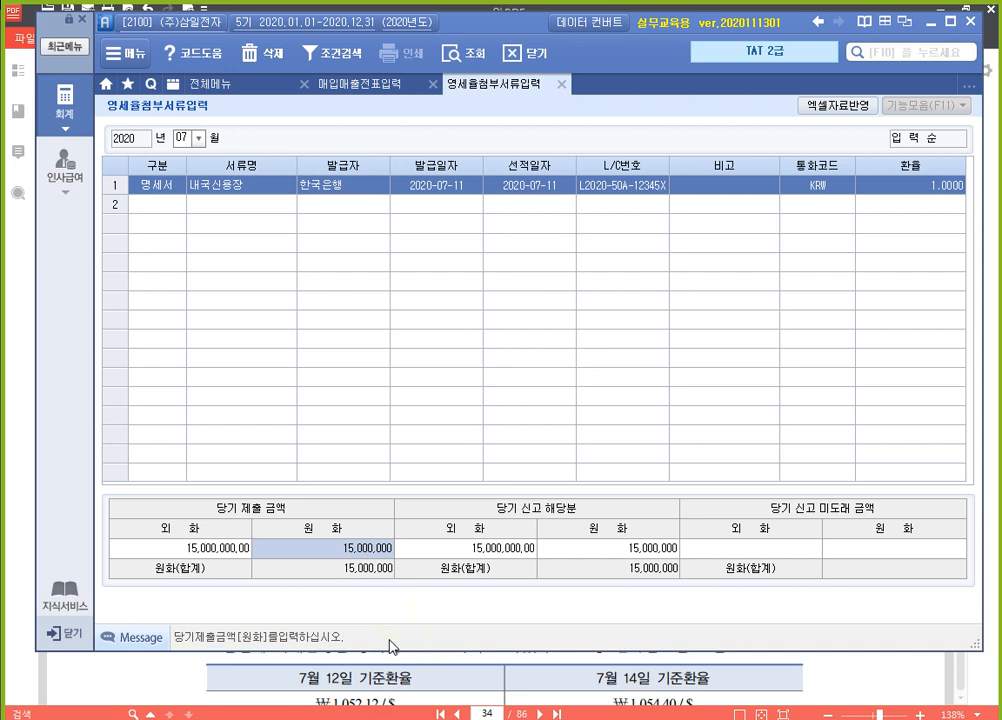
Check the 내국신용장 row's 당기 신고 해당분 and 당기 신고 미도래 금액 against its 선적일자
{"action": "left_click", "coordinate": [515, 548]}
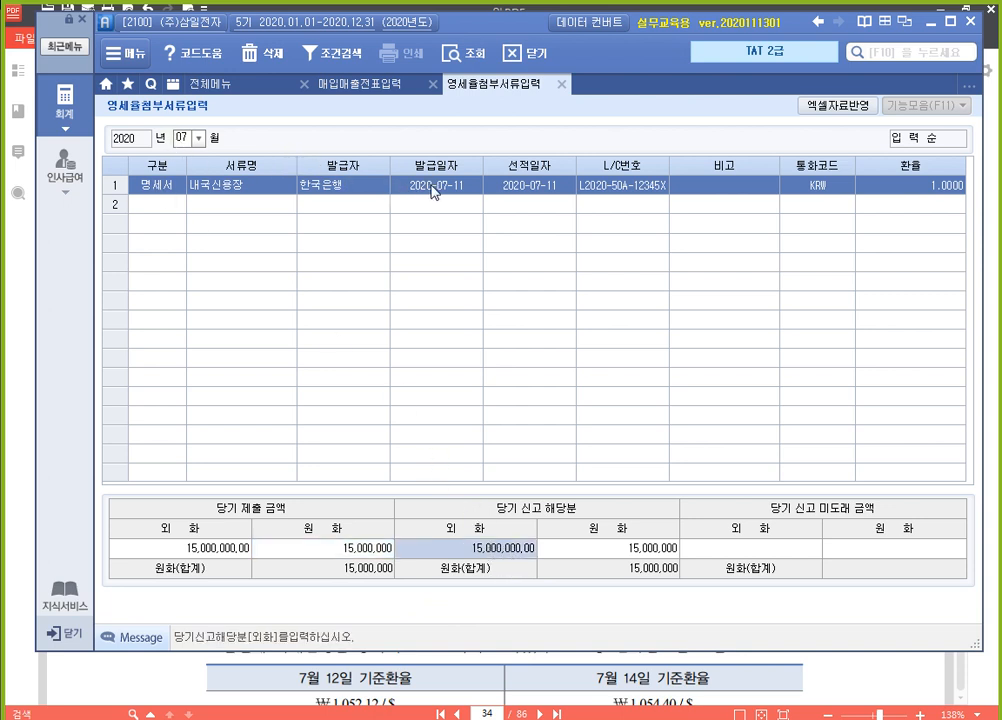
{"action": "left_click", "coordinate": [528, 188]}
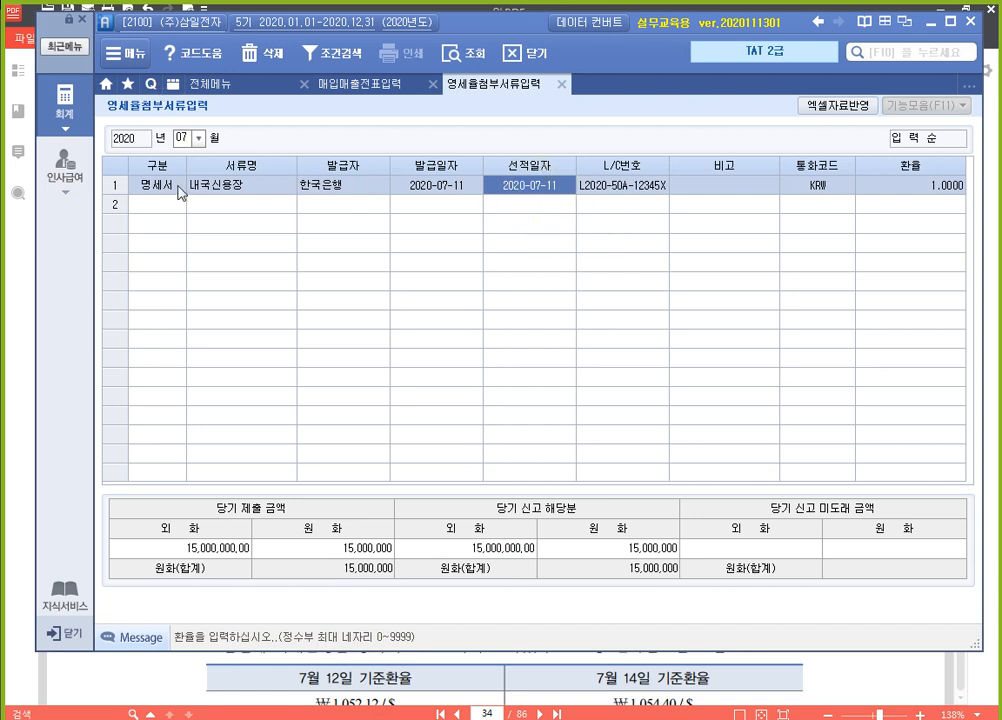
{"action": "left_click", "coordinate": [505, 559]}
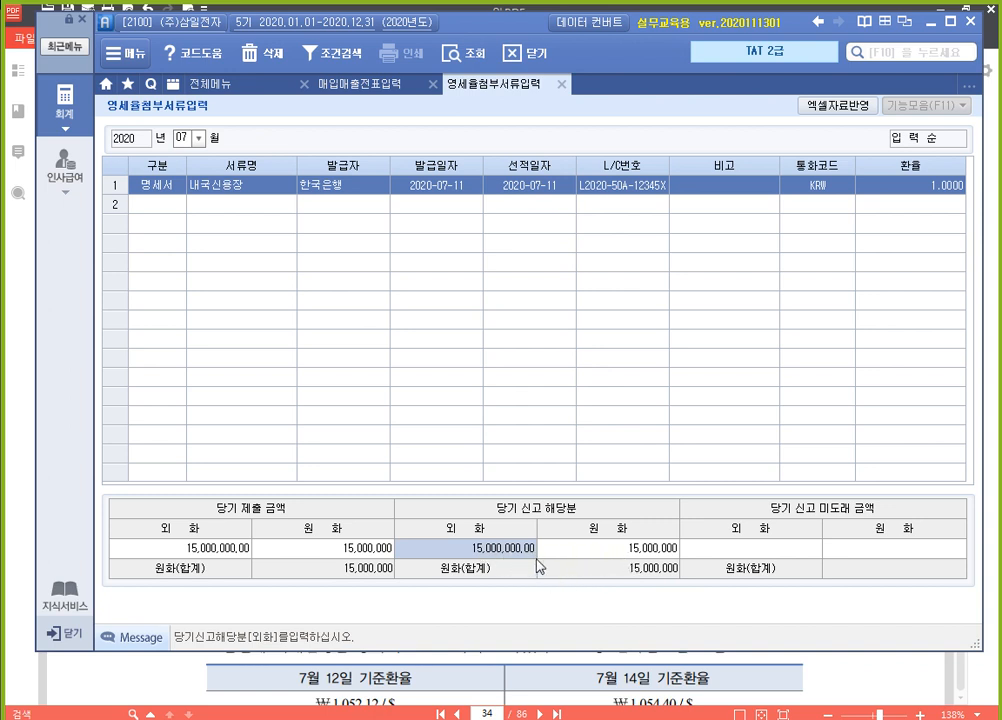
{"action": "left_click", "coordinate": [787, 550]}
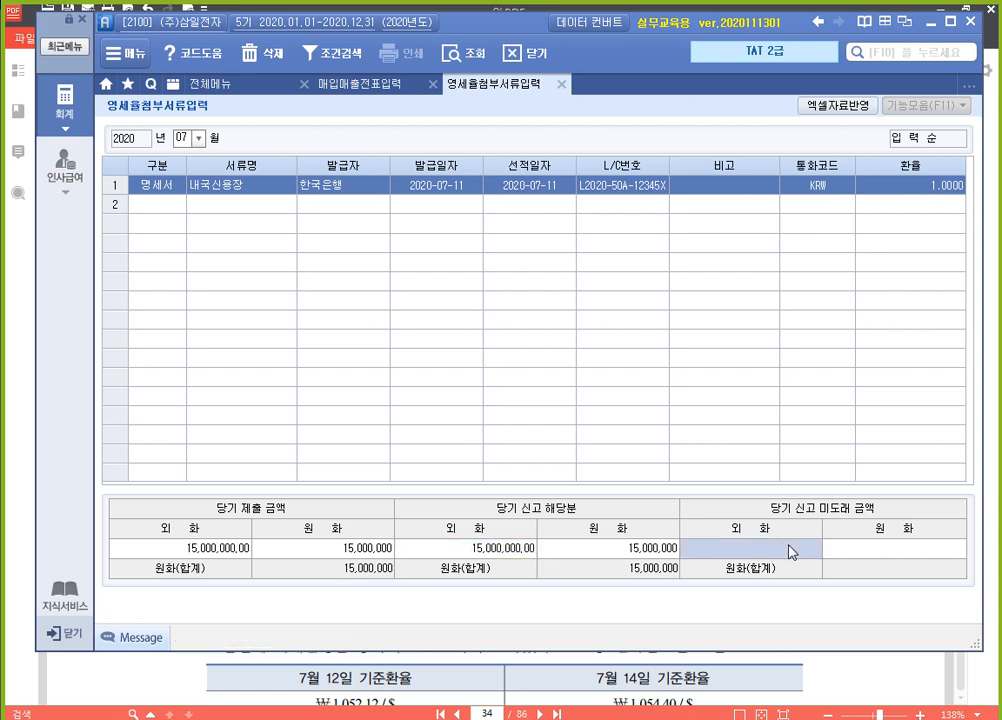